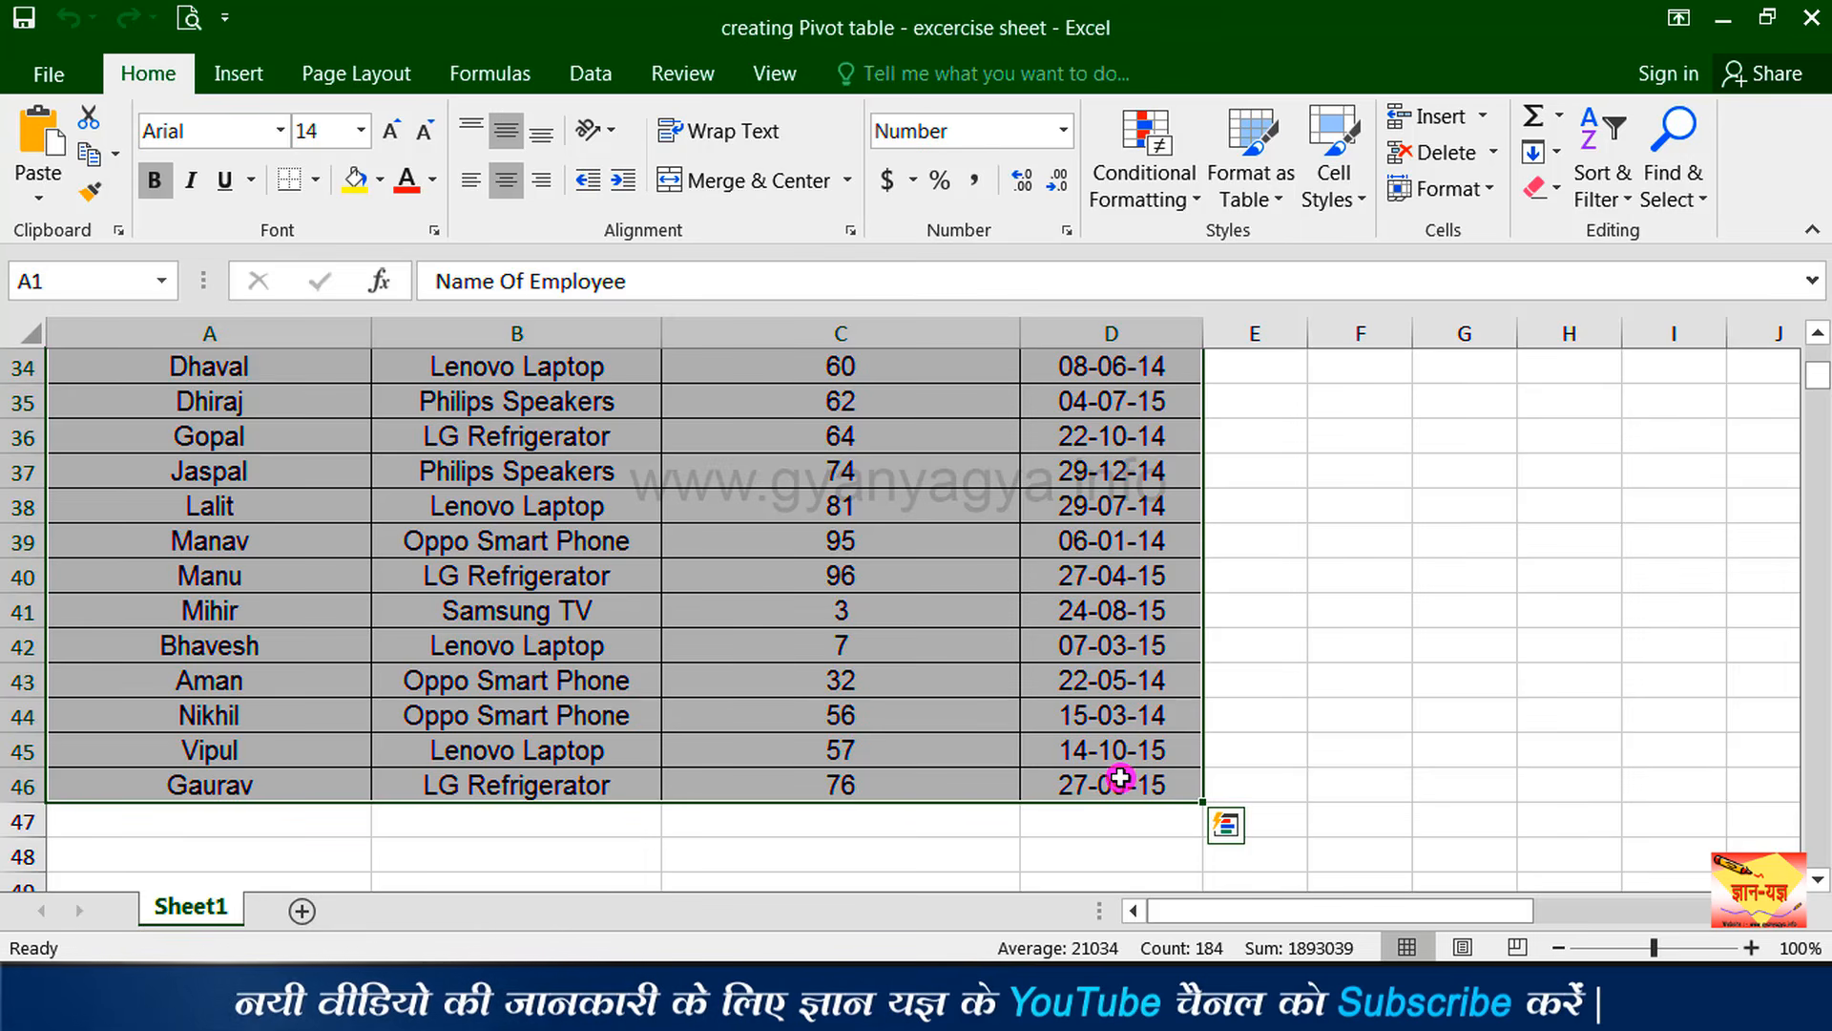
Create a PivotTable from the selected range Sheet1!$A$1:$D$46 on a new worksheet.
left_click(244, 71)
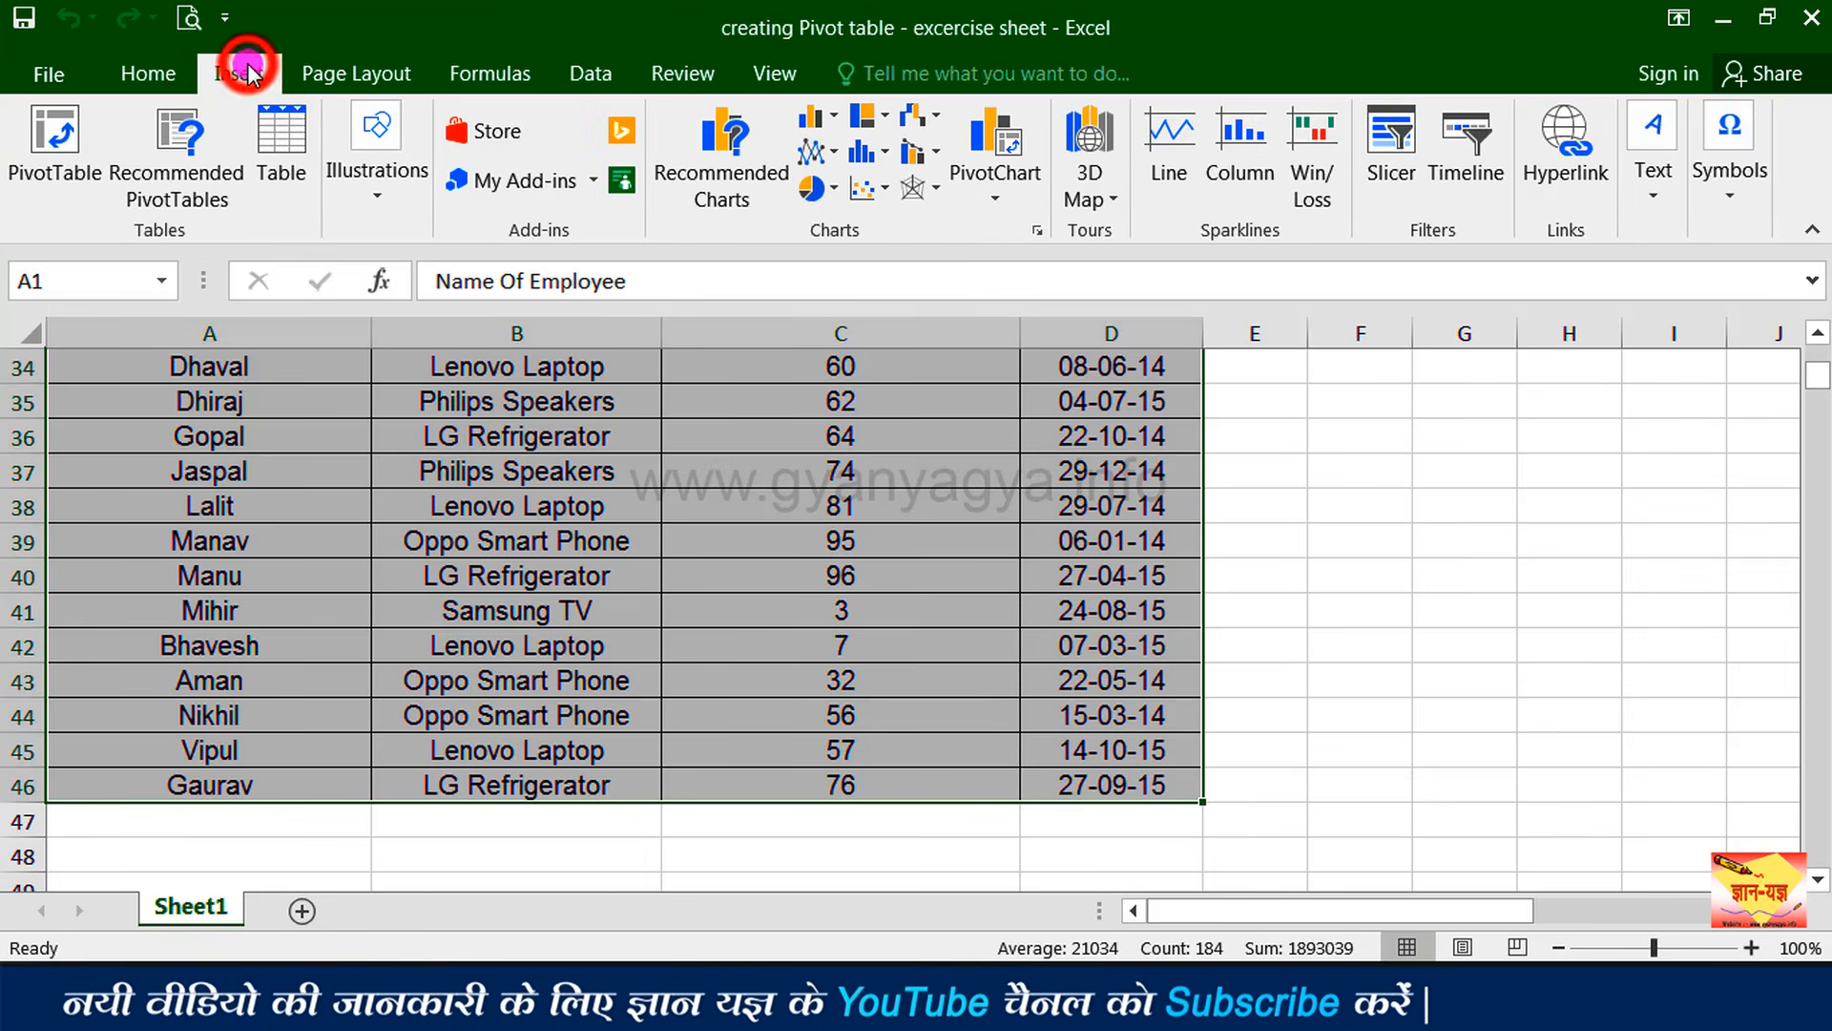
left_click(55, 149)
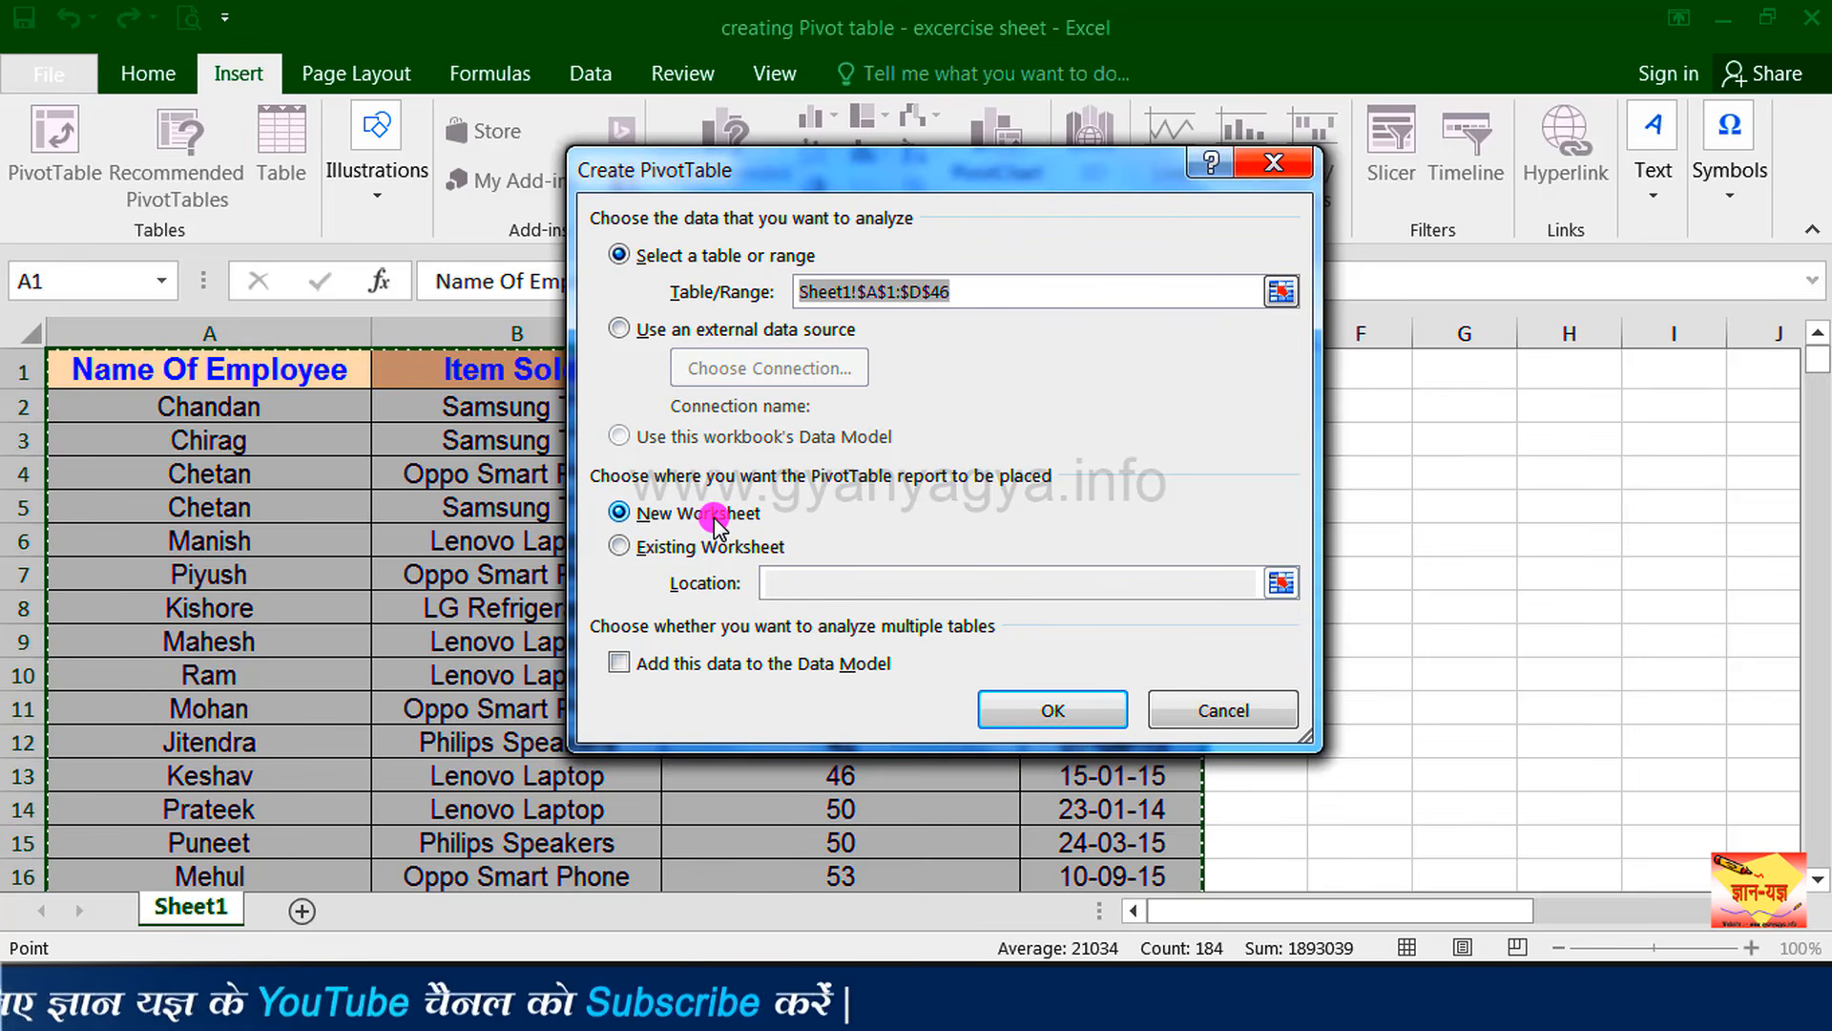
left_click(1047, 714)
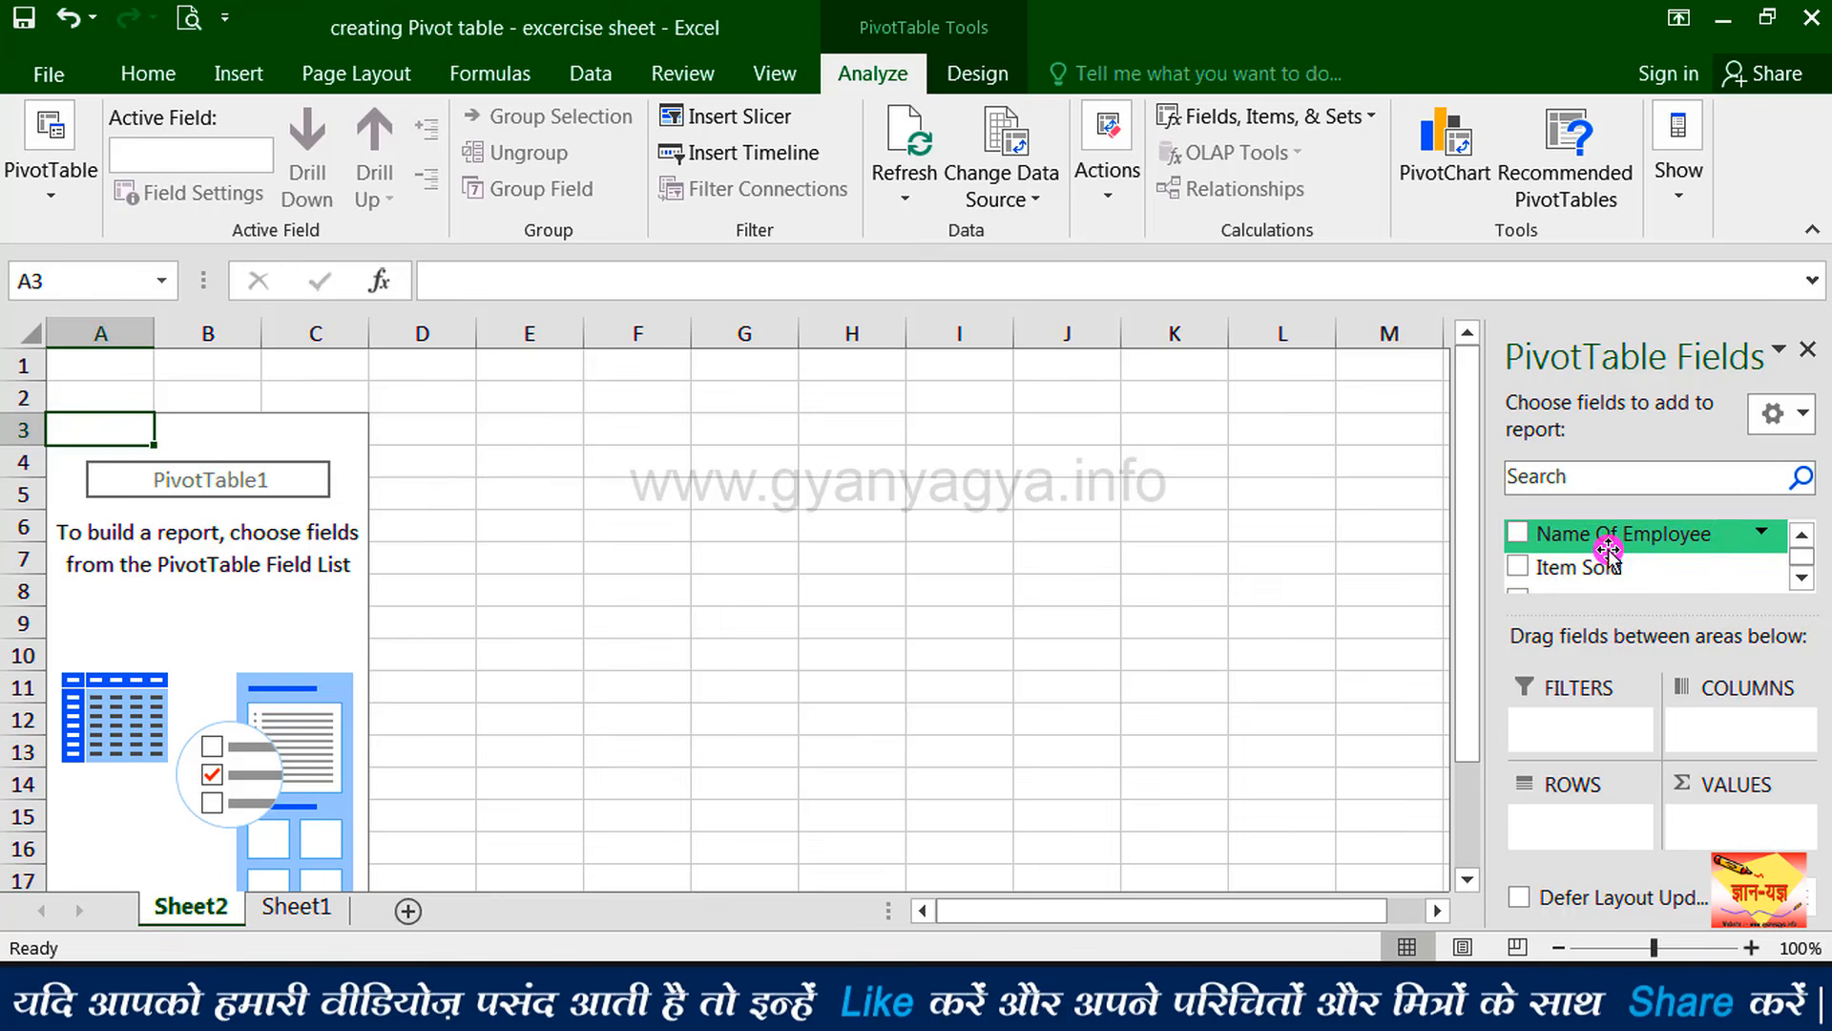
Add Name Of Employee and Item Sold as row fields and Quantity Of Item Sold as a summed value field.
left_click(1801, 579)
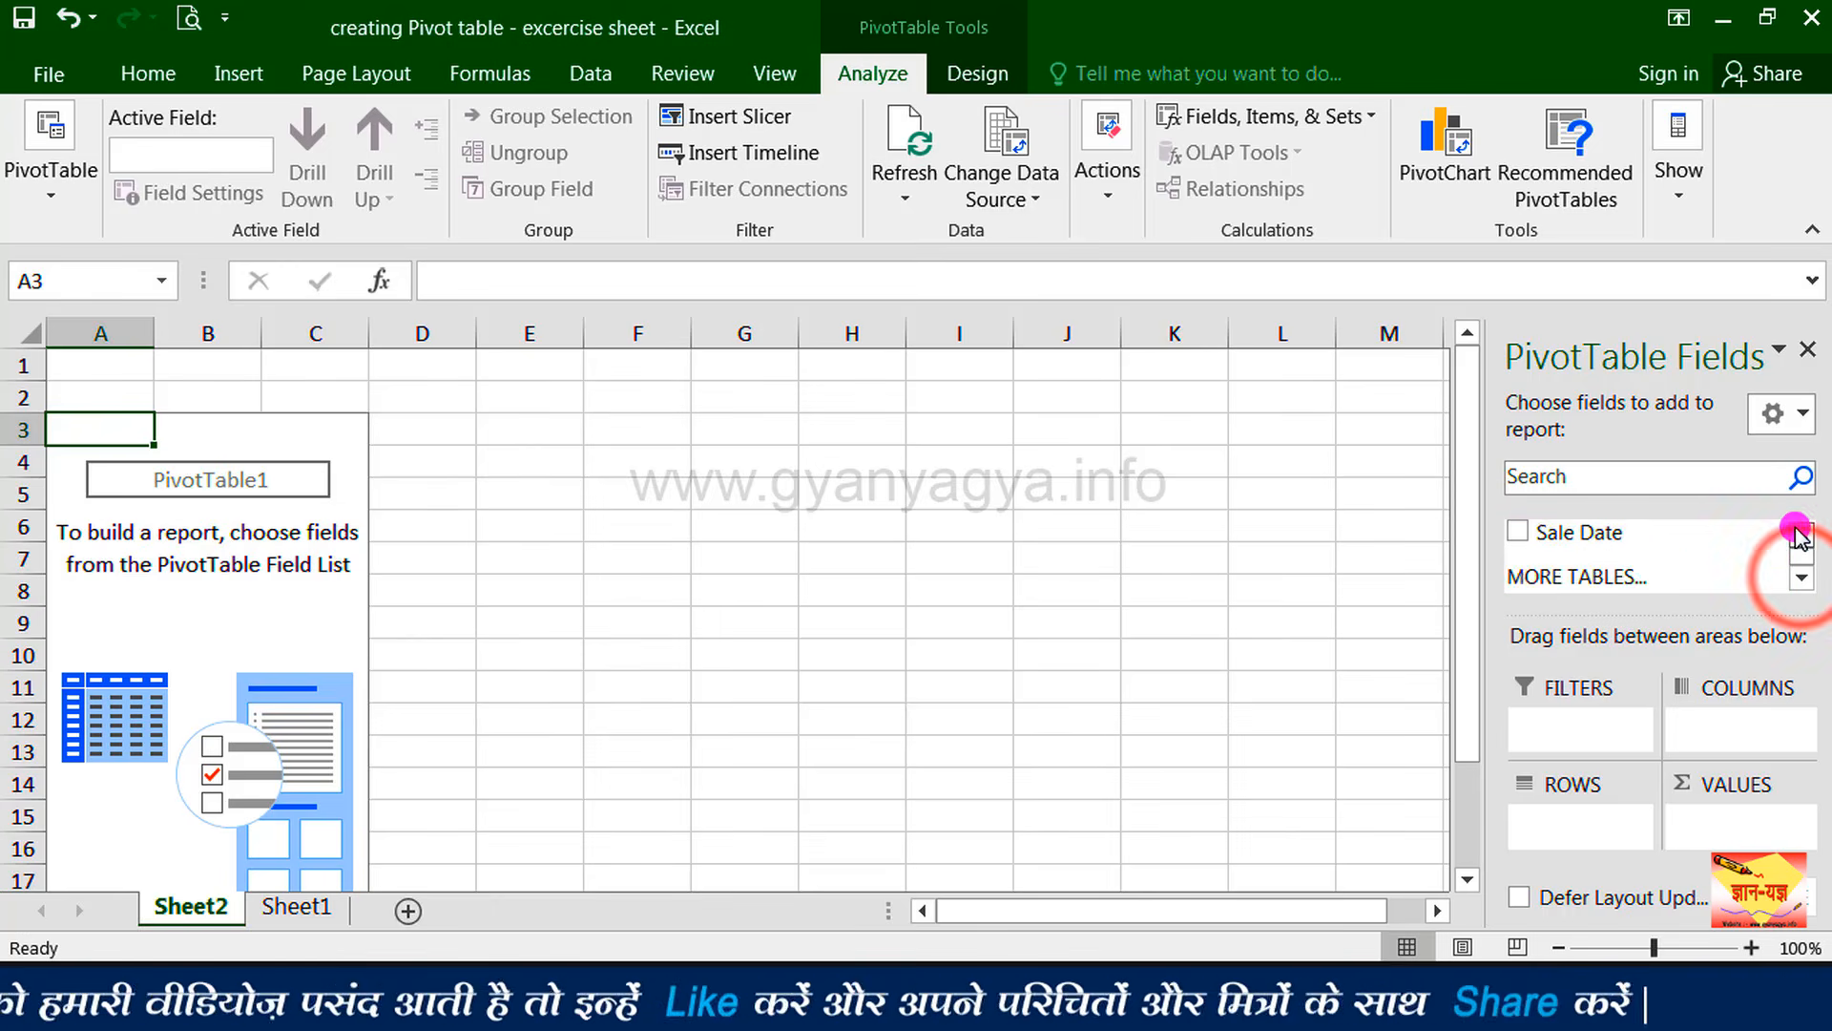
left_click(1797, 533)
left_click(1796, 531)
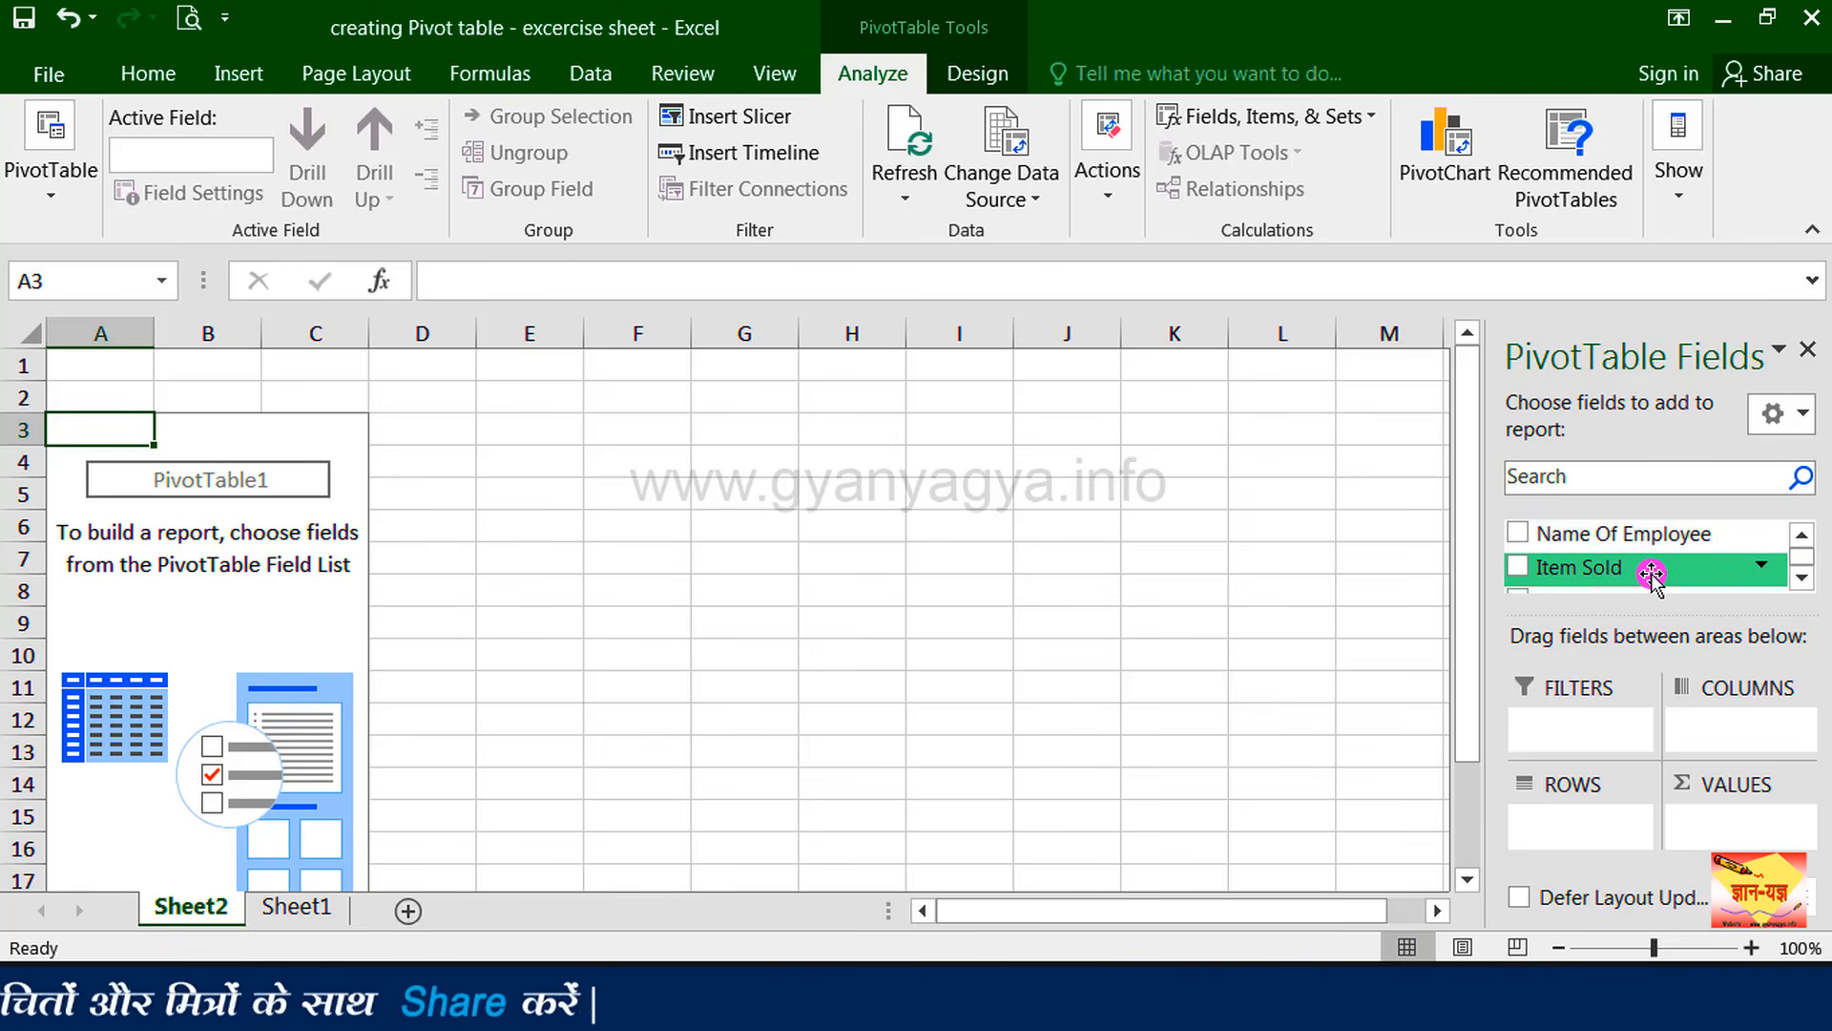
left_click(1518, 535)
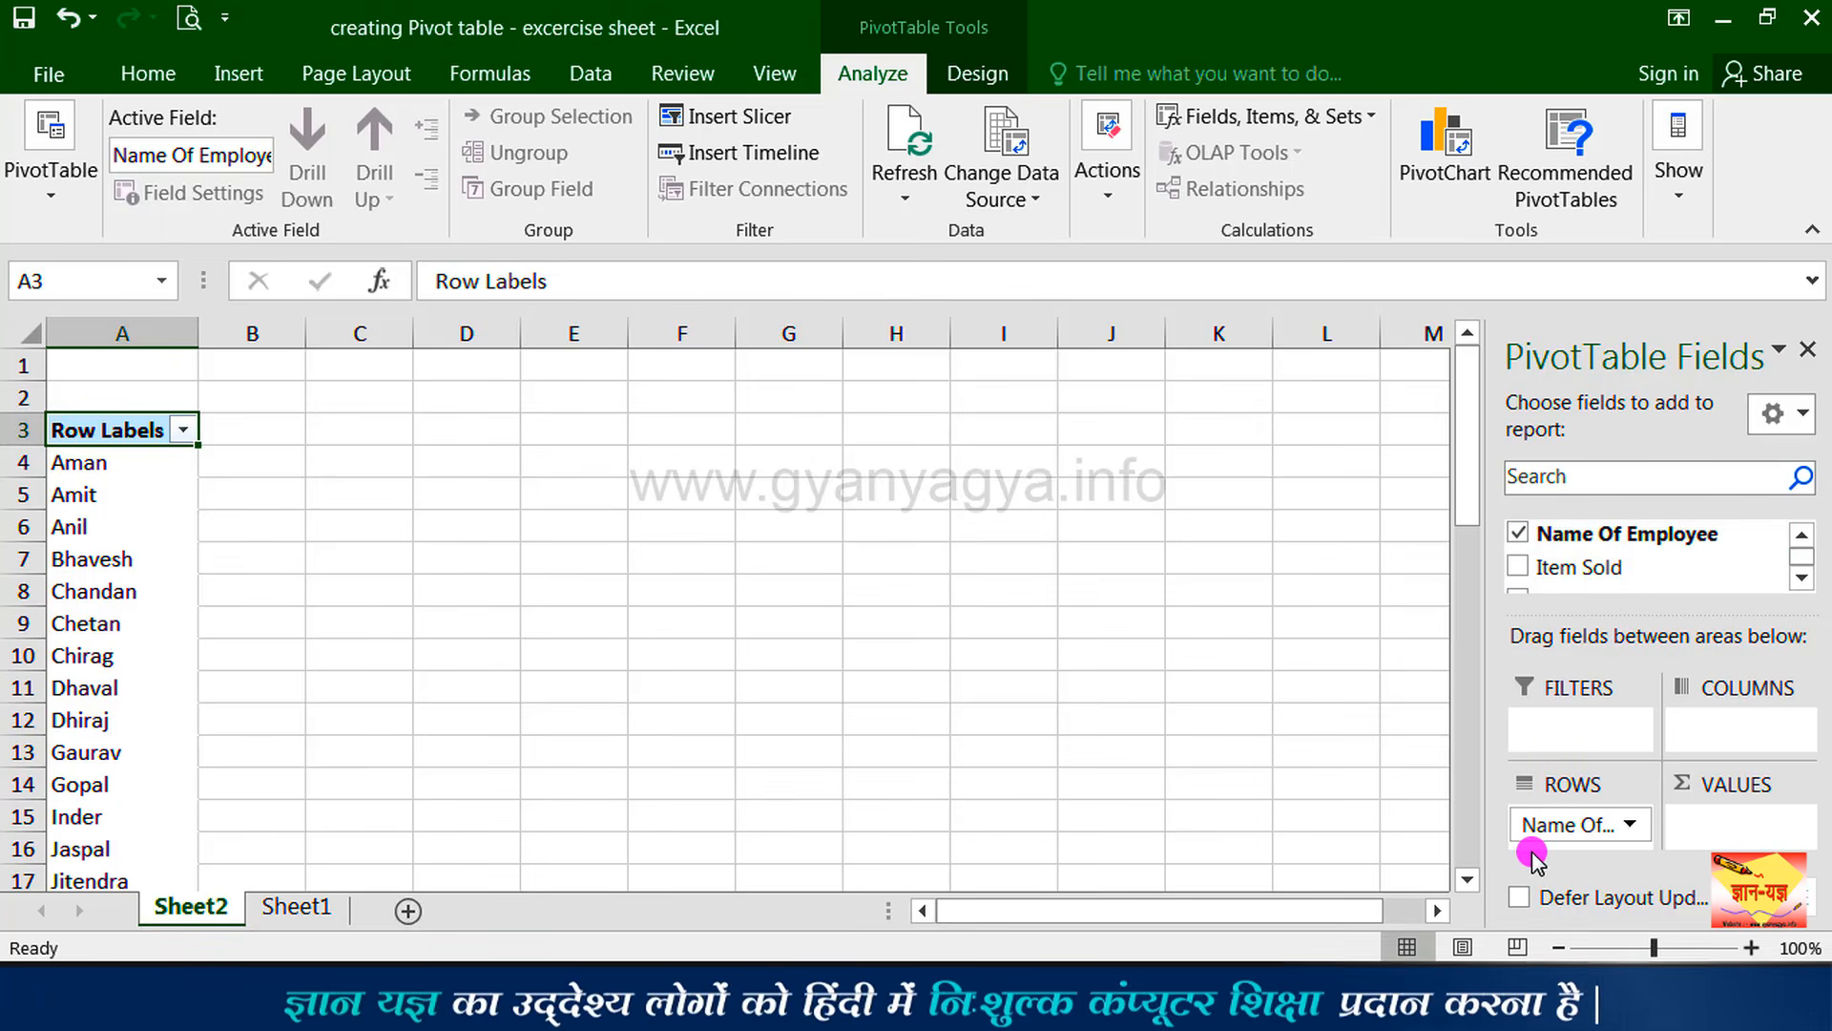
left_click(1518, 569)
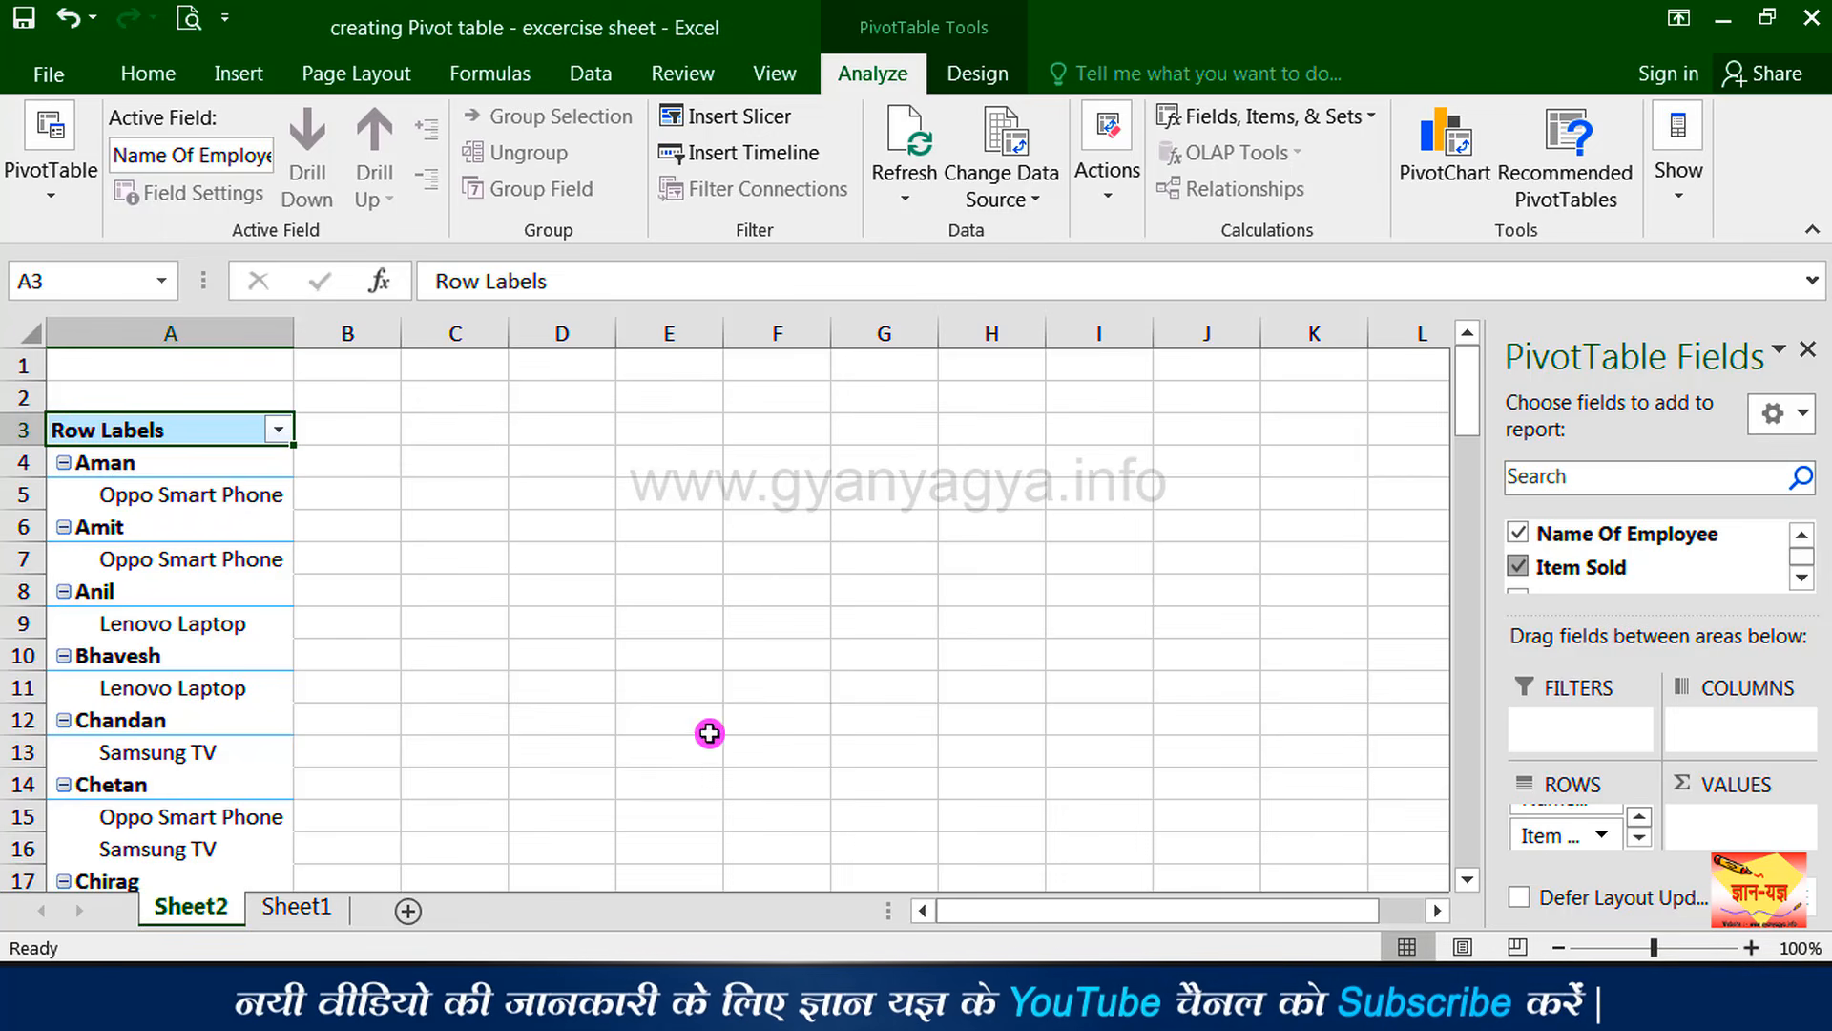
left_click(1804, 577)
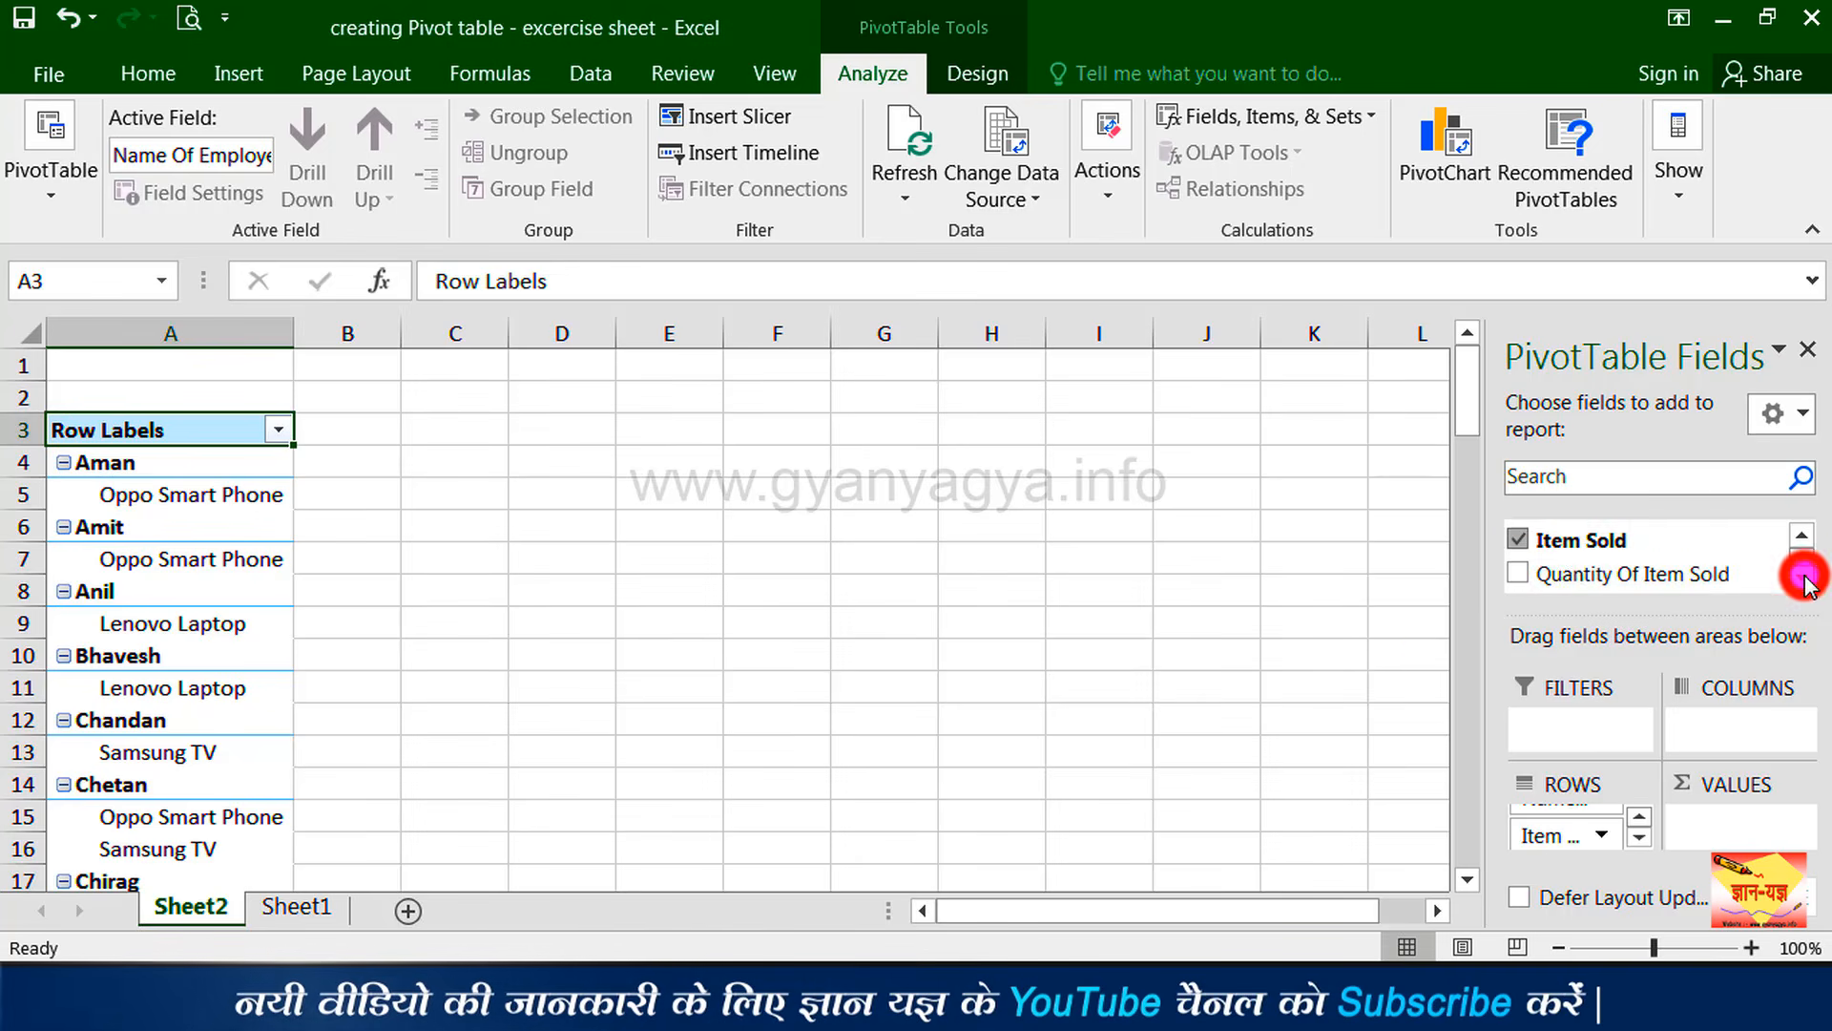
left_click(1517, 574)
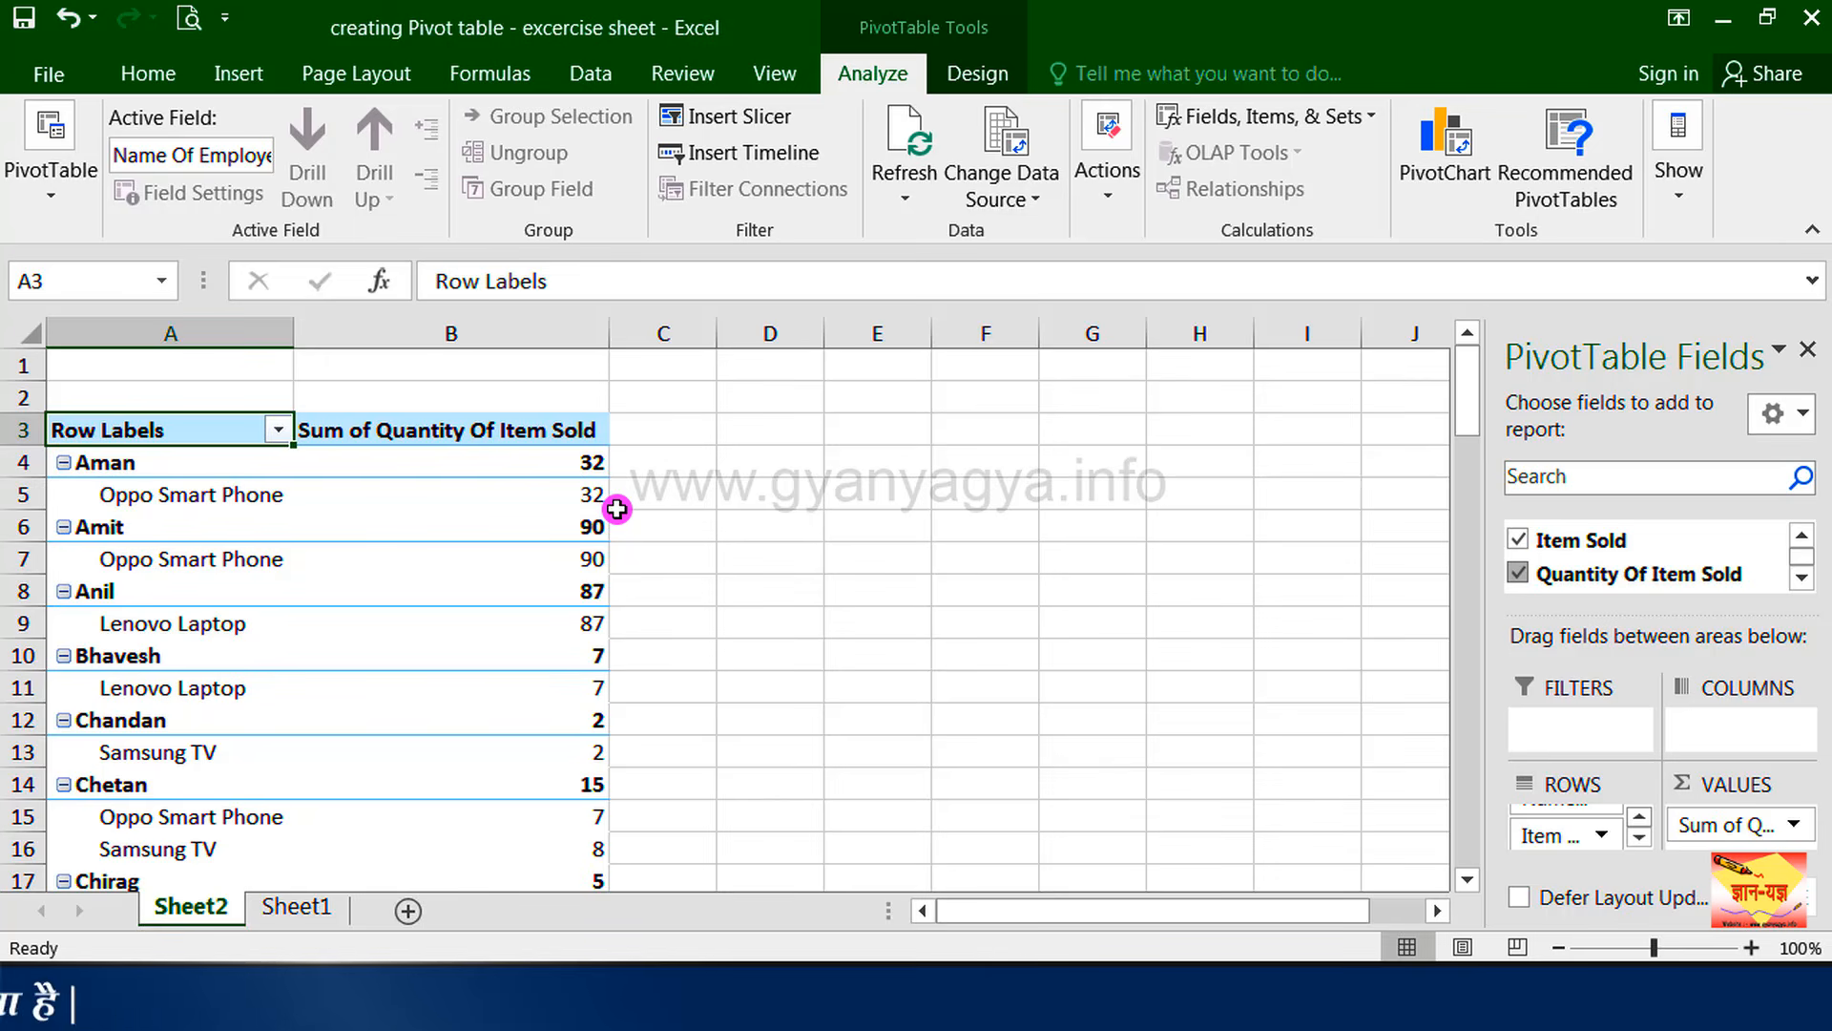
Move Name Of Employee below Item Sold in the row fields so employees are grouped under each item.
scroll(1601, 828, "up", 1)
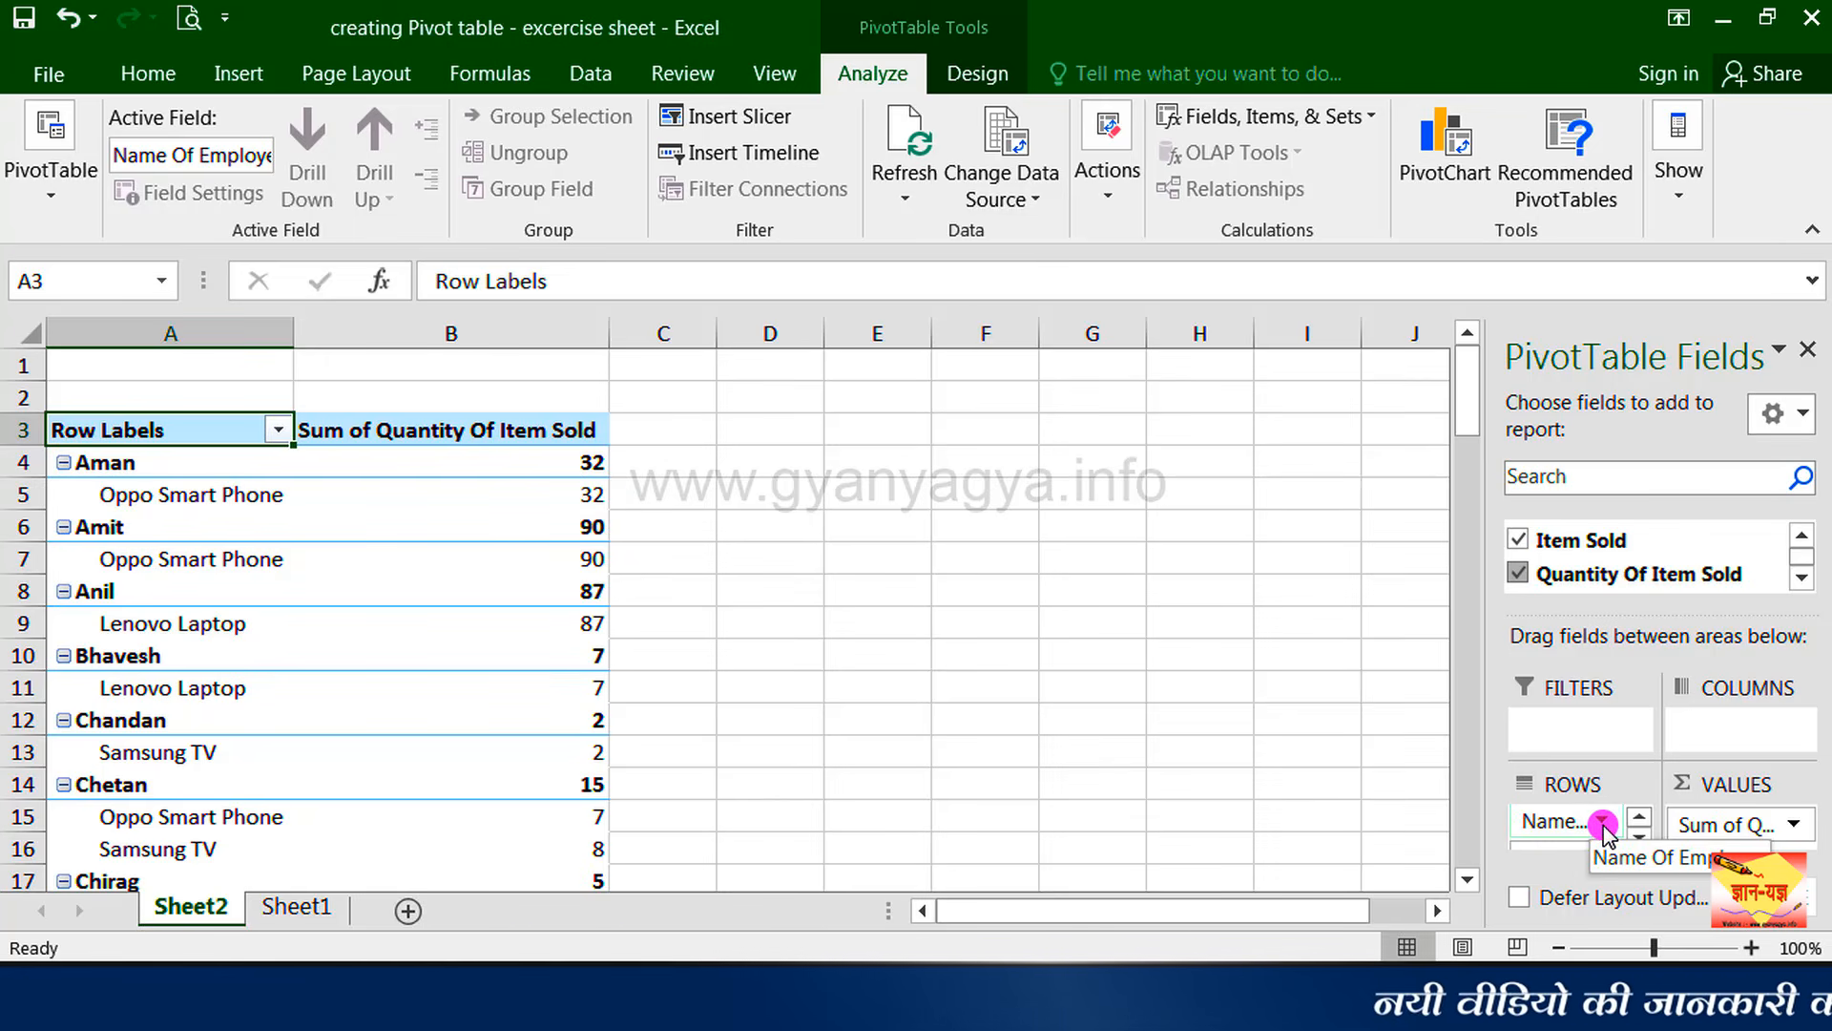
mouse_move(1606, 830)
left_mouse_down()
mouse_move(1560, 816)
mouse_move(1577, 870)
mouse_move(1602, 830)
left_mouse_up()
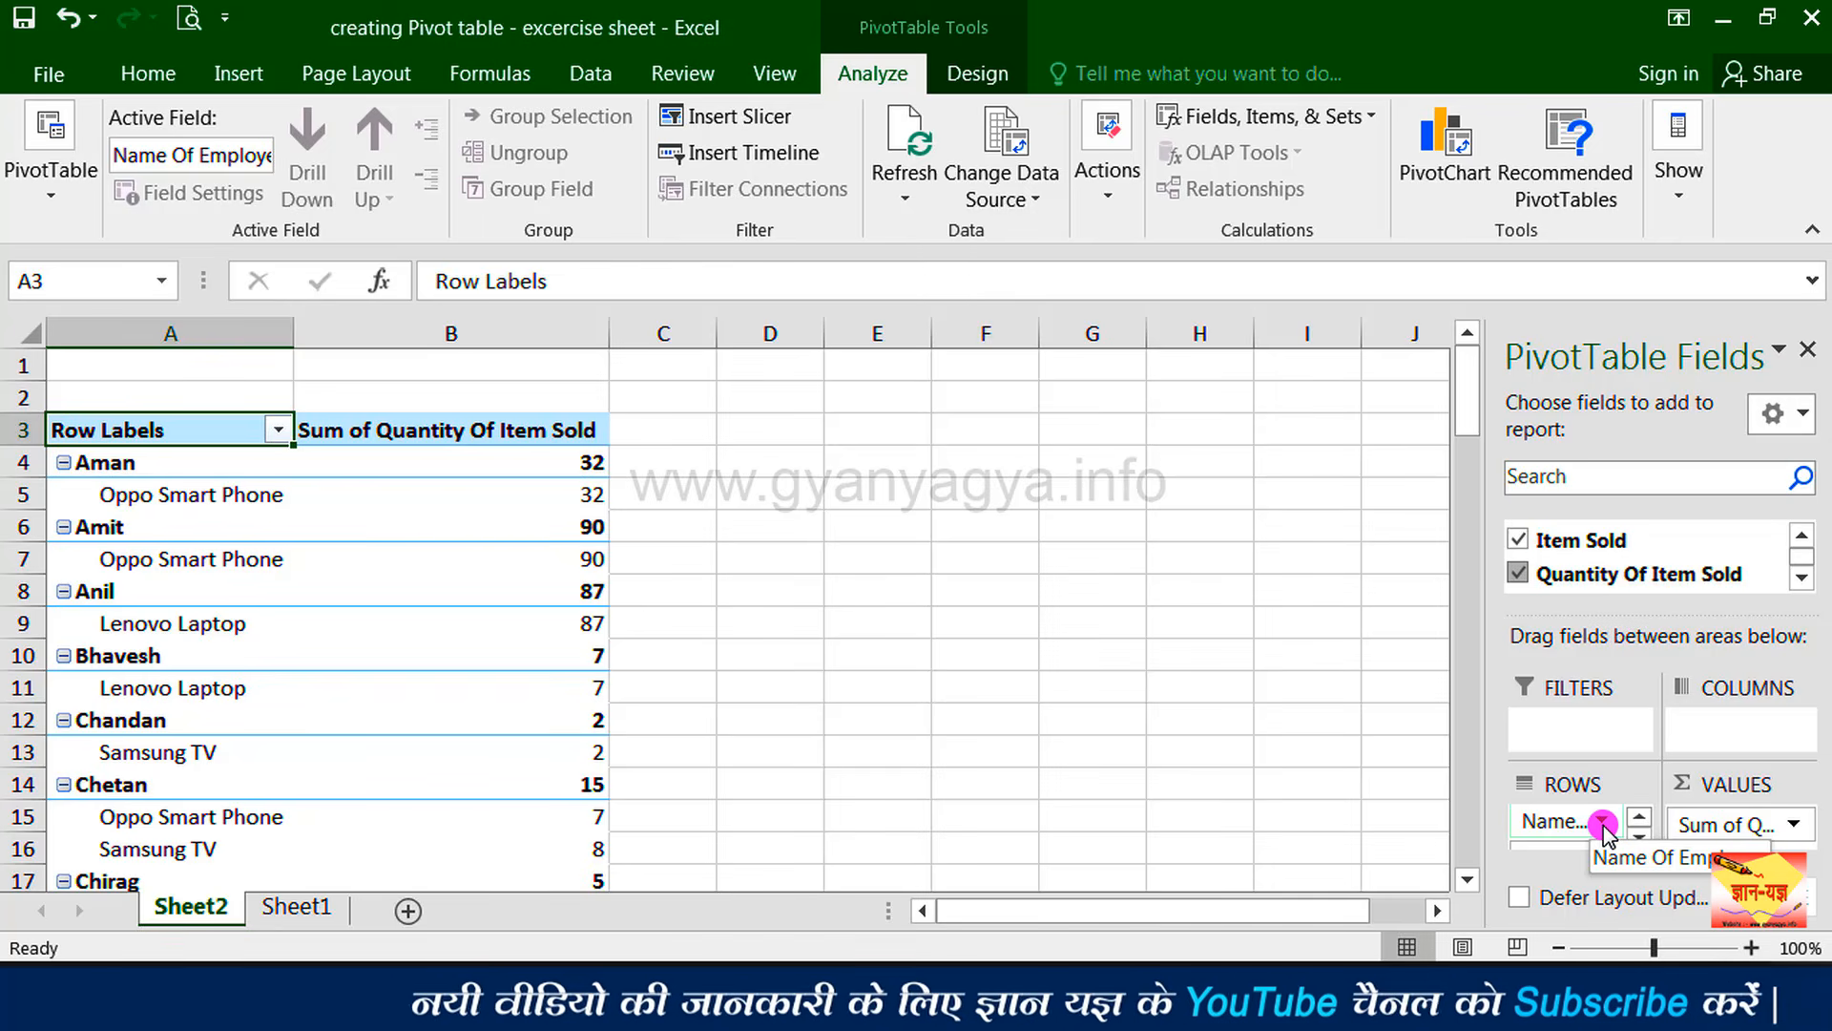
left_click(1604, 826)
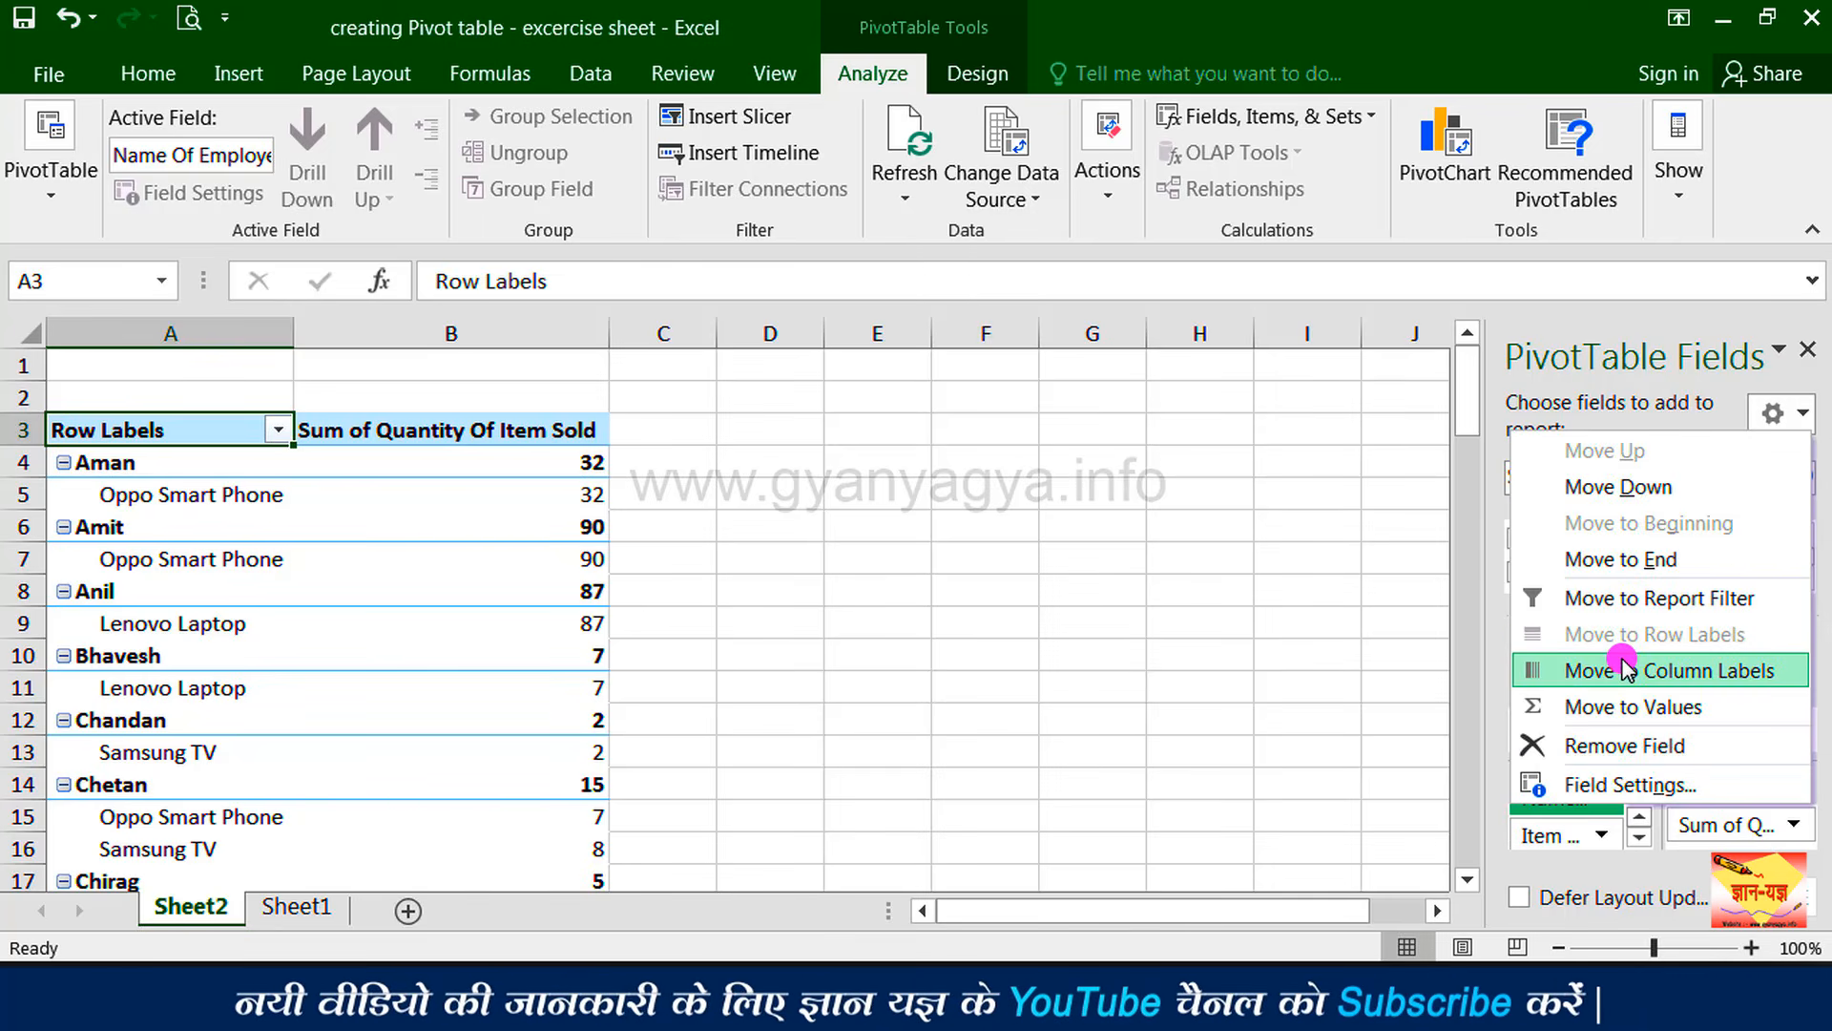
left_click(1612, 488)
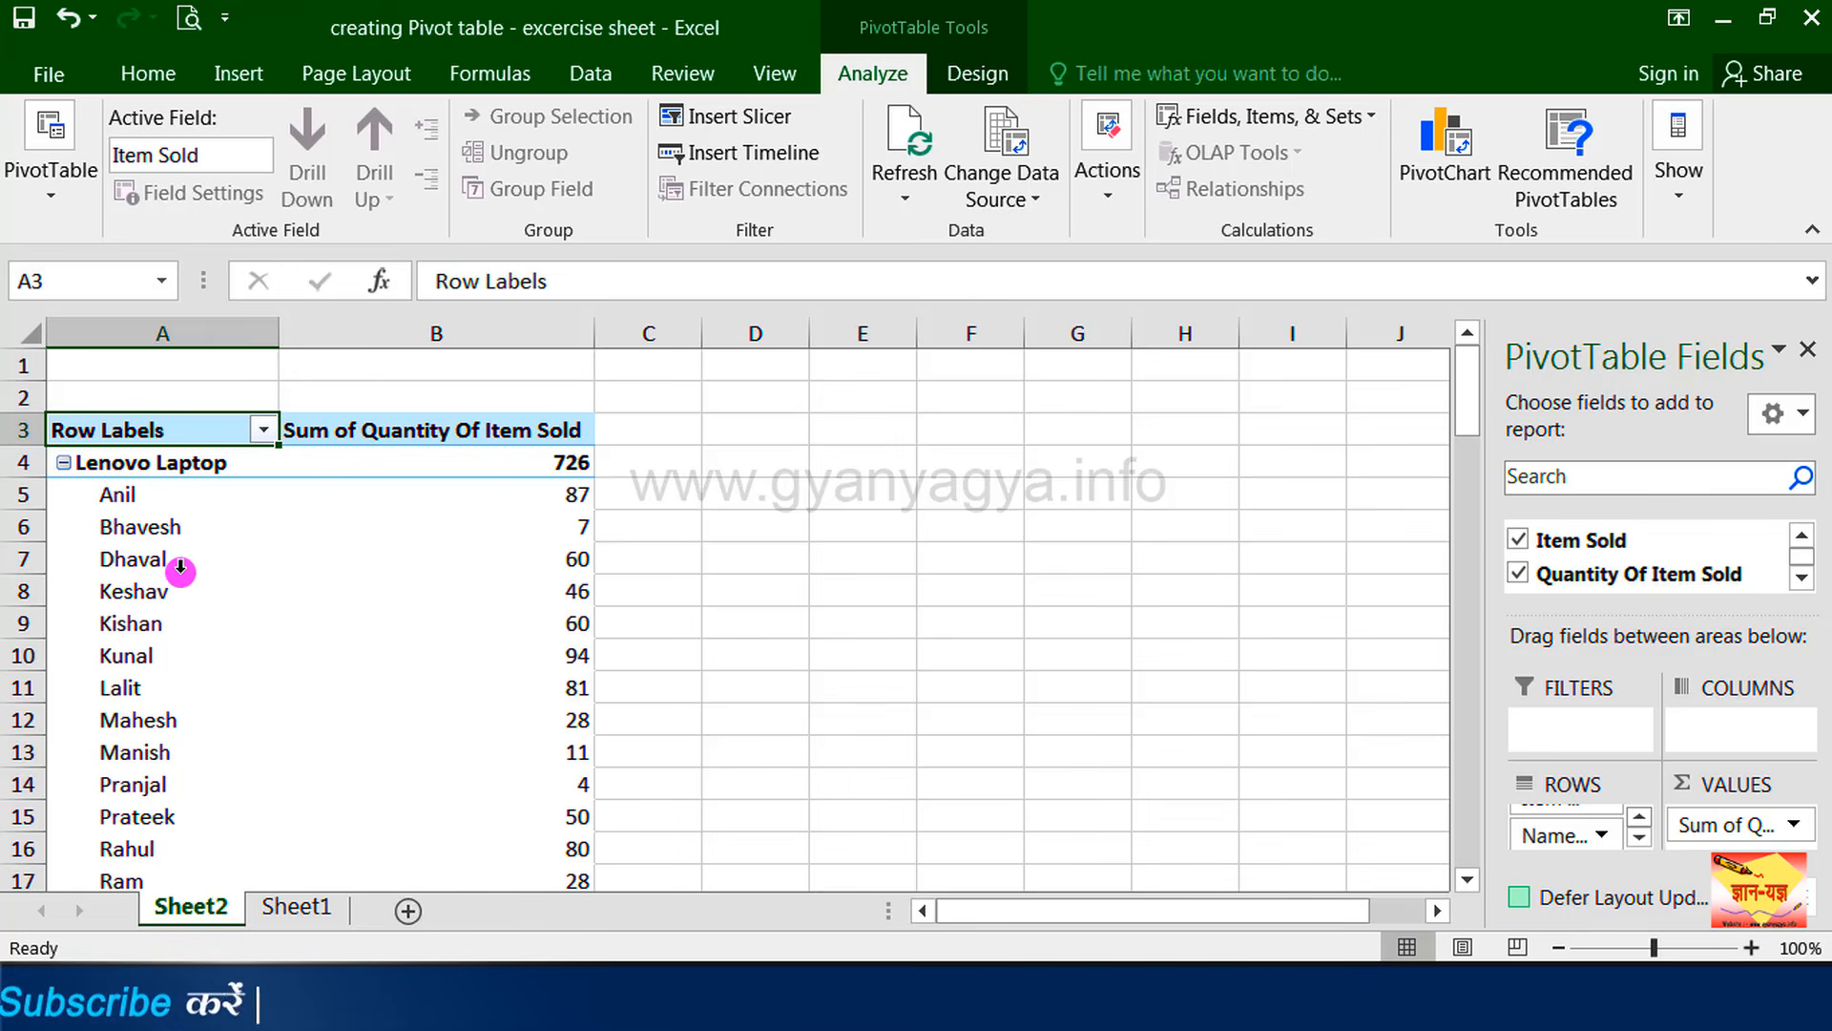
mouse_move(318, 812)
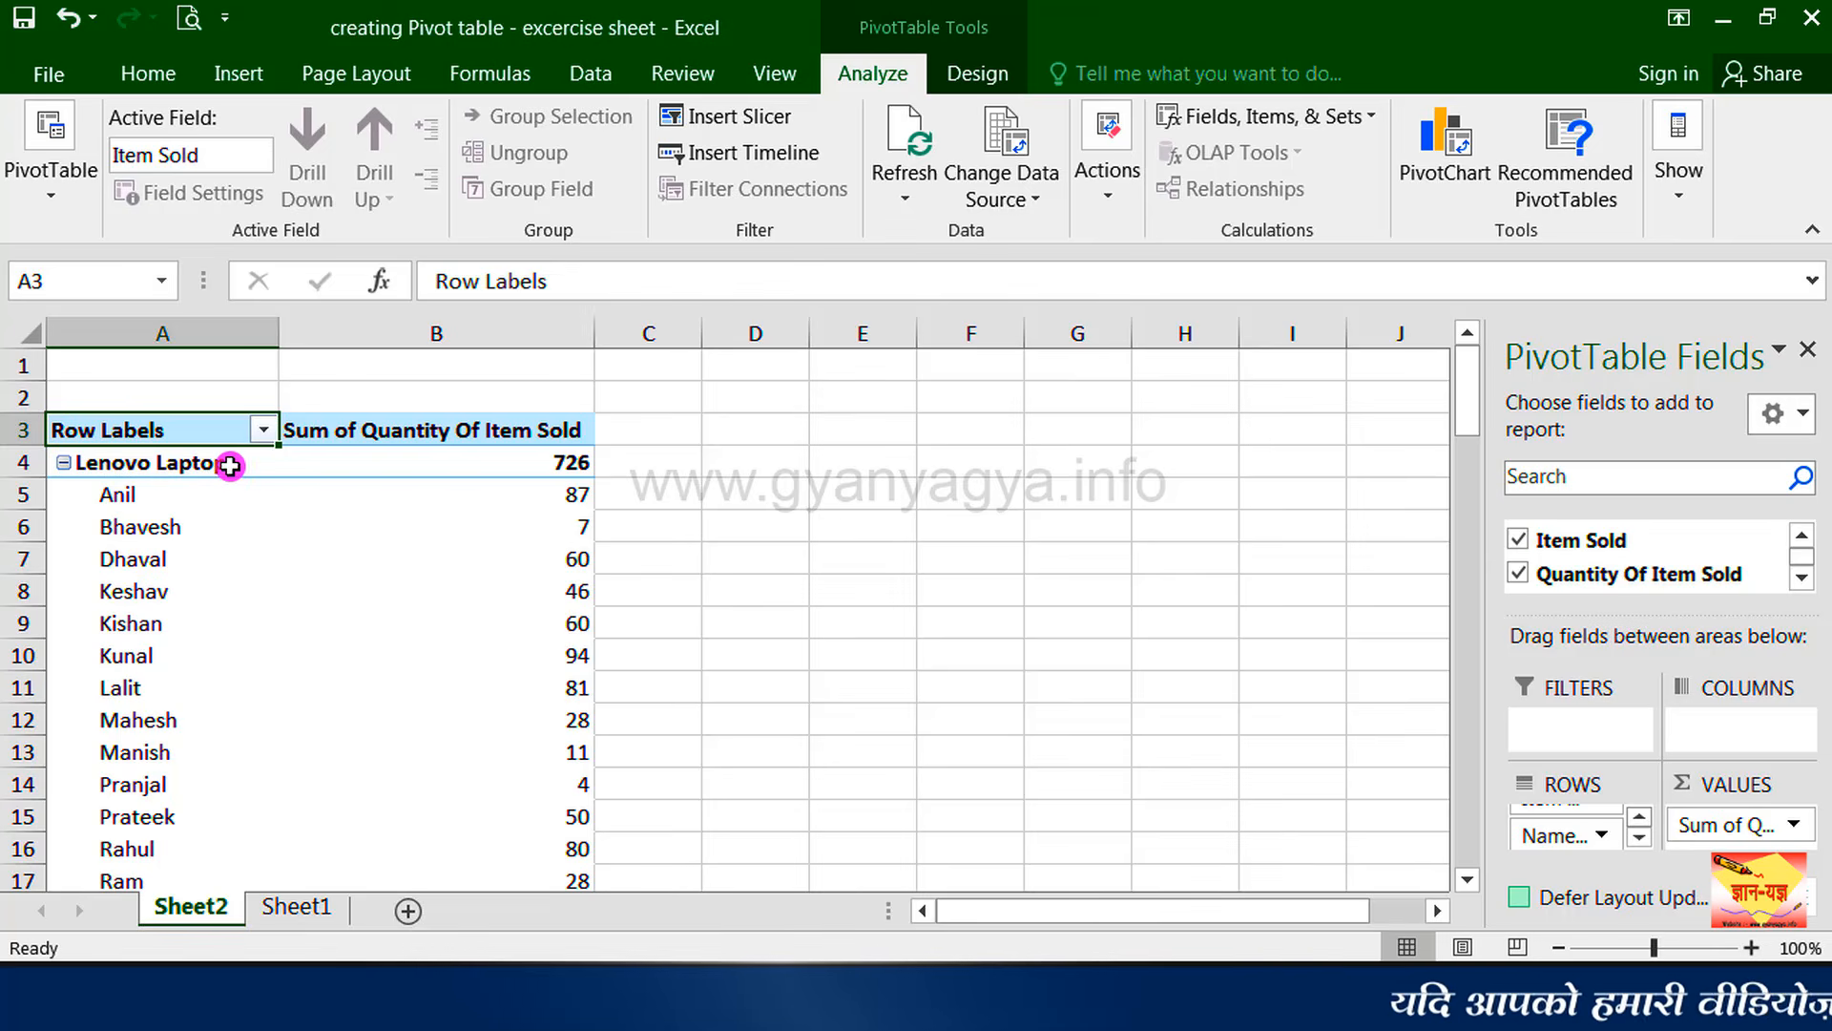
mouse_move(242, 463)
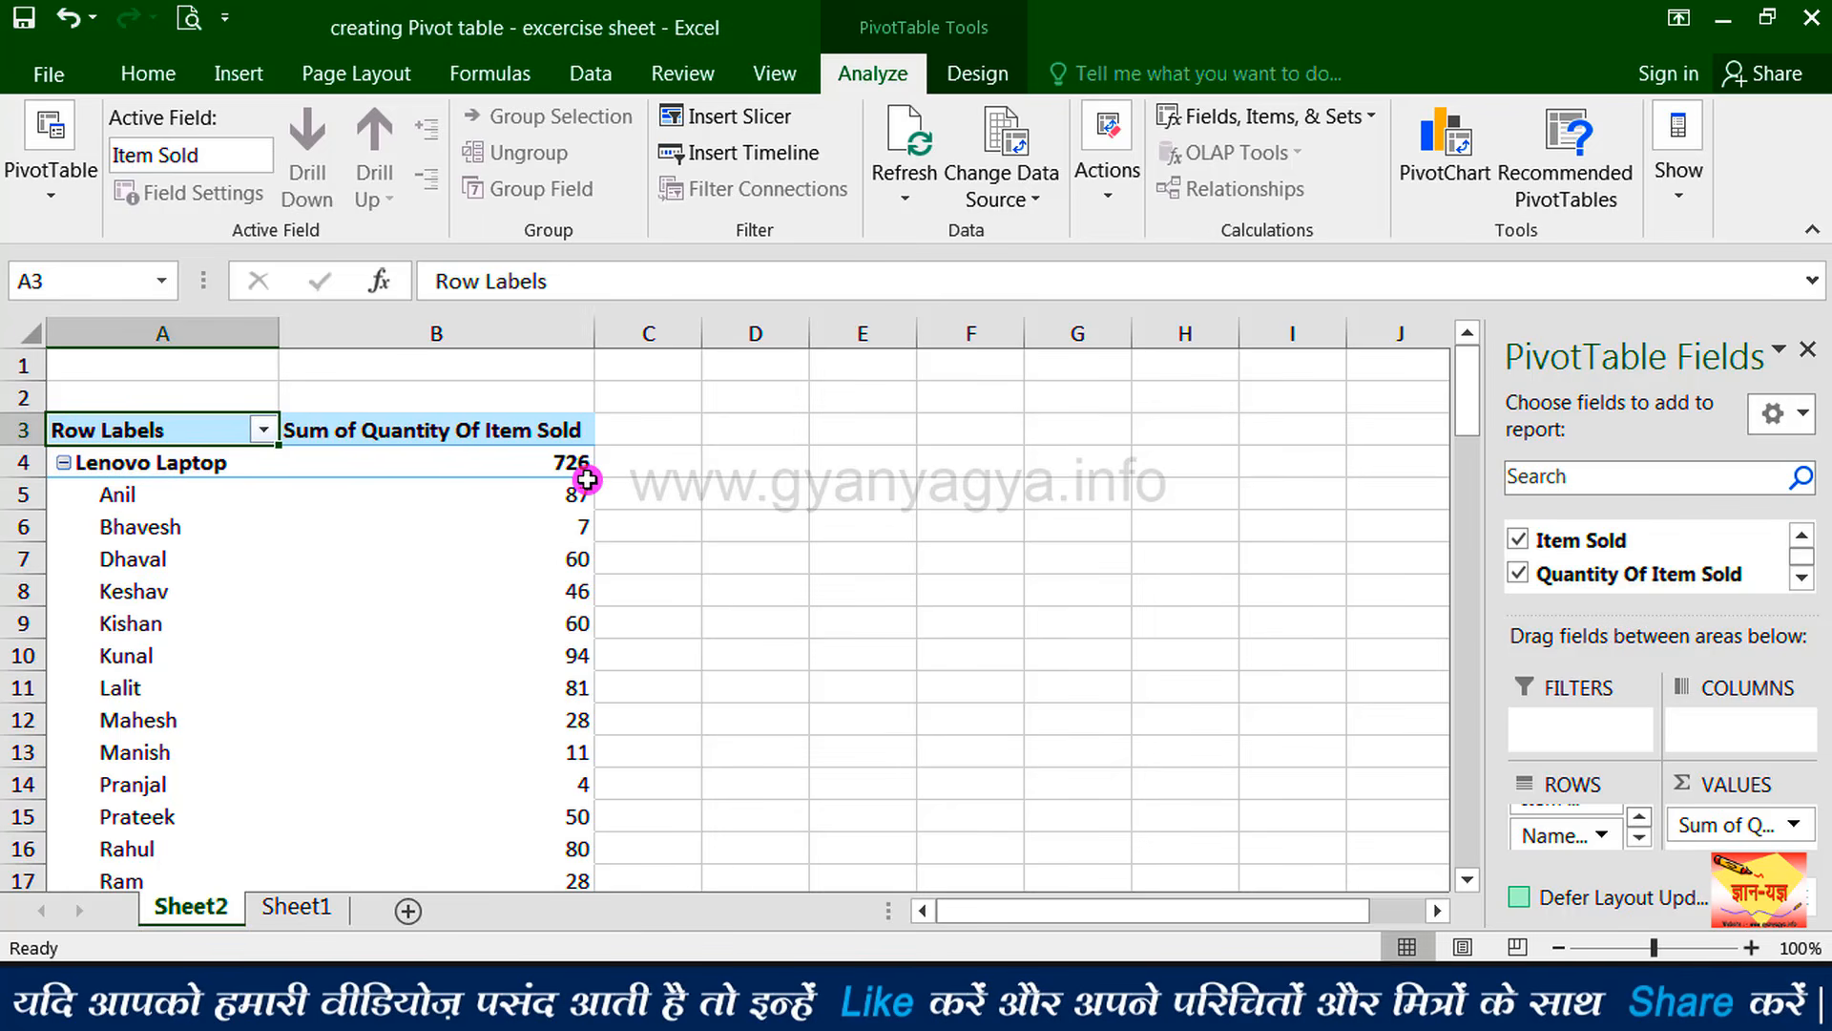
mouse_move(588, 475)
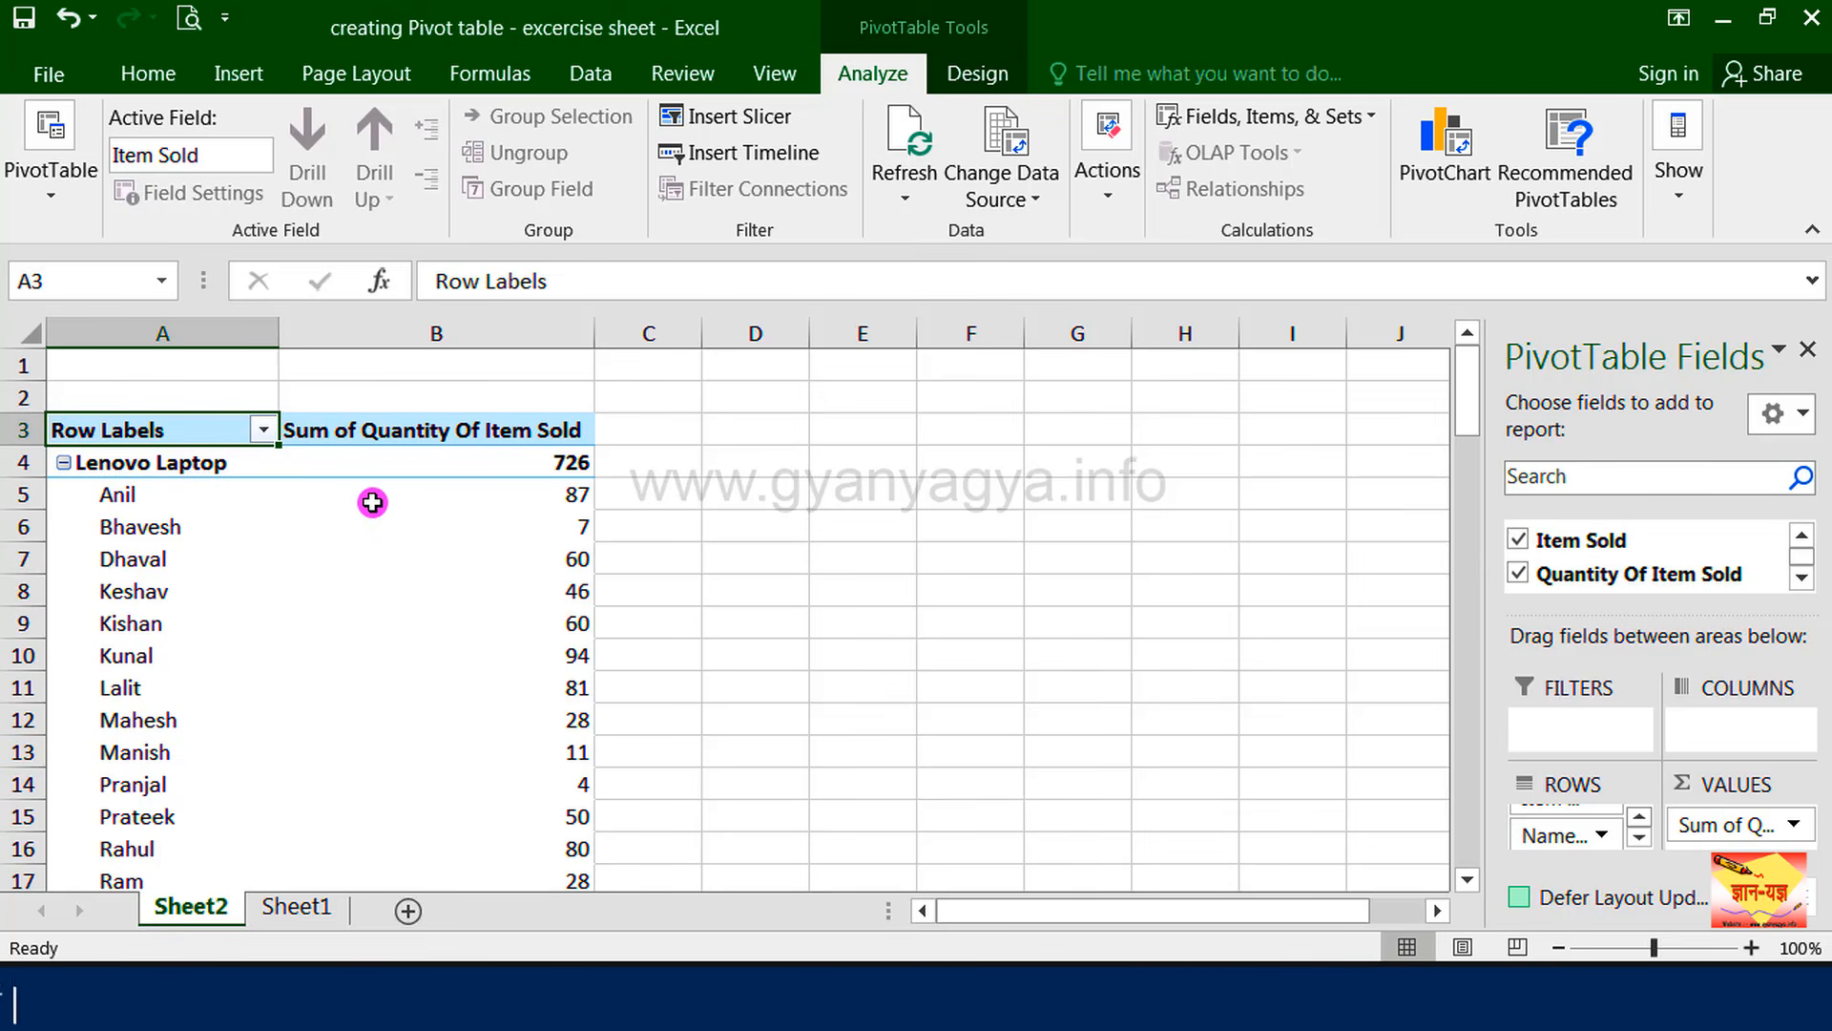
mouse_move(517, 506)
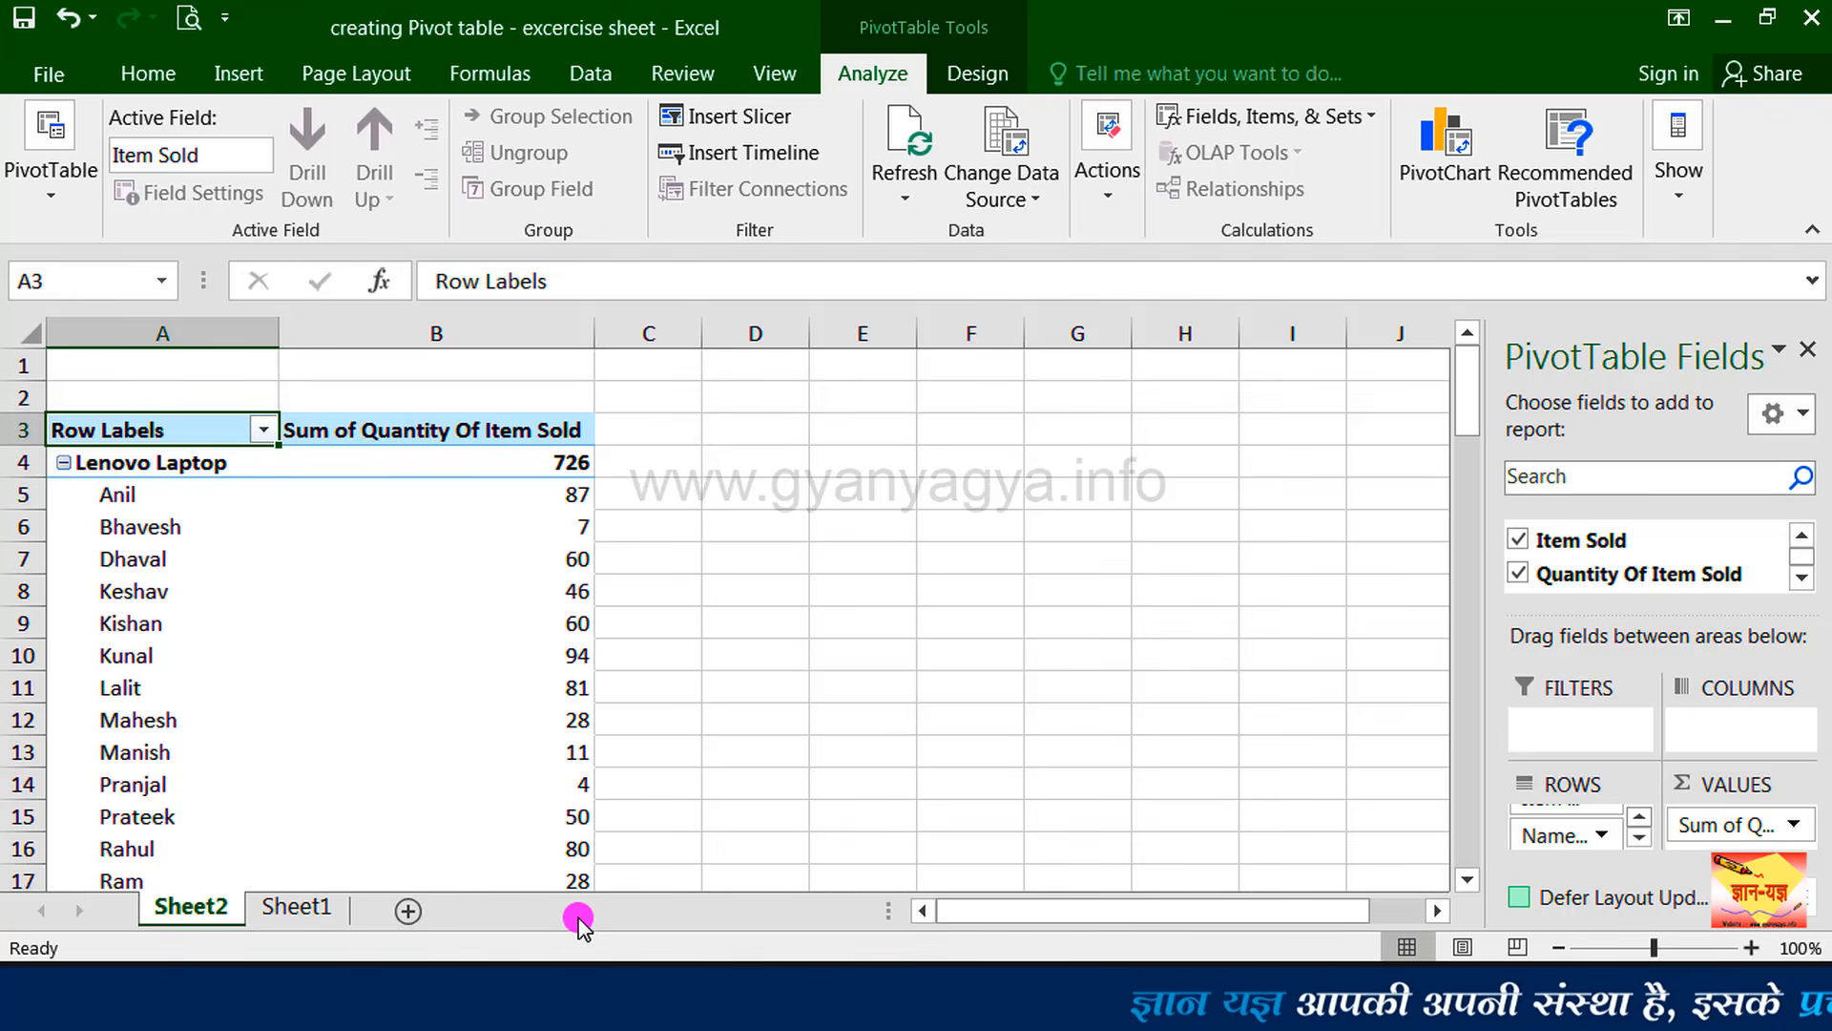
Move Name Of Employee back above Item Sold in the row fields.
left_click(1638, 838)
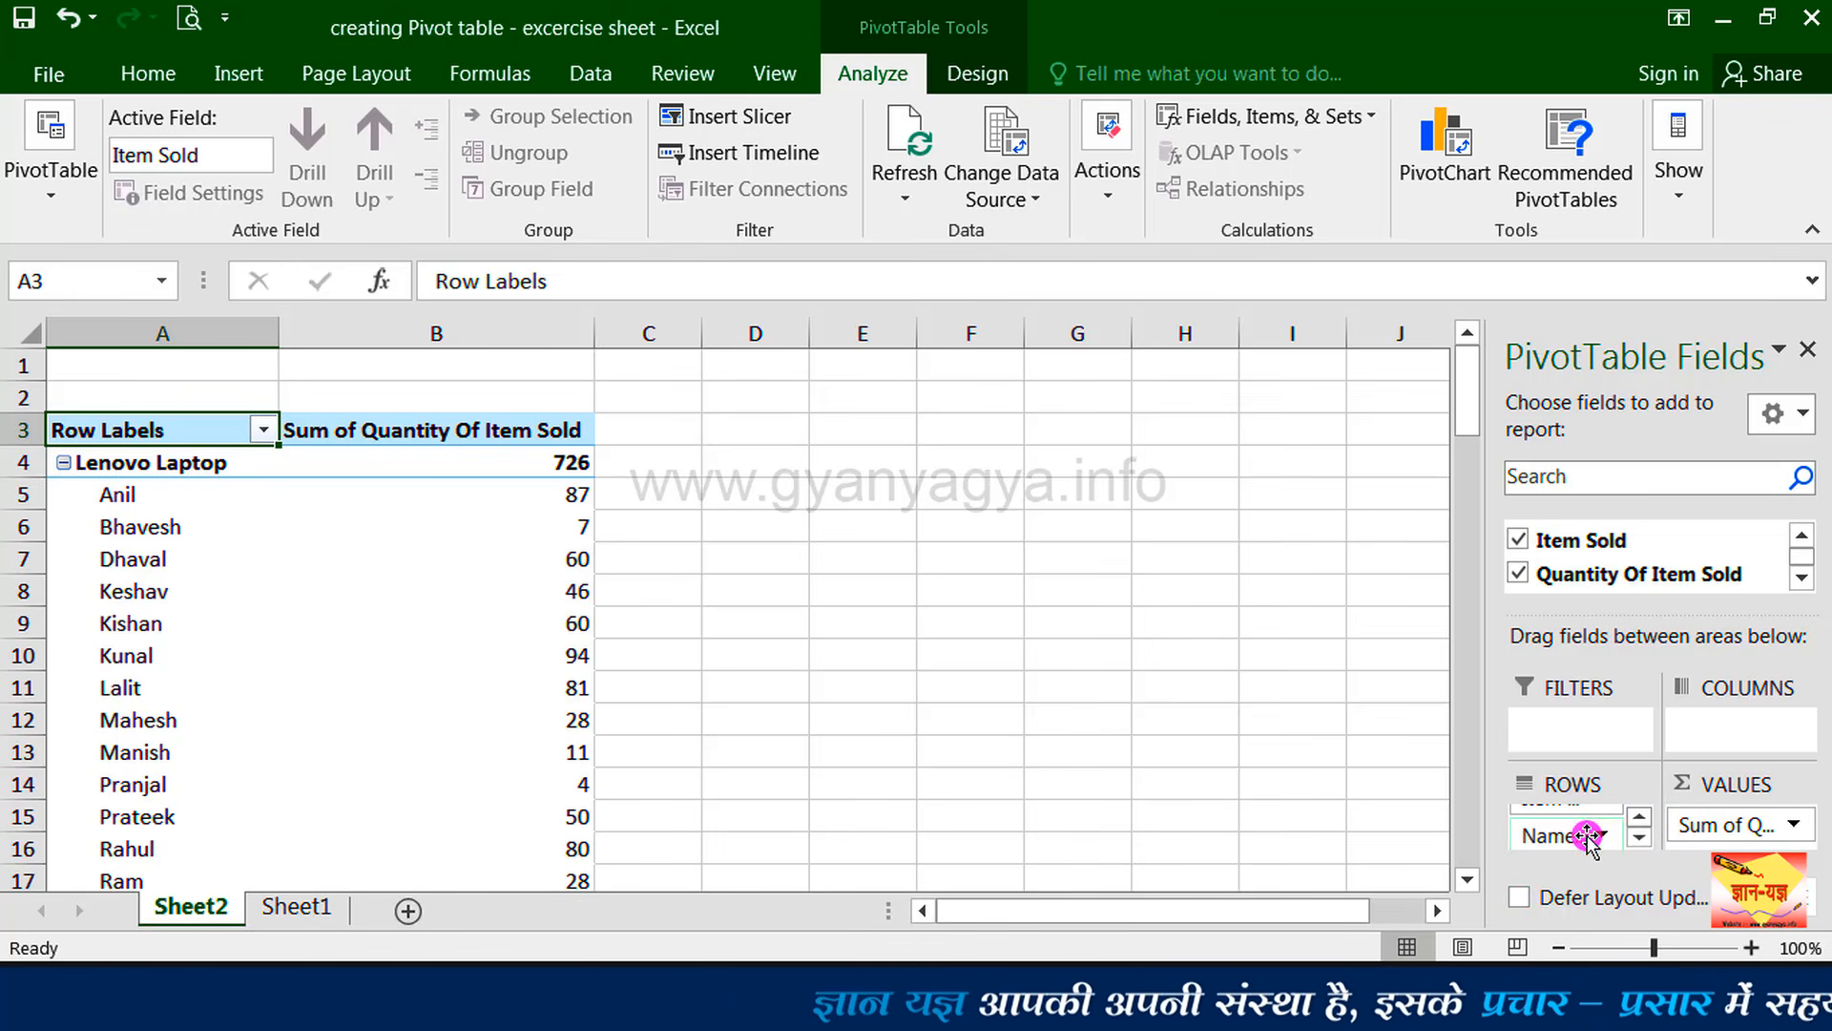
left_click(1596, 836)
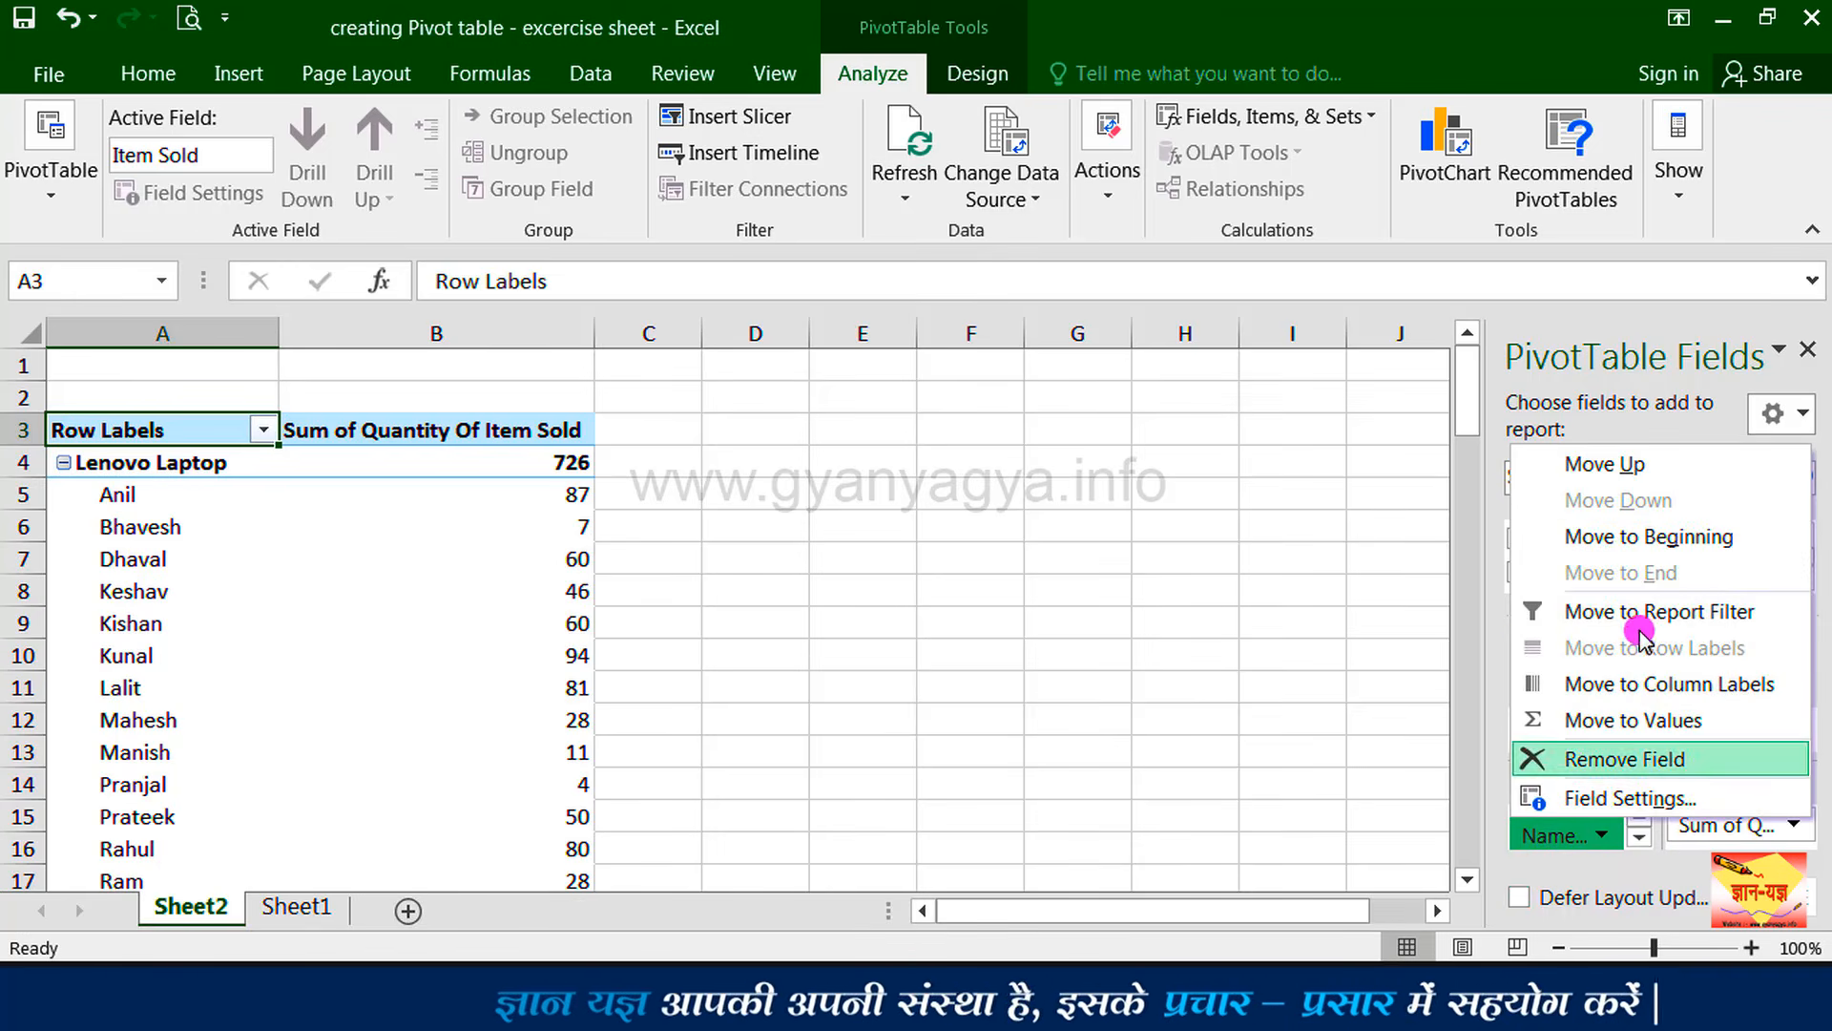
left_click(1619, 465)
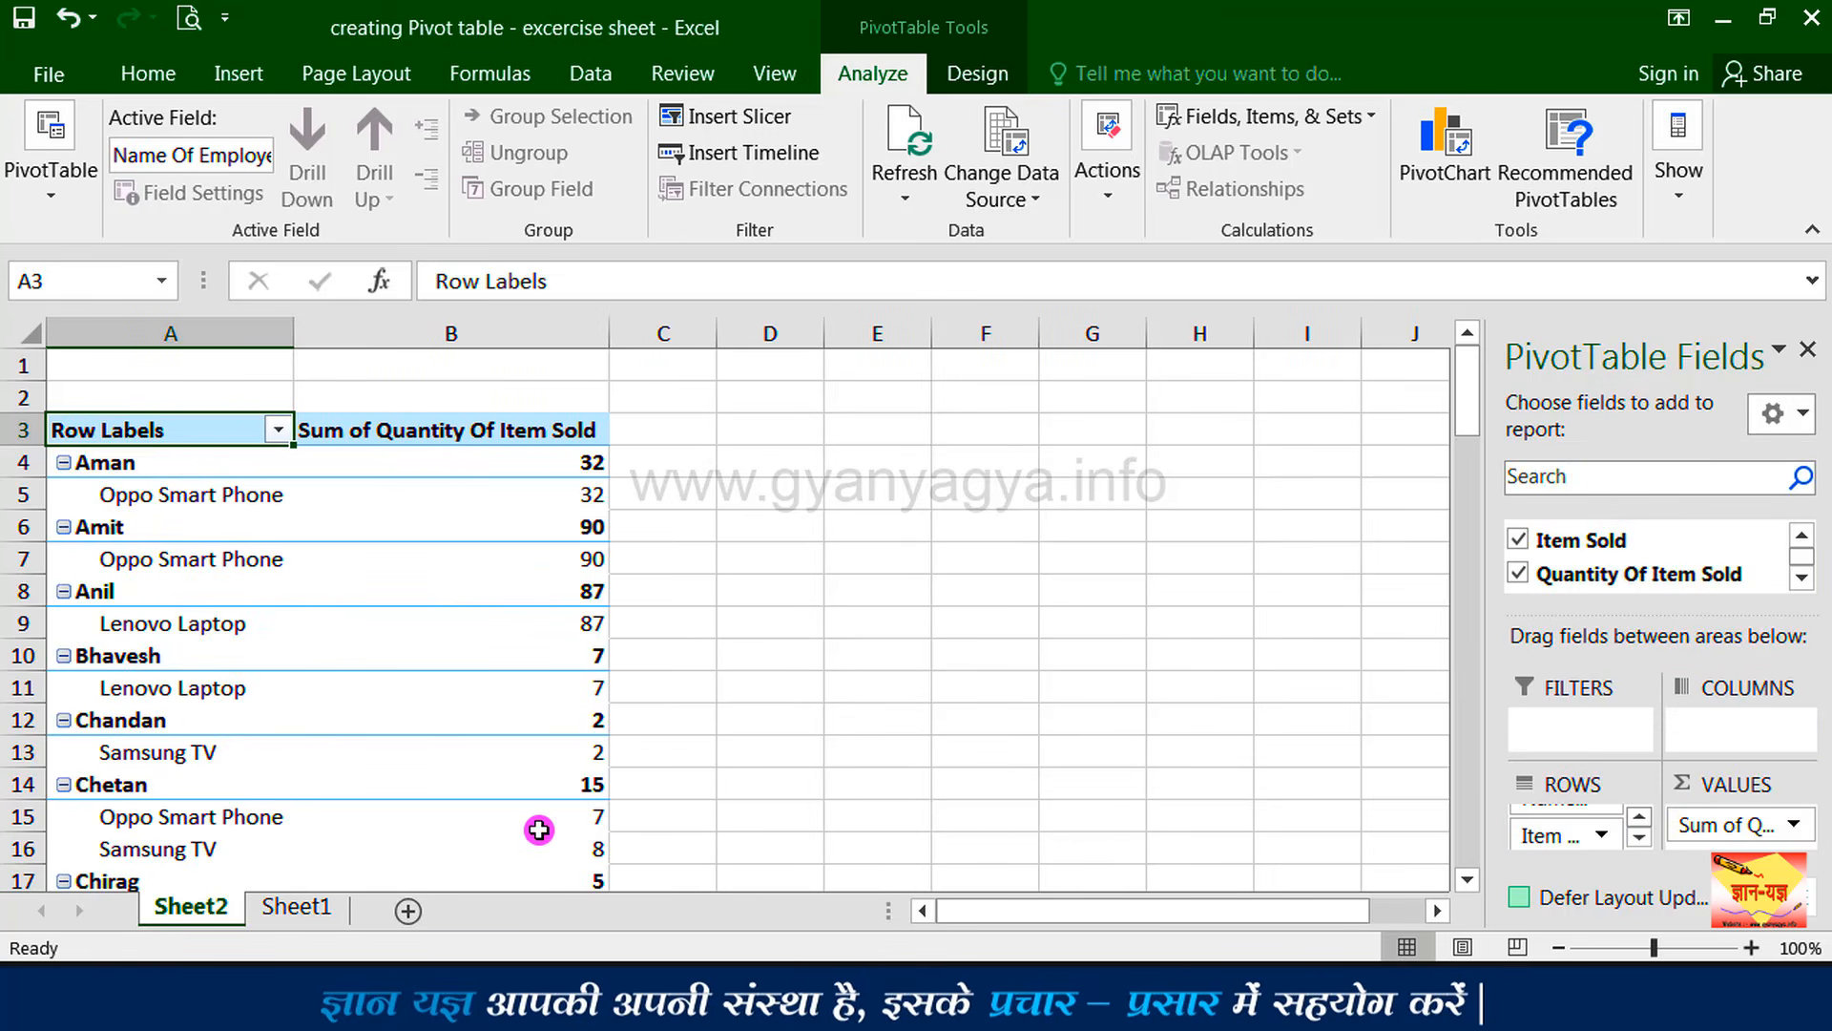
Add the Sale Date field to the pivot table and remove its Years and Quarters fields.
mouse_move(540, 828)
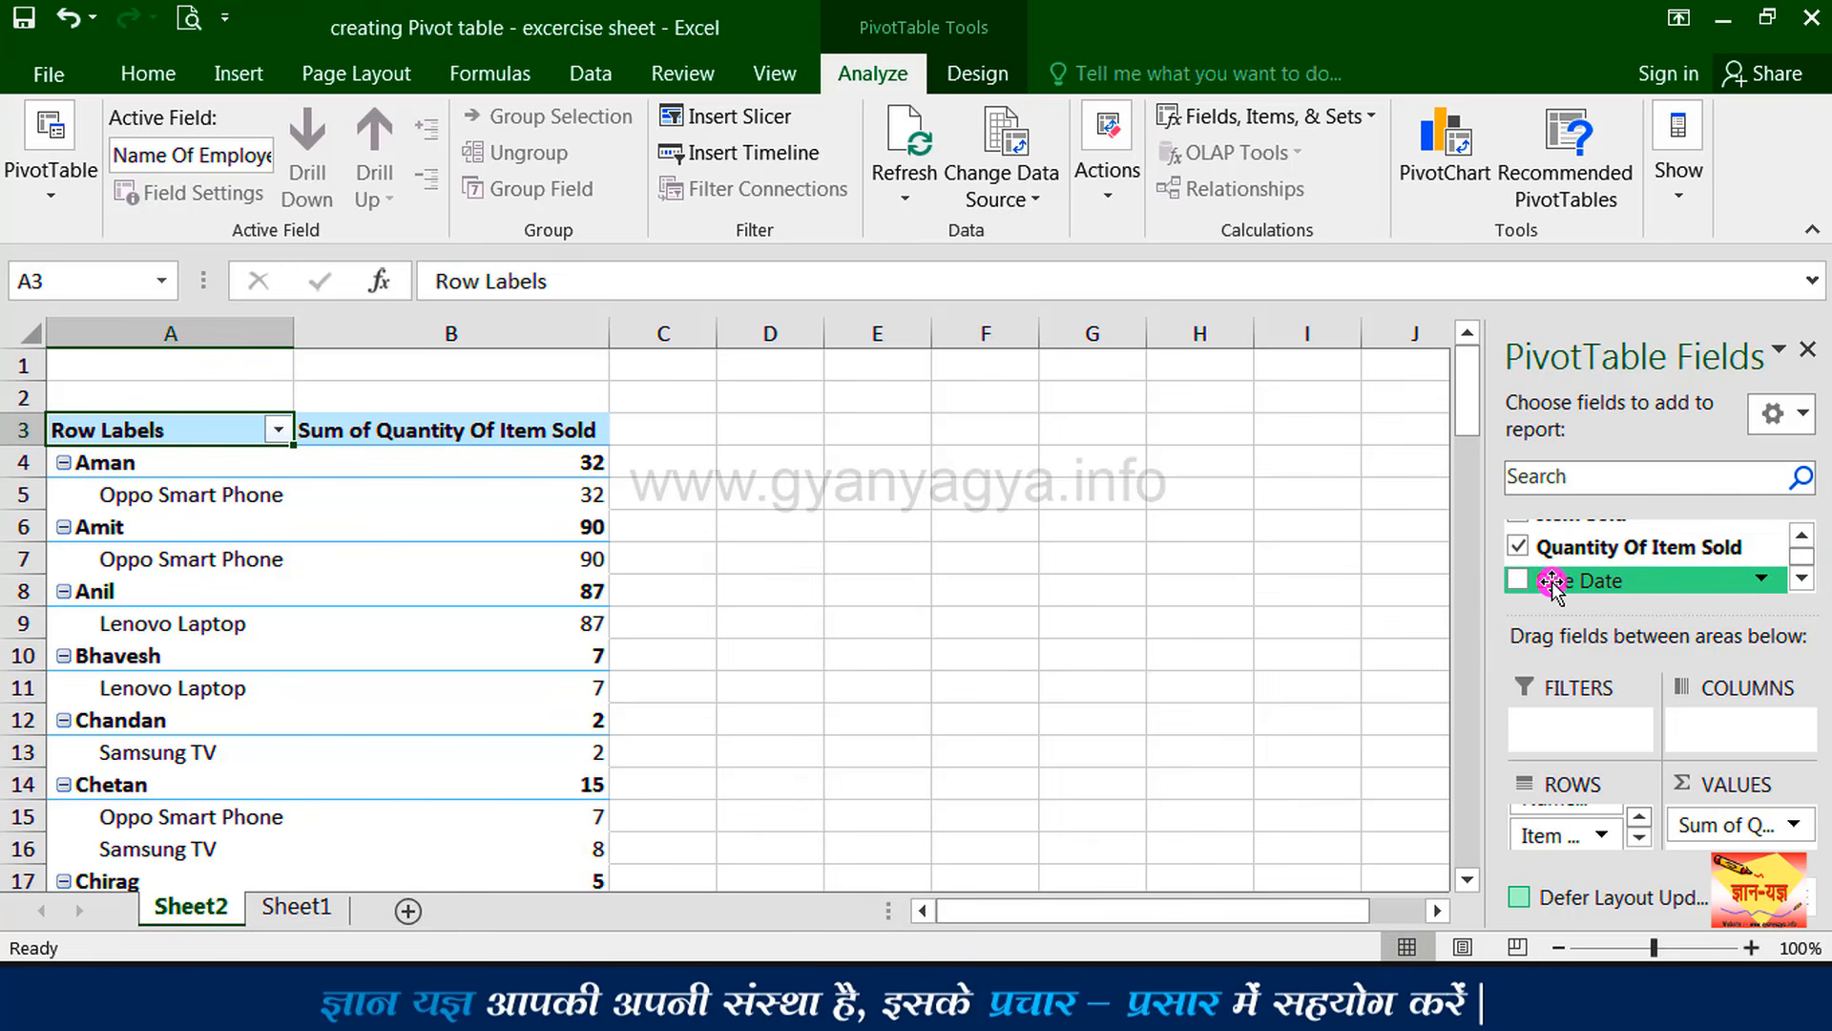
left_click(1518, 580)
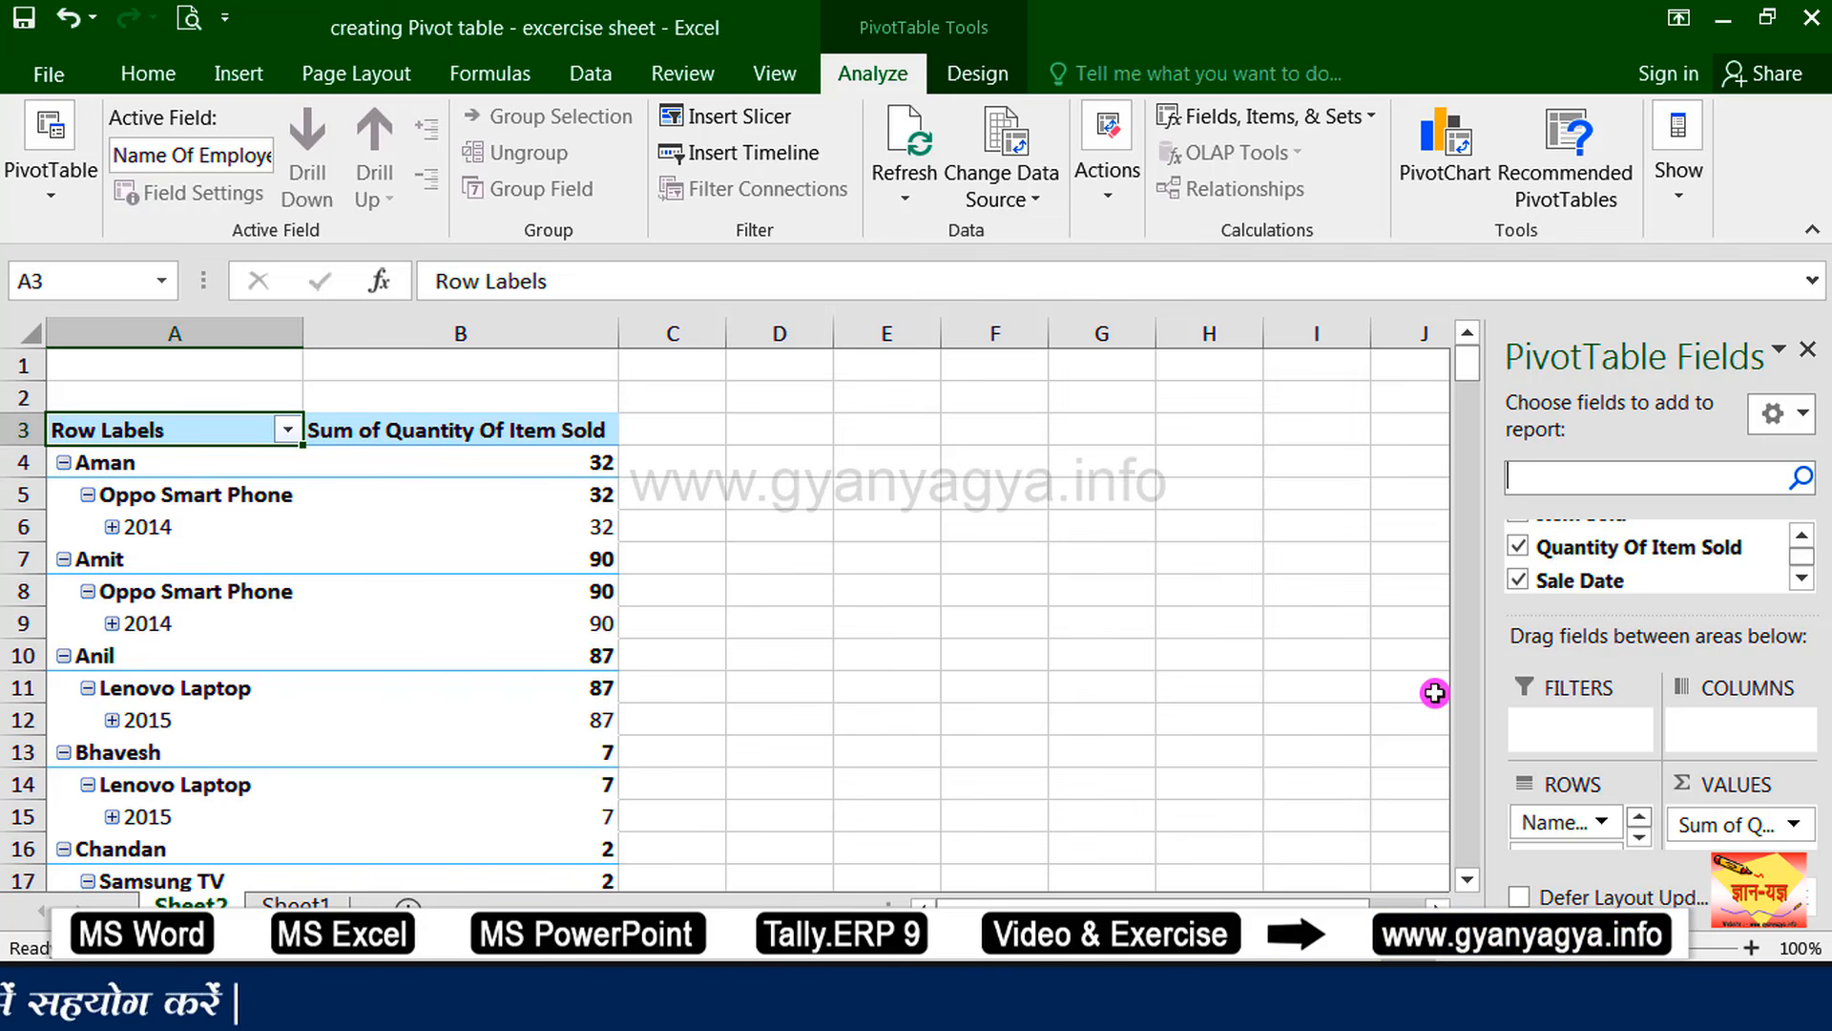
left_click(1802, 577)
left_click(1802, 578)
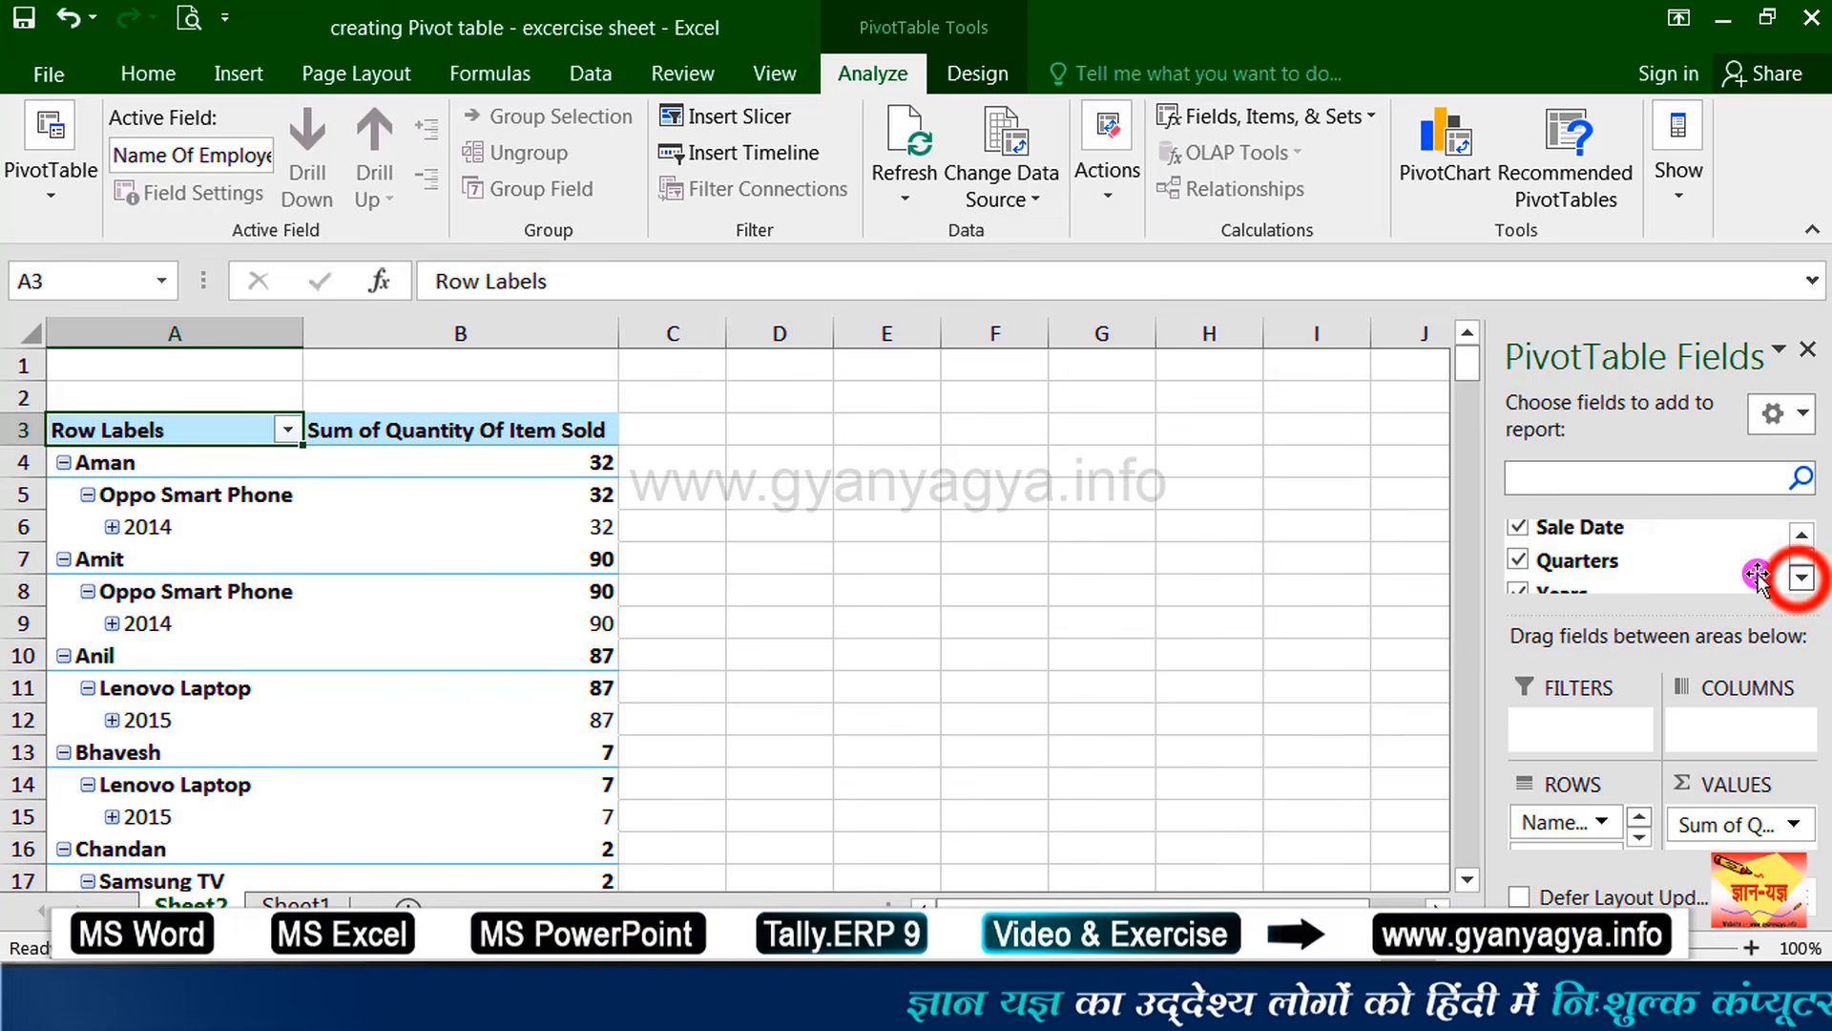
left_click(1802, 578)
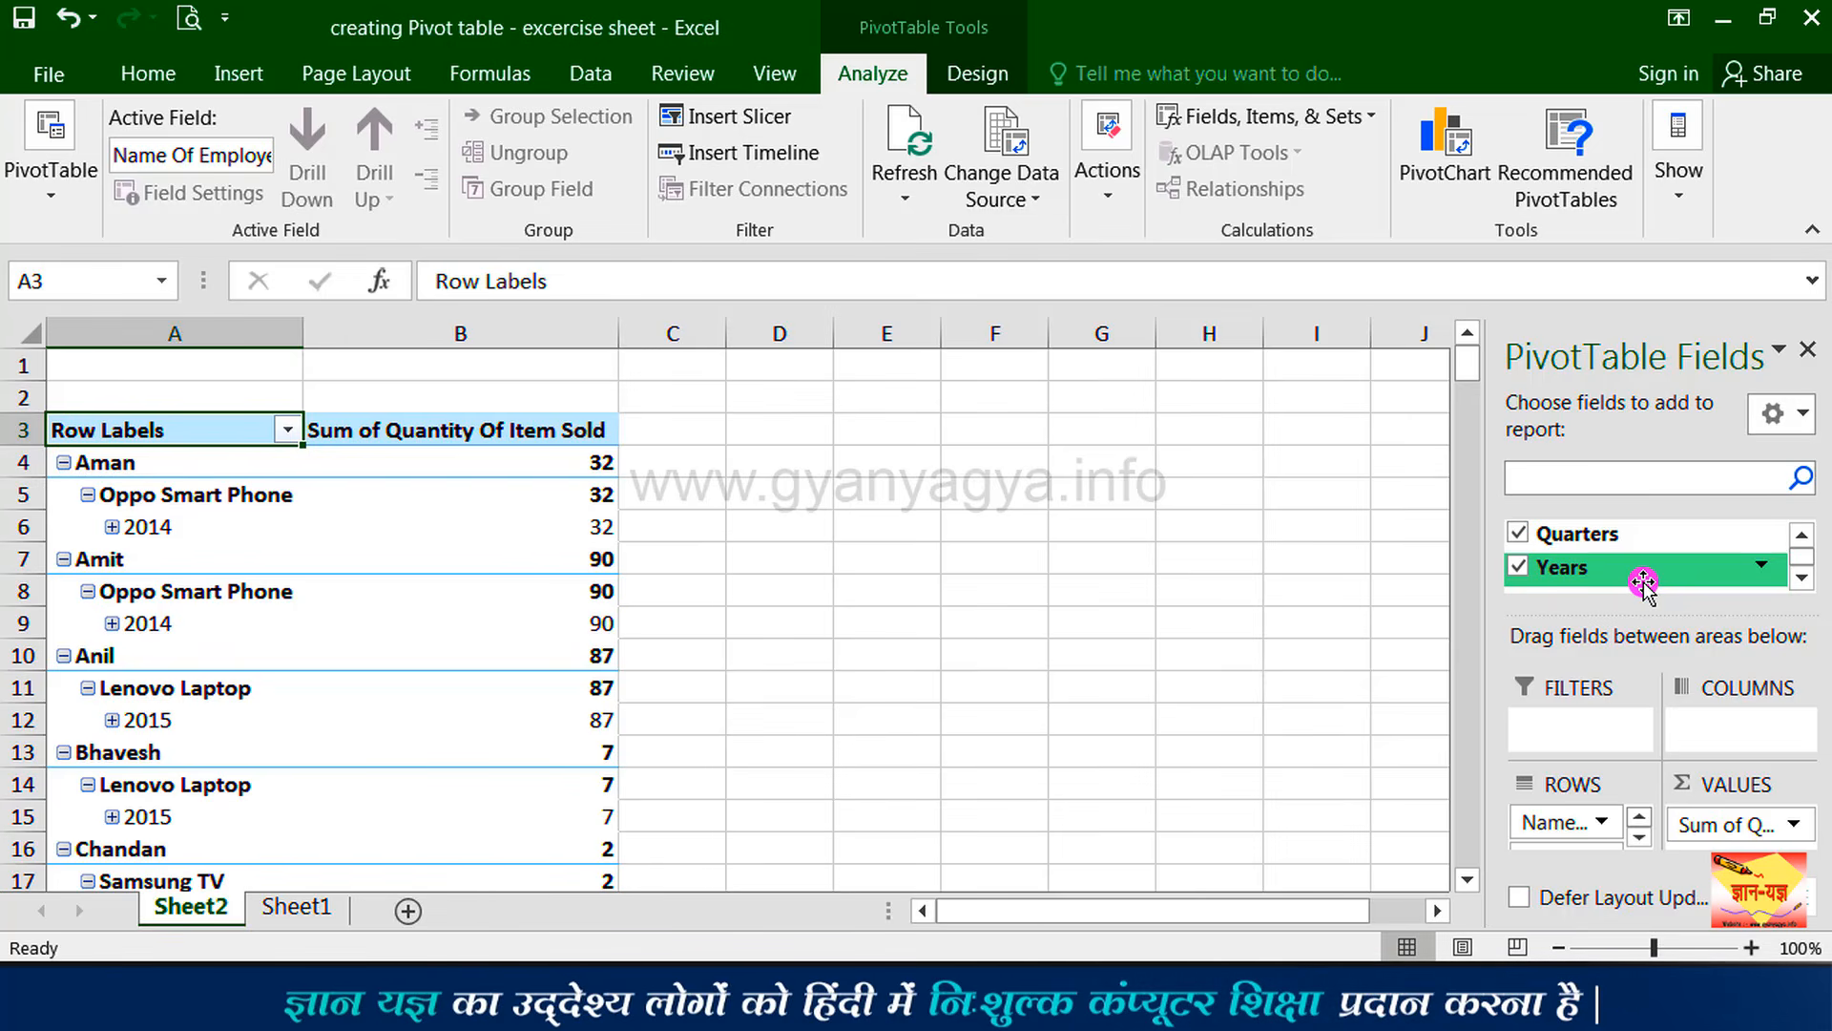
left_click(1519, 569)
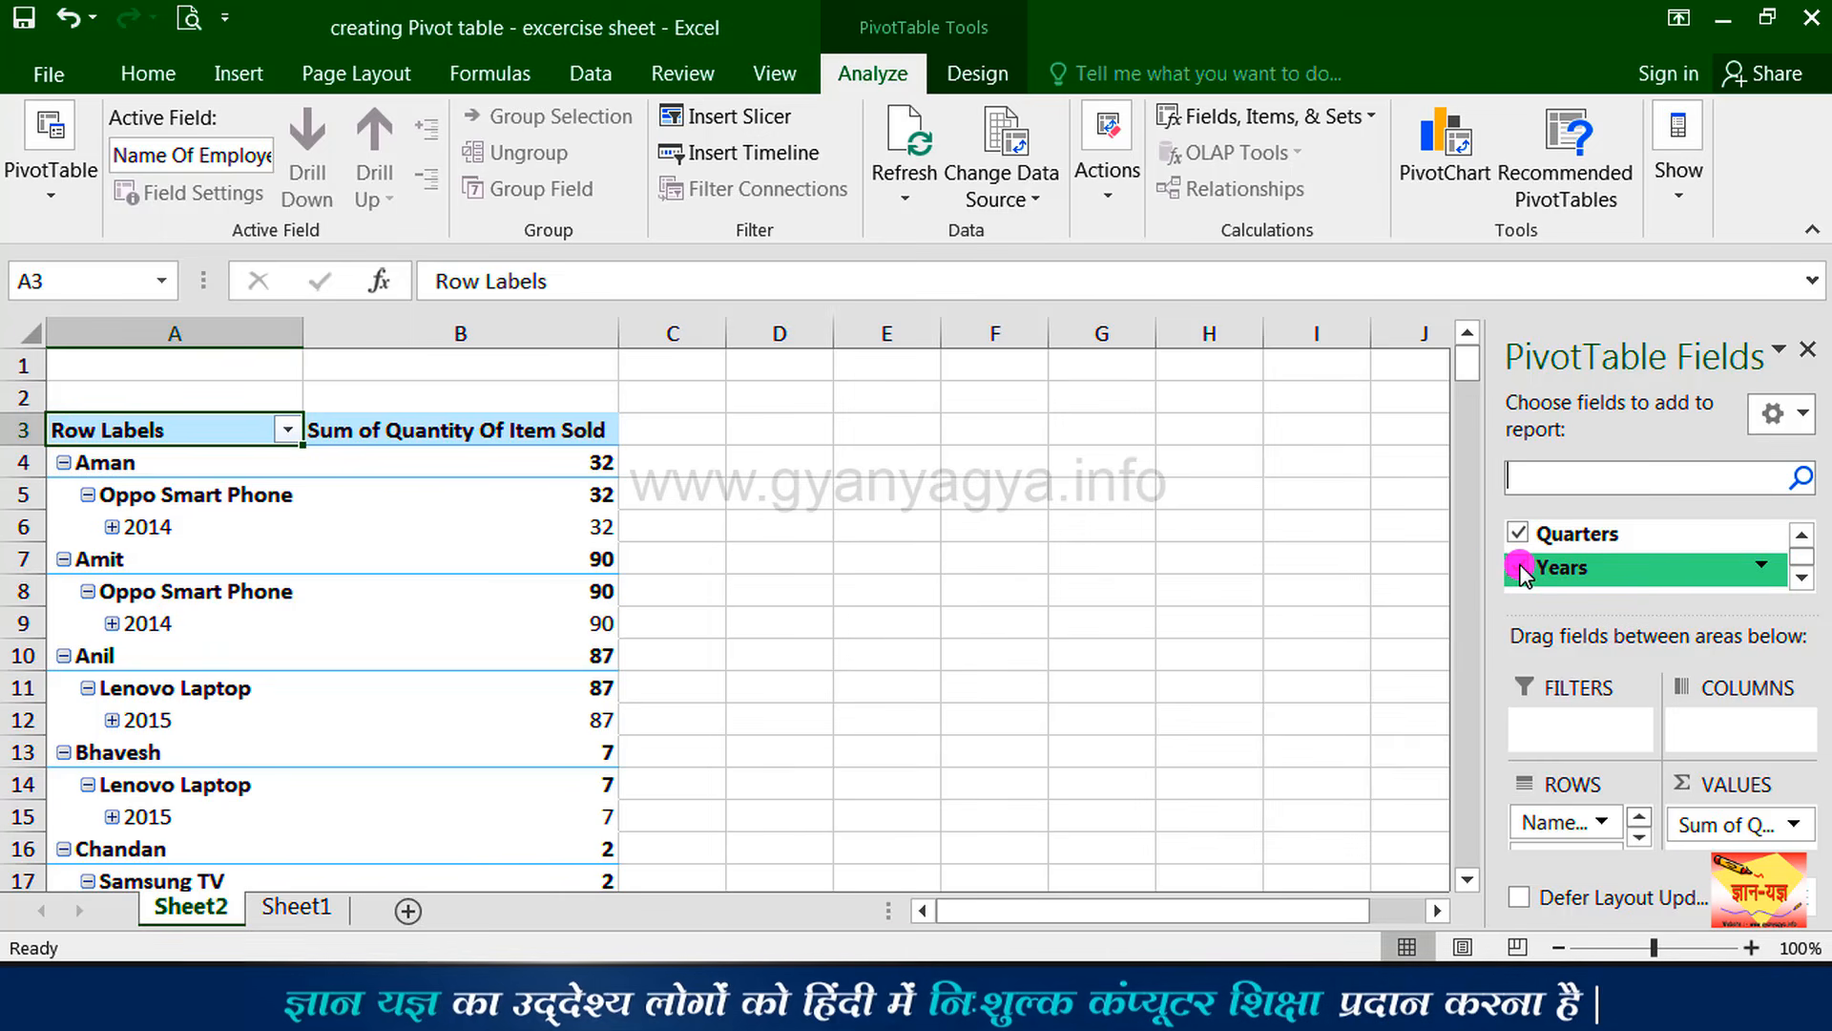
left_click(1521, 535)
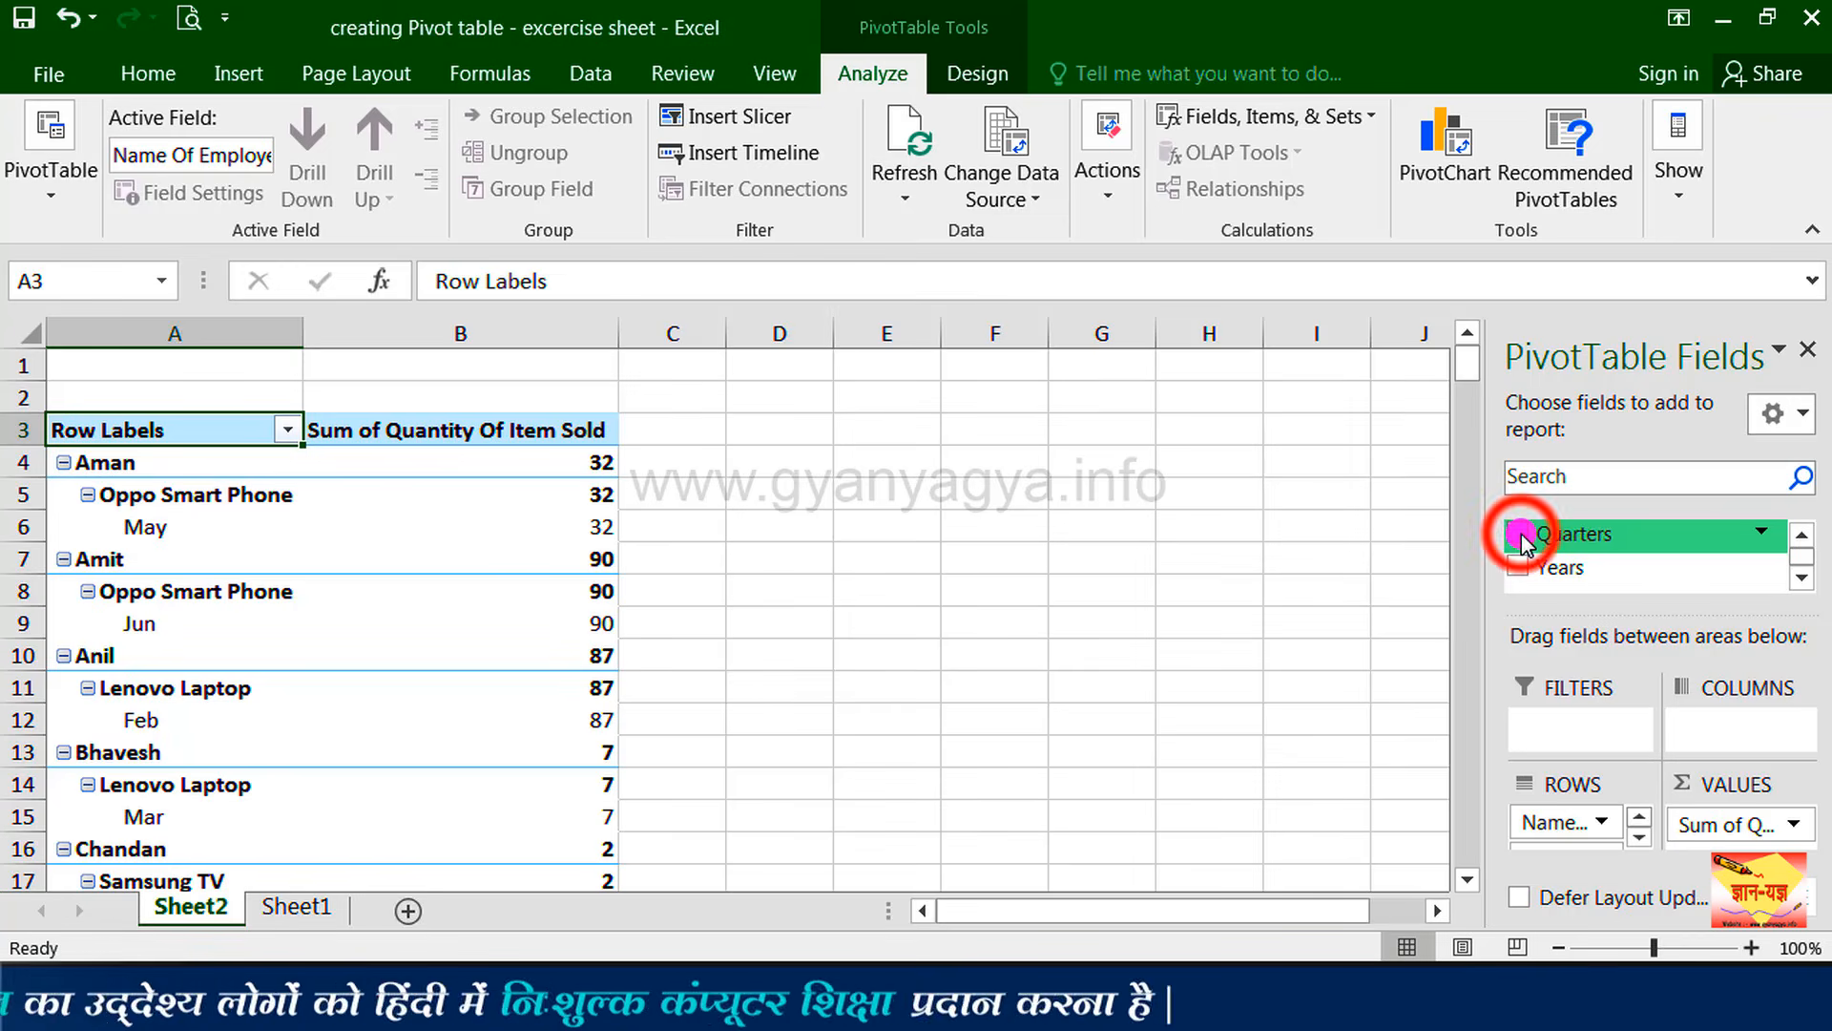
left_click(1802, 535)
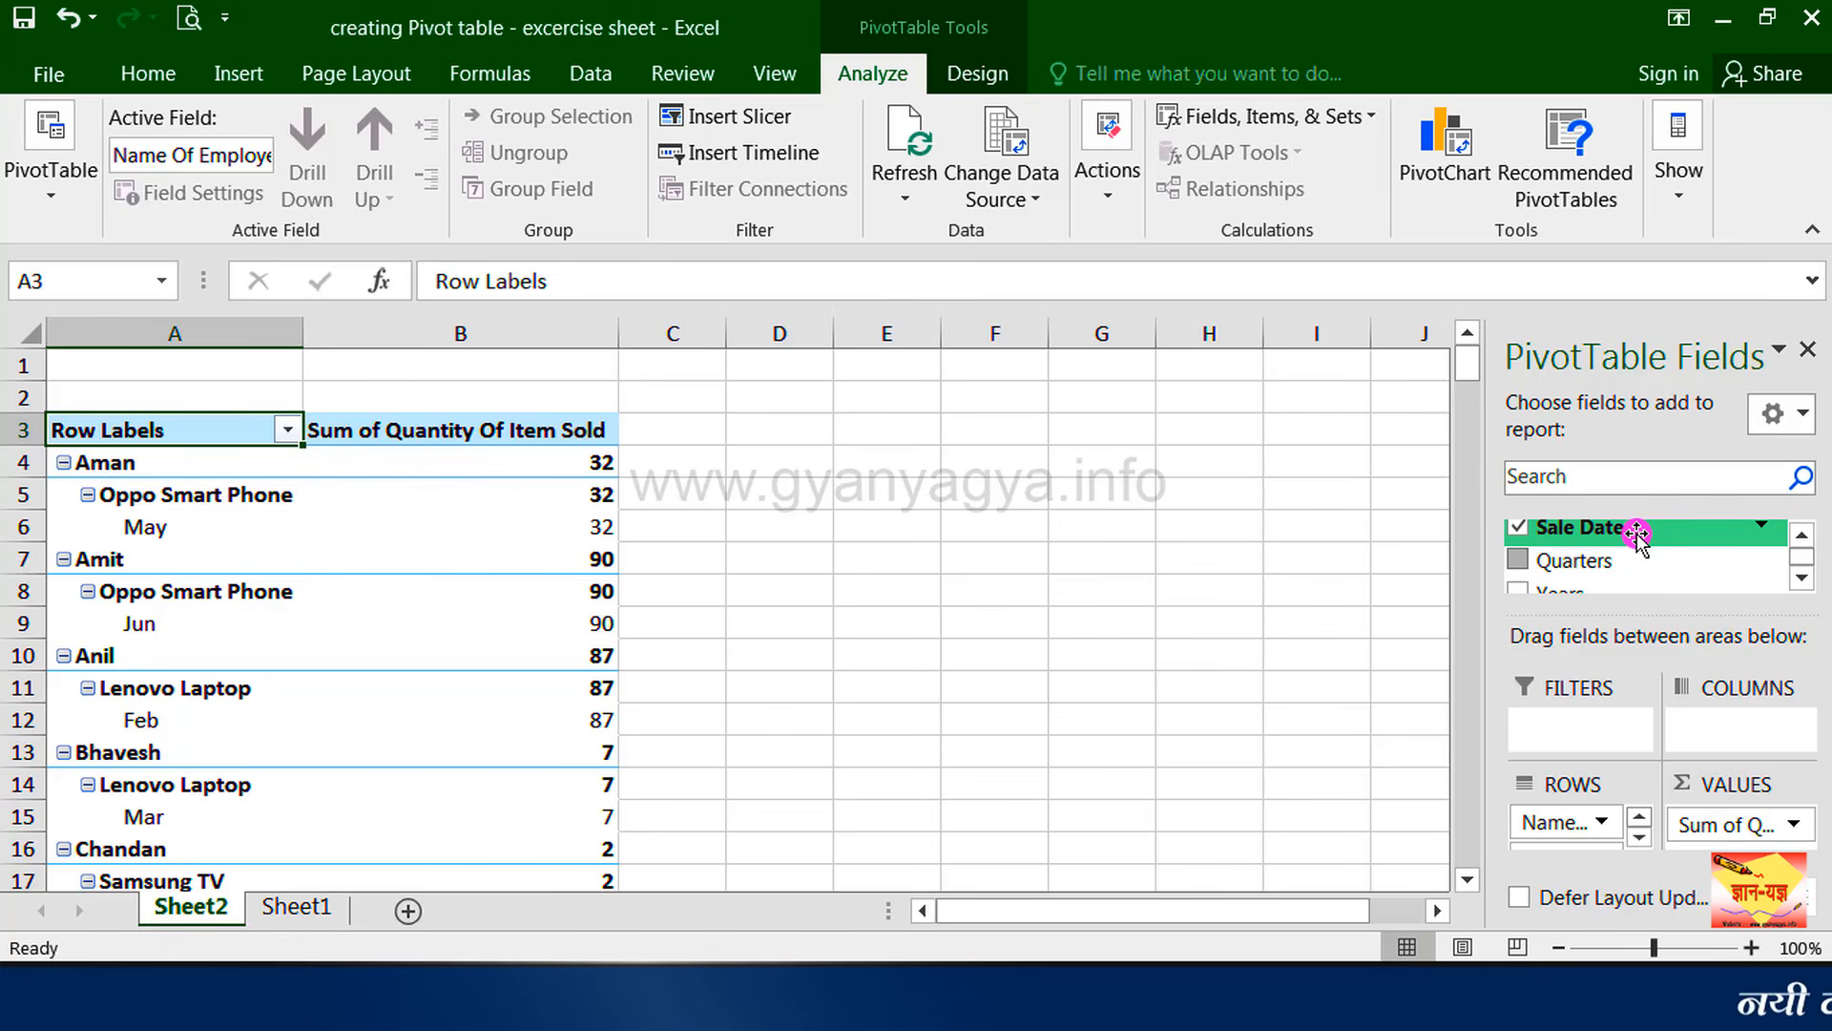
left_click(1813, 525)
left_click(1802, 535)
left_click(1802, 534)
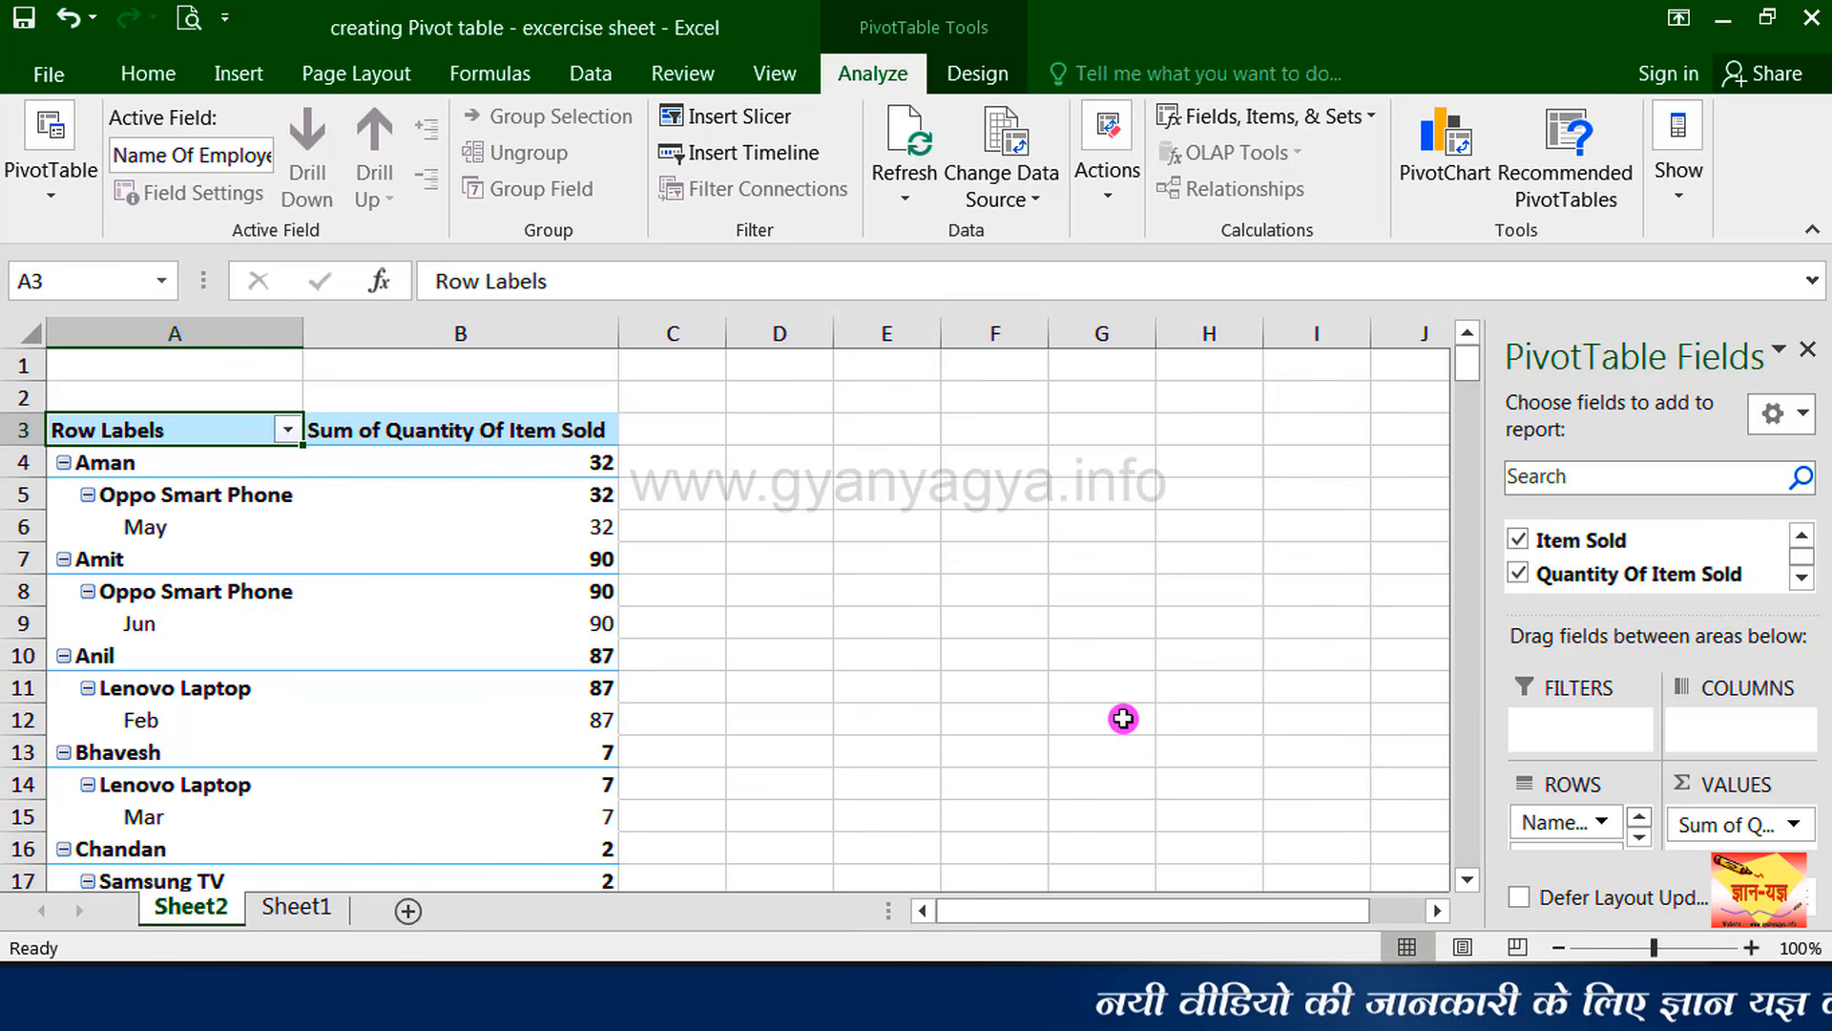
Move Name Of Employee and Sale Date from the row fields to the report filters, keeping Item Sold in the rows.
mouse_move(601, 679)
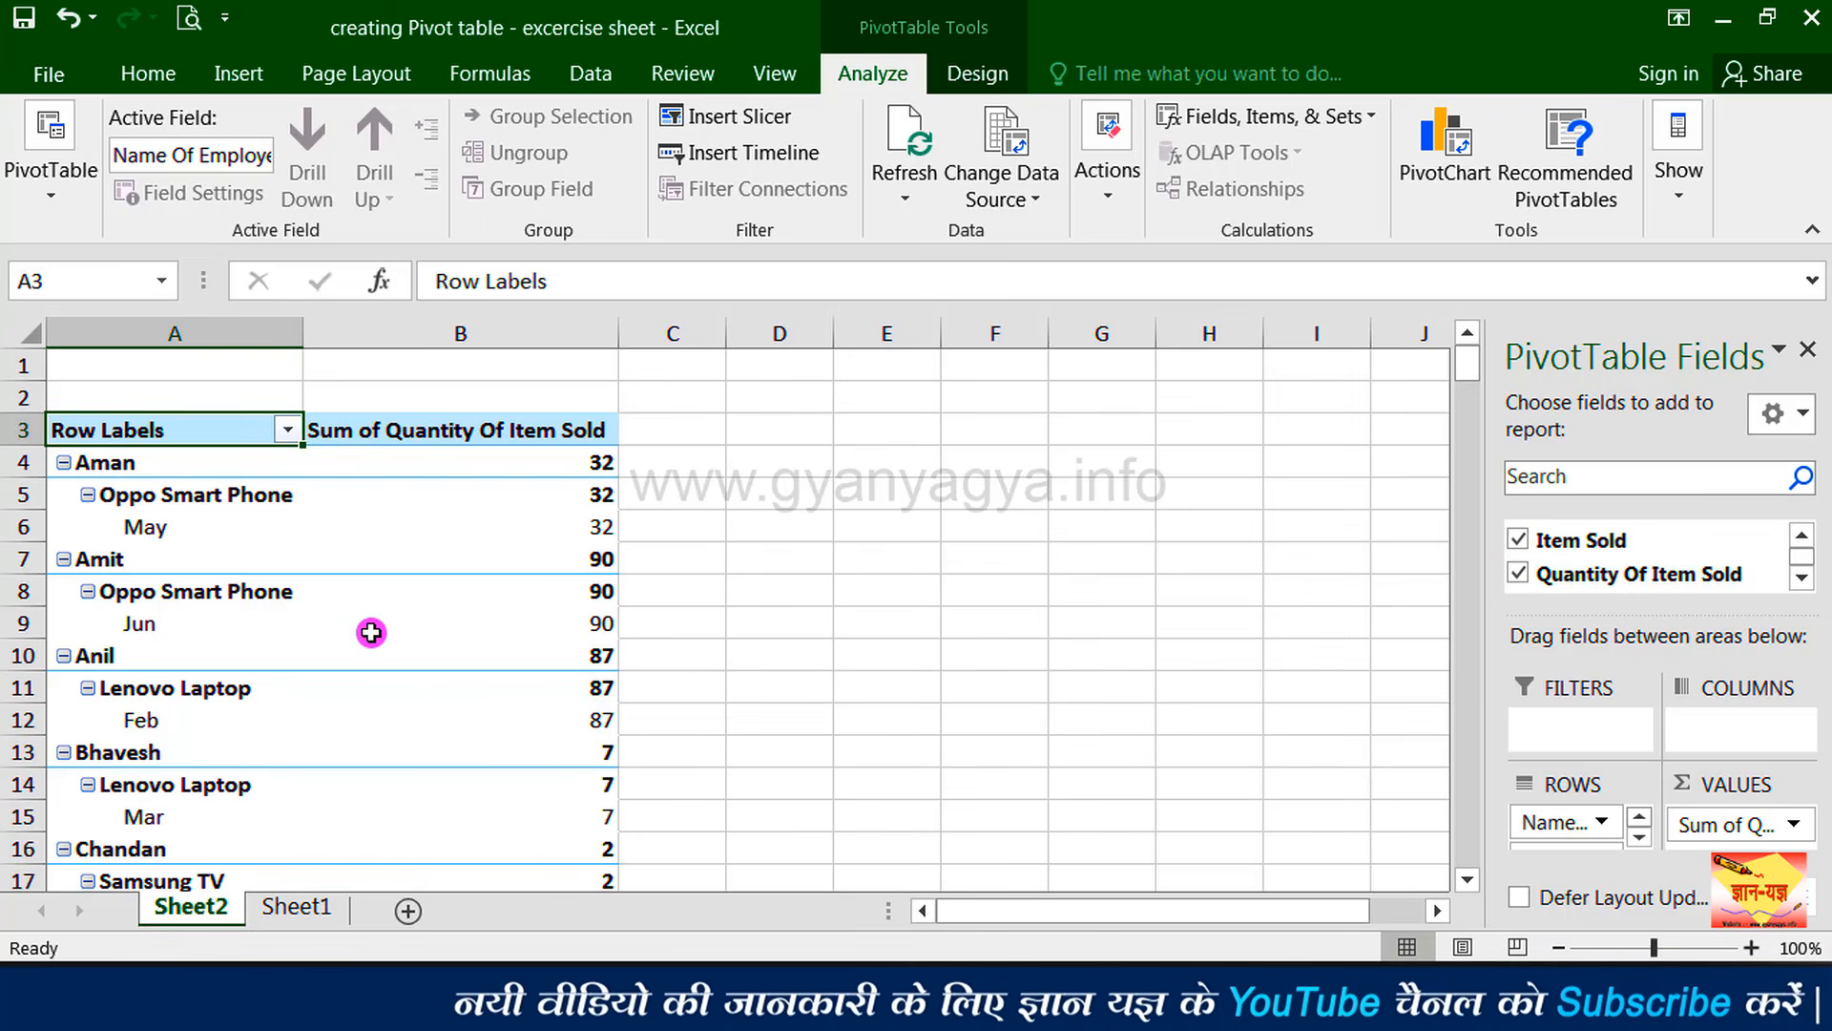
mouse_move(592, 637)
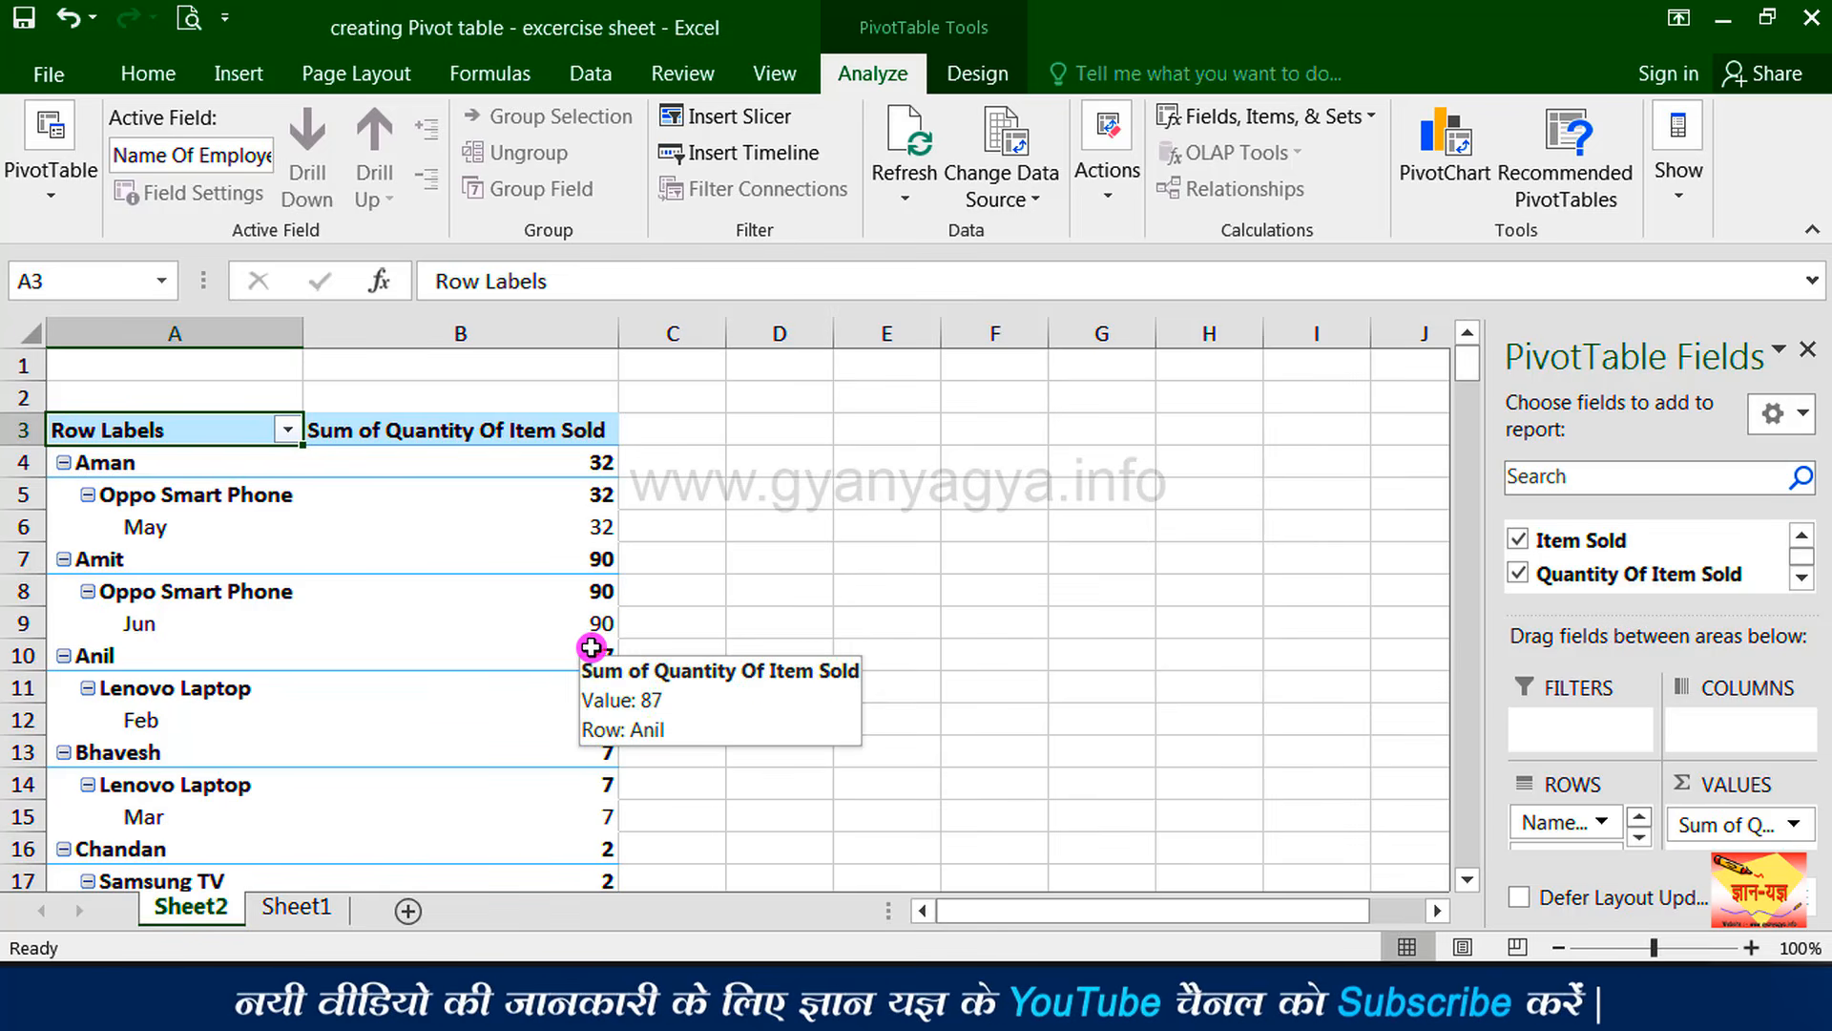
mouse_move(419, 696)
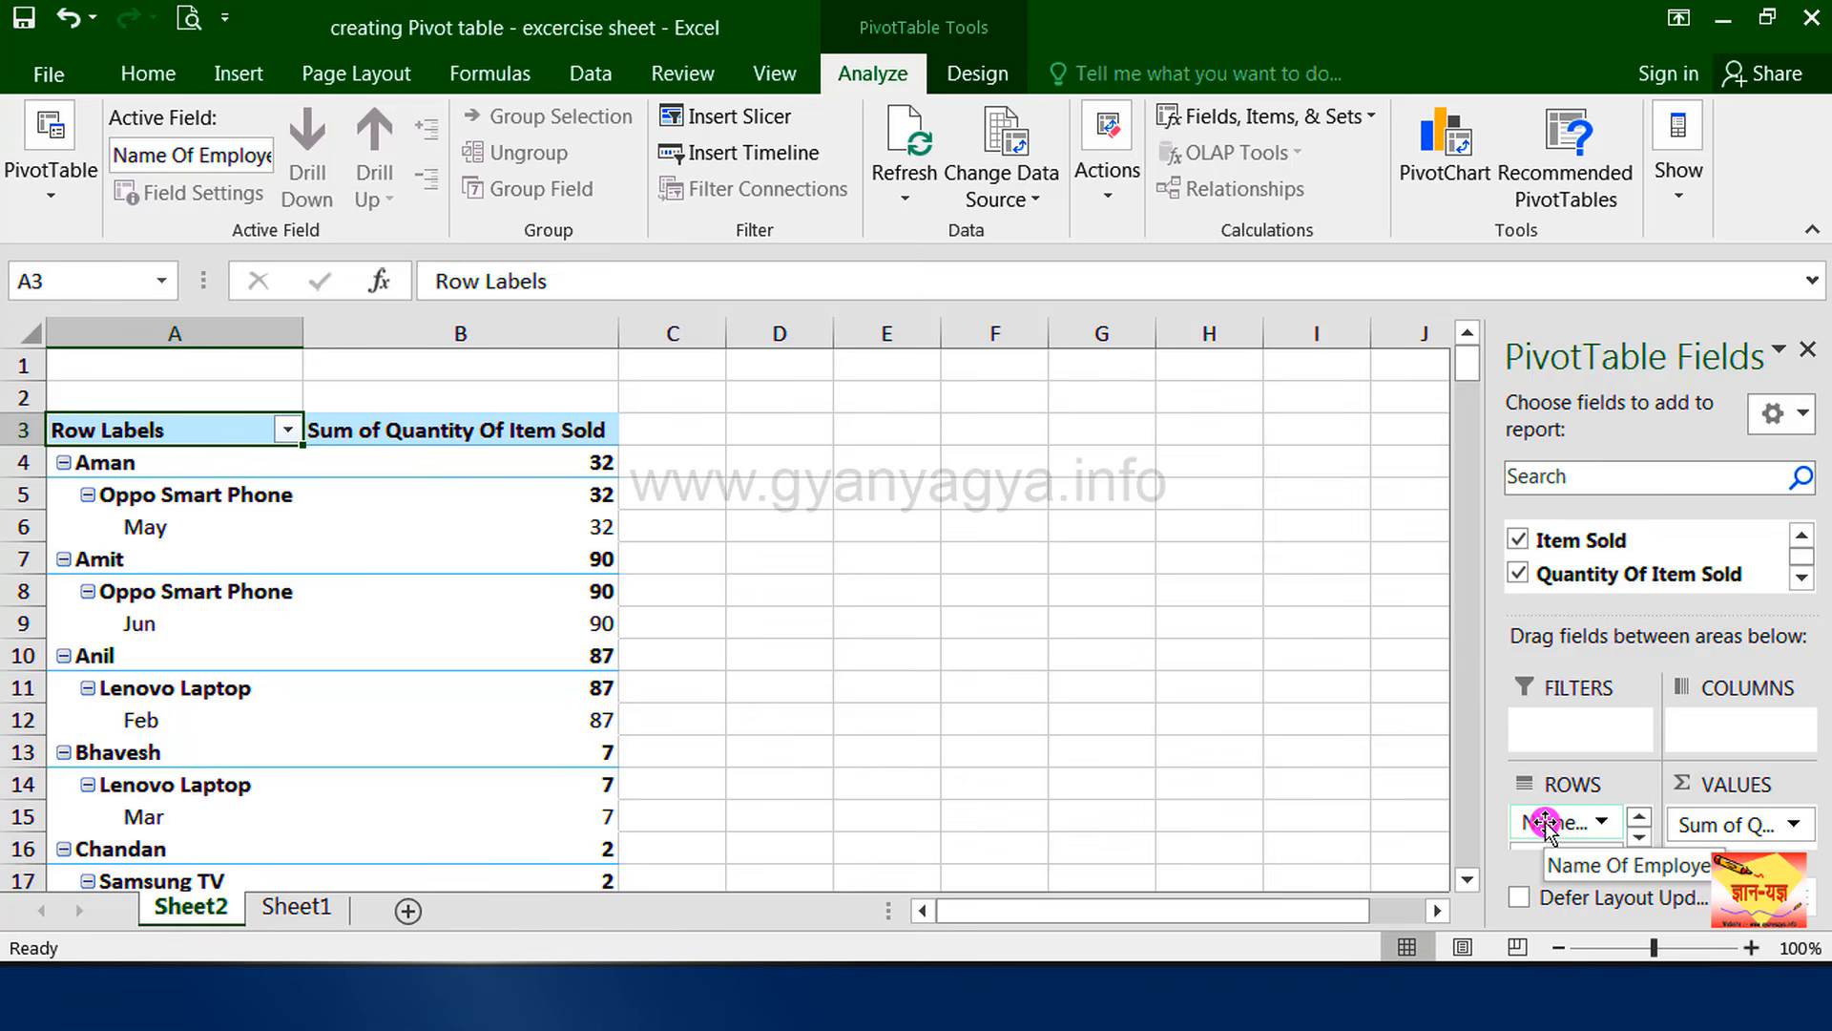
left_click_drag(1543, 822, 1550, 733)
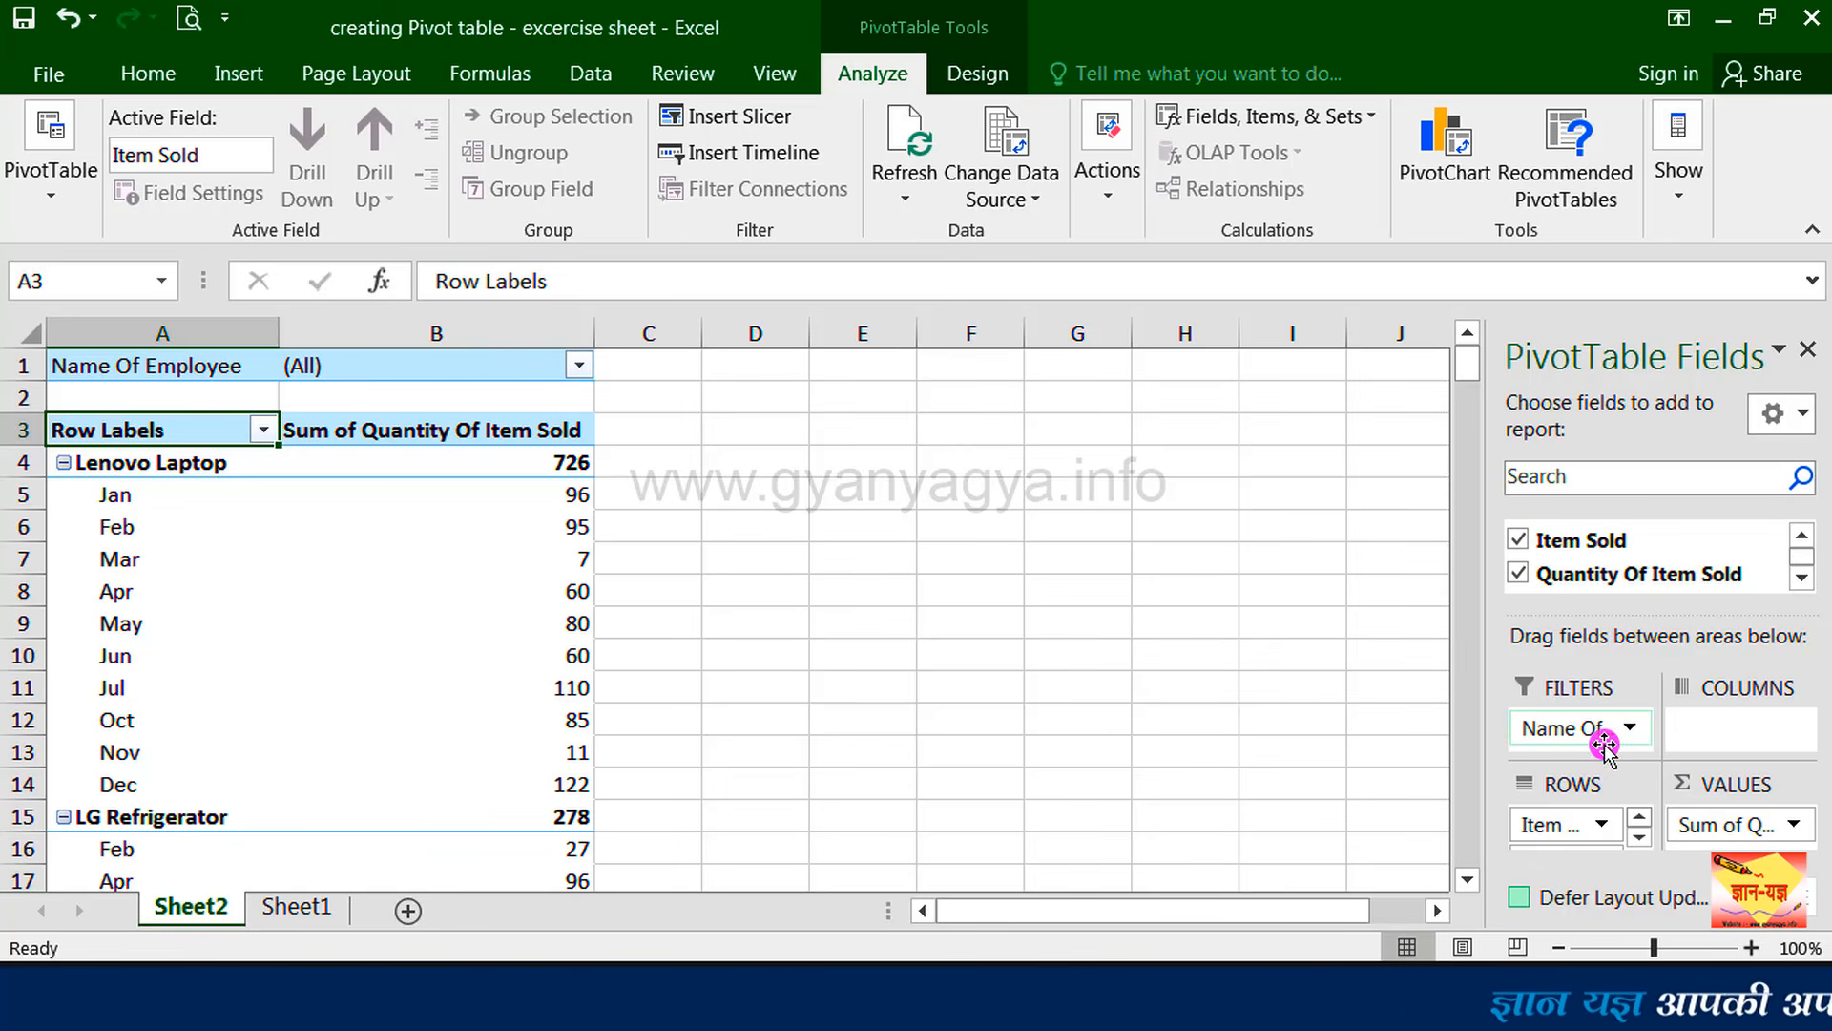
left_click(1638, 838)
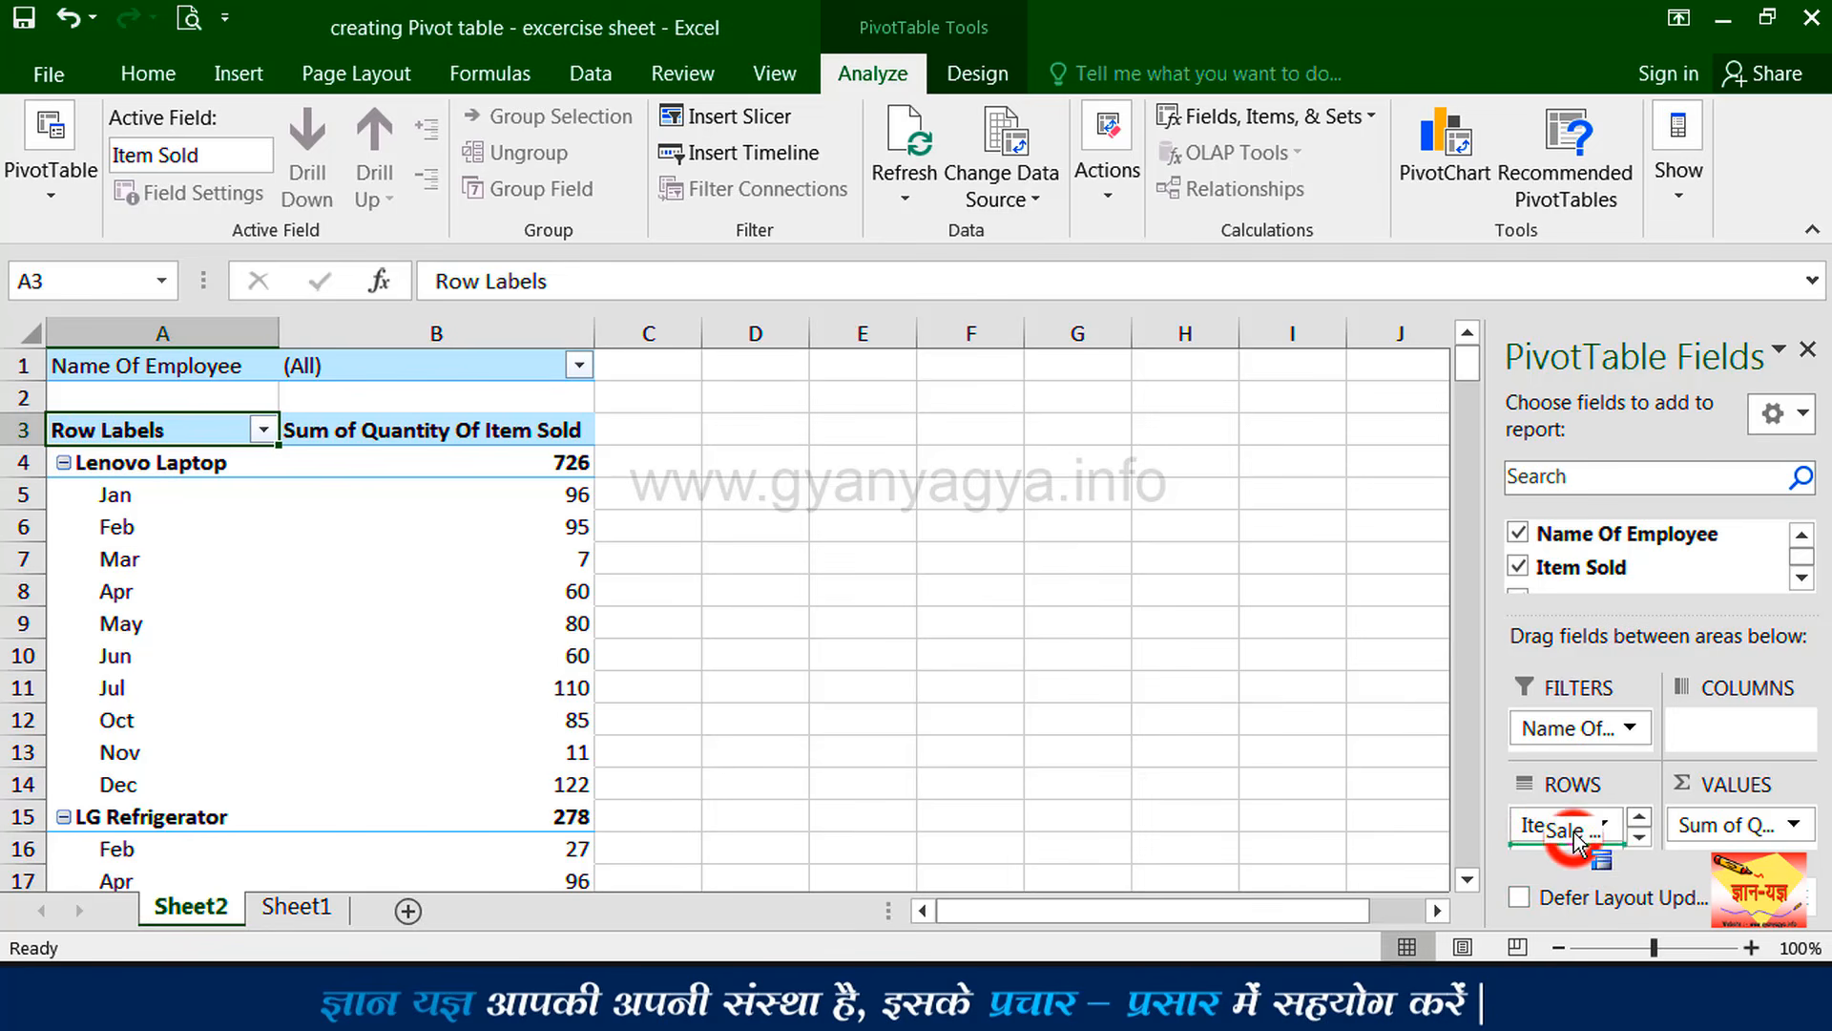
left_click_drag(1574, 837, 1603, 773)
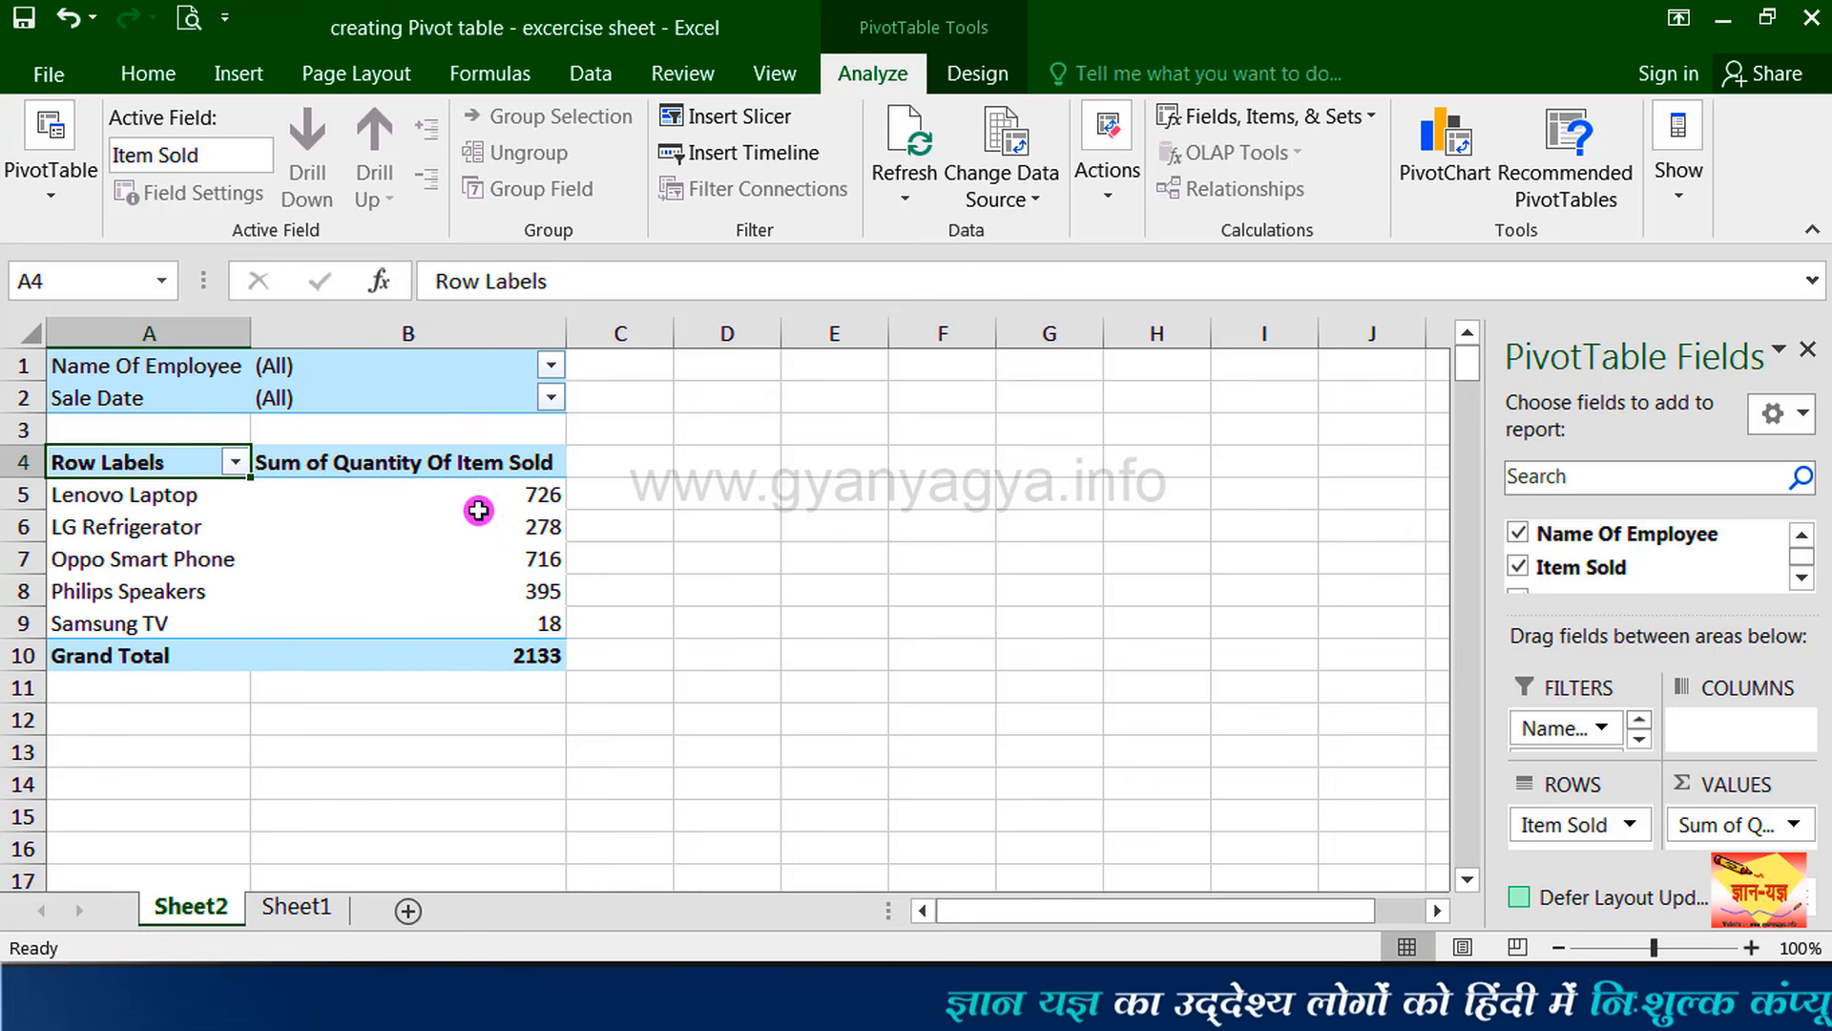
mouse_move(408, 617)
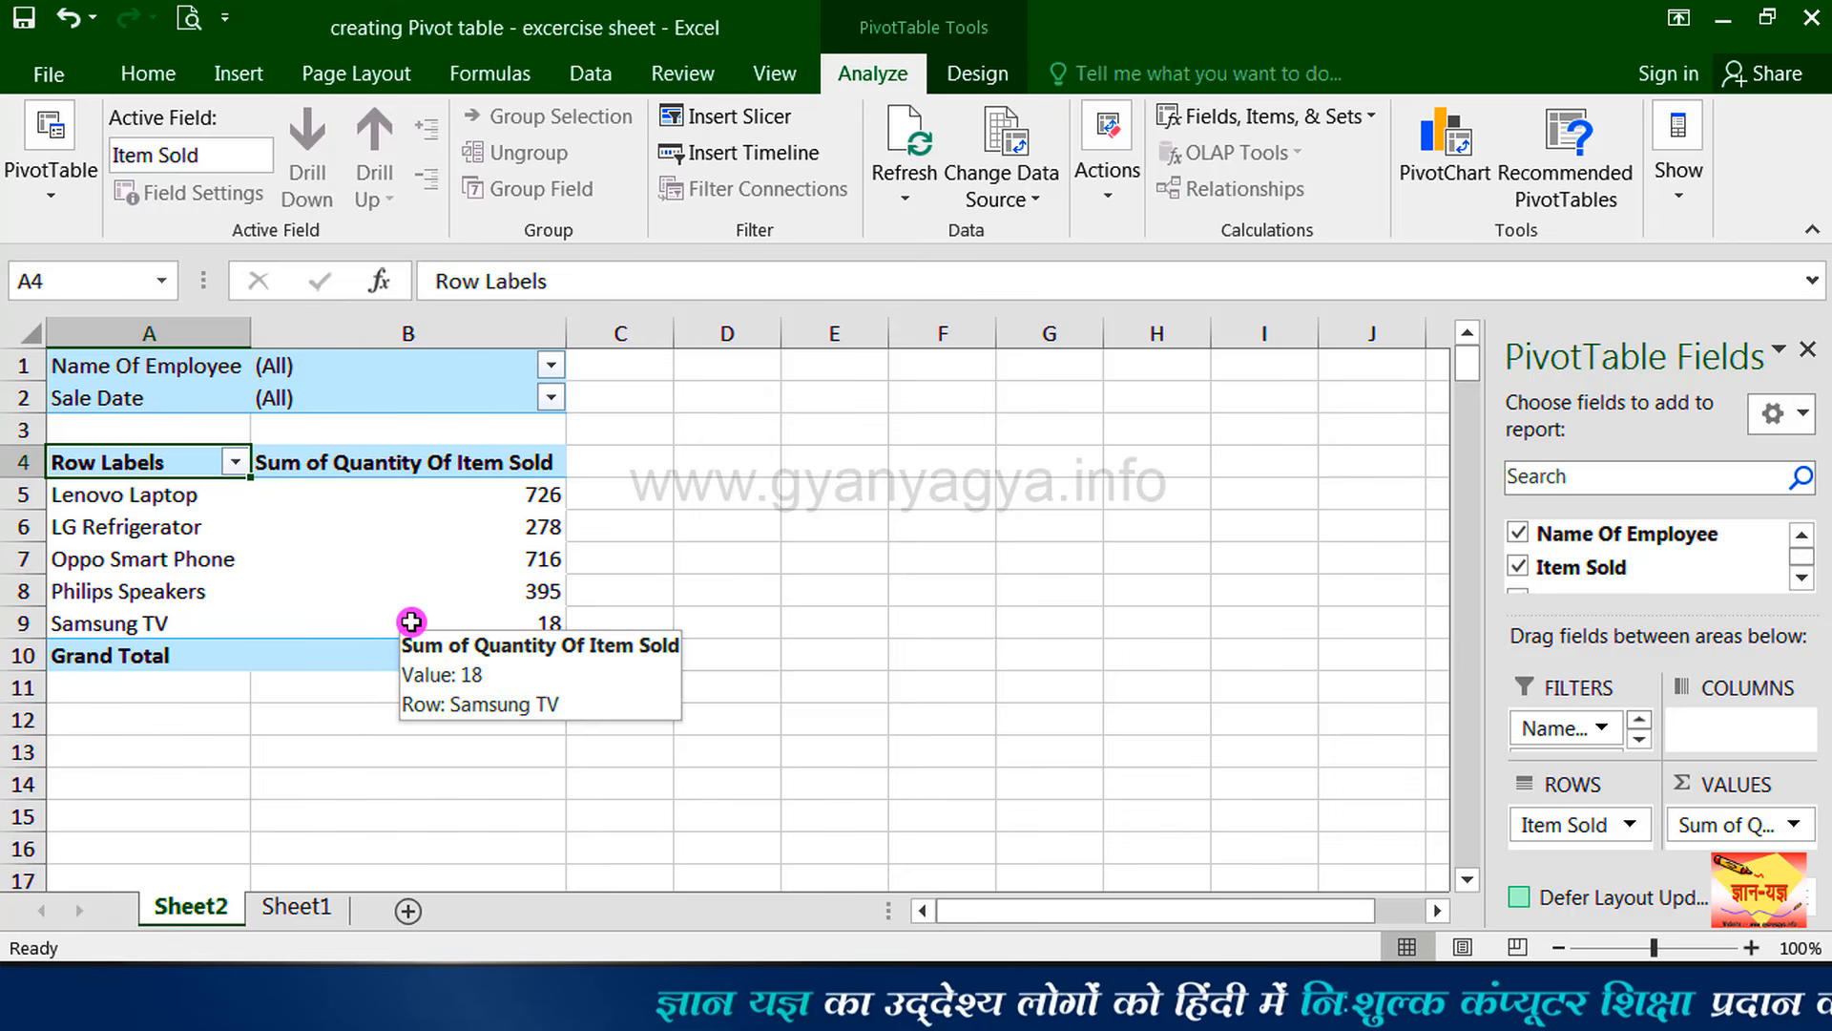
Filter the pivot table to a single employee and set the Sale Date filter to Jan.
left_click(550, 366)
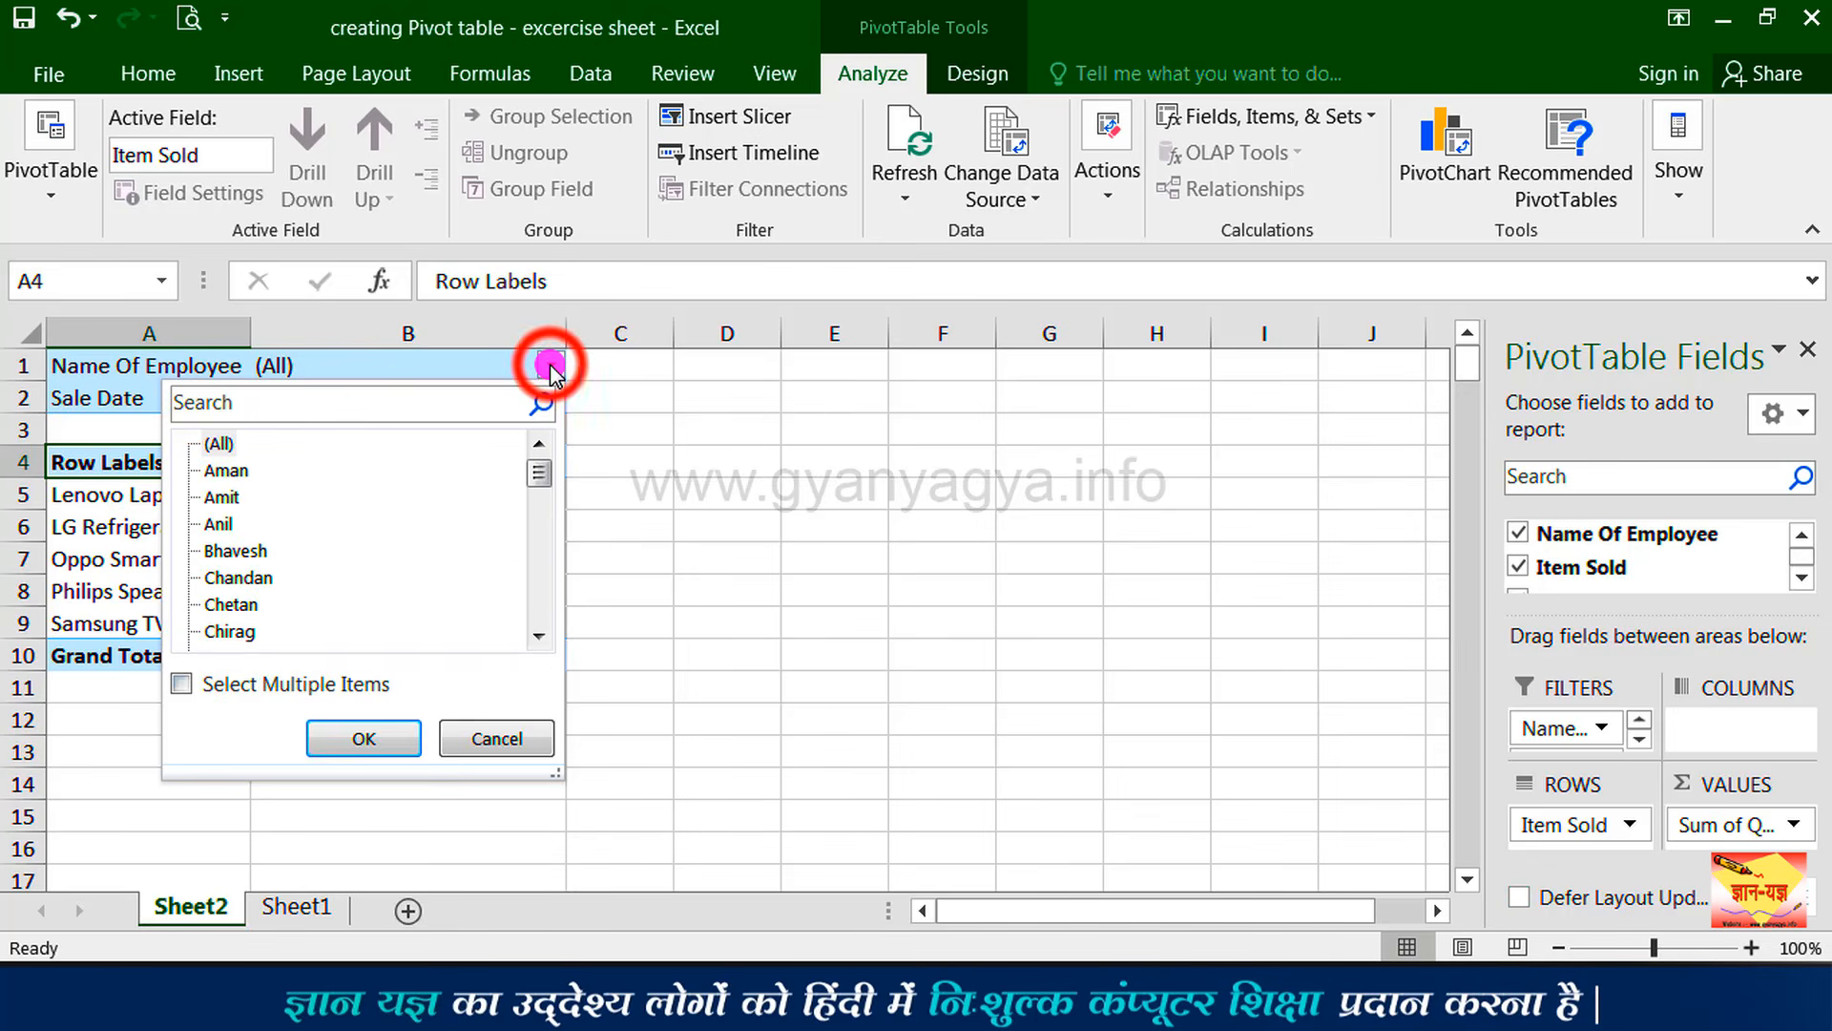
left_click(250, 605)
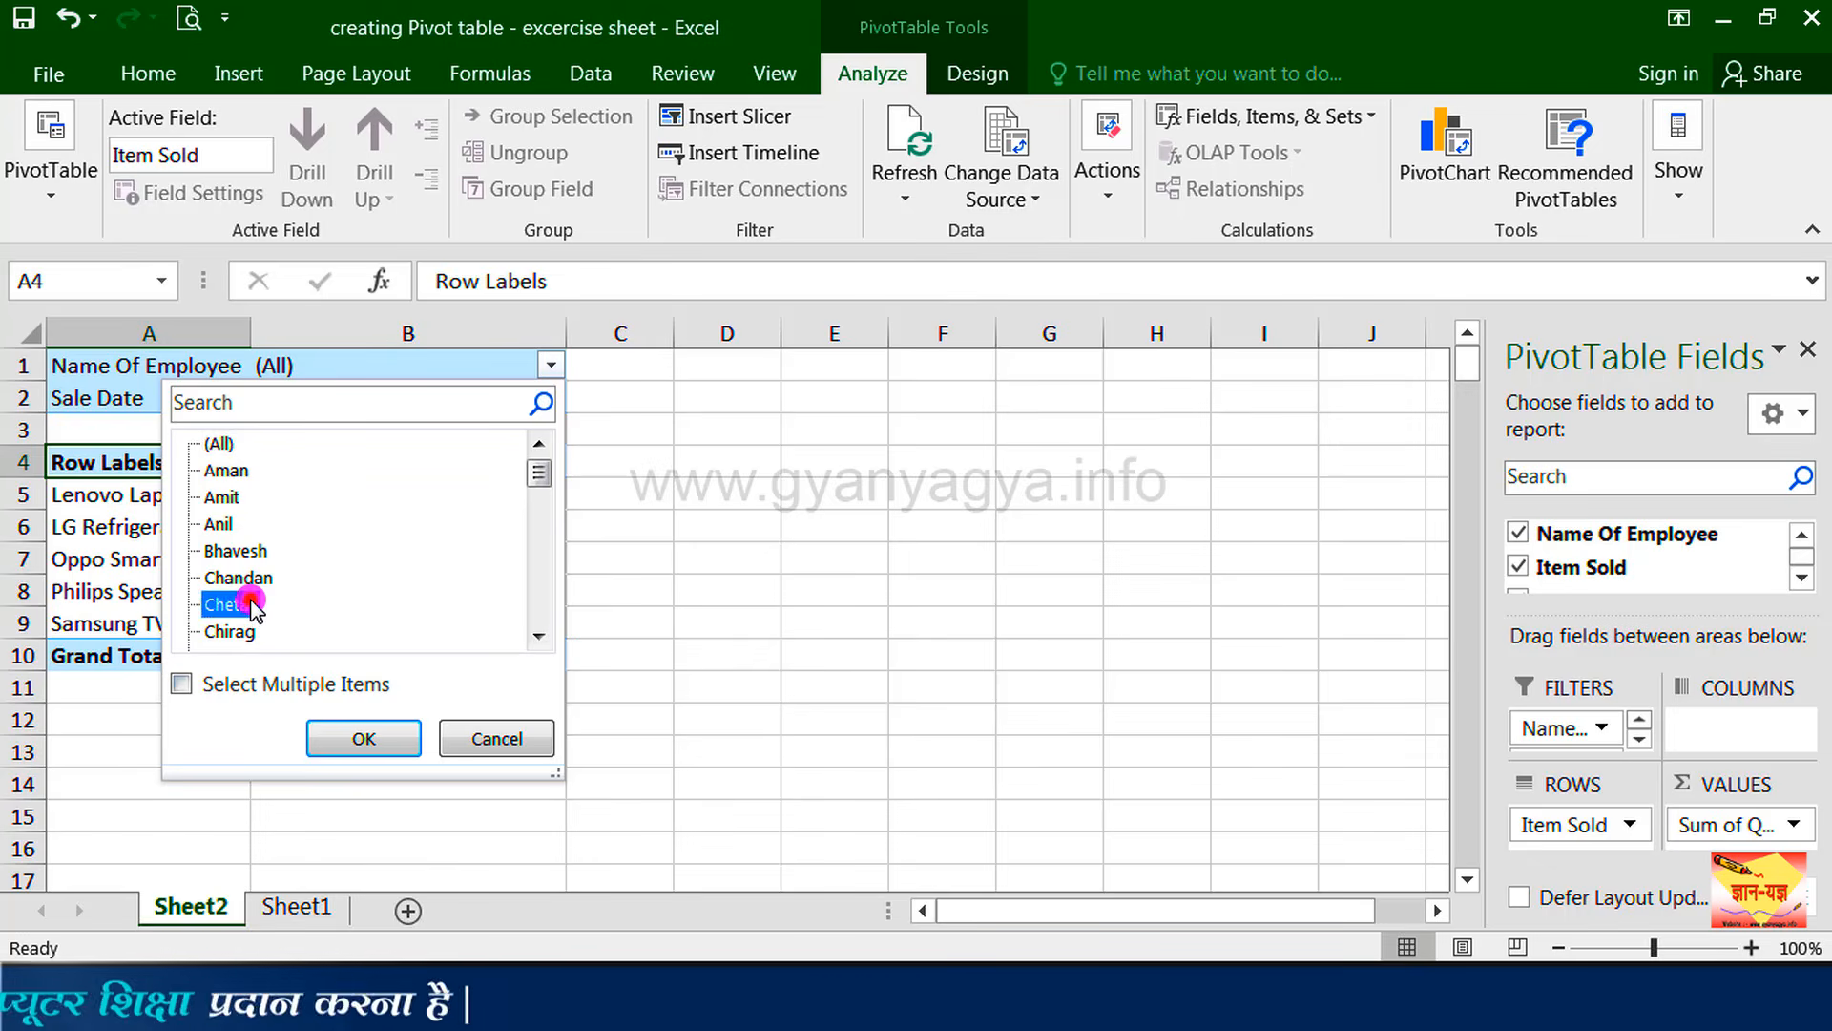
left_click(353, 738)
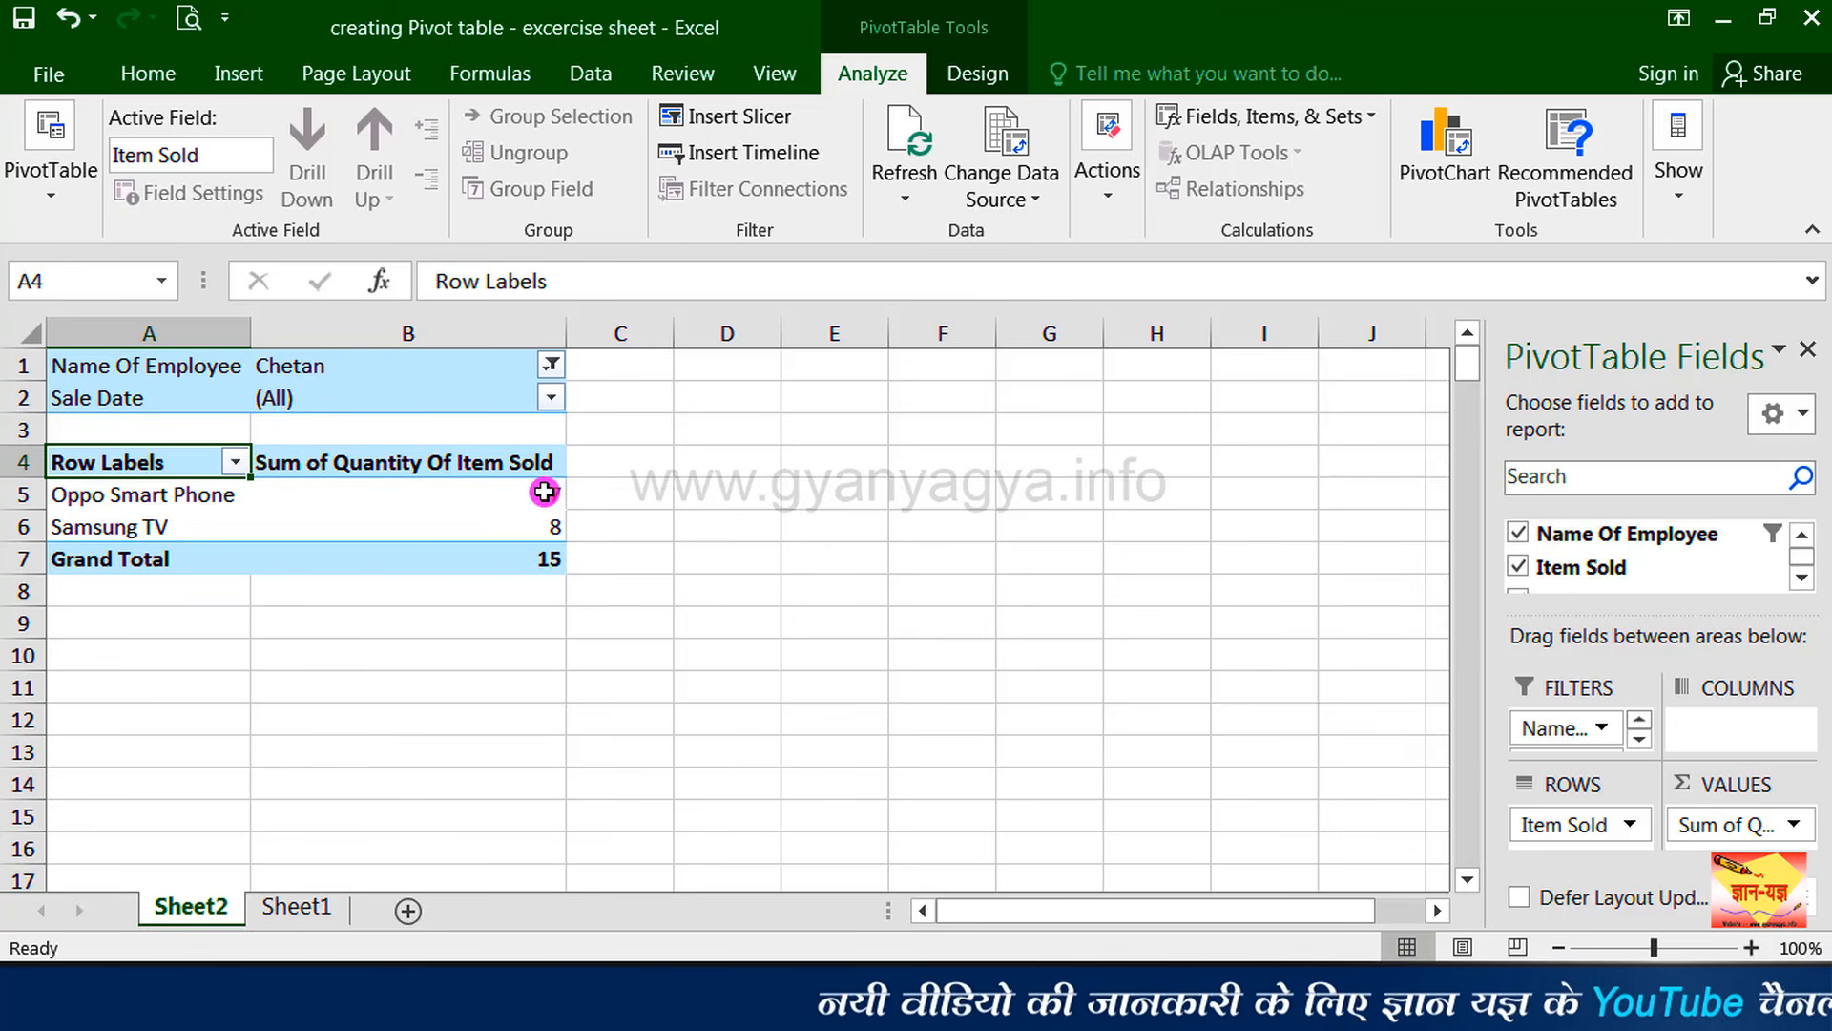
mouse_move(541, 527)
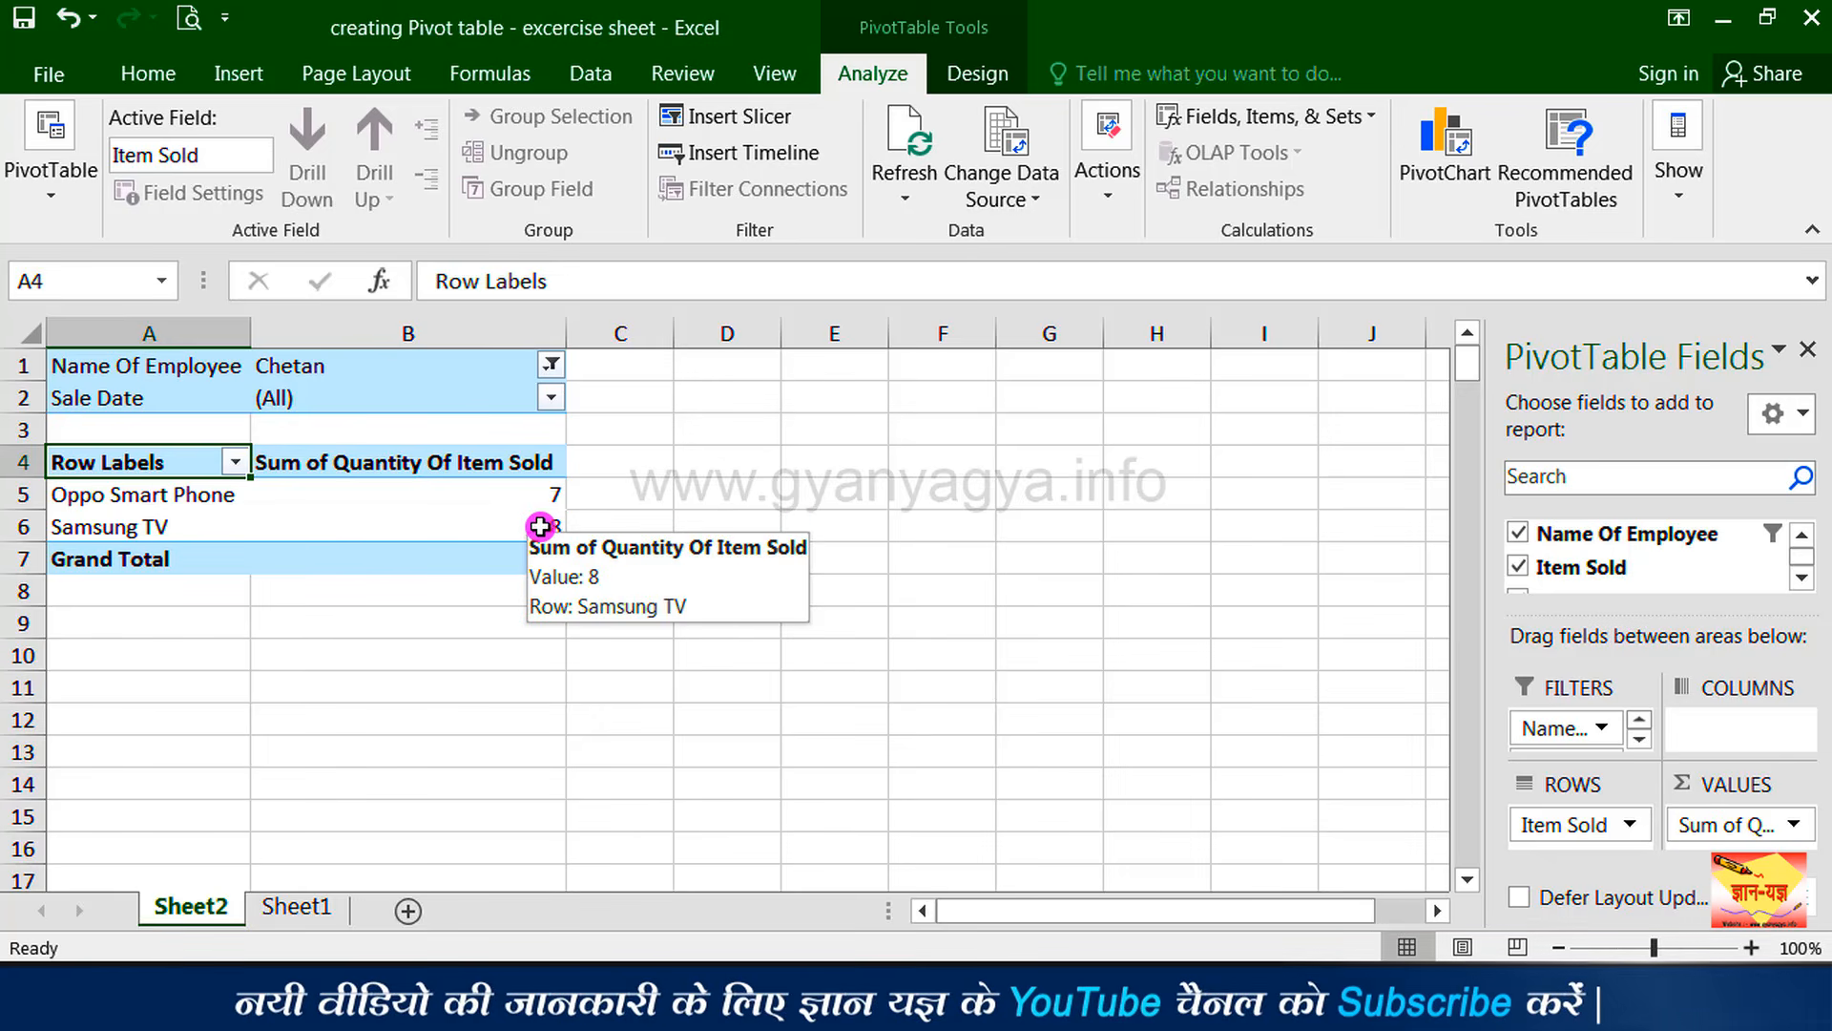
left_click(554, 399)
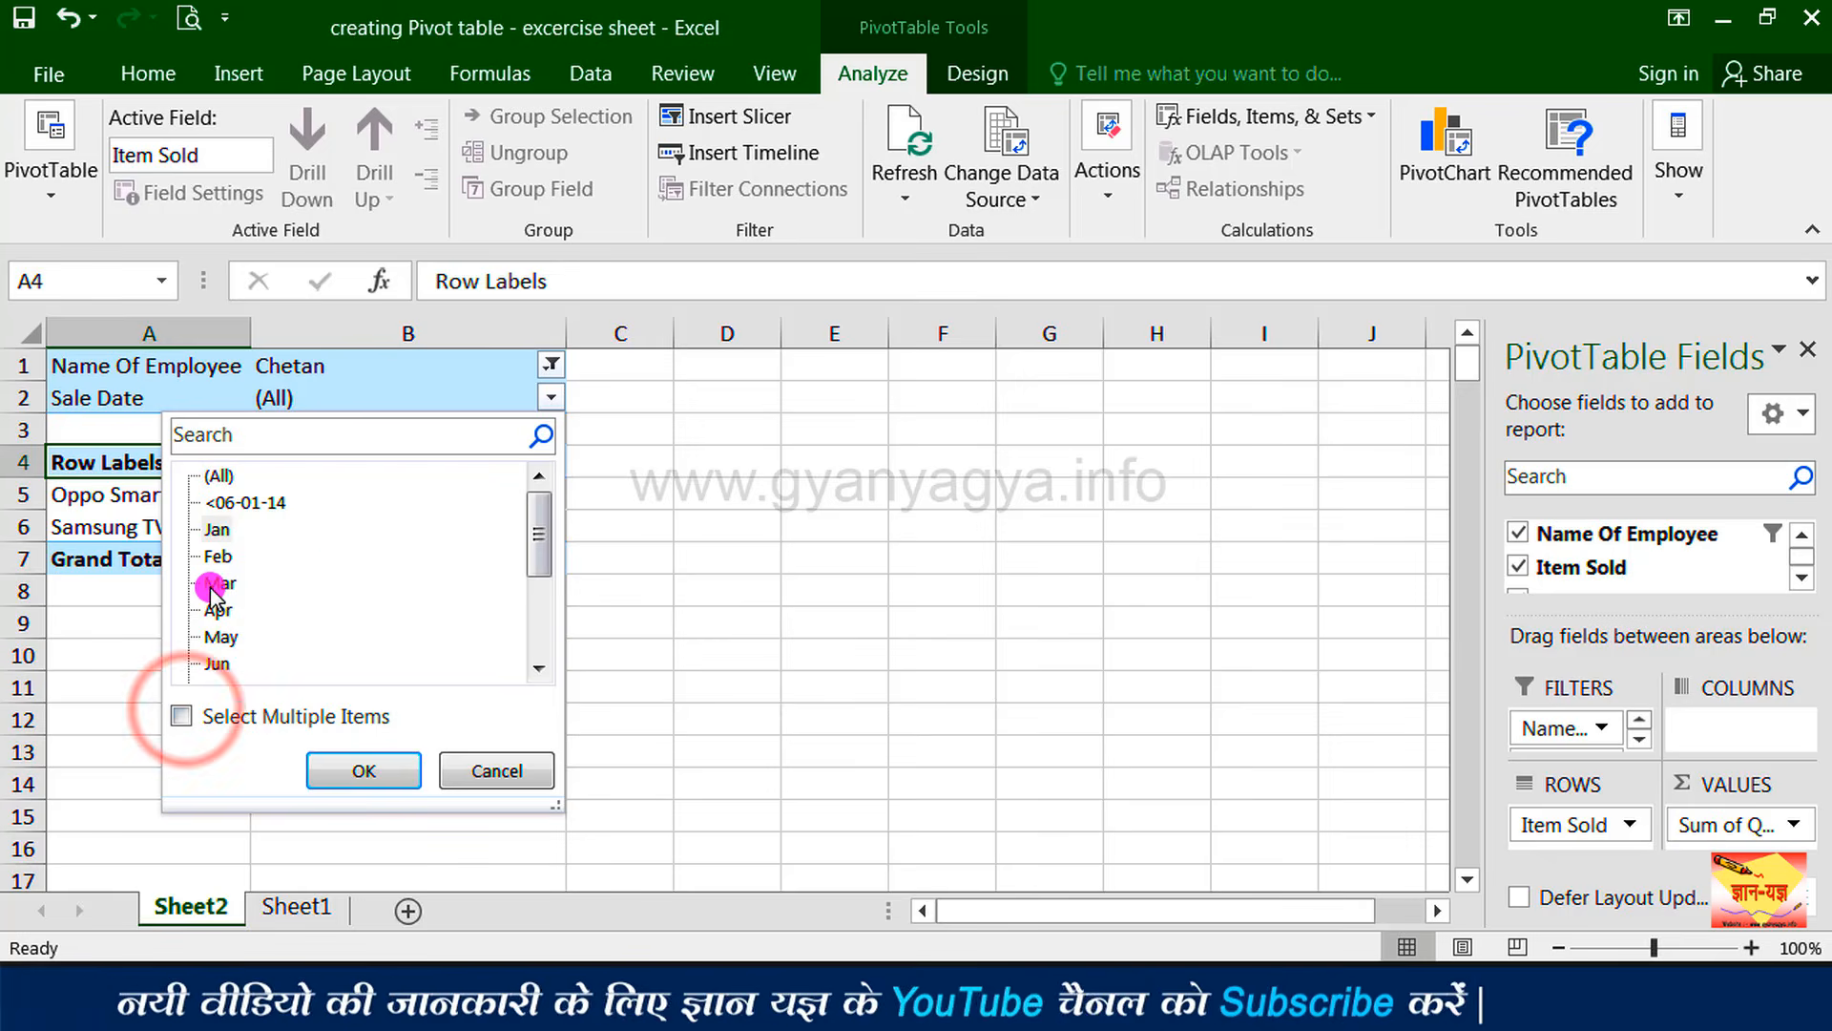
left_click(221, 529)
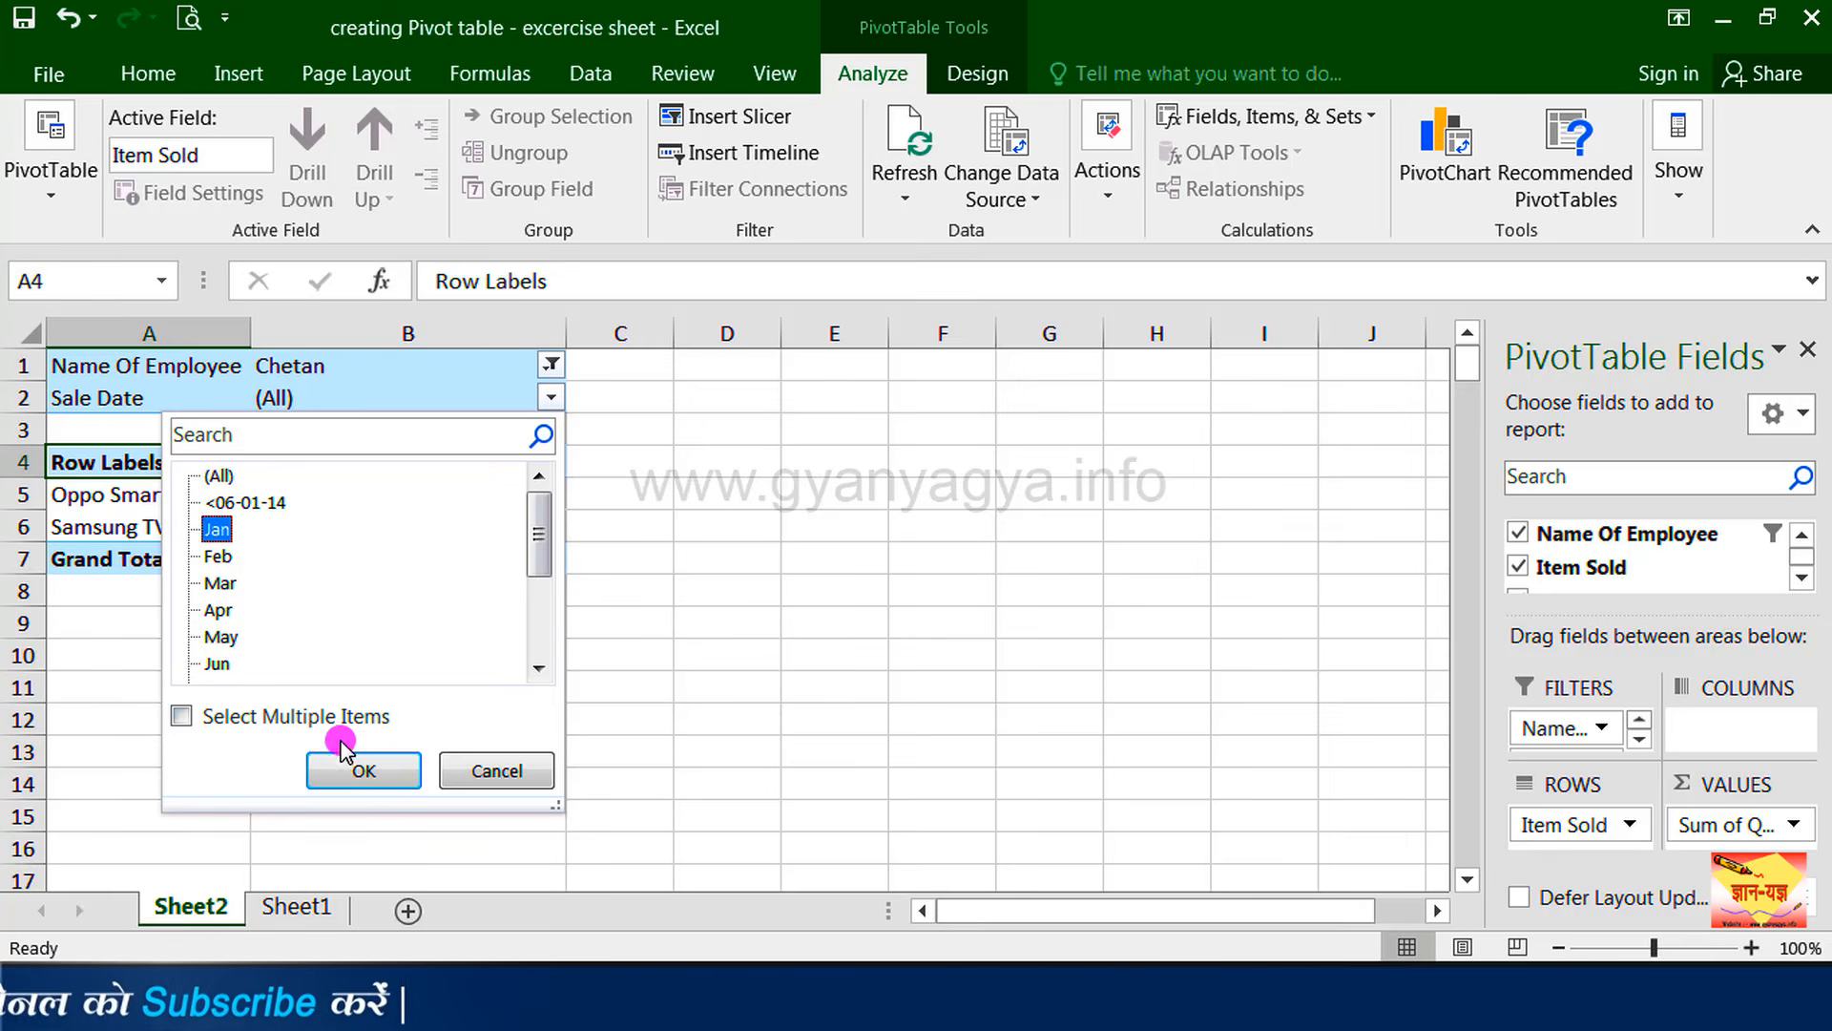
left_click(353, 769)
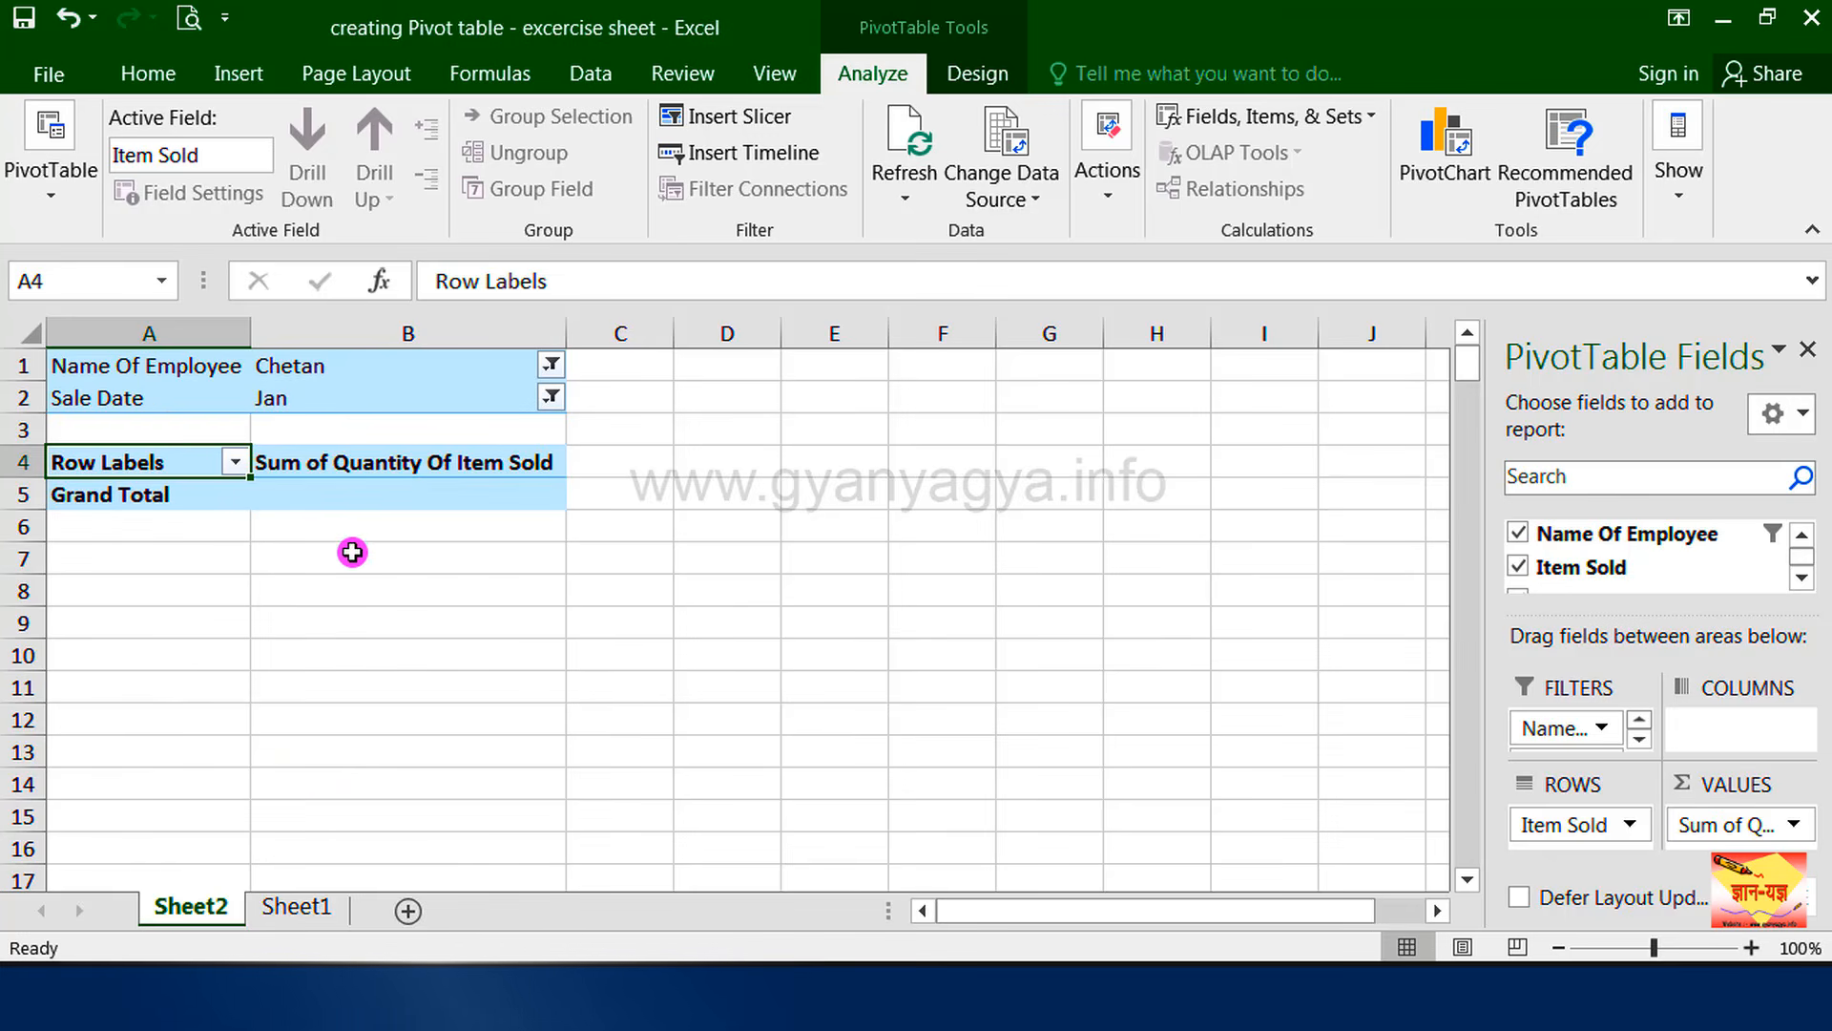
mouse_move(324, 505)
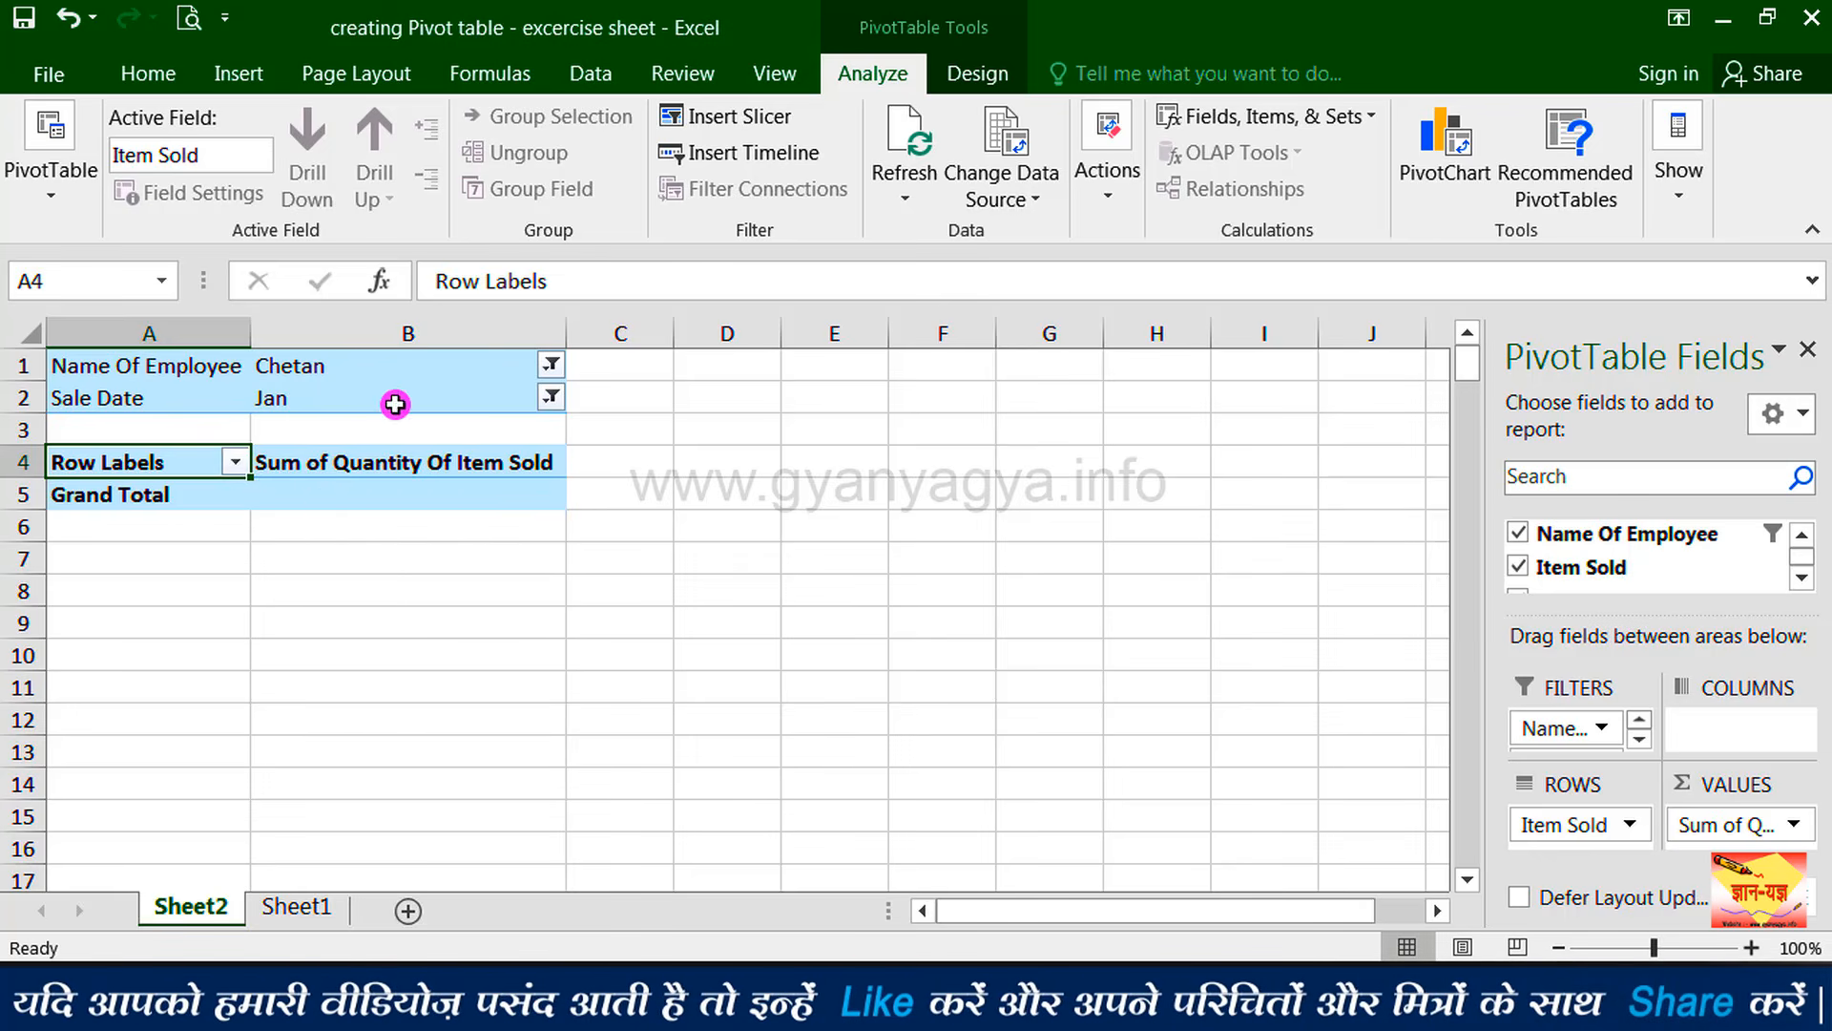
Search for a different employee in the Name Of Employee filter and select them, and set the Sale Date filter to Feb.
left_click(552, 364)
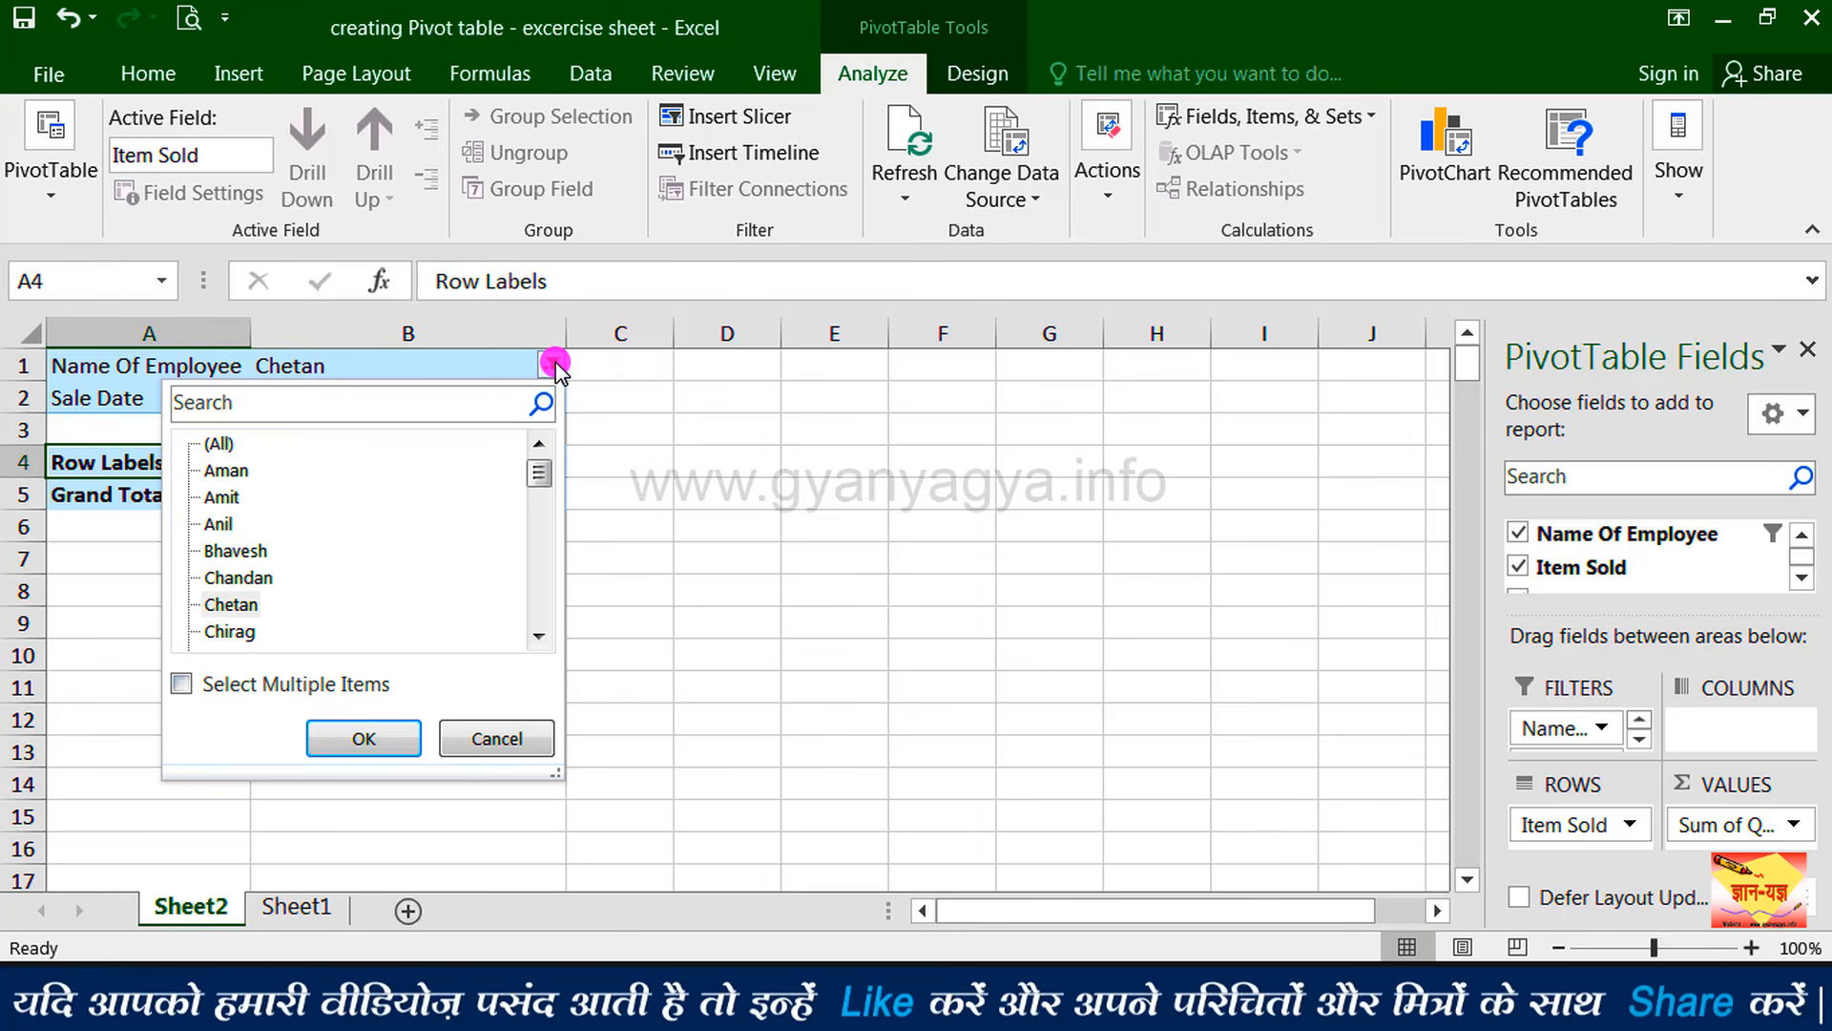
left_click(262, 411)
type("piy")
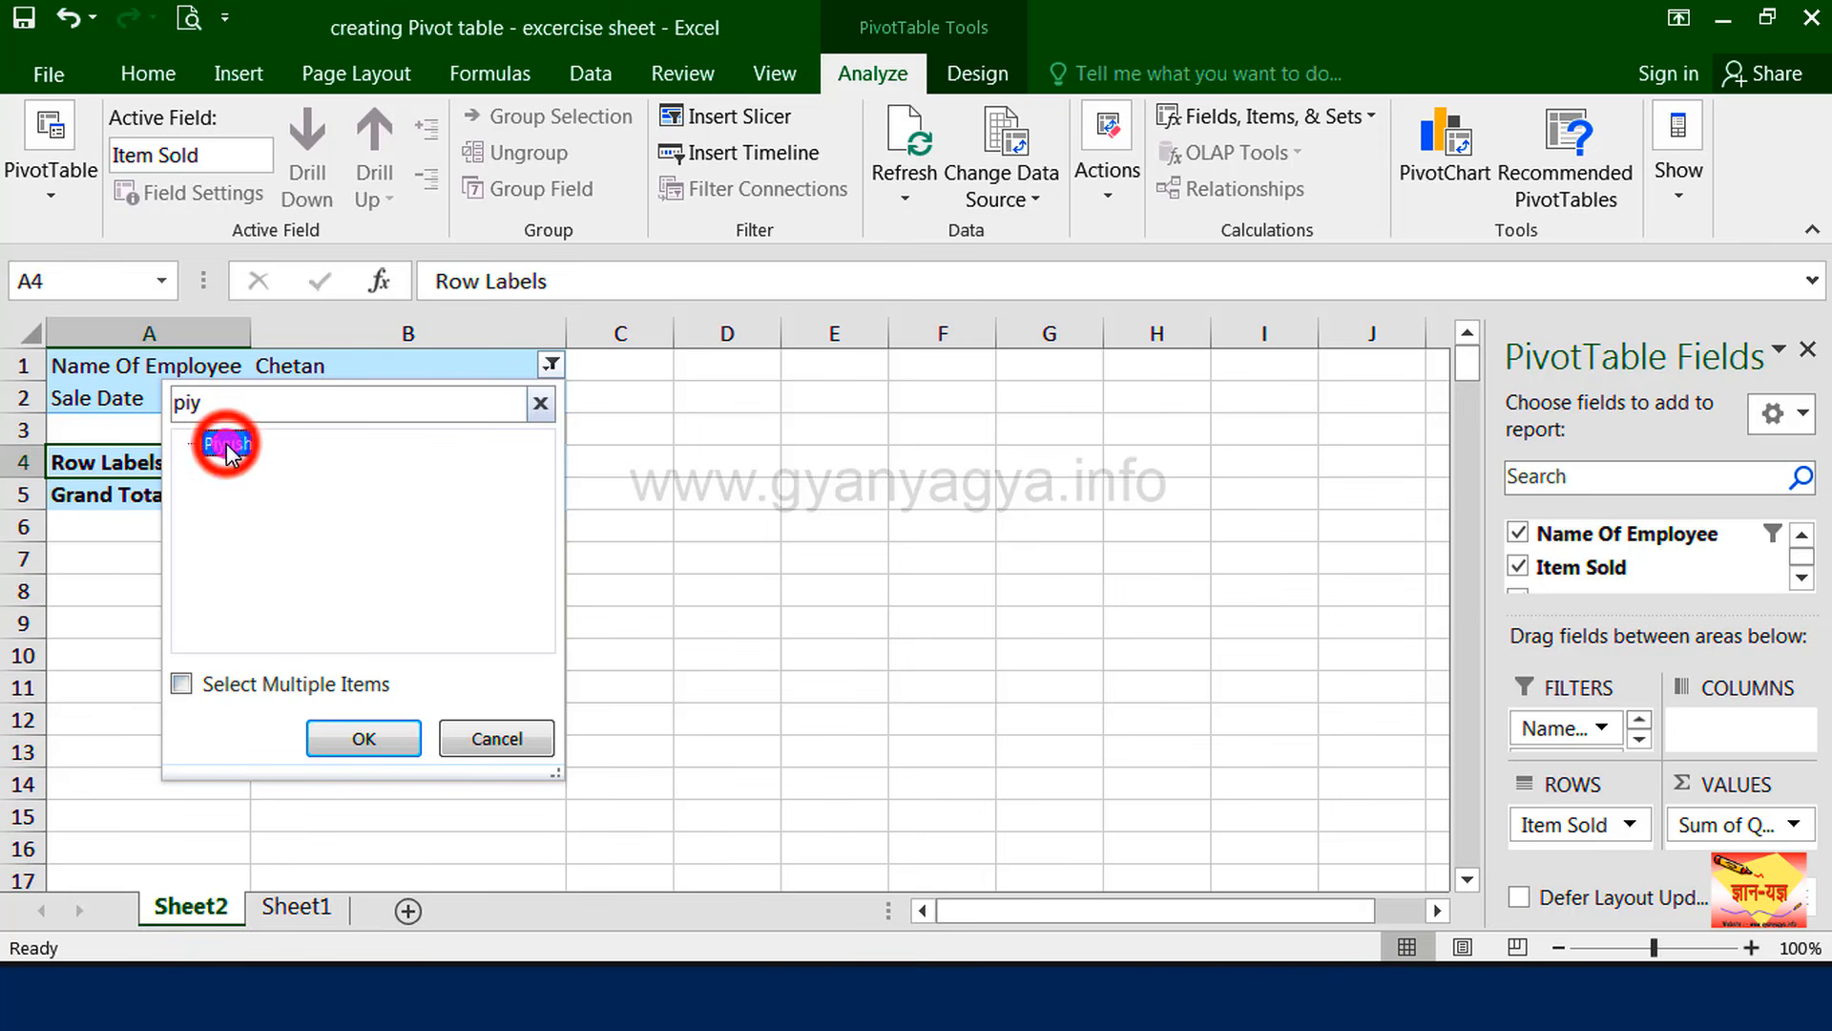
left_click(354, 735)
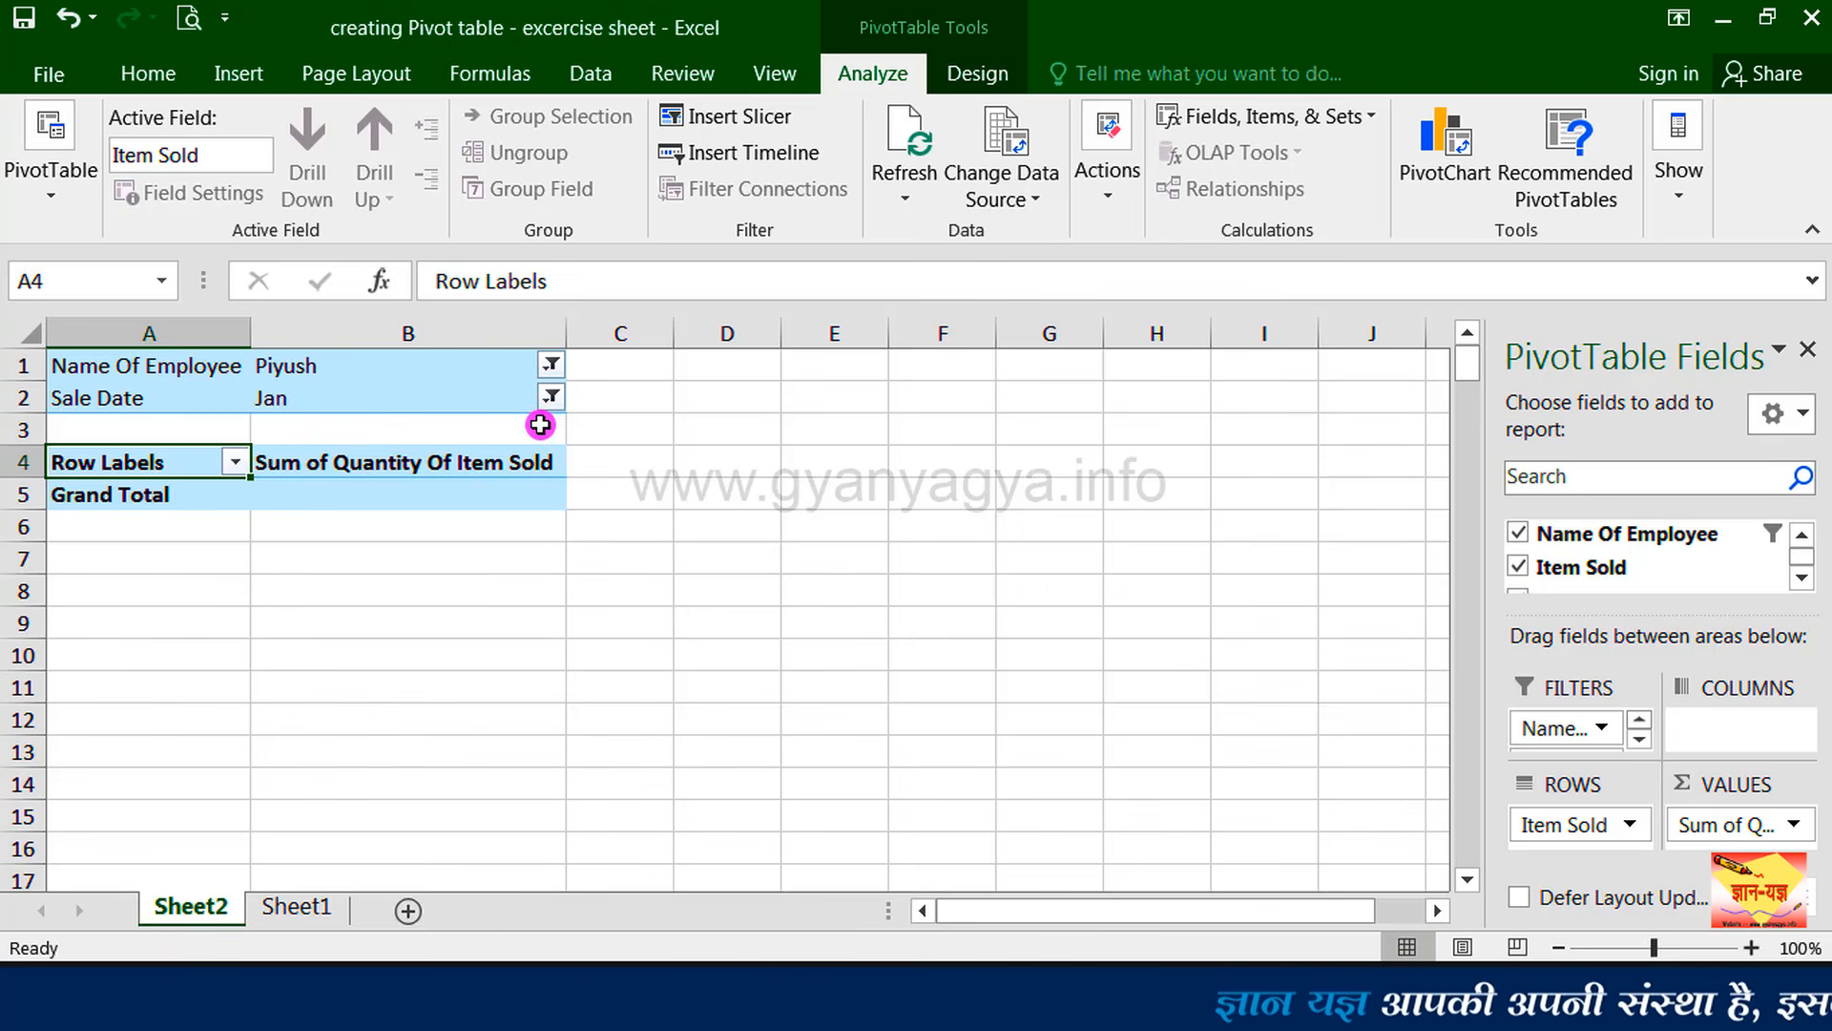
left_click(550, 397)
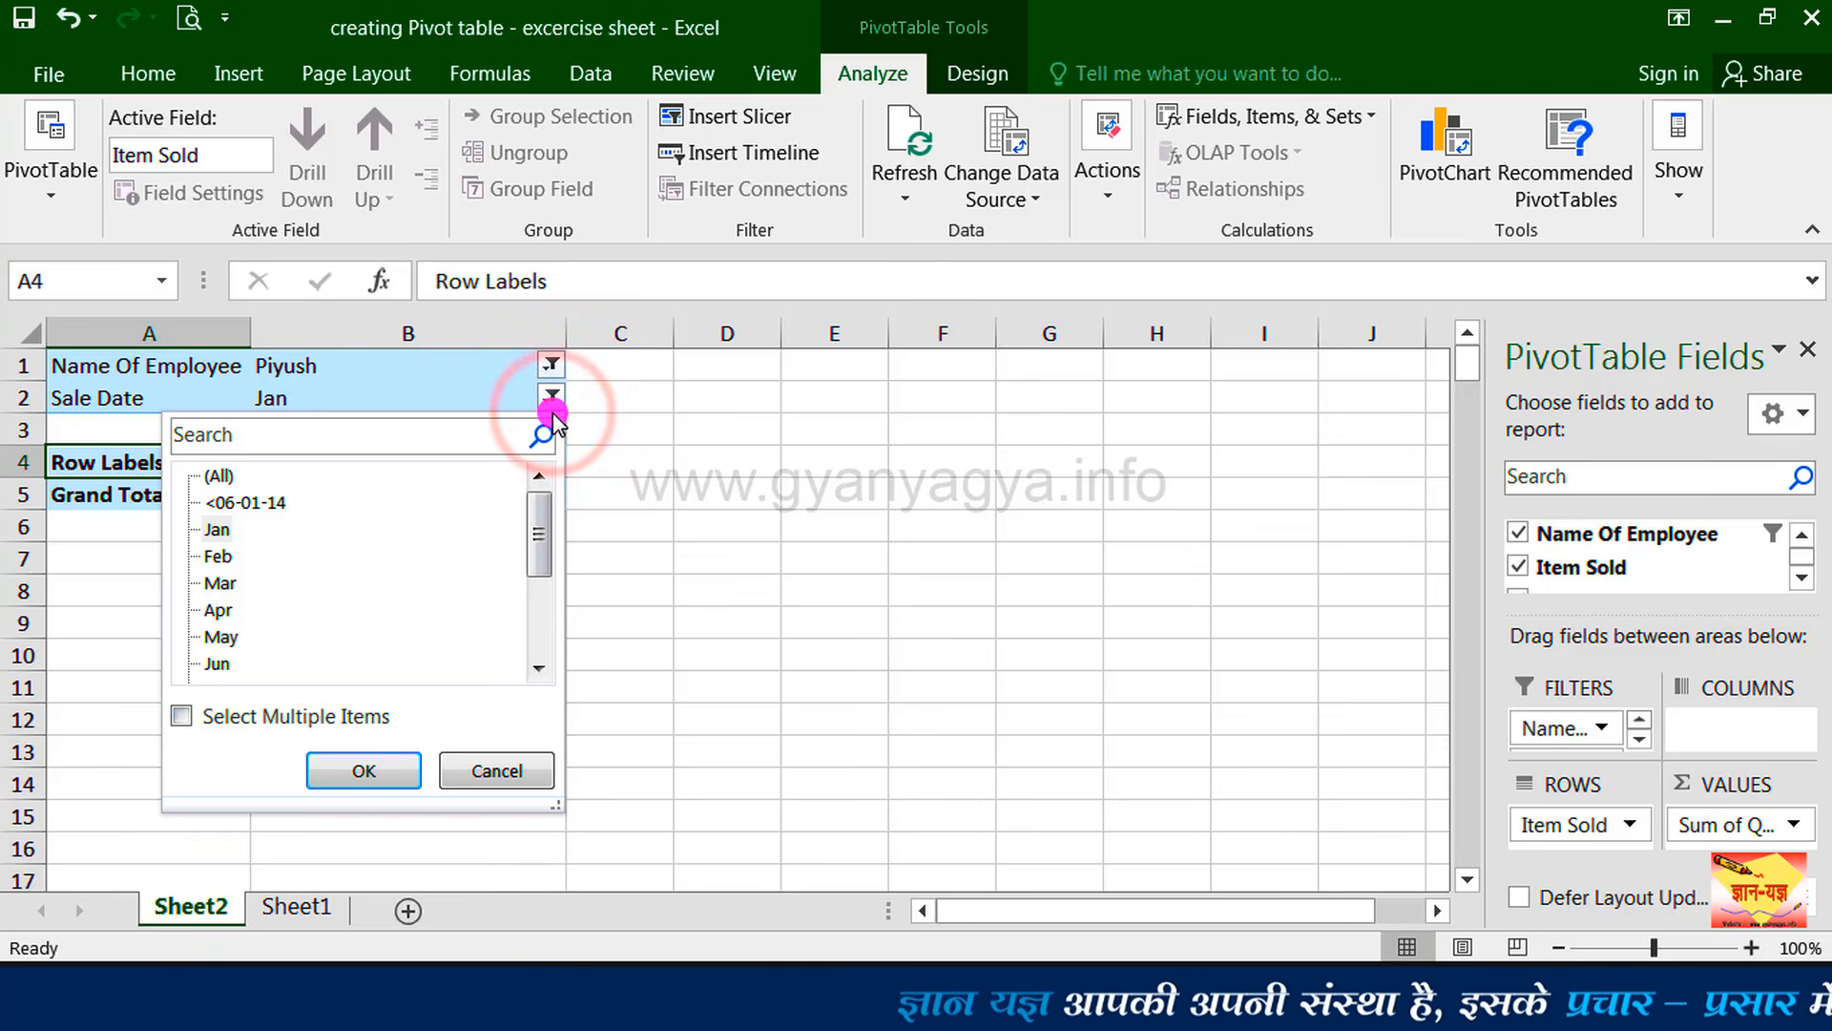
left_click(224, 561)
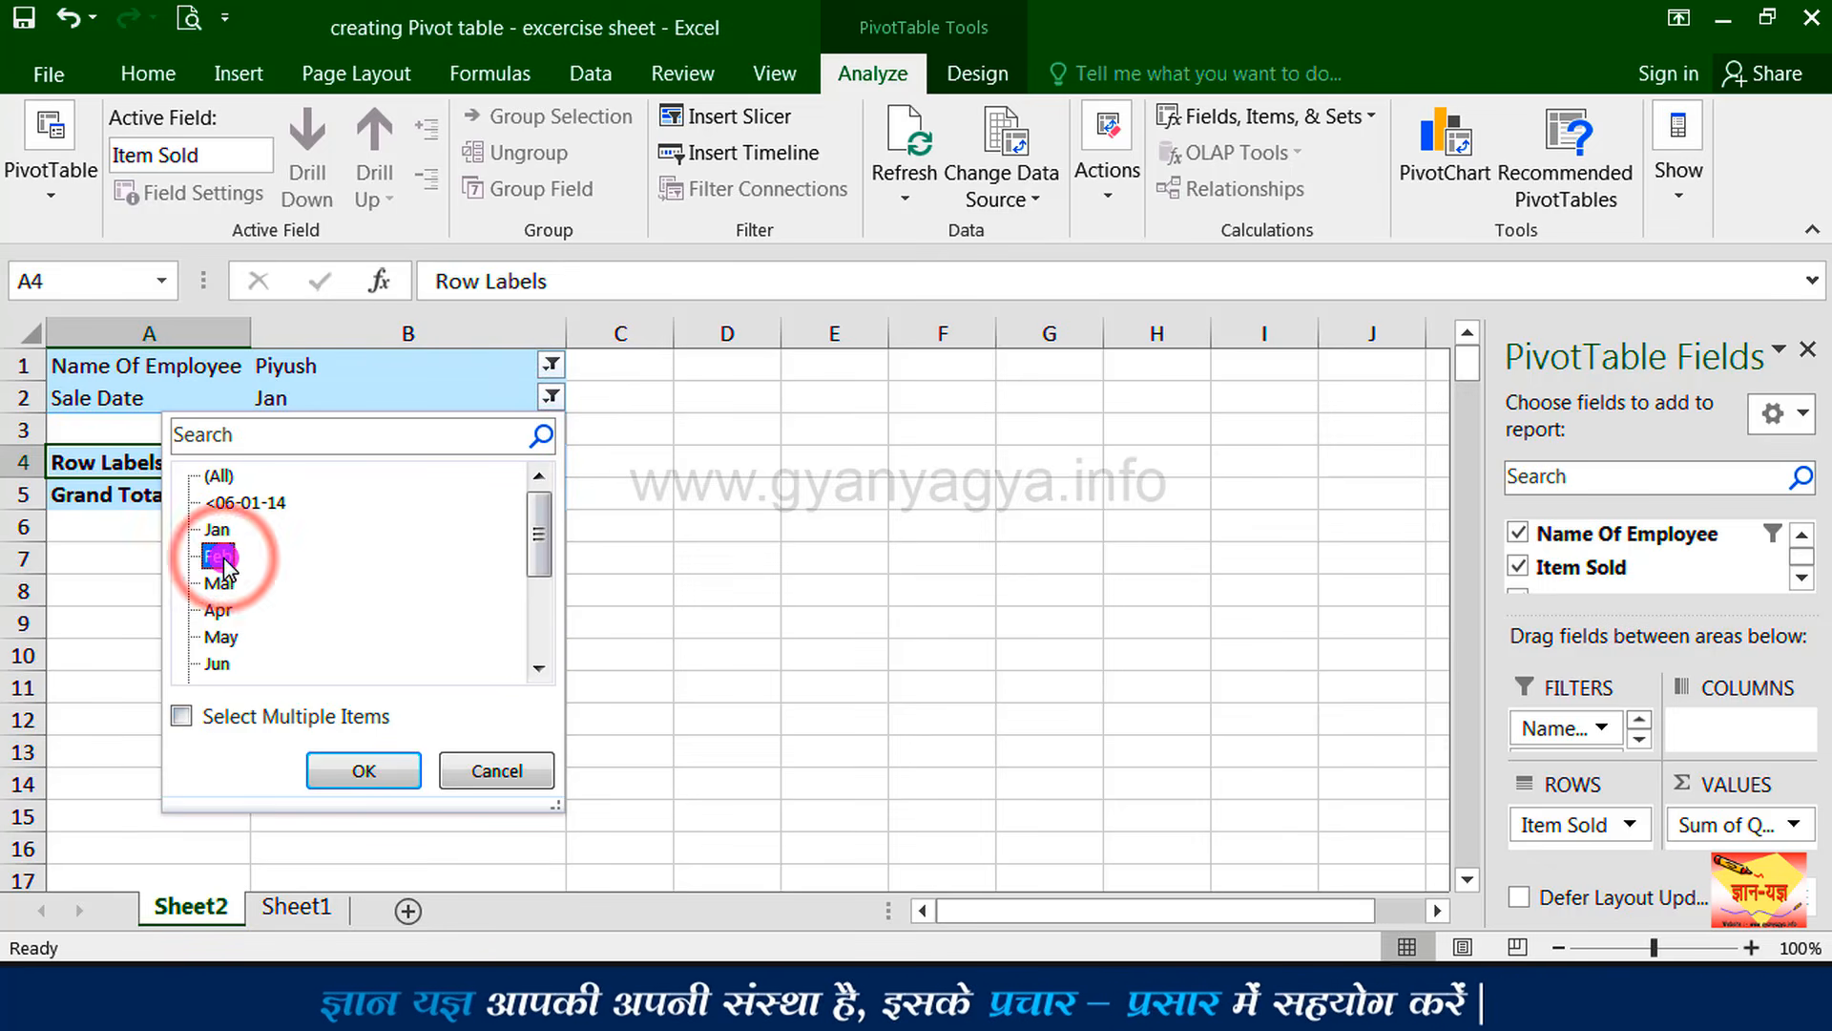
left_click(355, 778)
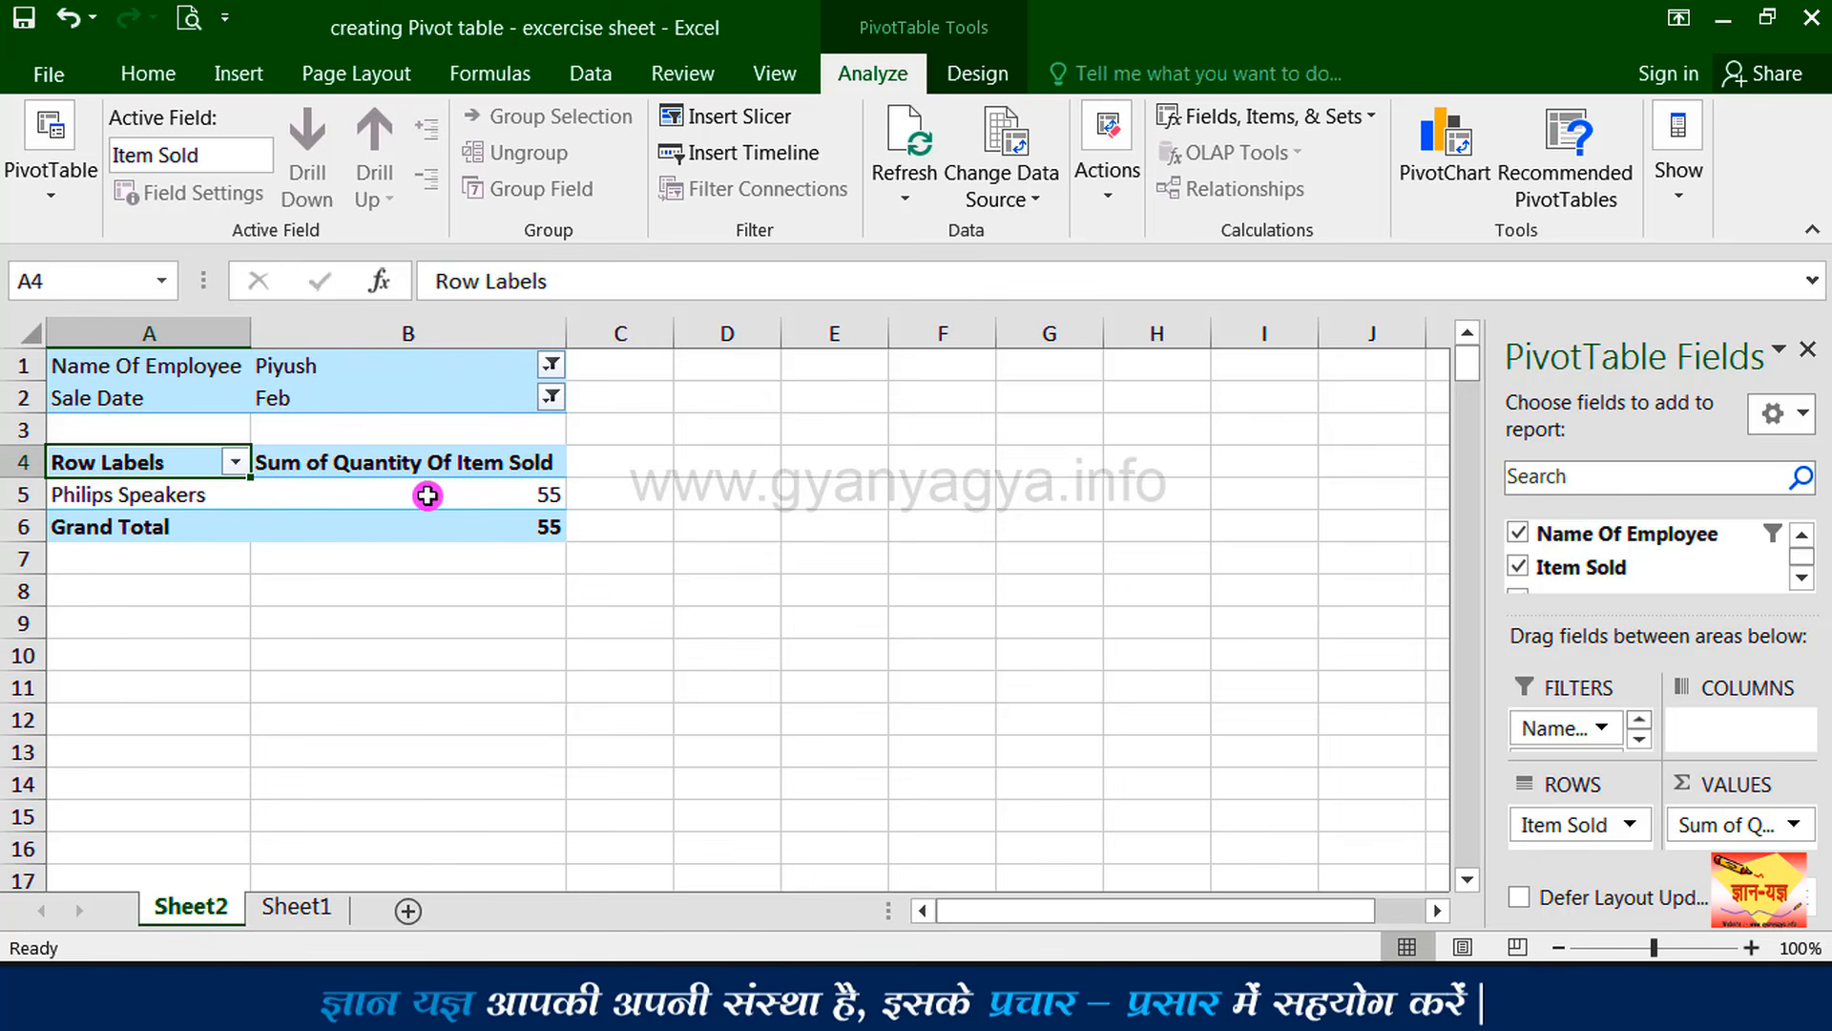
mouse_move(526, 506)
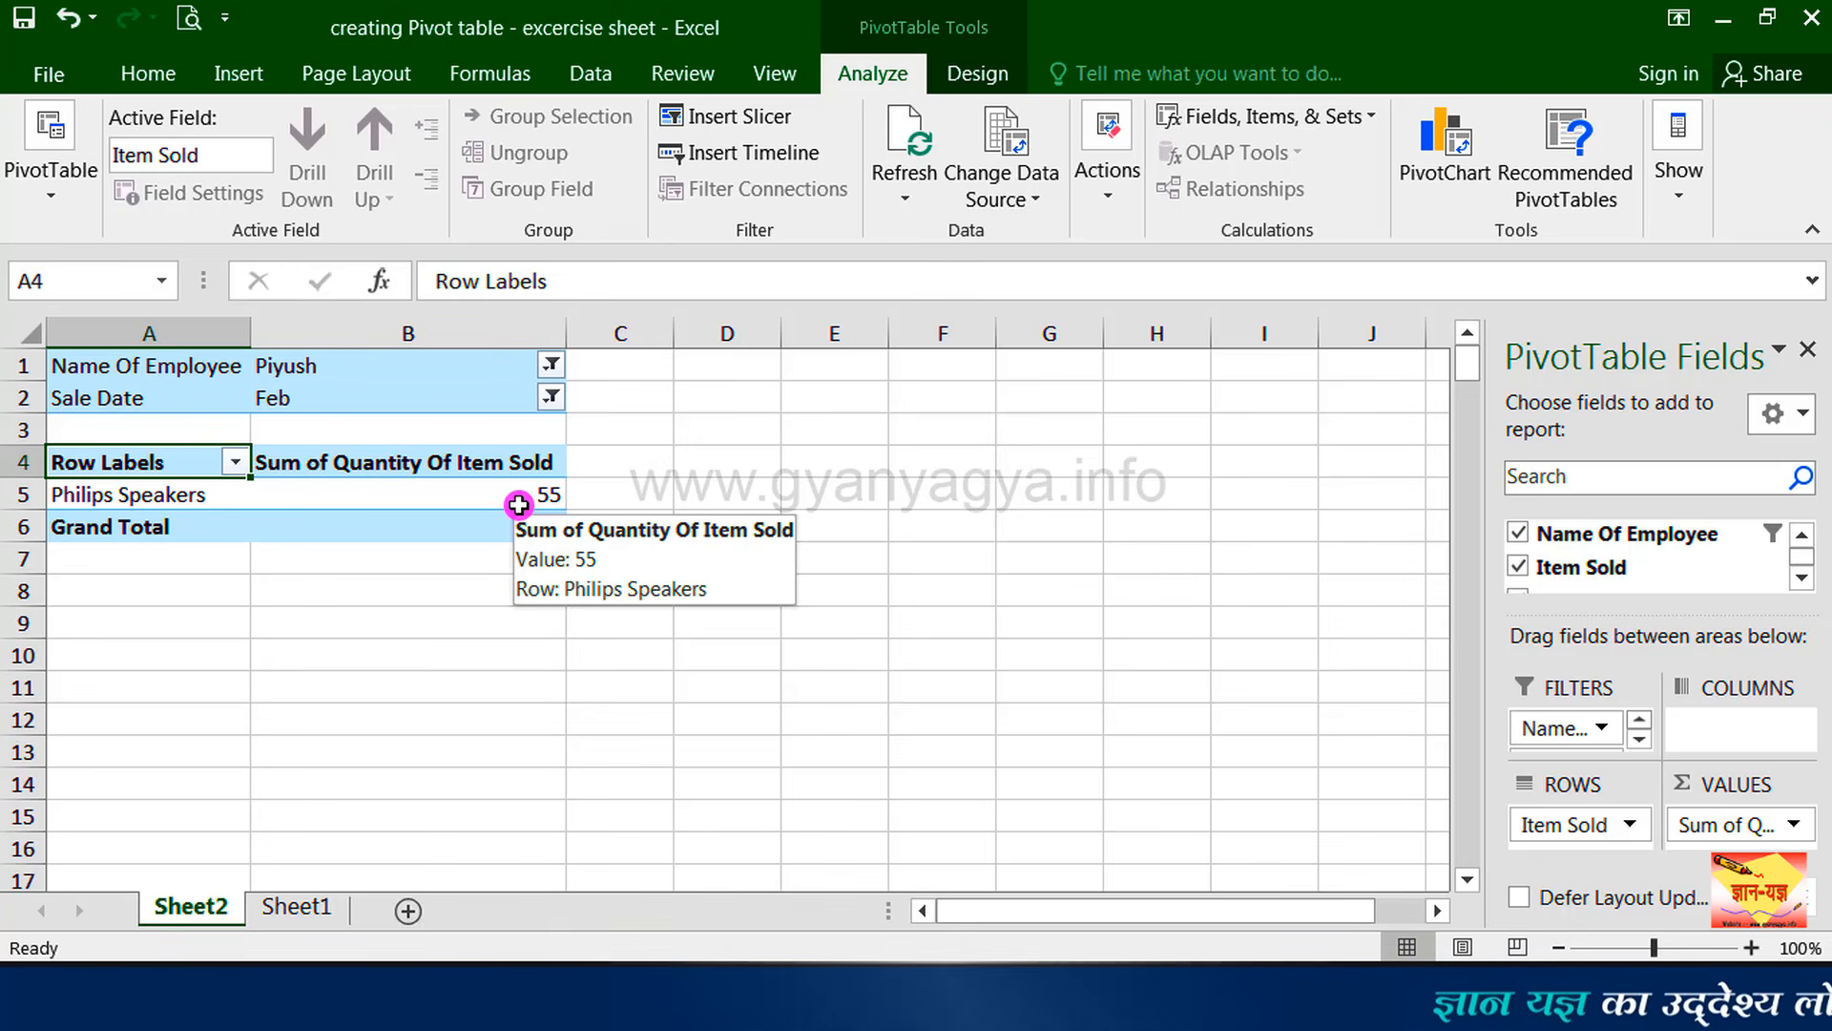
Reset both the Name Of Employee and Sale Date filters to (All).
left_click(551, 364)
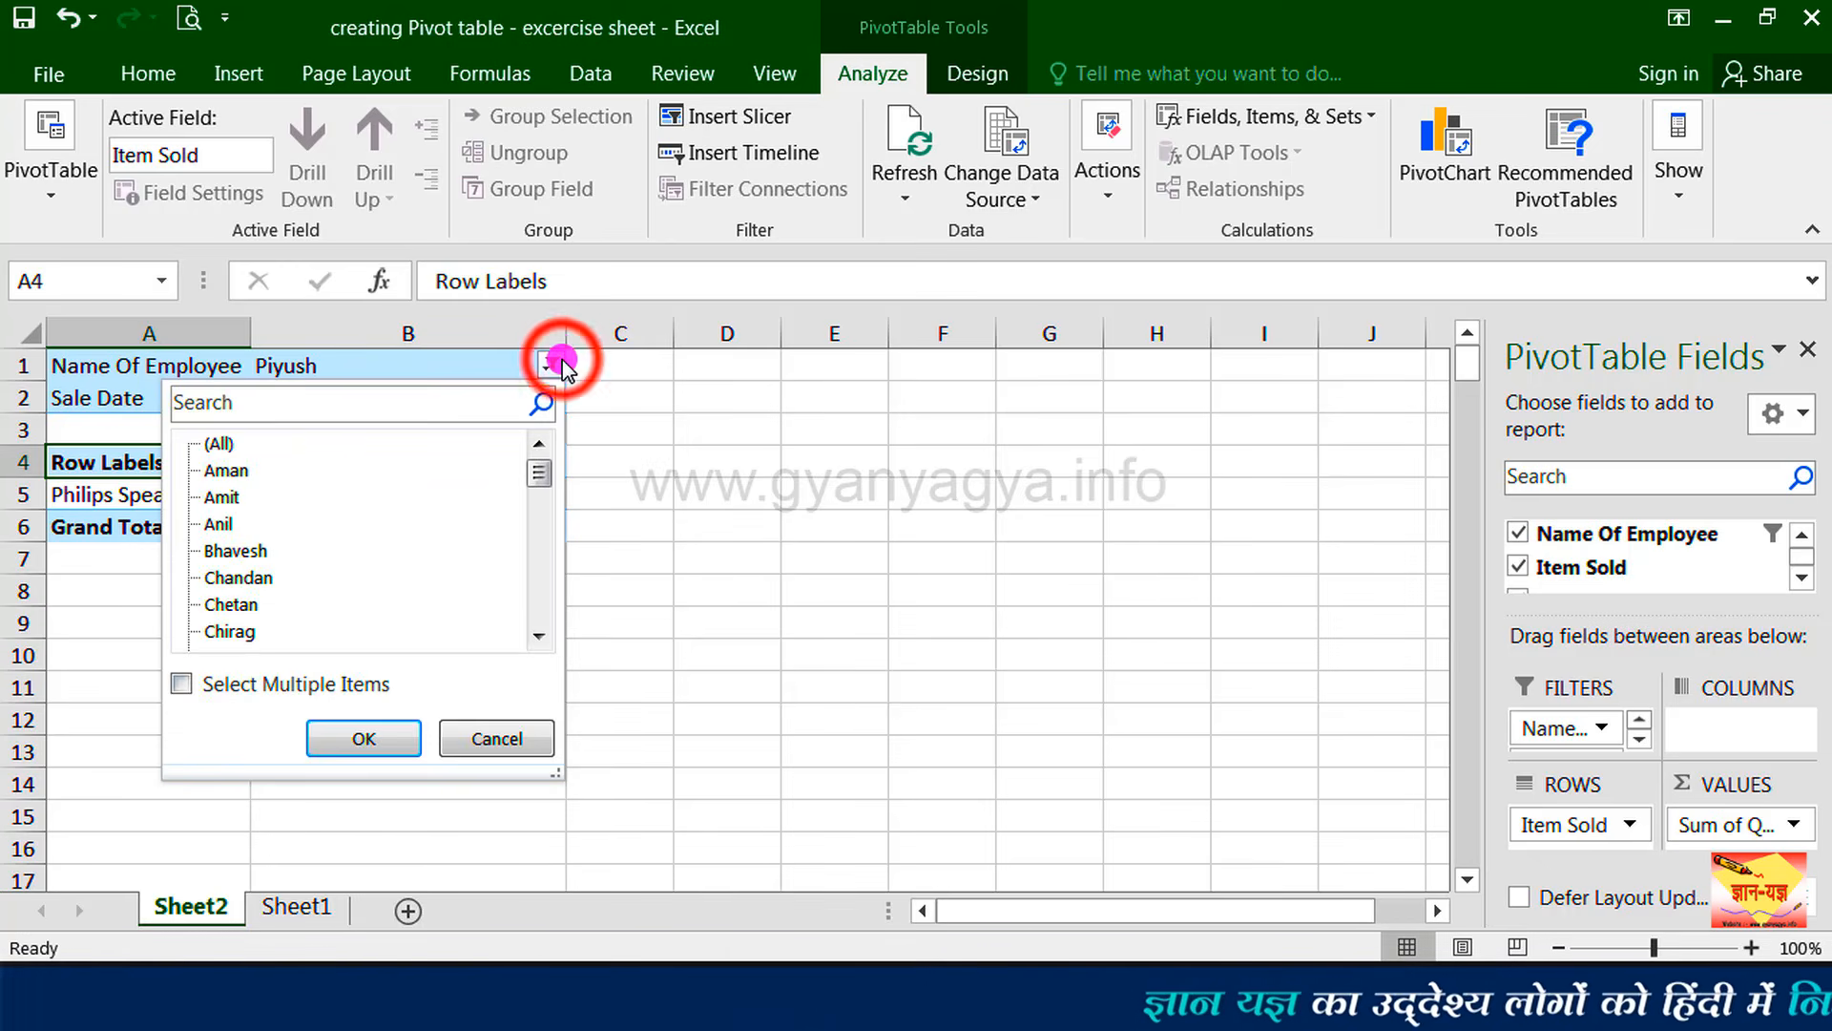
left_click(222, 444)
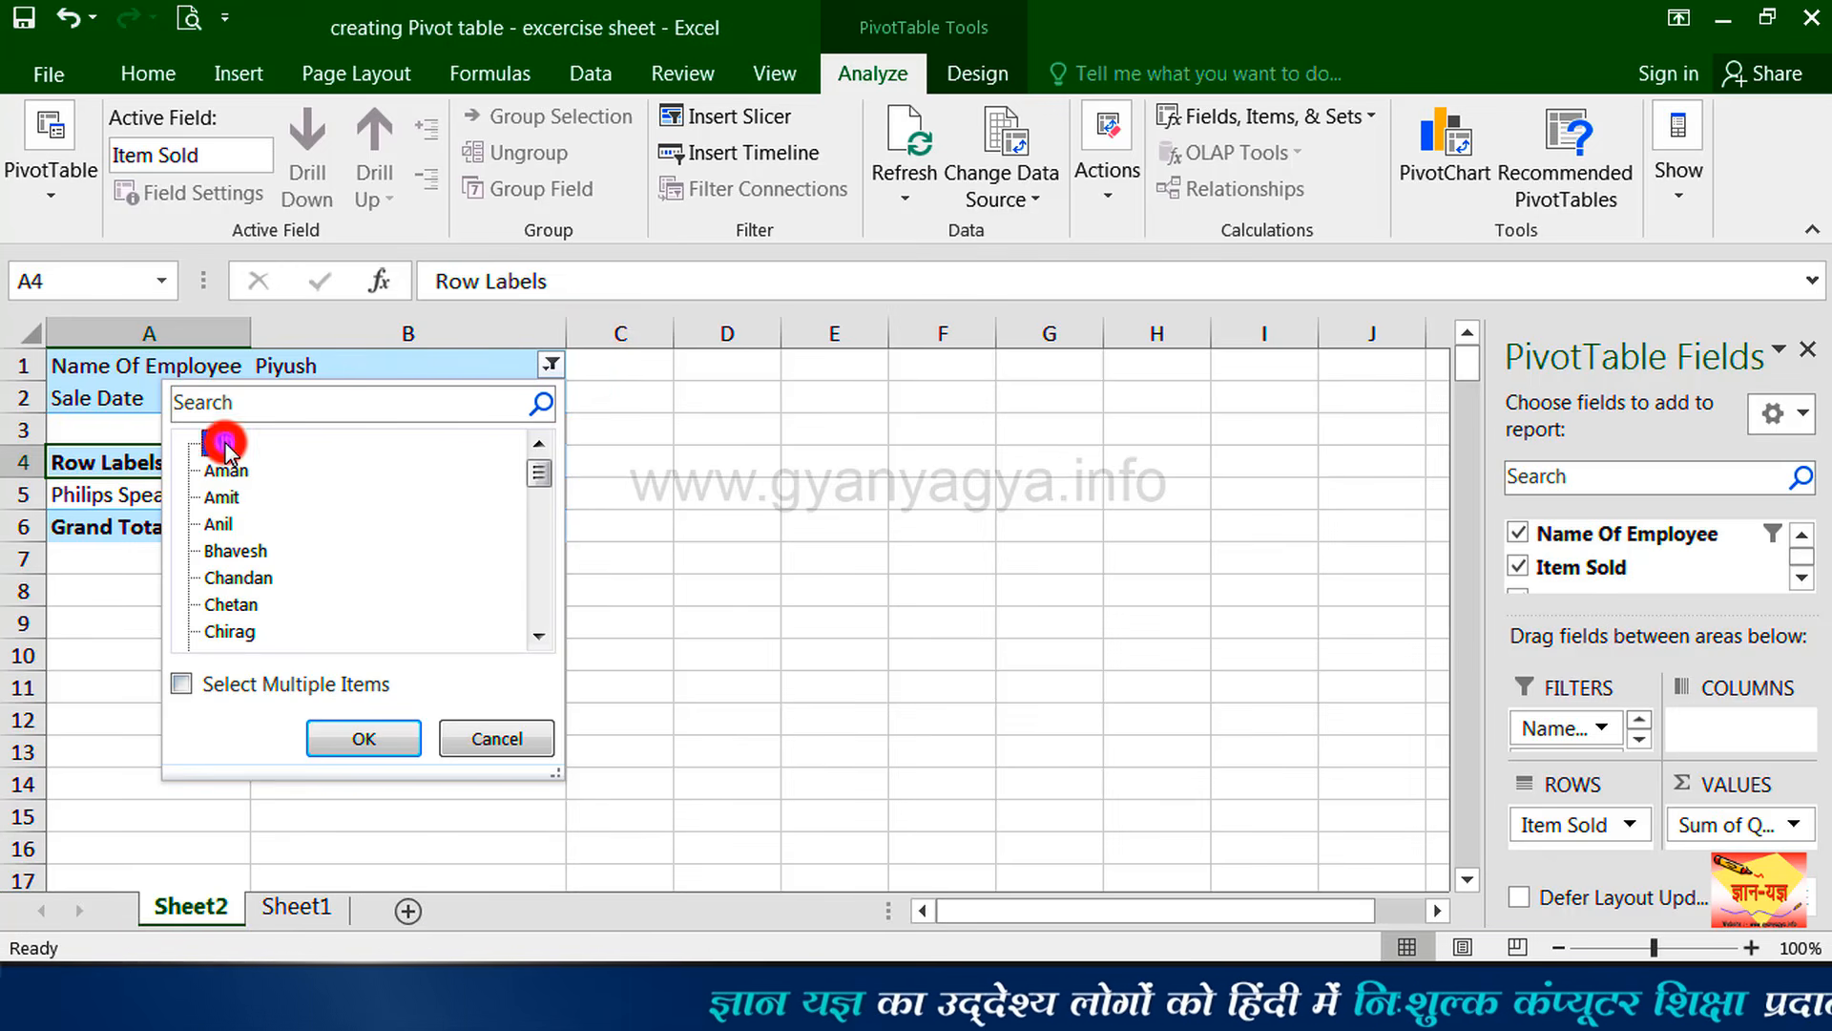
left_click(374, 739)
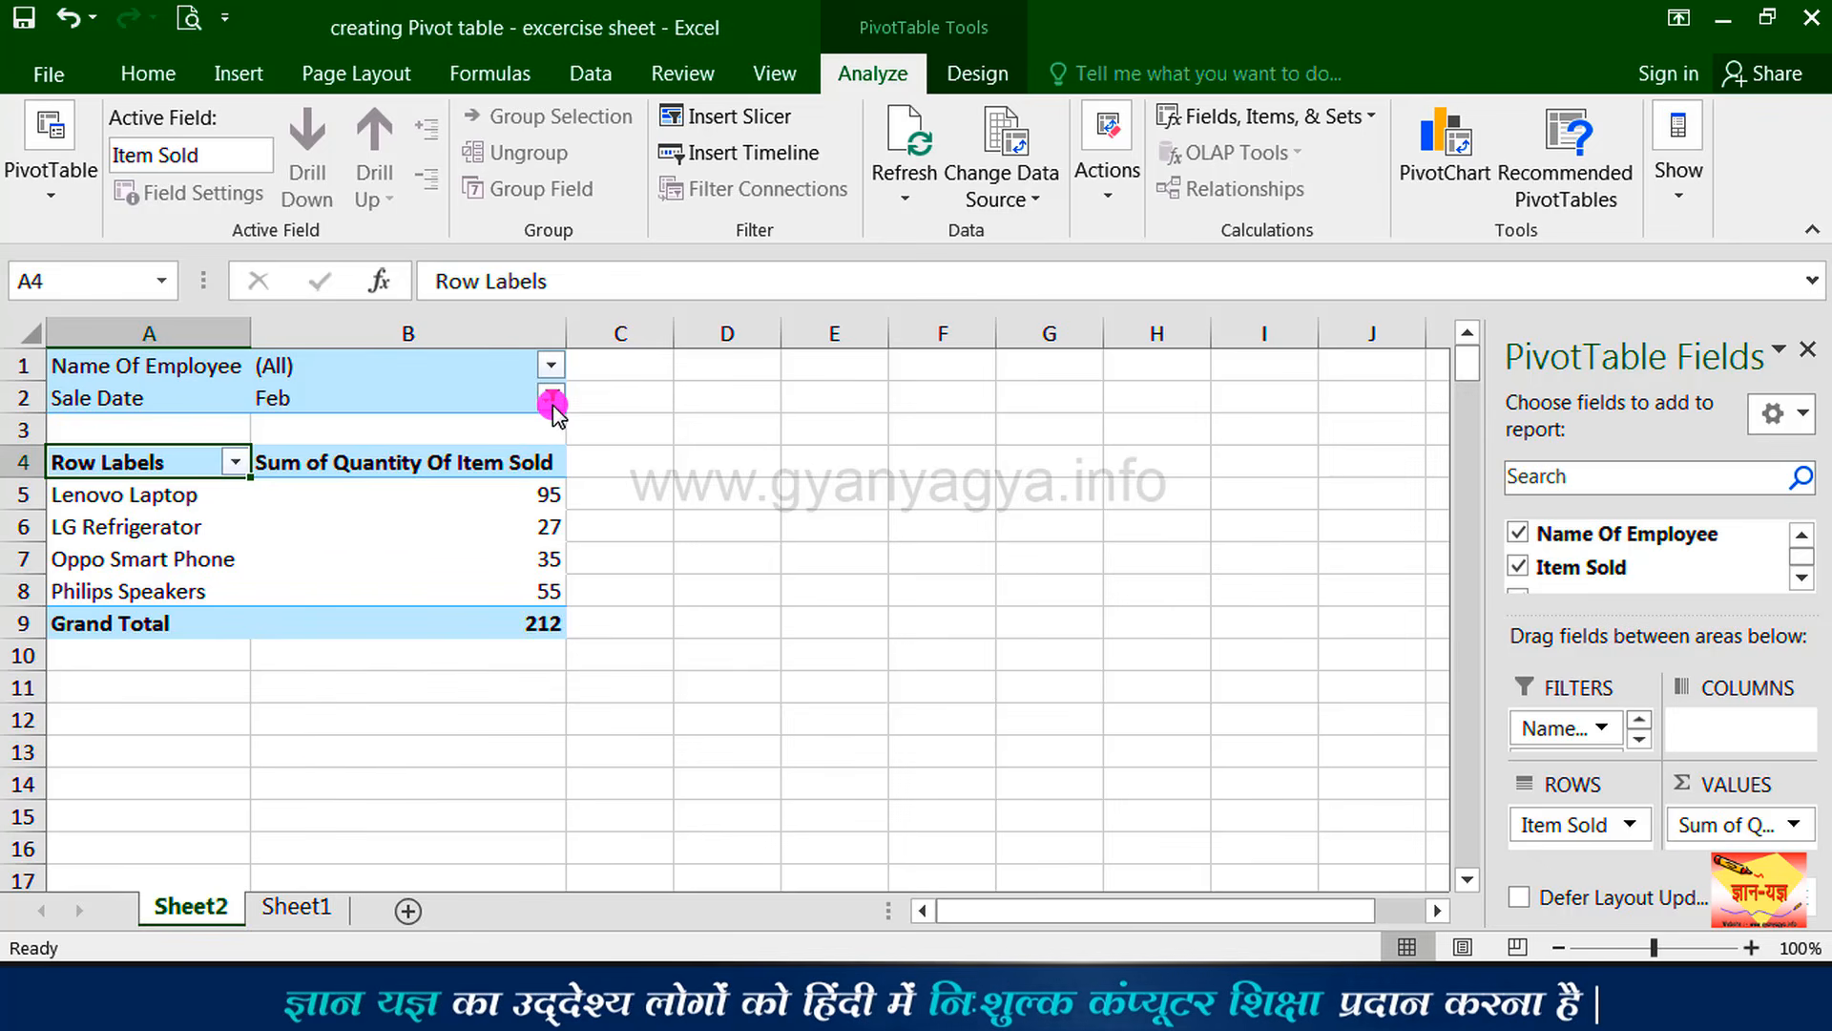
left_click(551, 399)
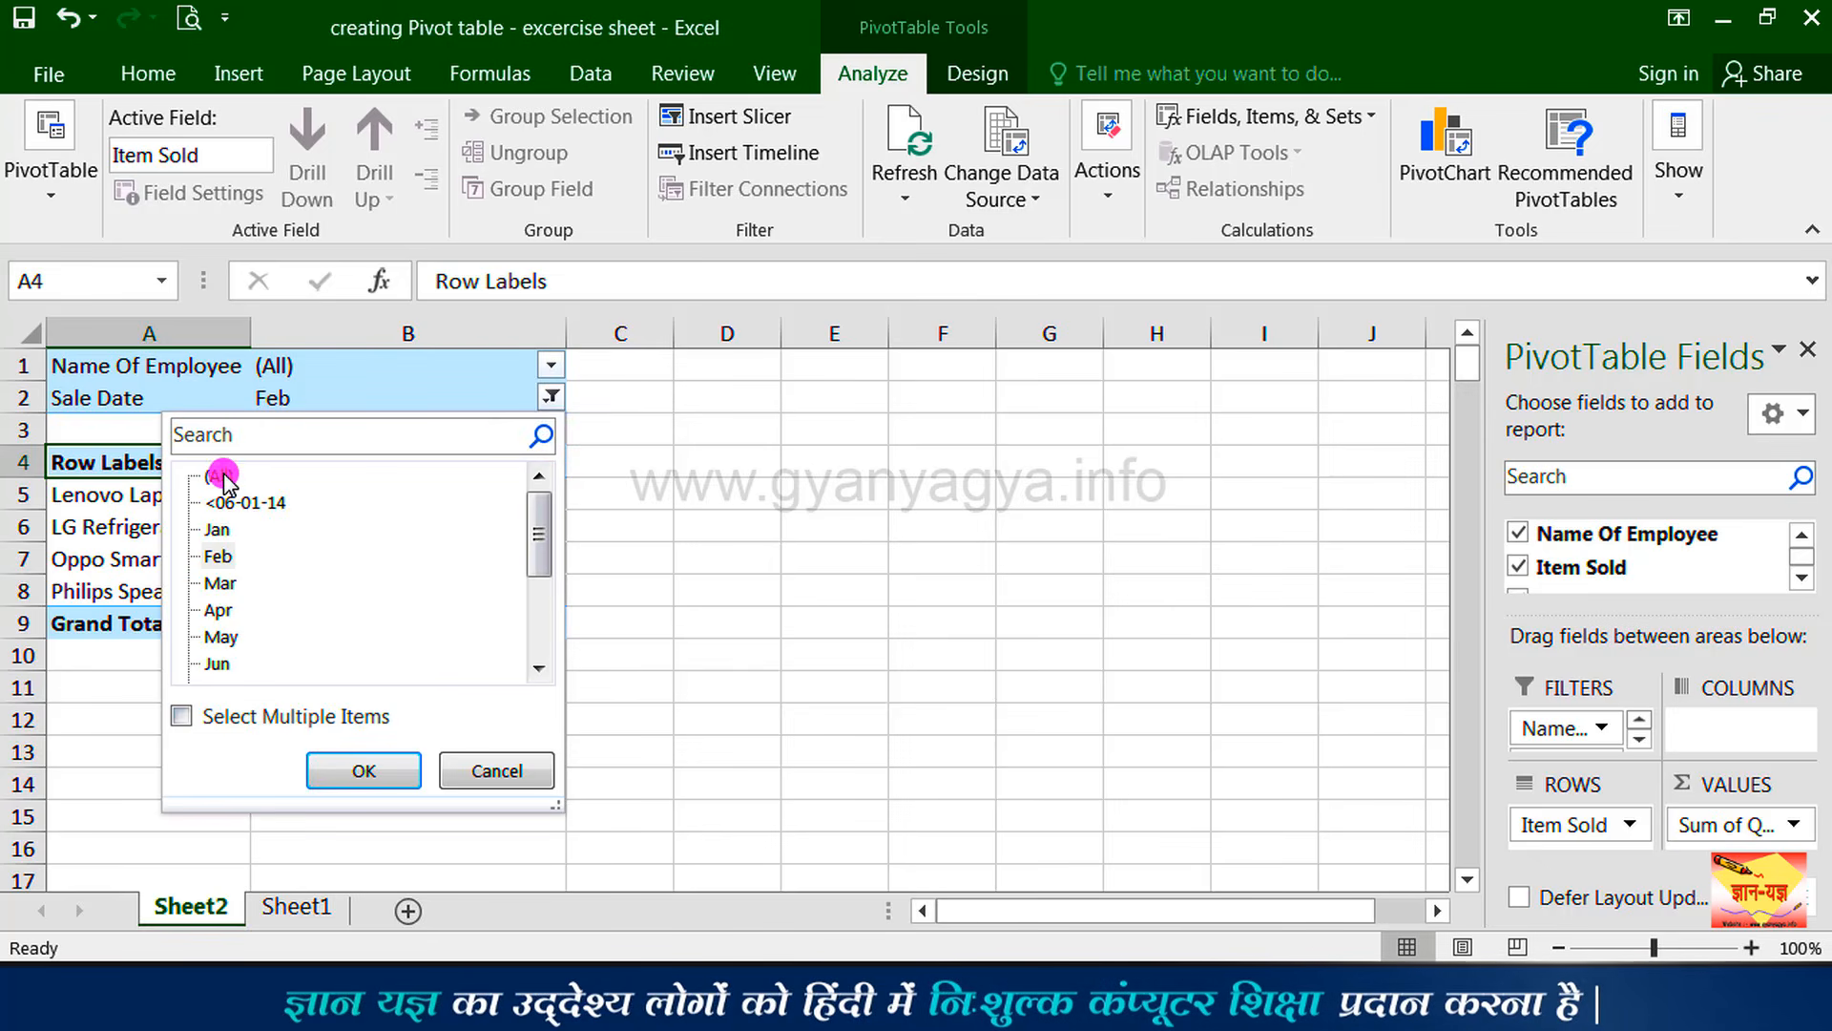
left_click(342, 769)
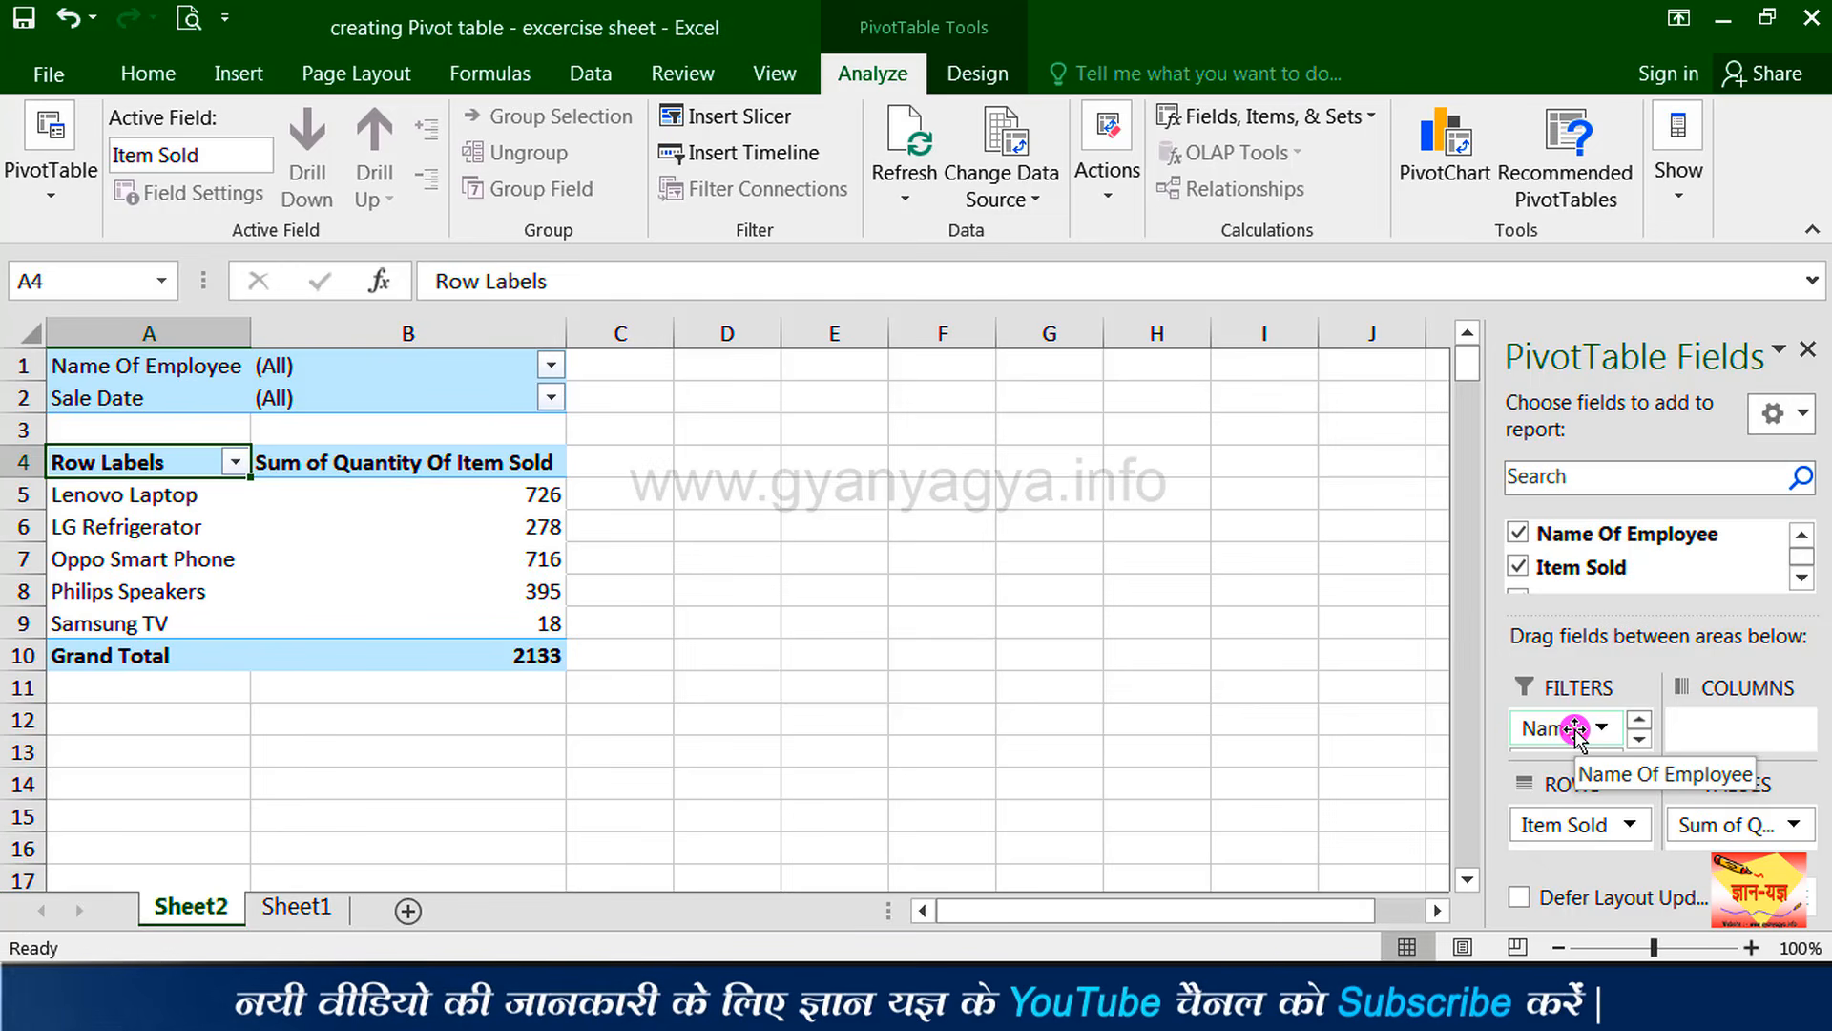
Move Name Of Employee below Sale Date in the report filters.
left_click(1637, 739)
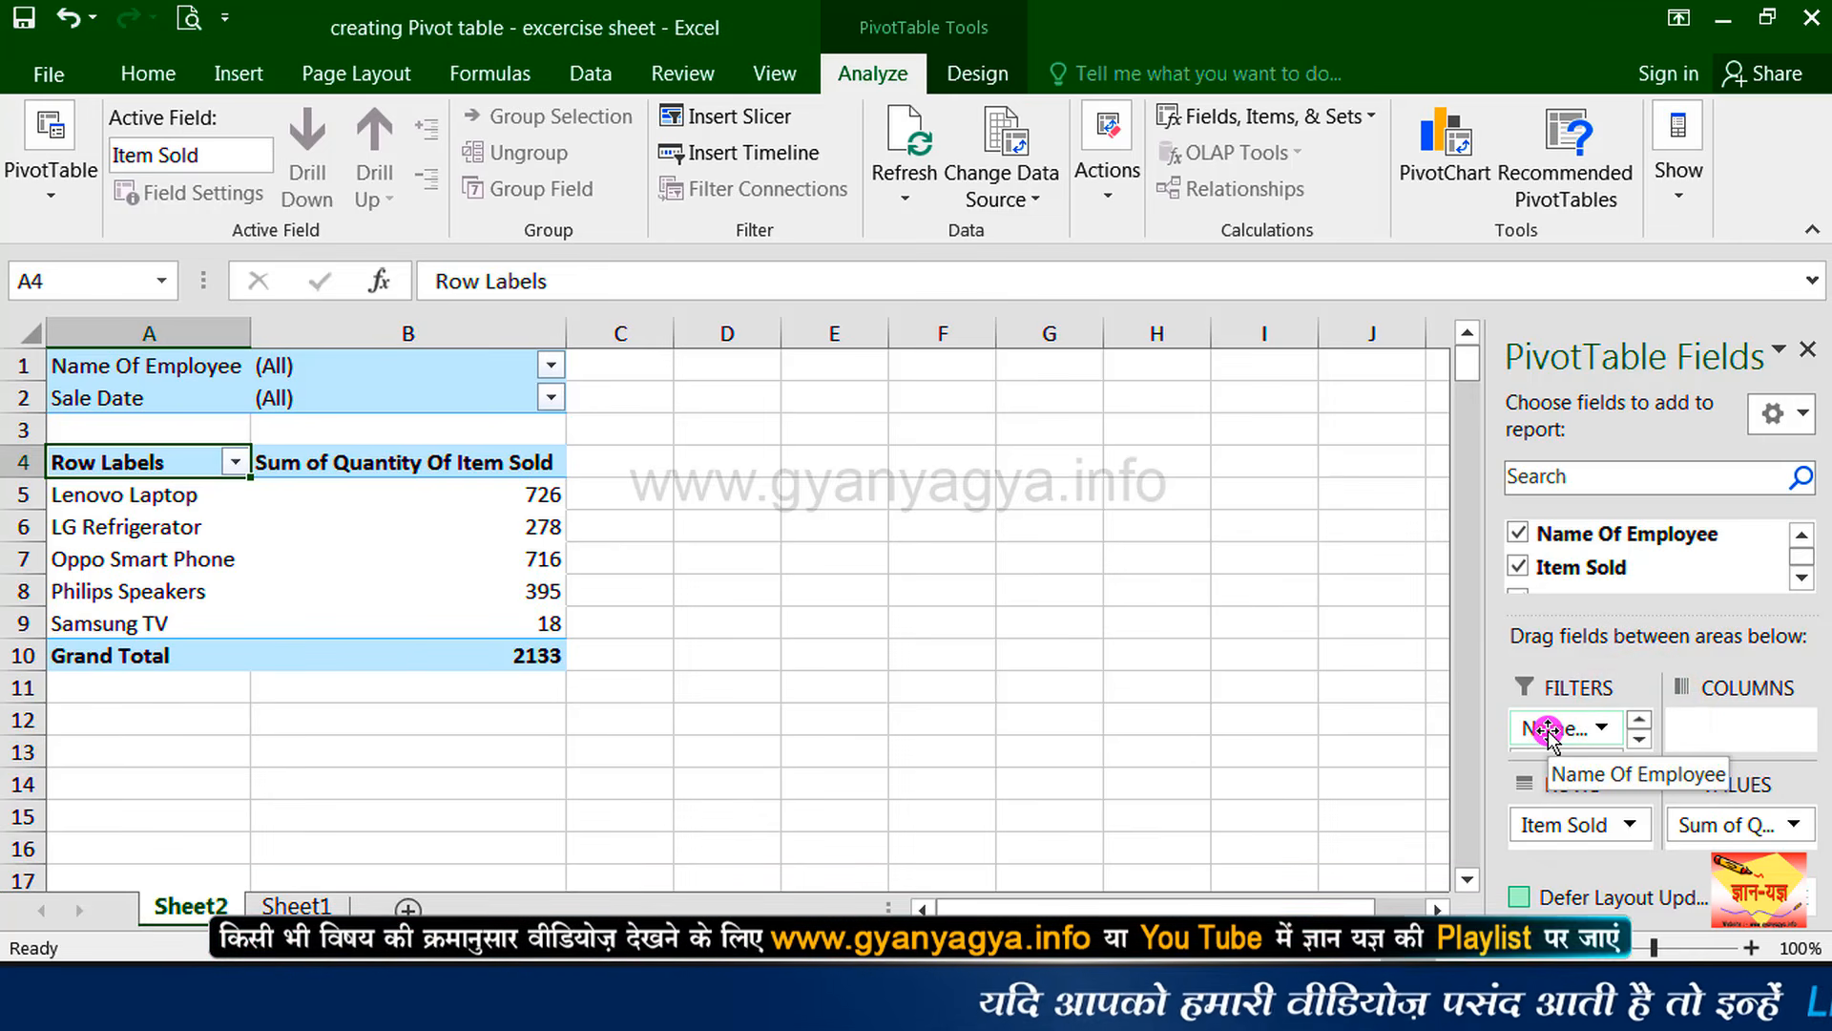
left_click(1547, 729)
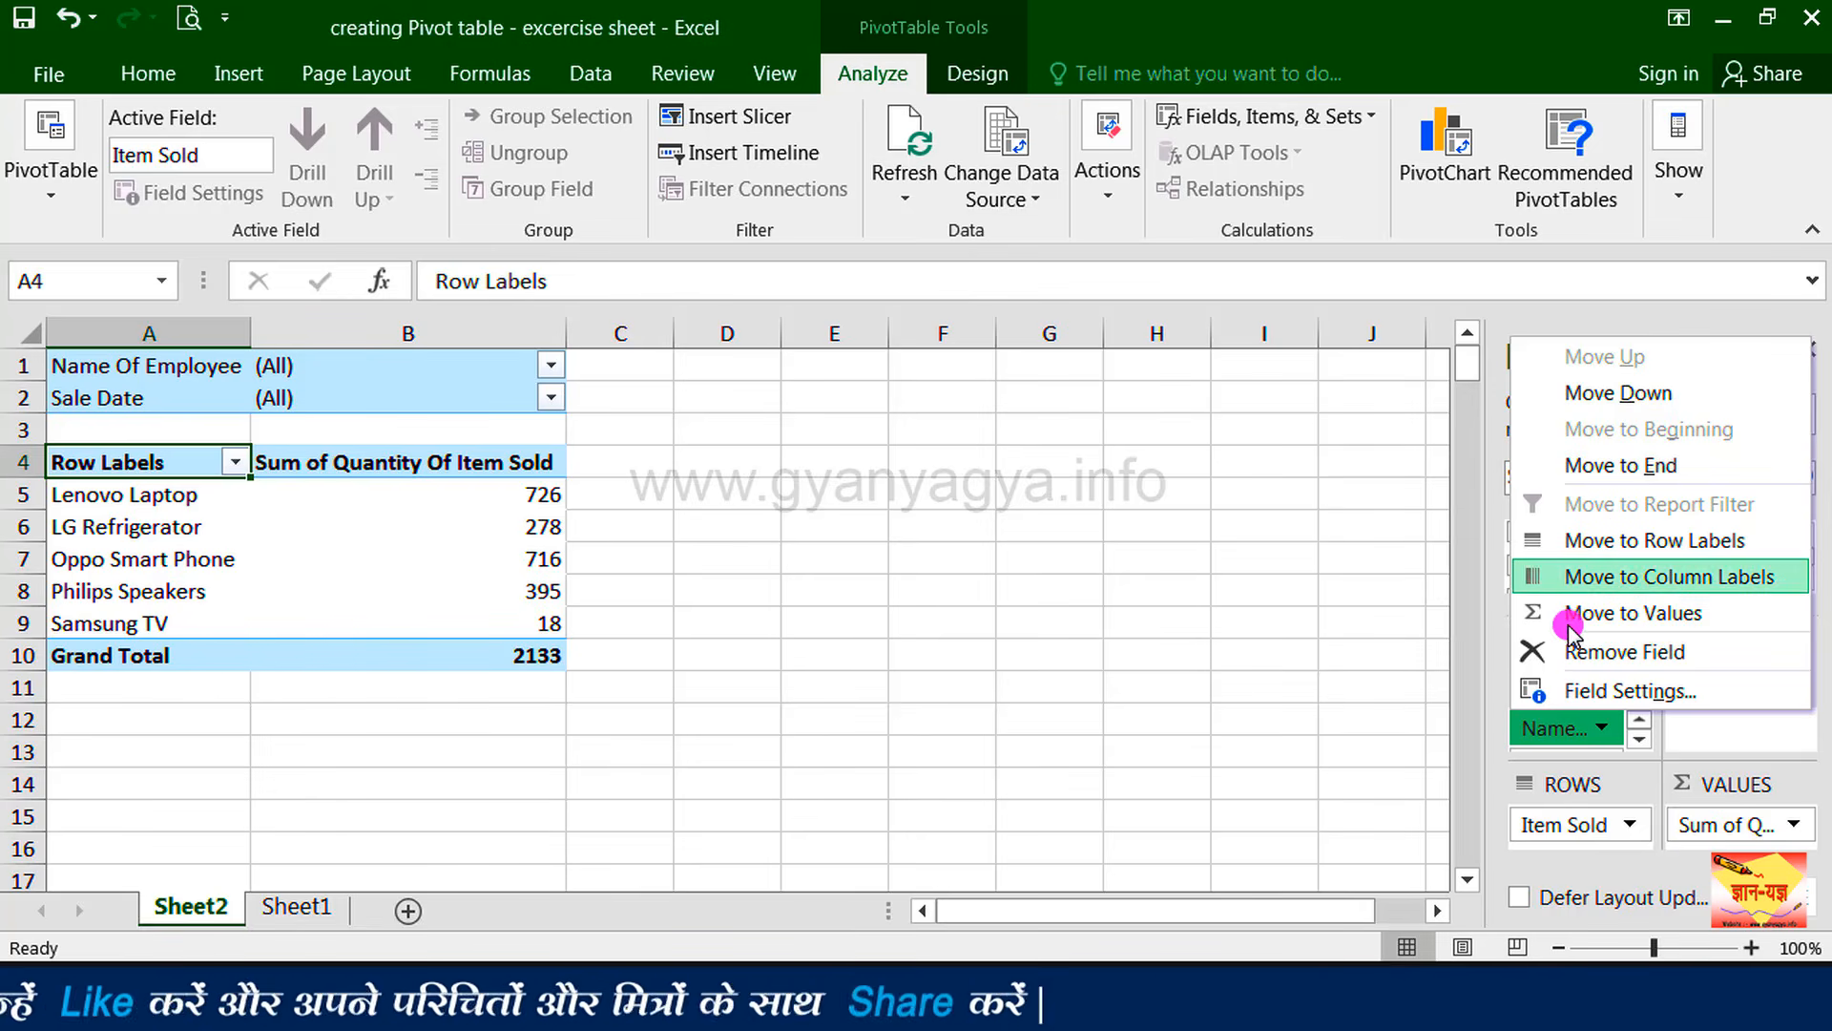
left_click(1634, 394)
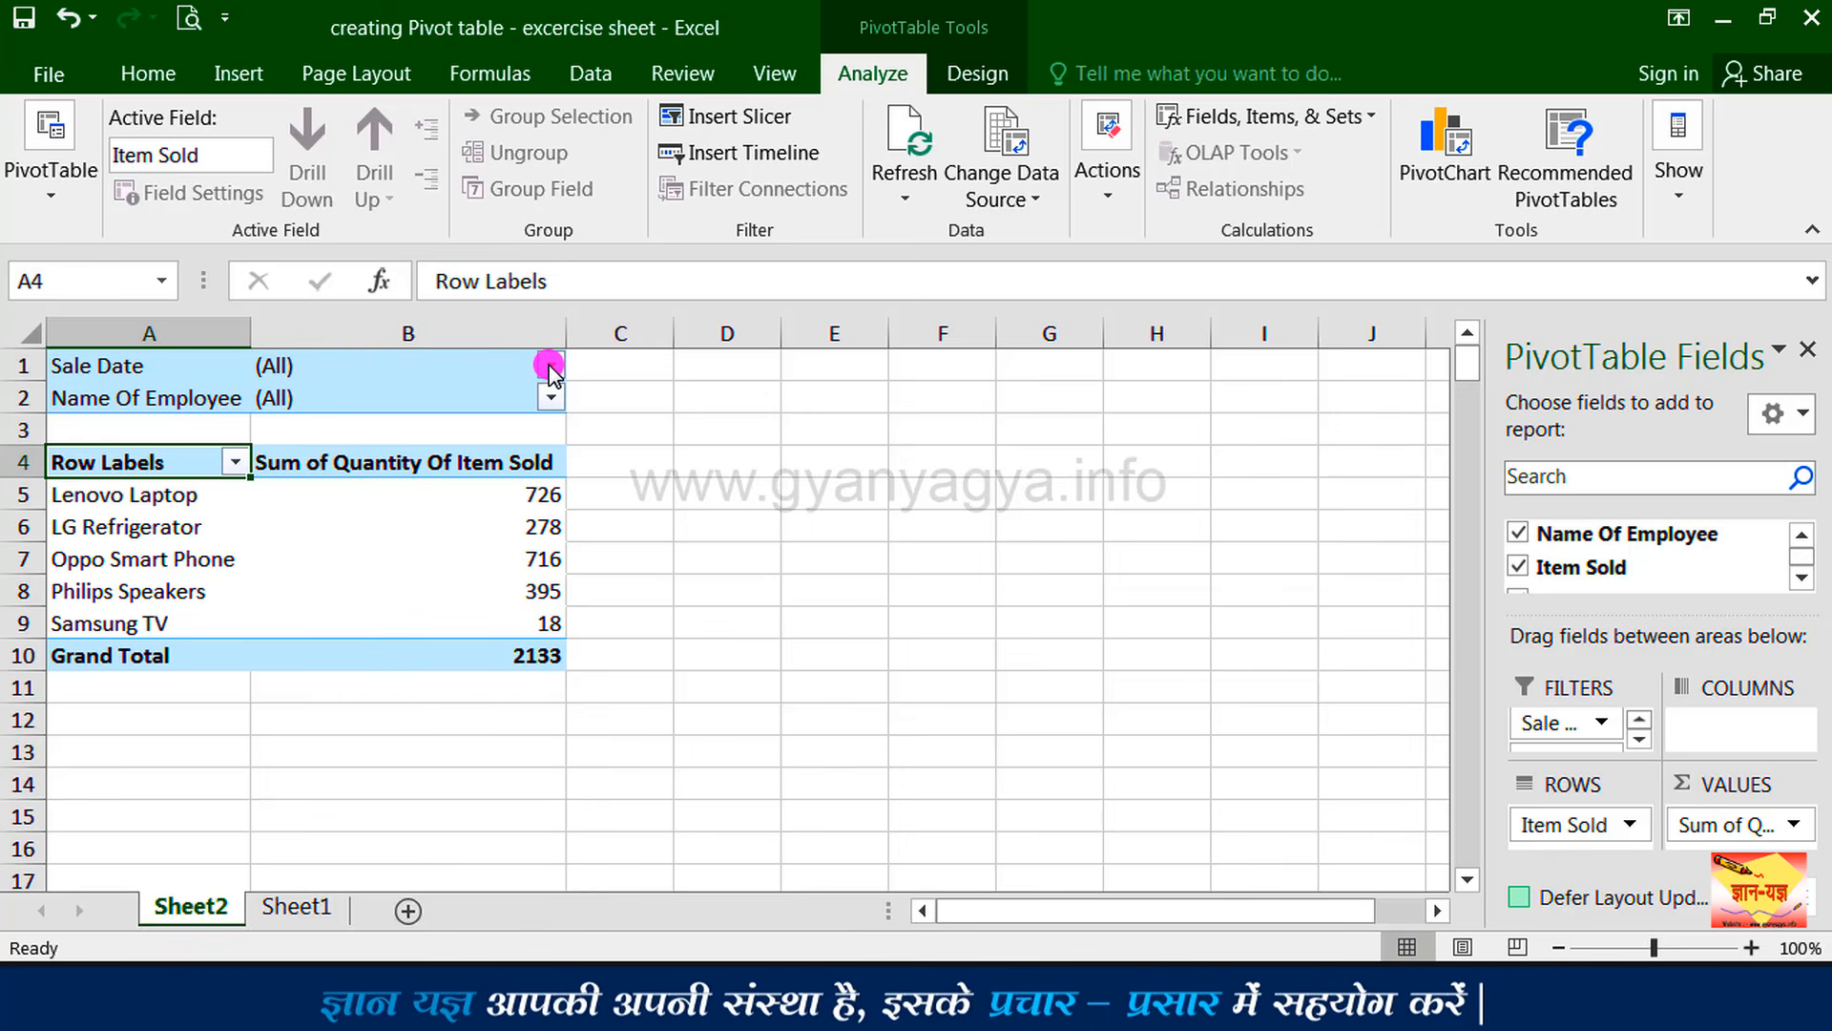
Move Sale Date from the report filters to the row labels so months are listed under each item.
left_click(1561, 725)
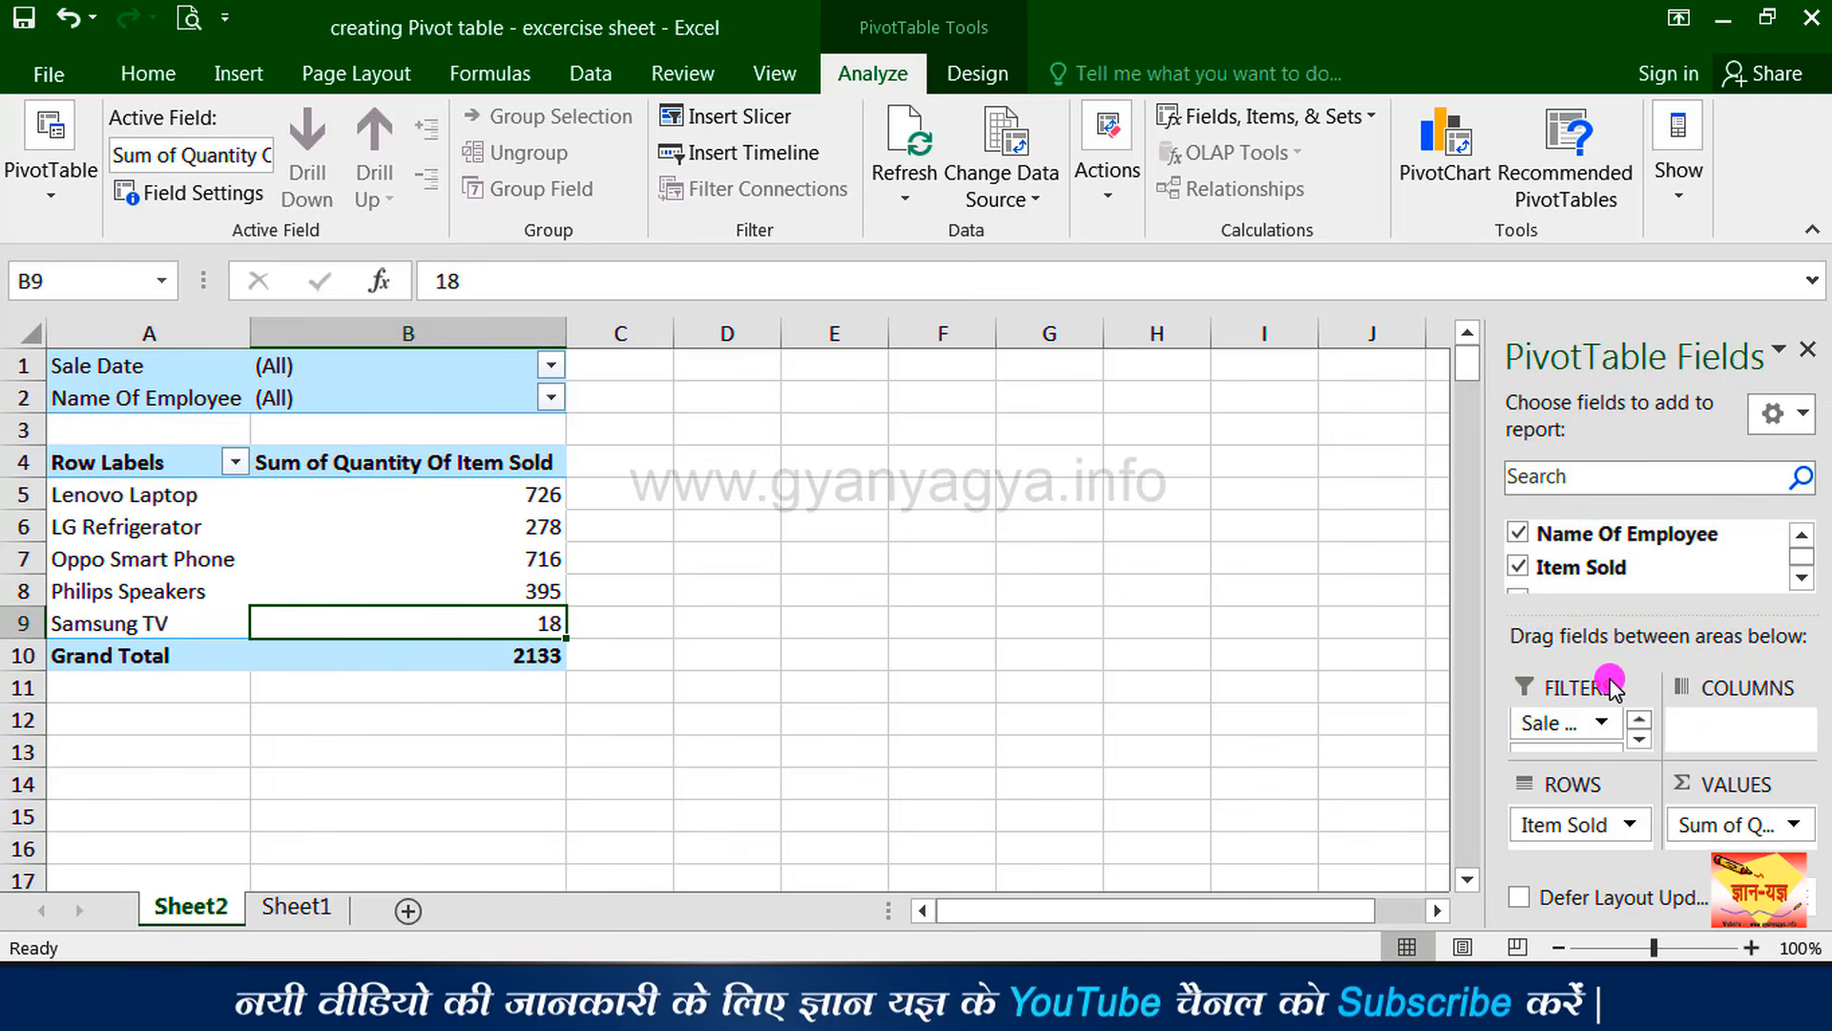
left_click(1575, 722)
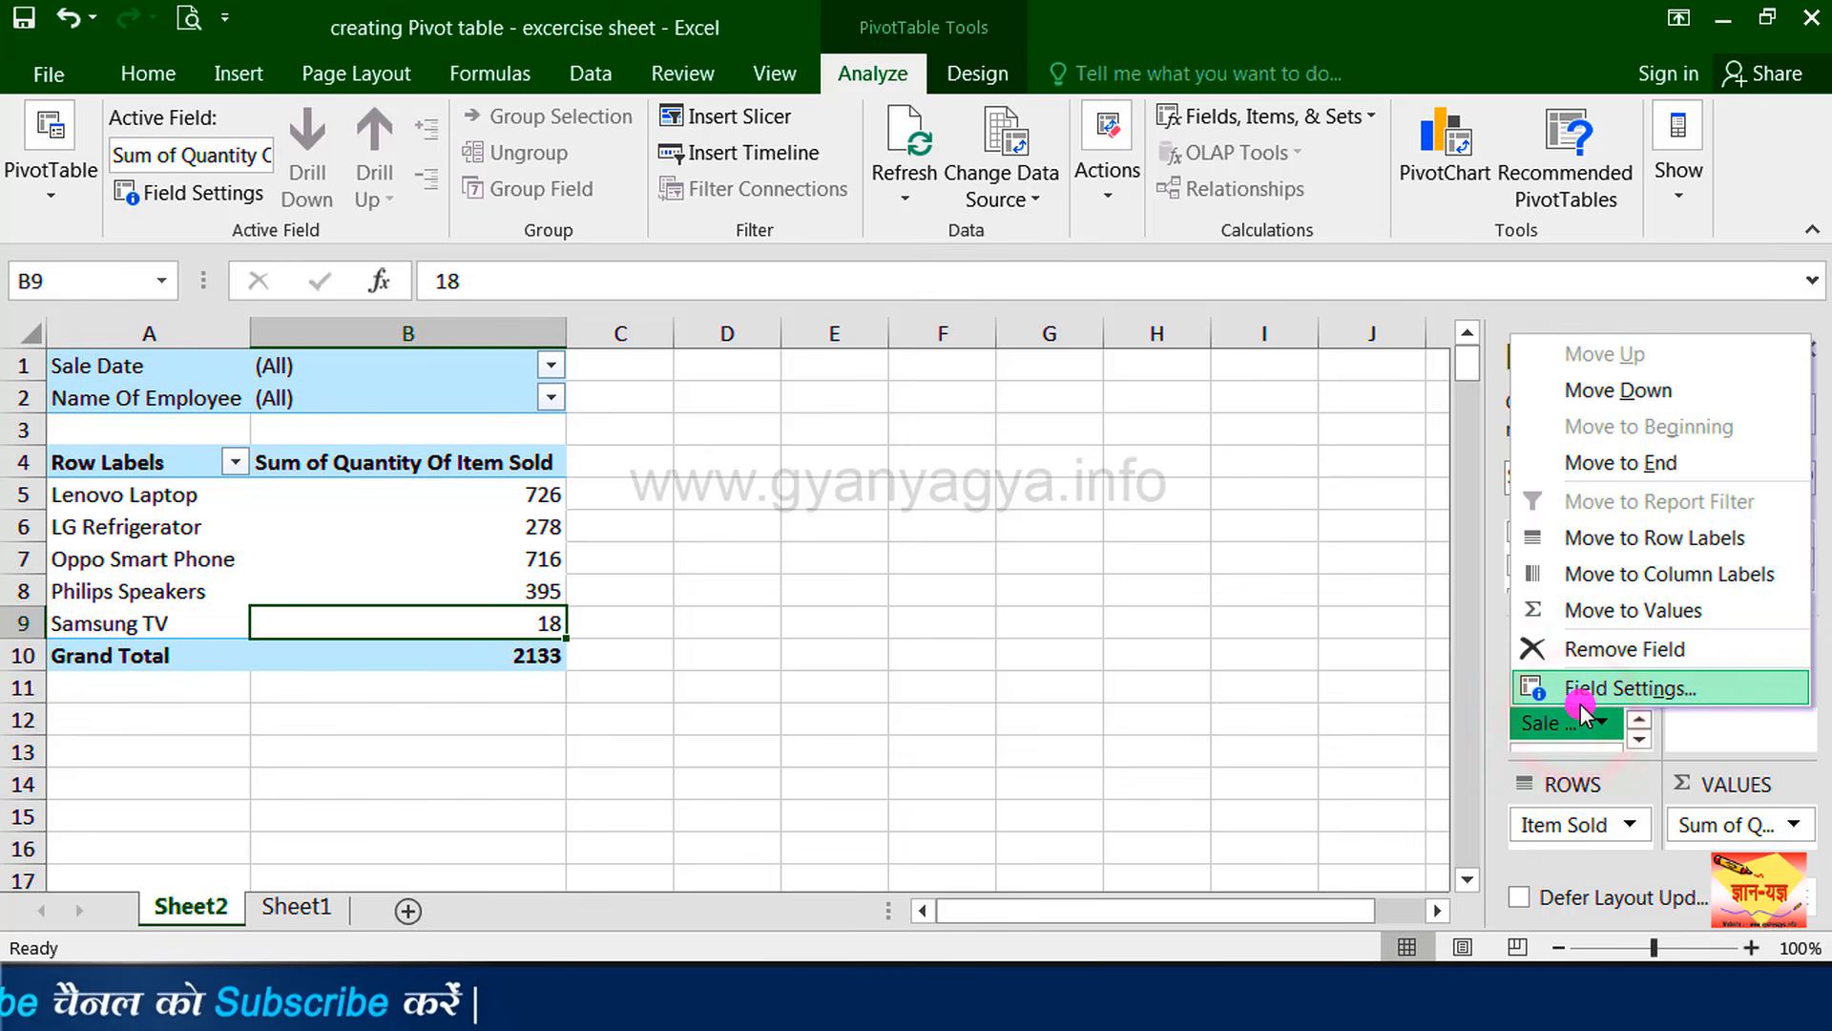
left_click(1661, 538)
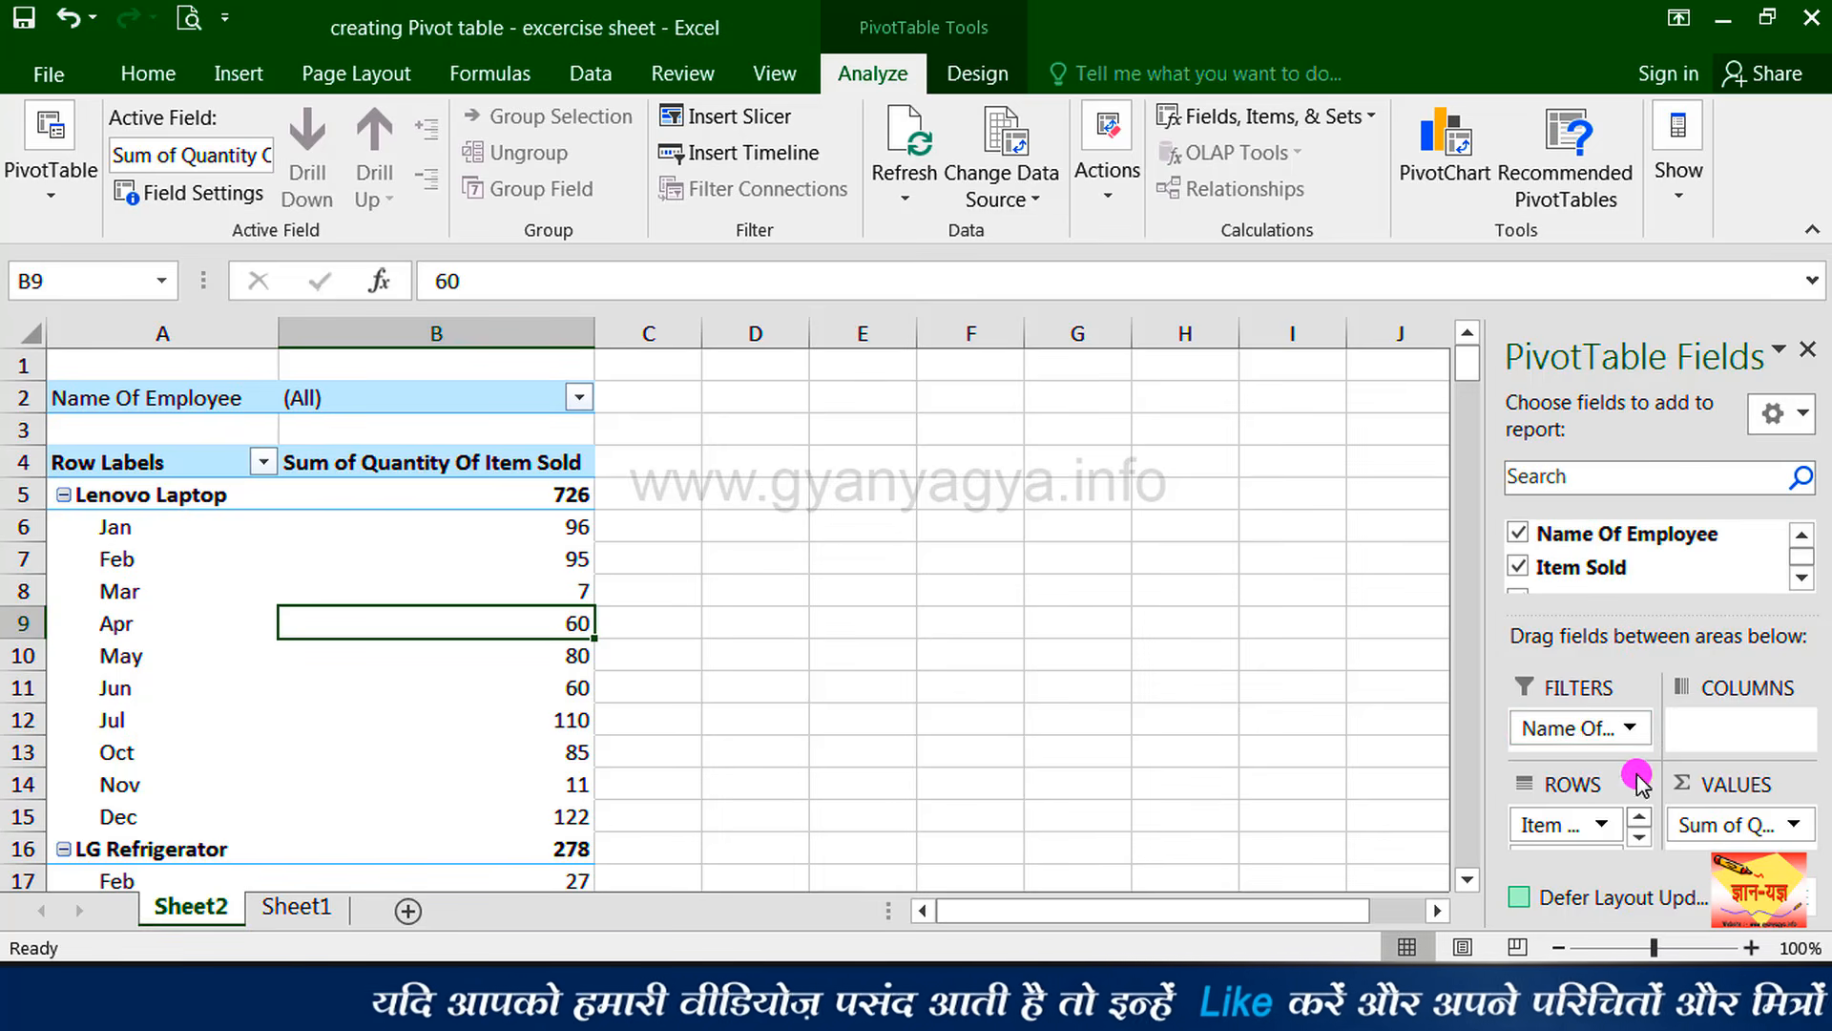
Move Sale Date from the row fields to the column labels so months run across the table.
left_click(1638, 840)
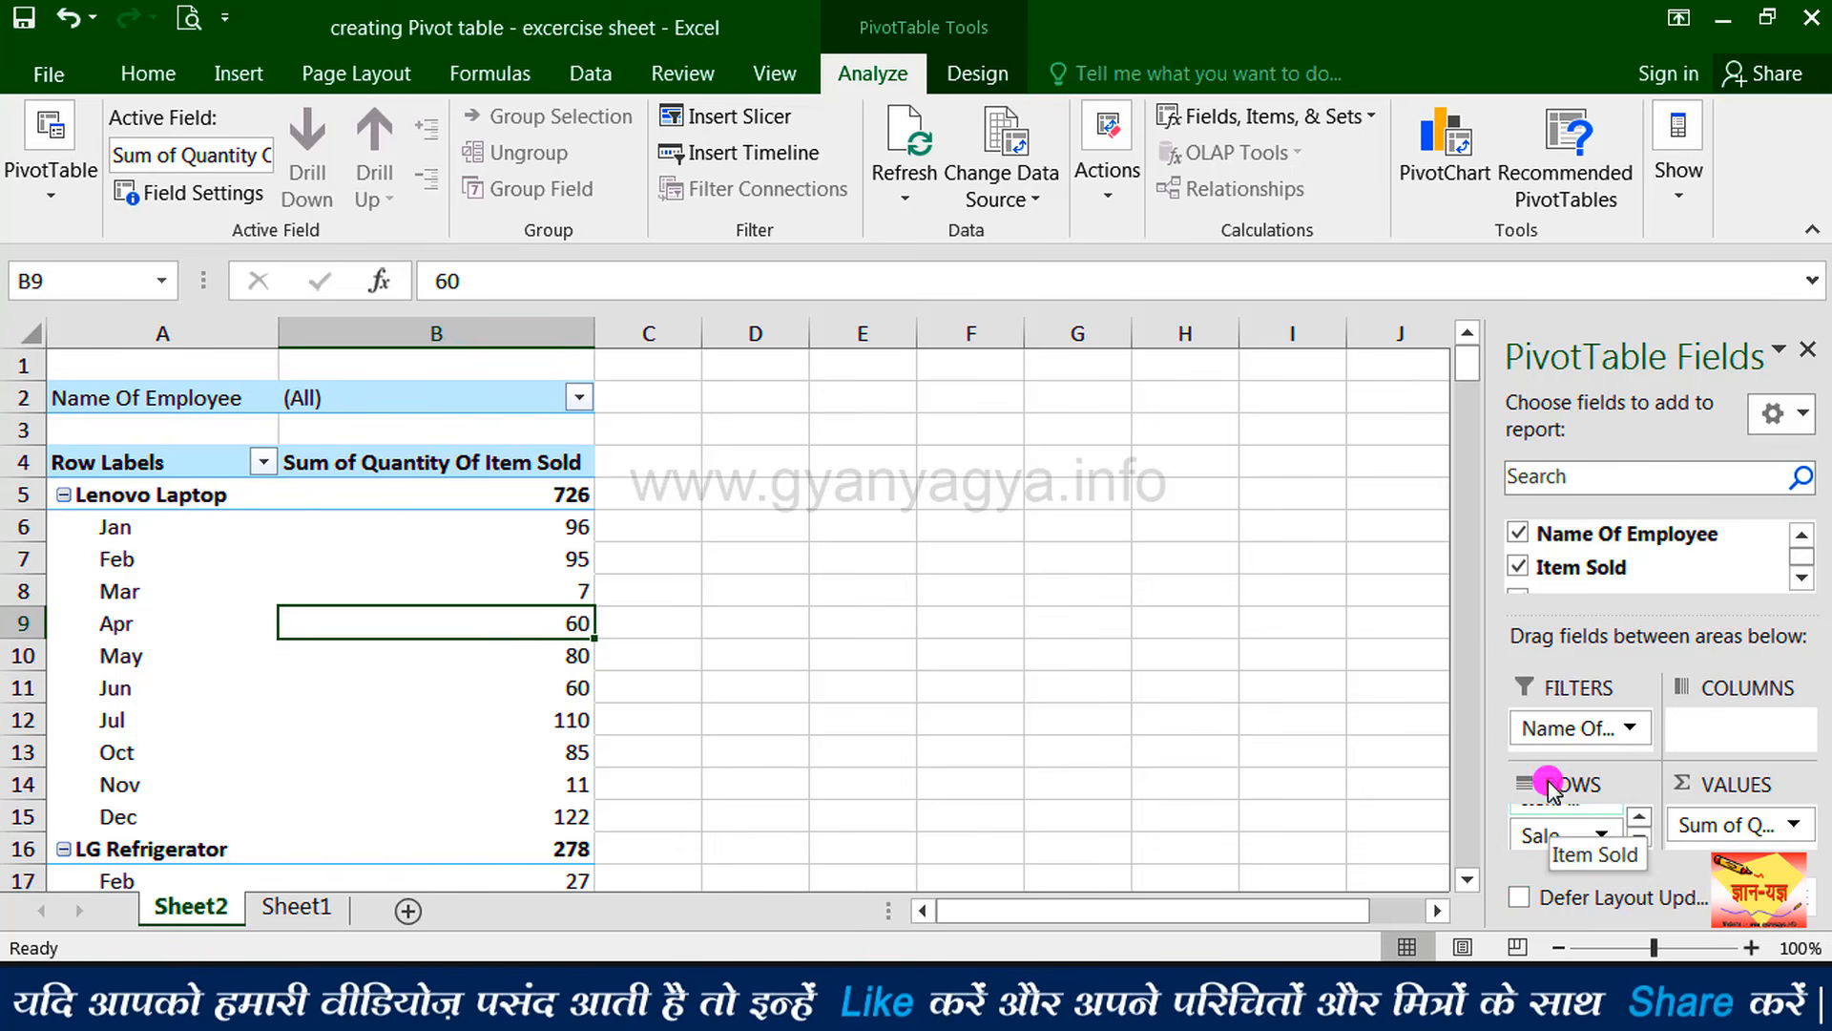
left_click(1556, 835)
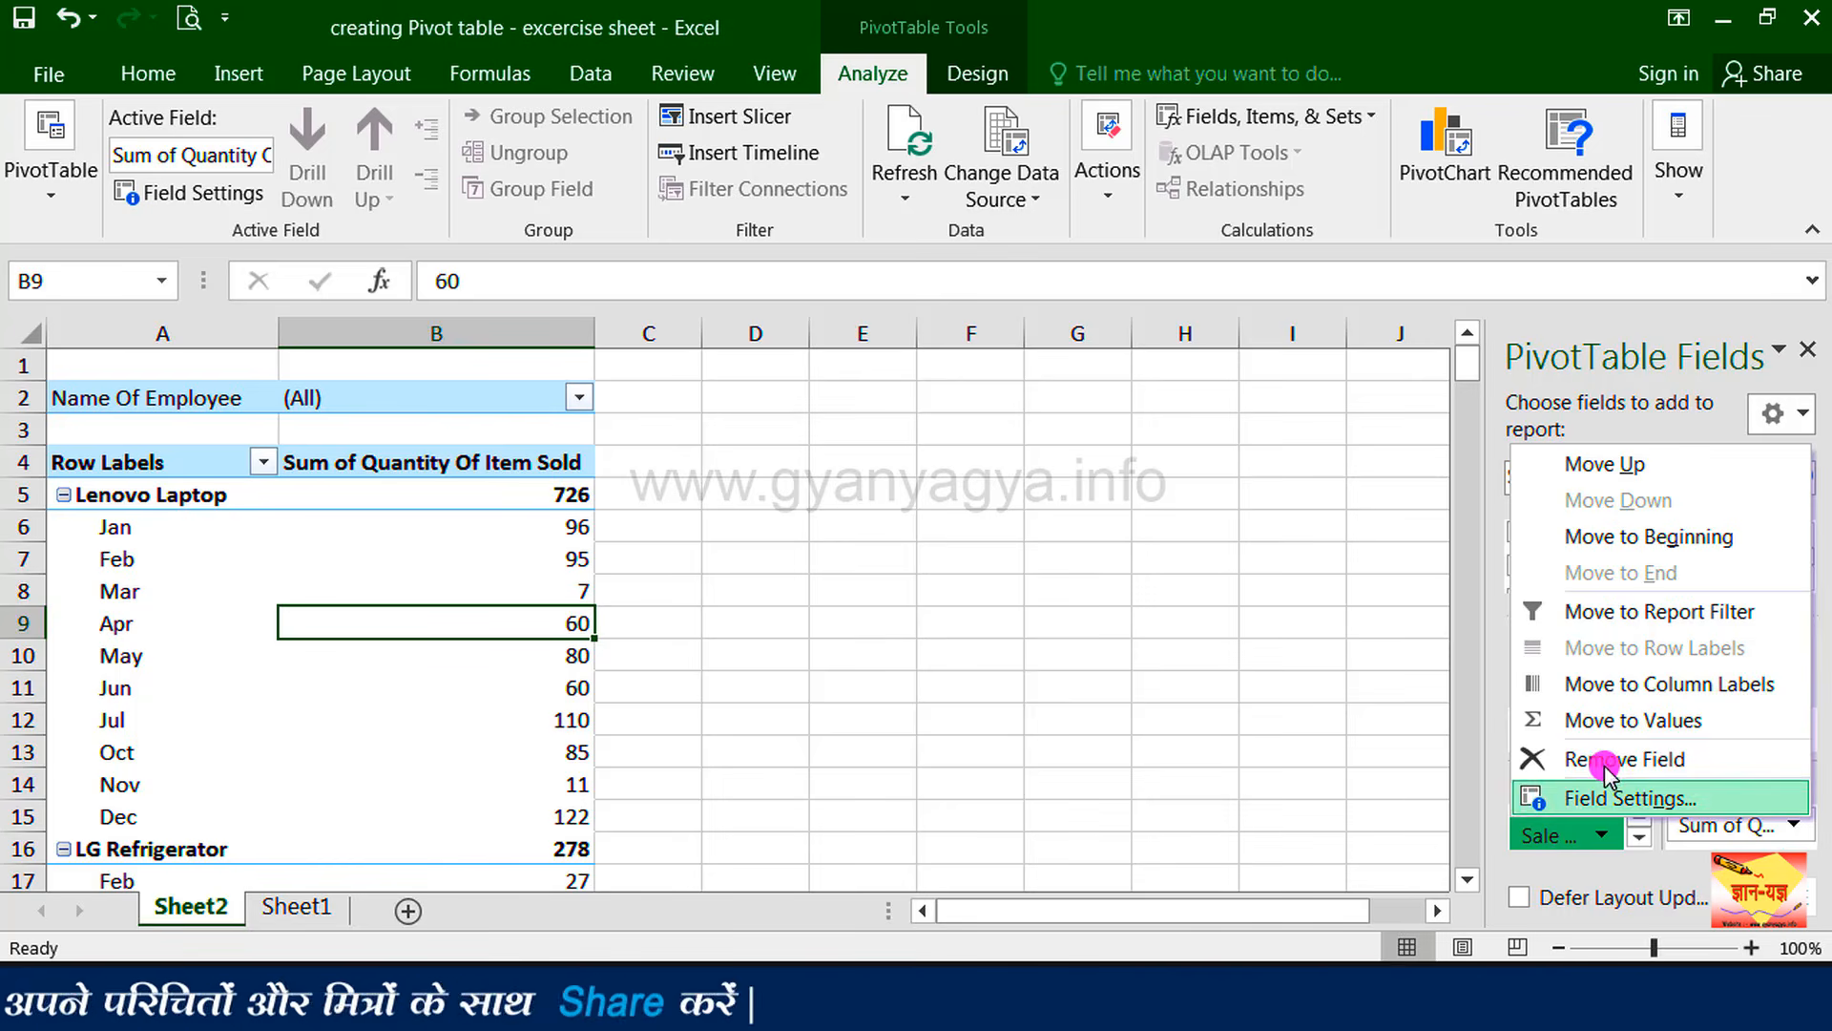
left_click(1714, 686)
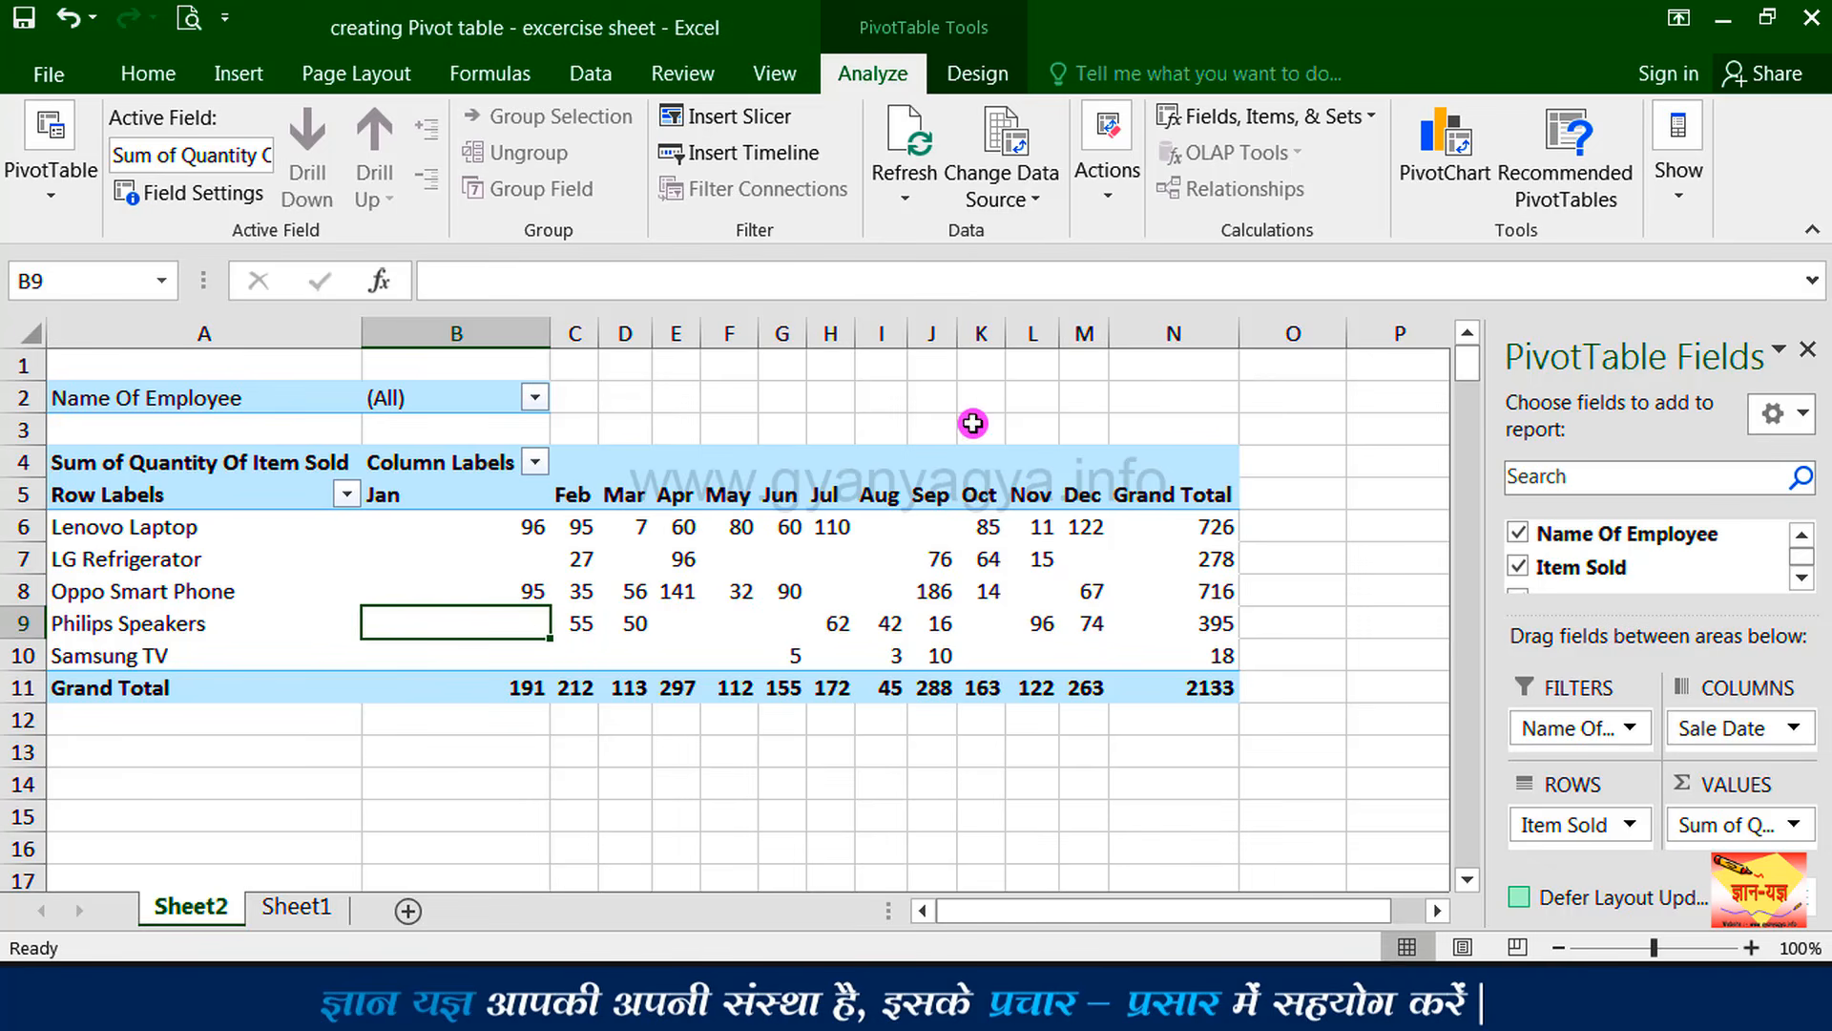
Move Sale Date from the column labels back to the report filters.
mouse_move(936, 608)
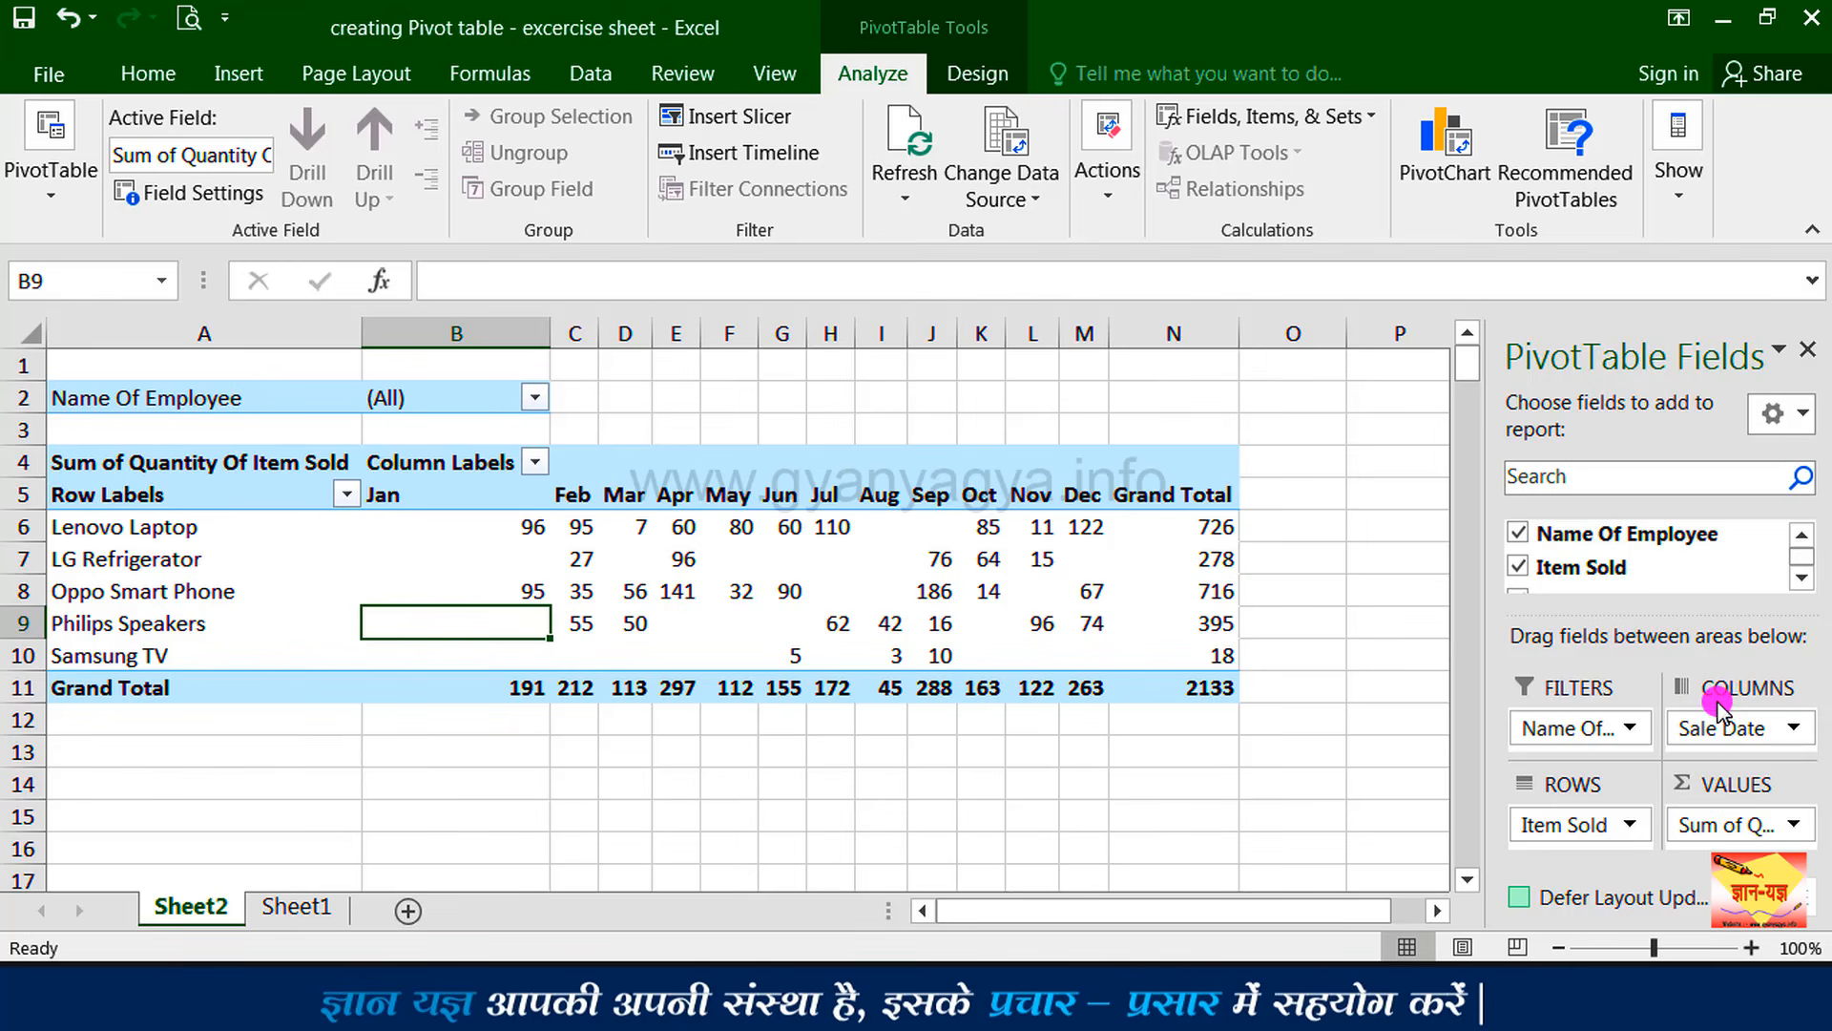
left_click(1737, 730)
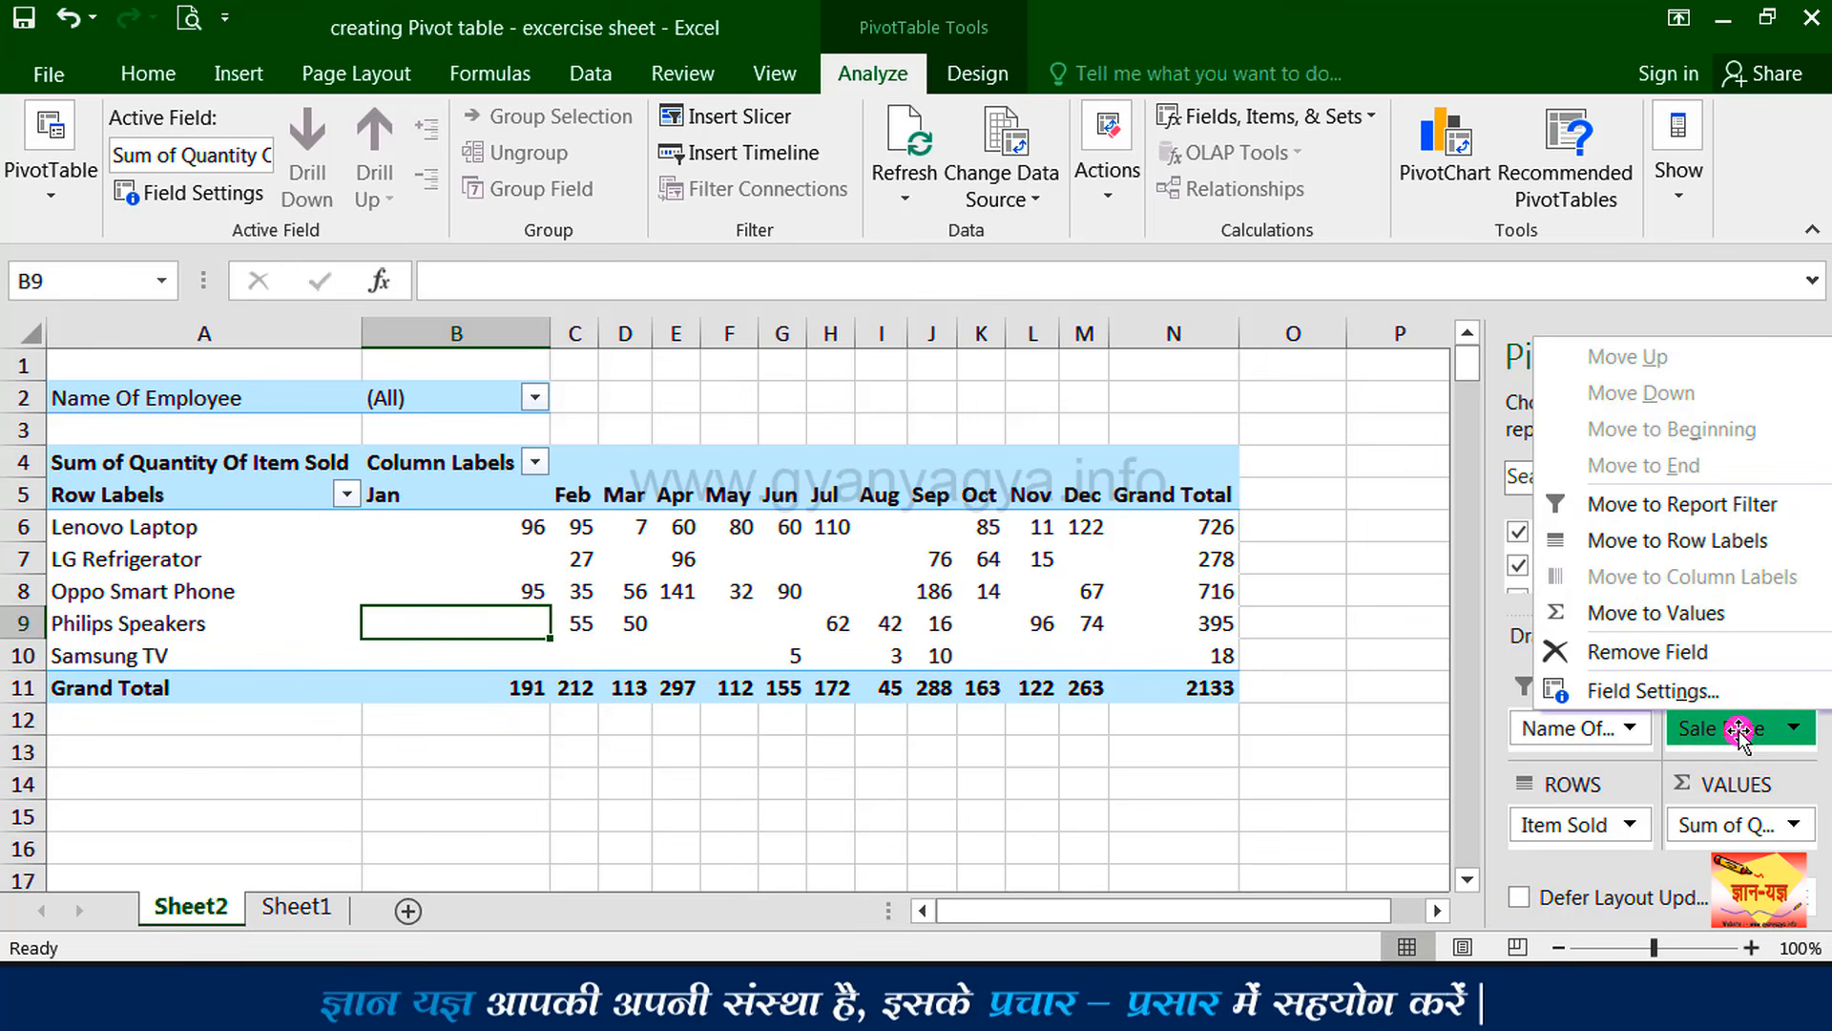
left_click(1691, 506)
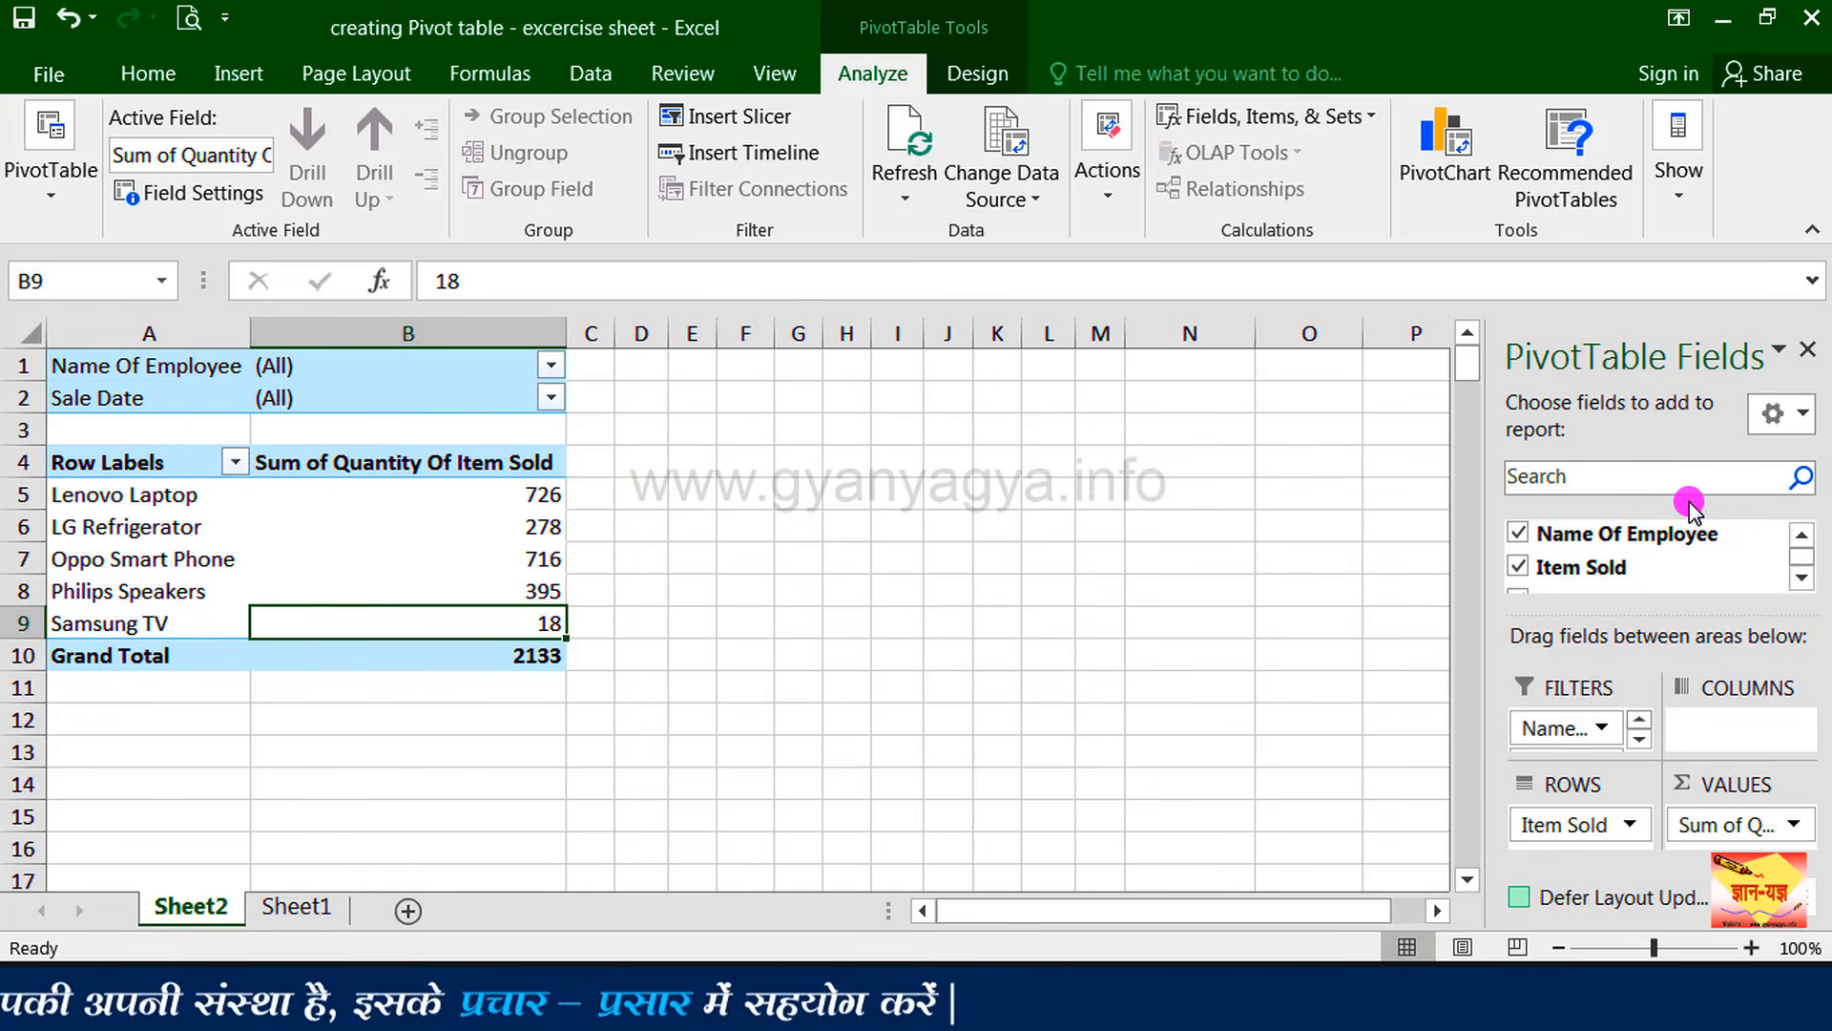
Remove the Sale Date field from the report filters and add it back to the same area.
left_click(1559, 728)
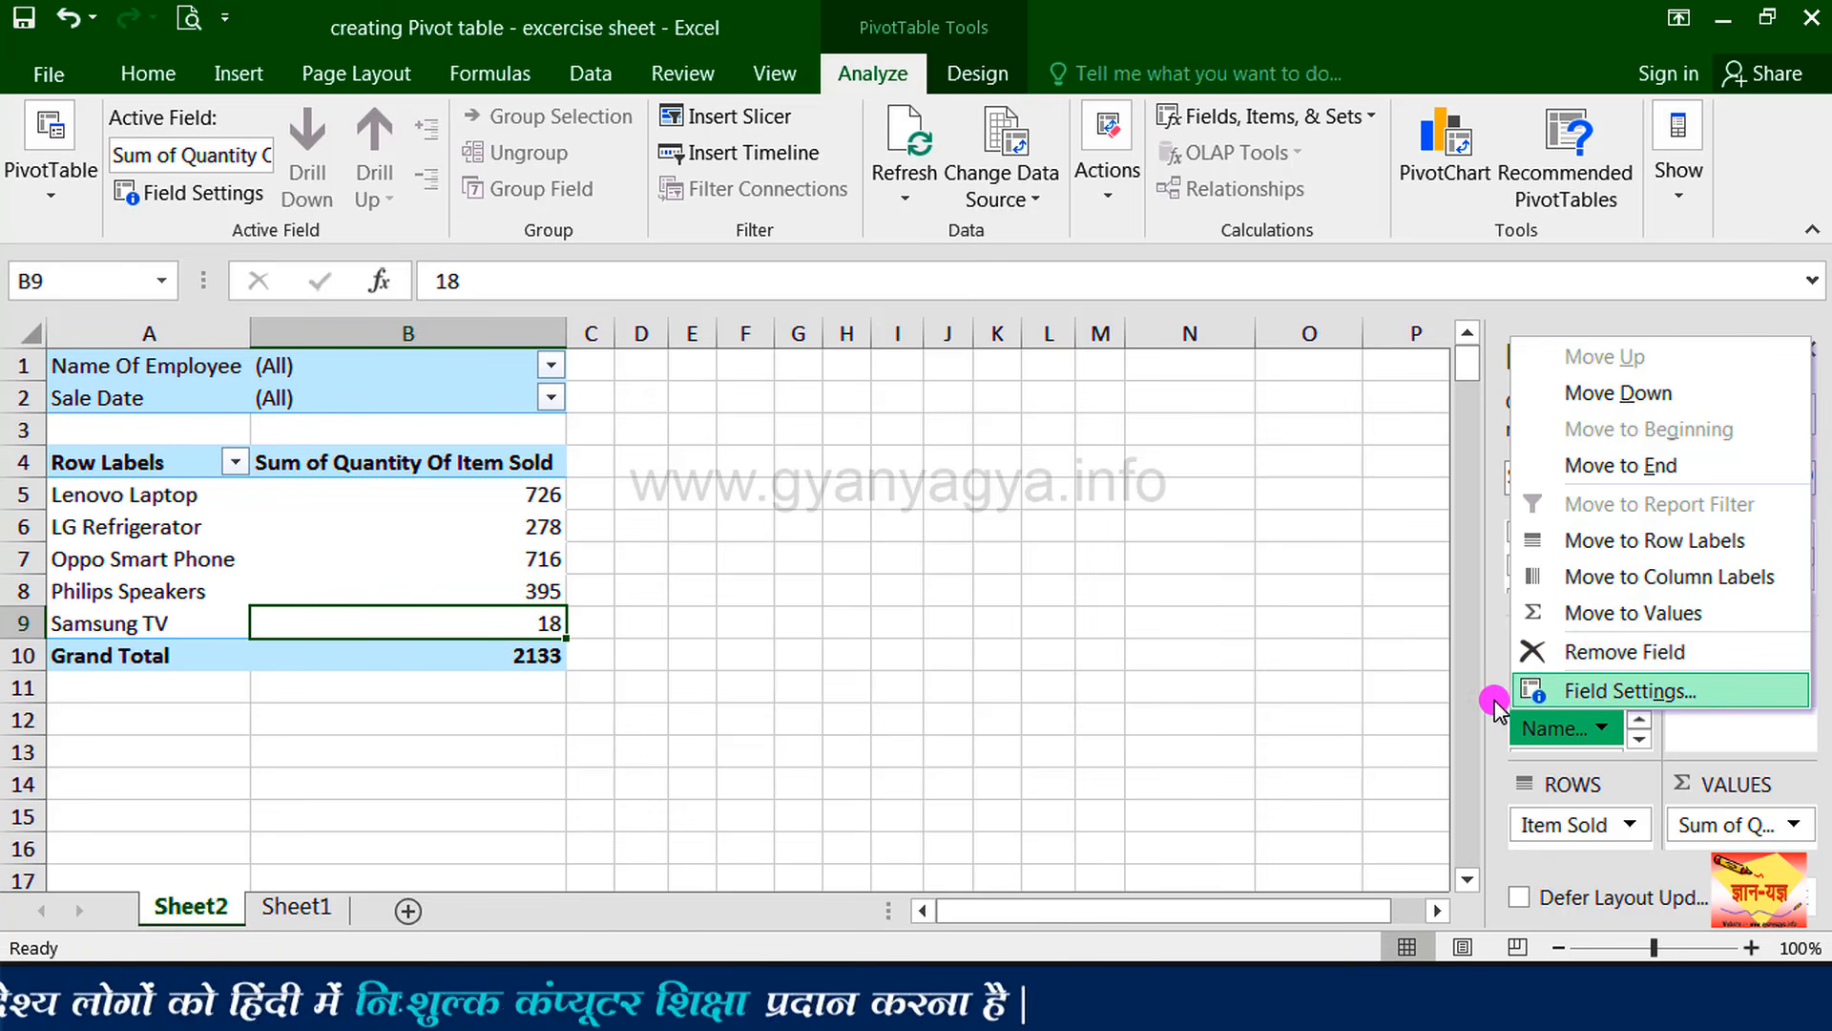
key("Return")
left_click(1642, 720)
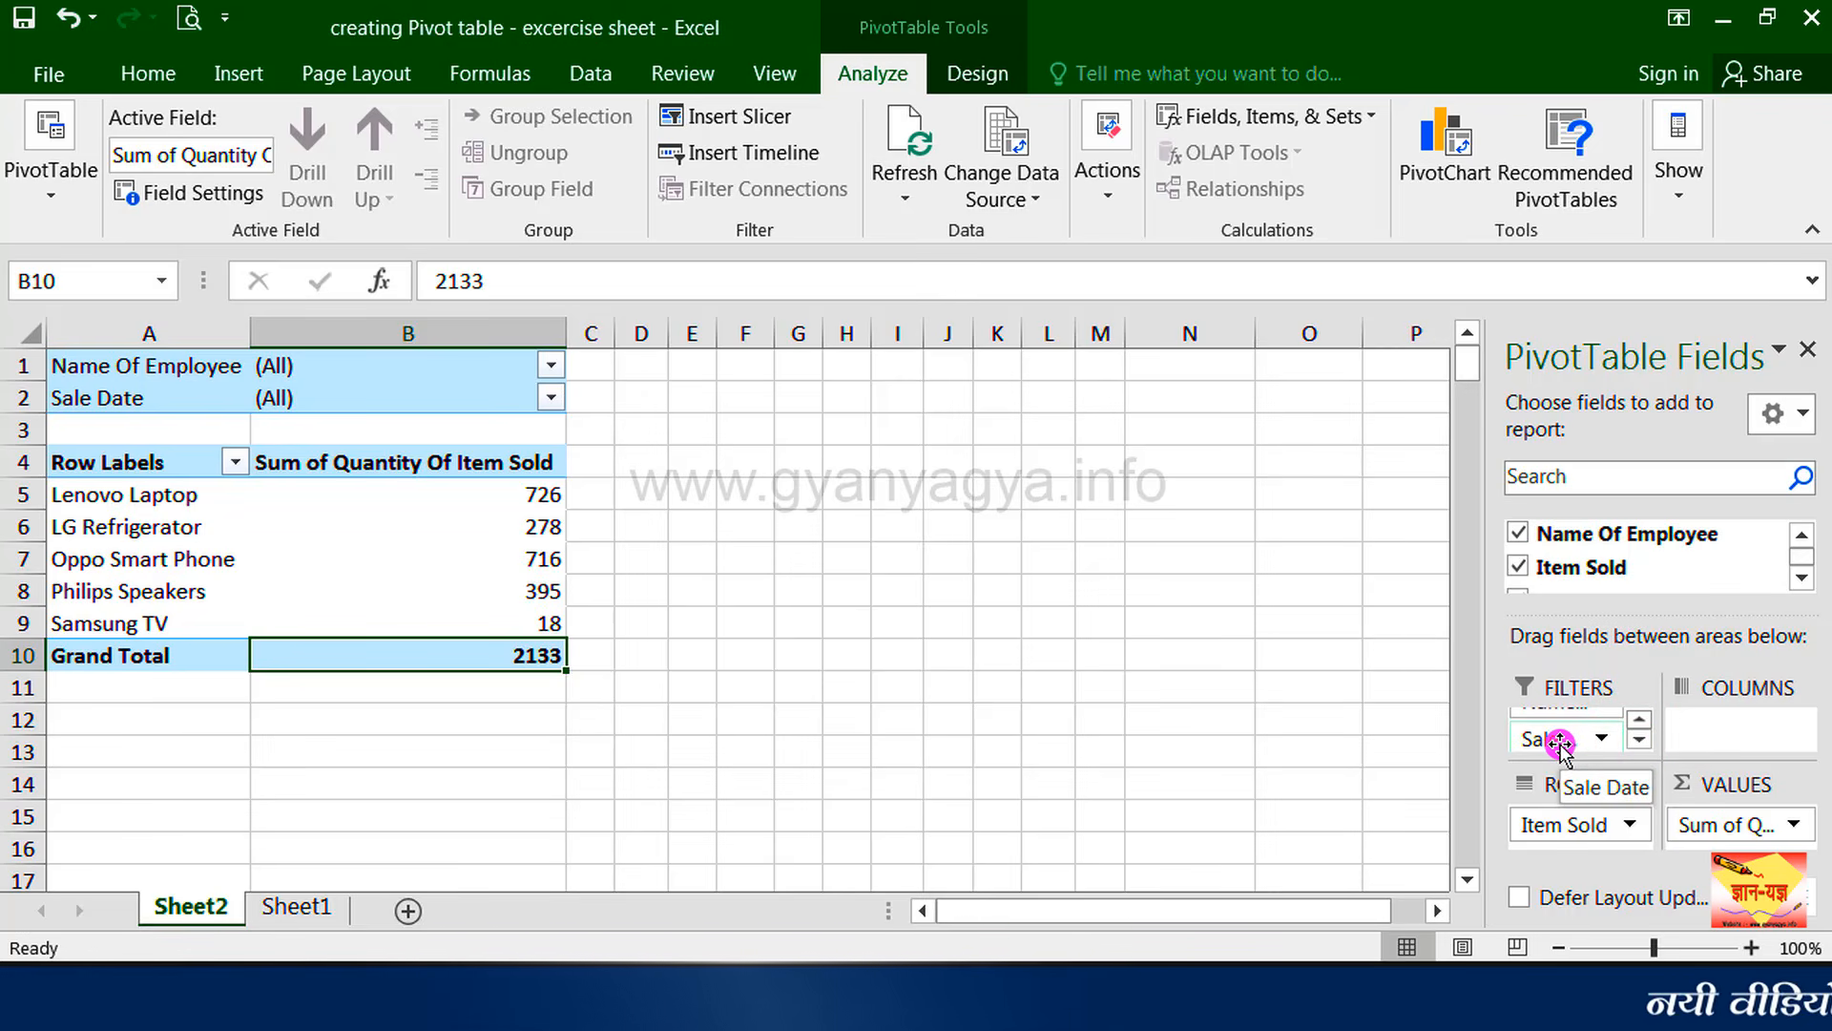
left_click(1559, 743)
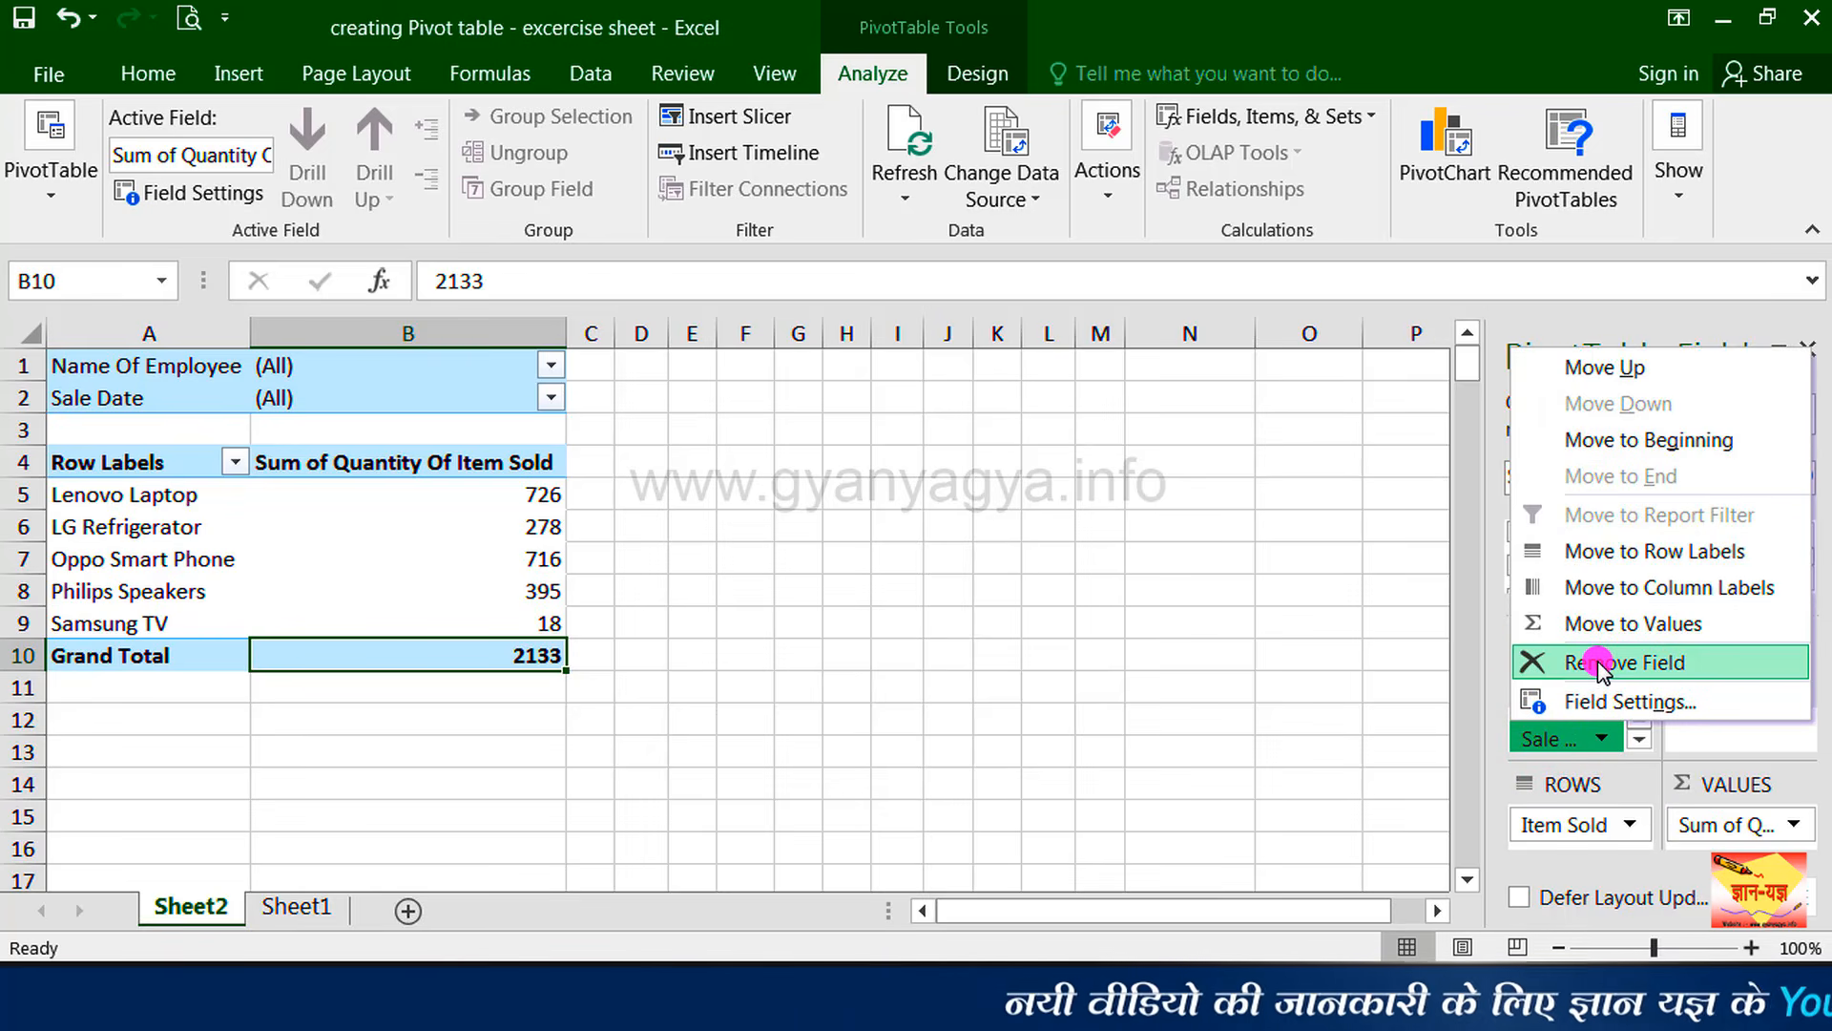
left_click(1599, 664)
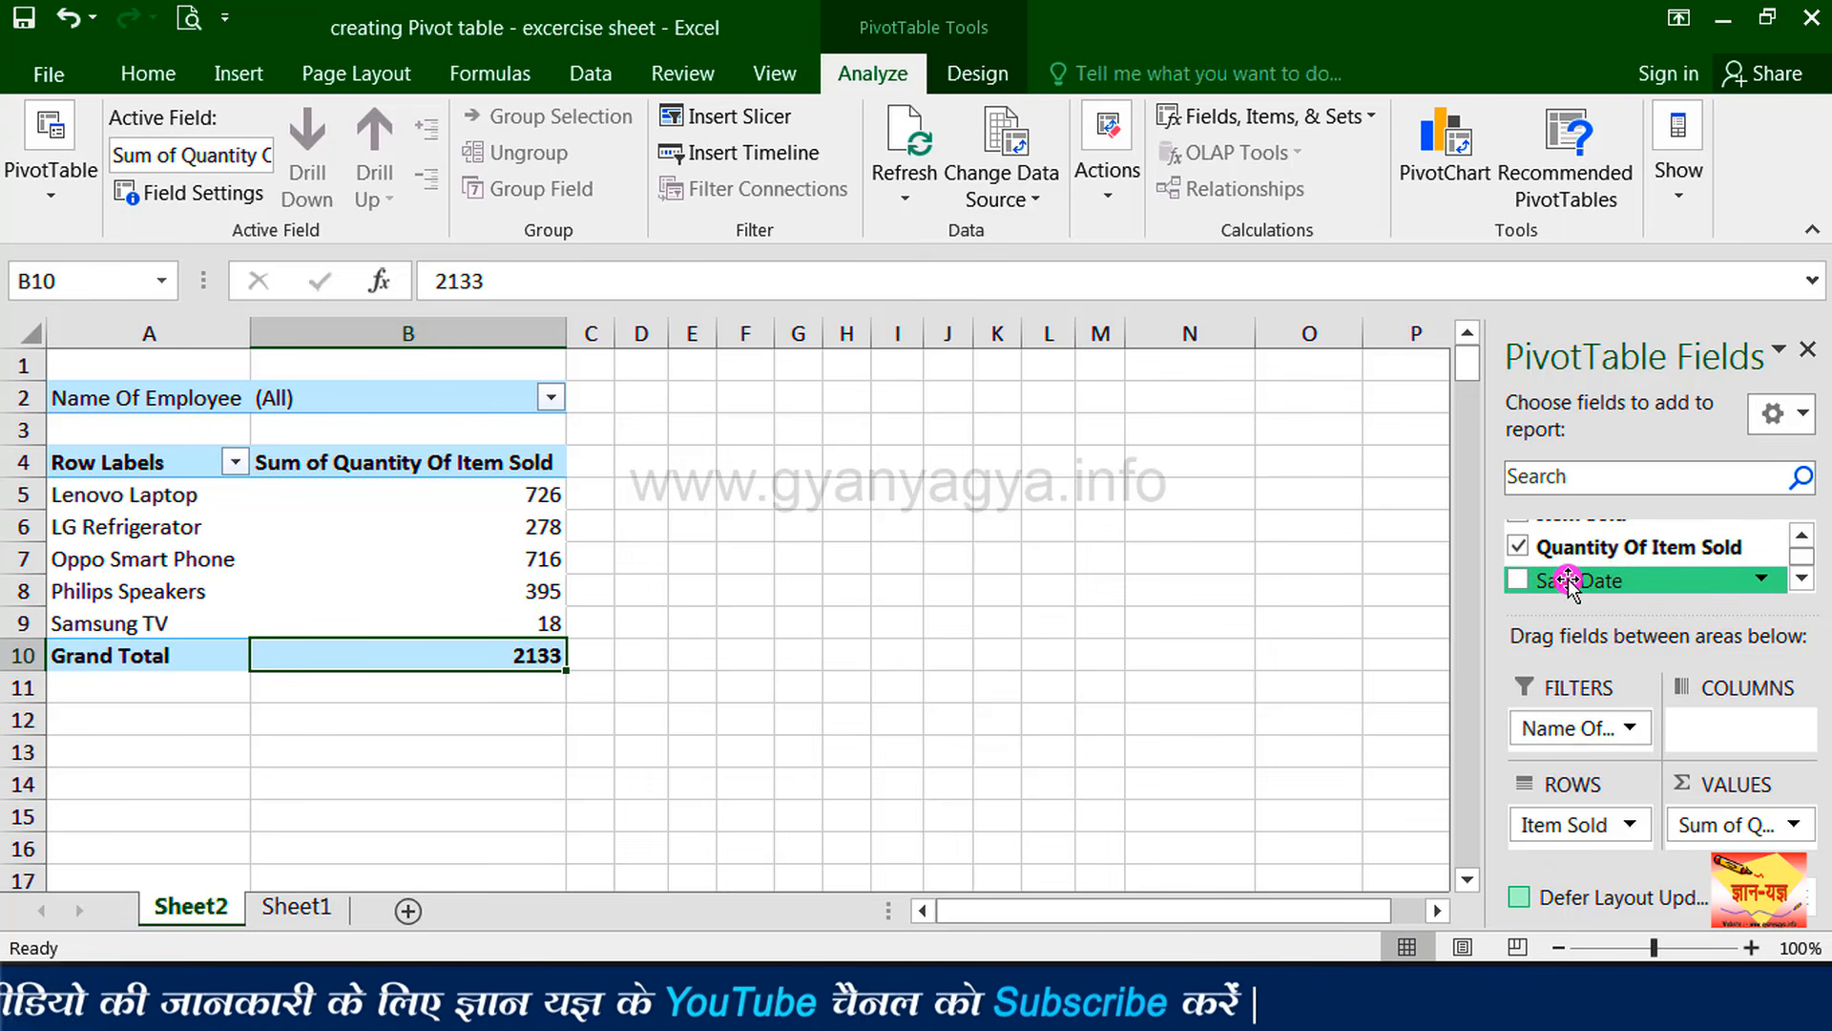
left_click_drag(1568, 579, 1582, 737)
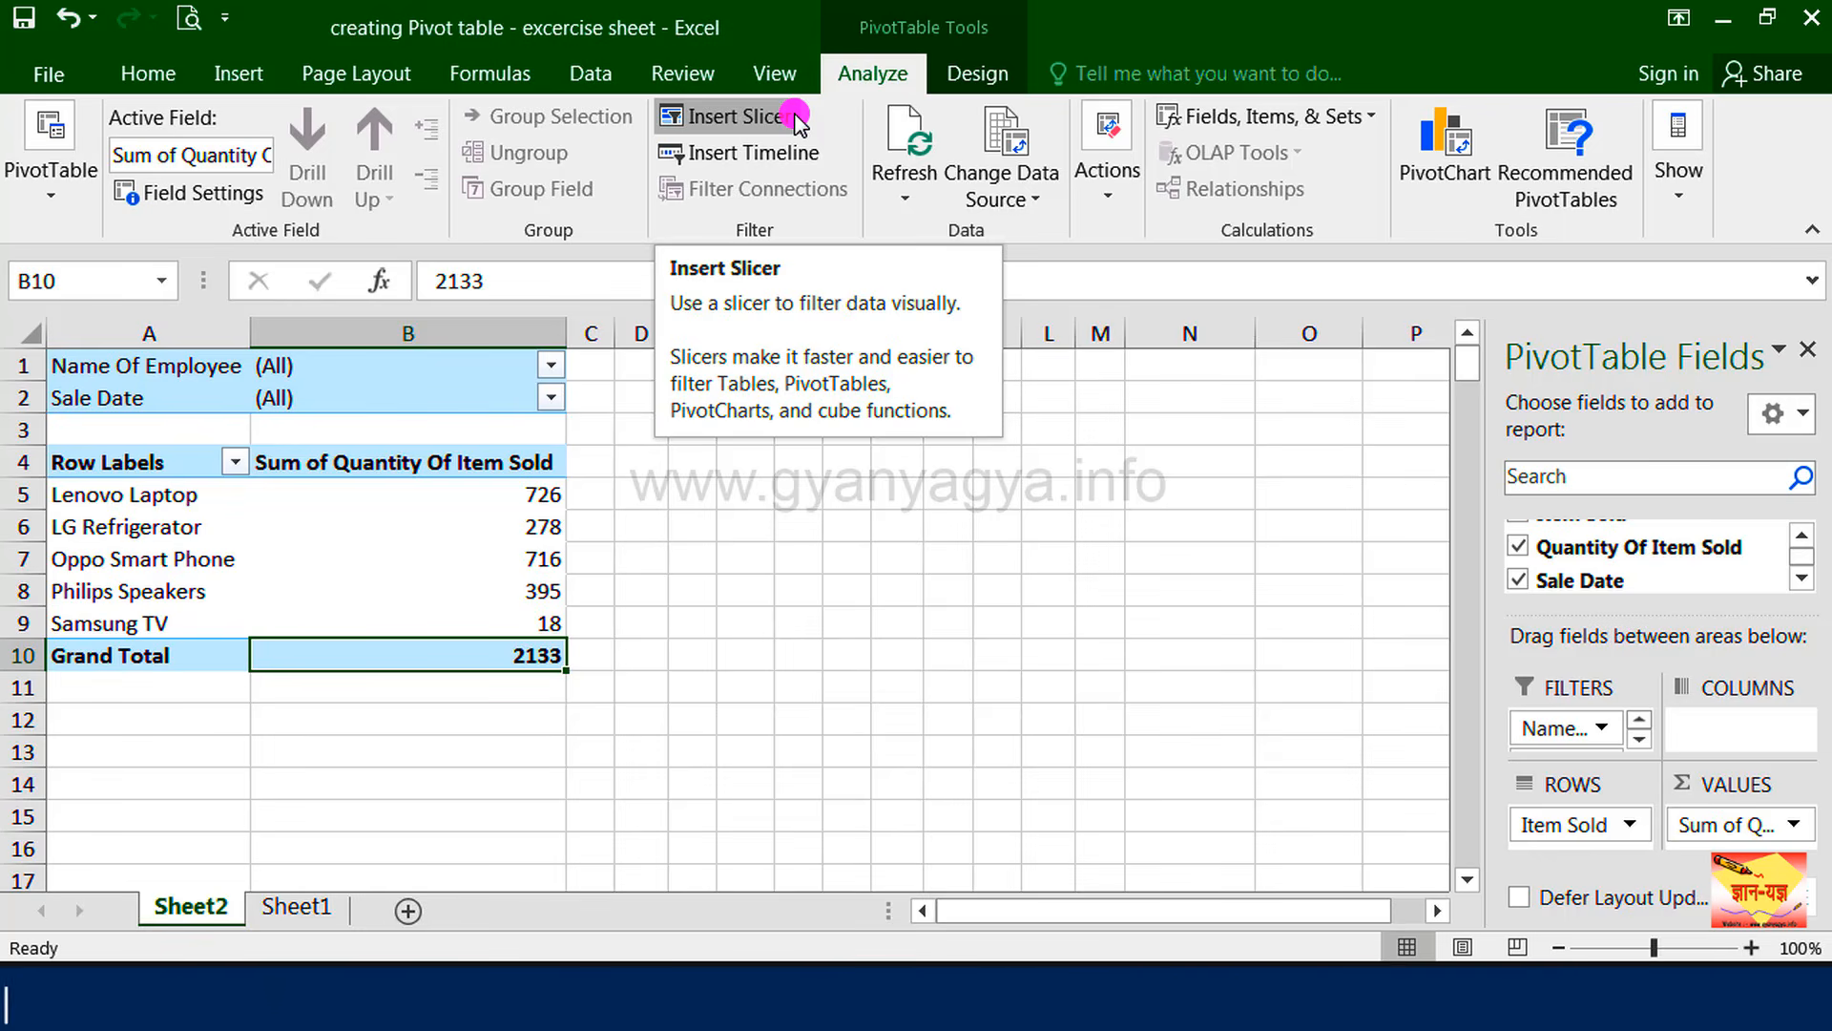
Insert a slicer for the Name Of Employee field.
left_click(735, 116)
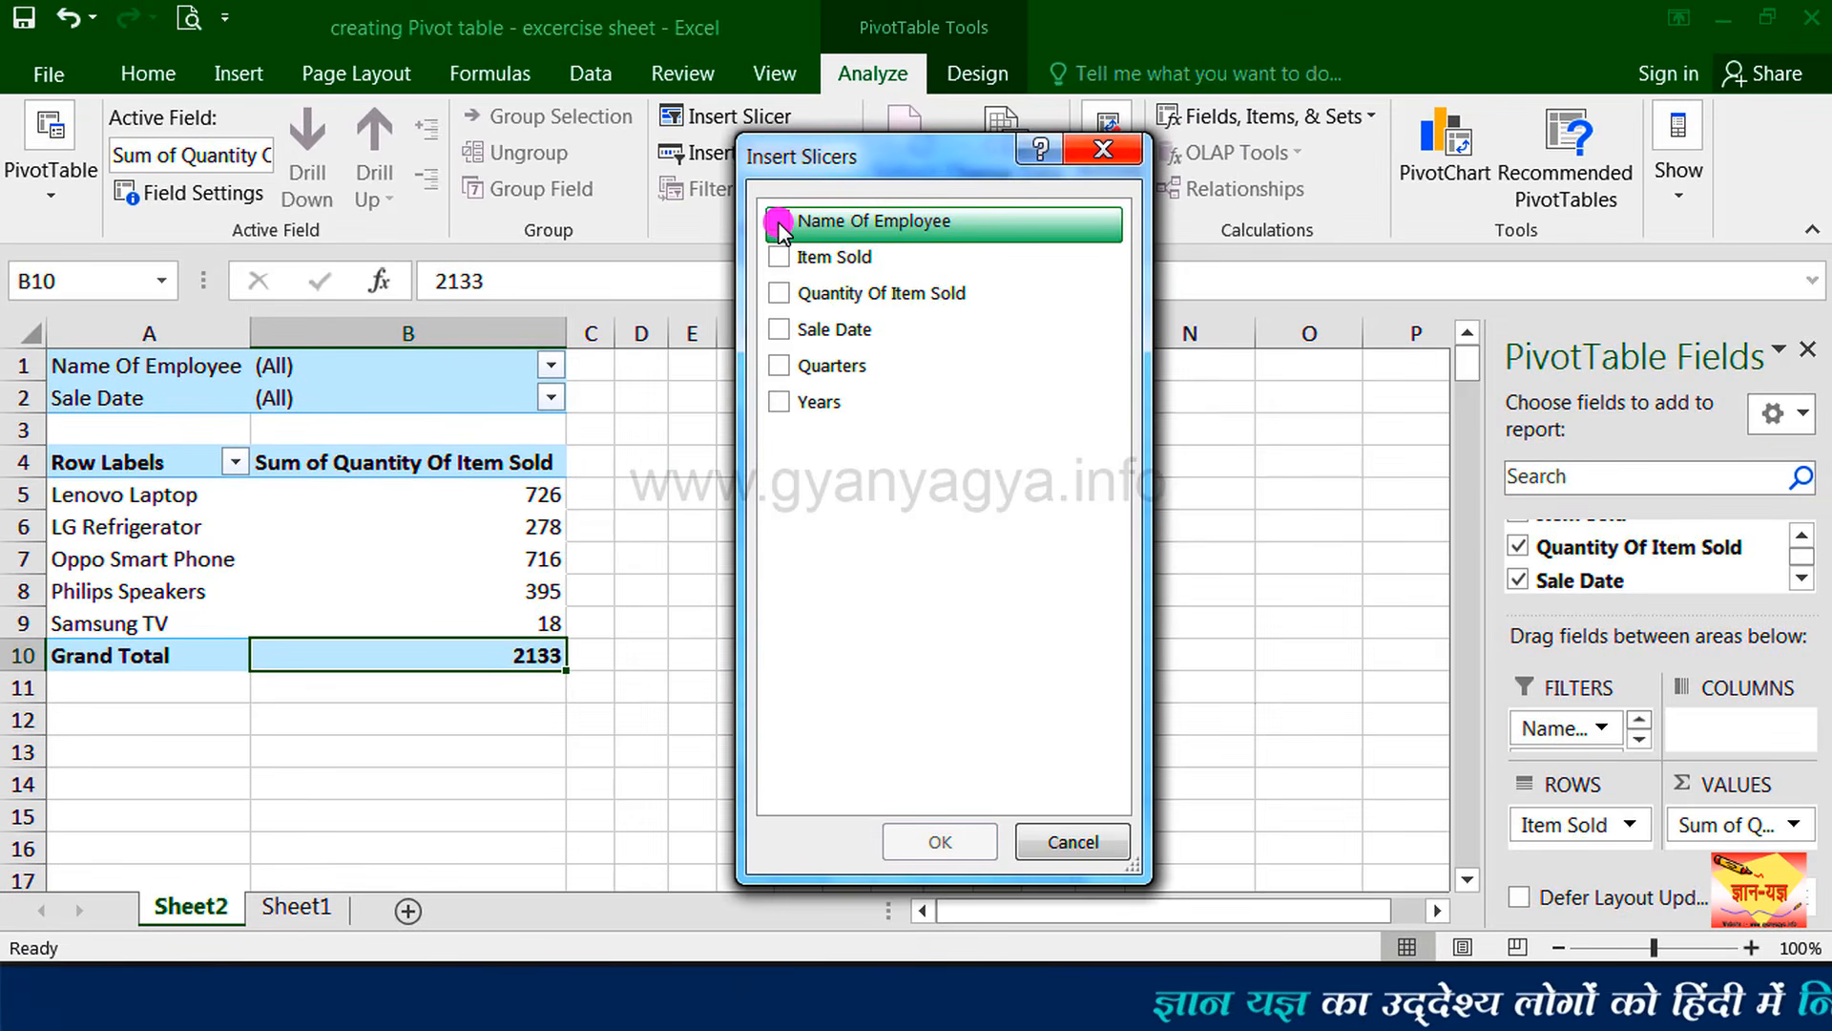
left_click(779, 224)
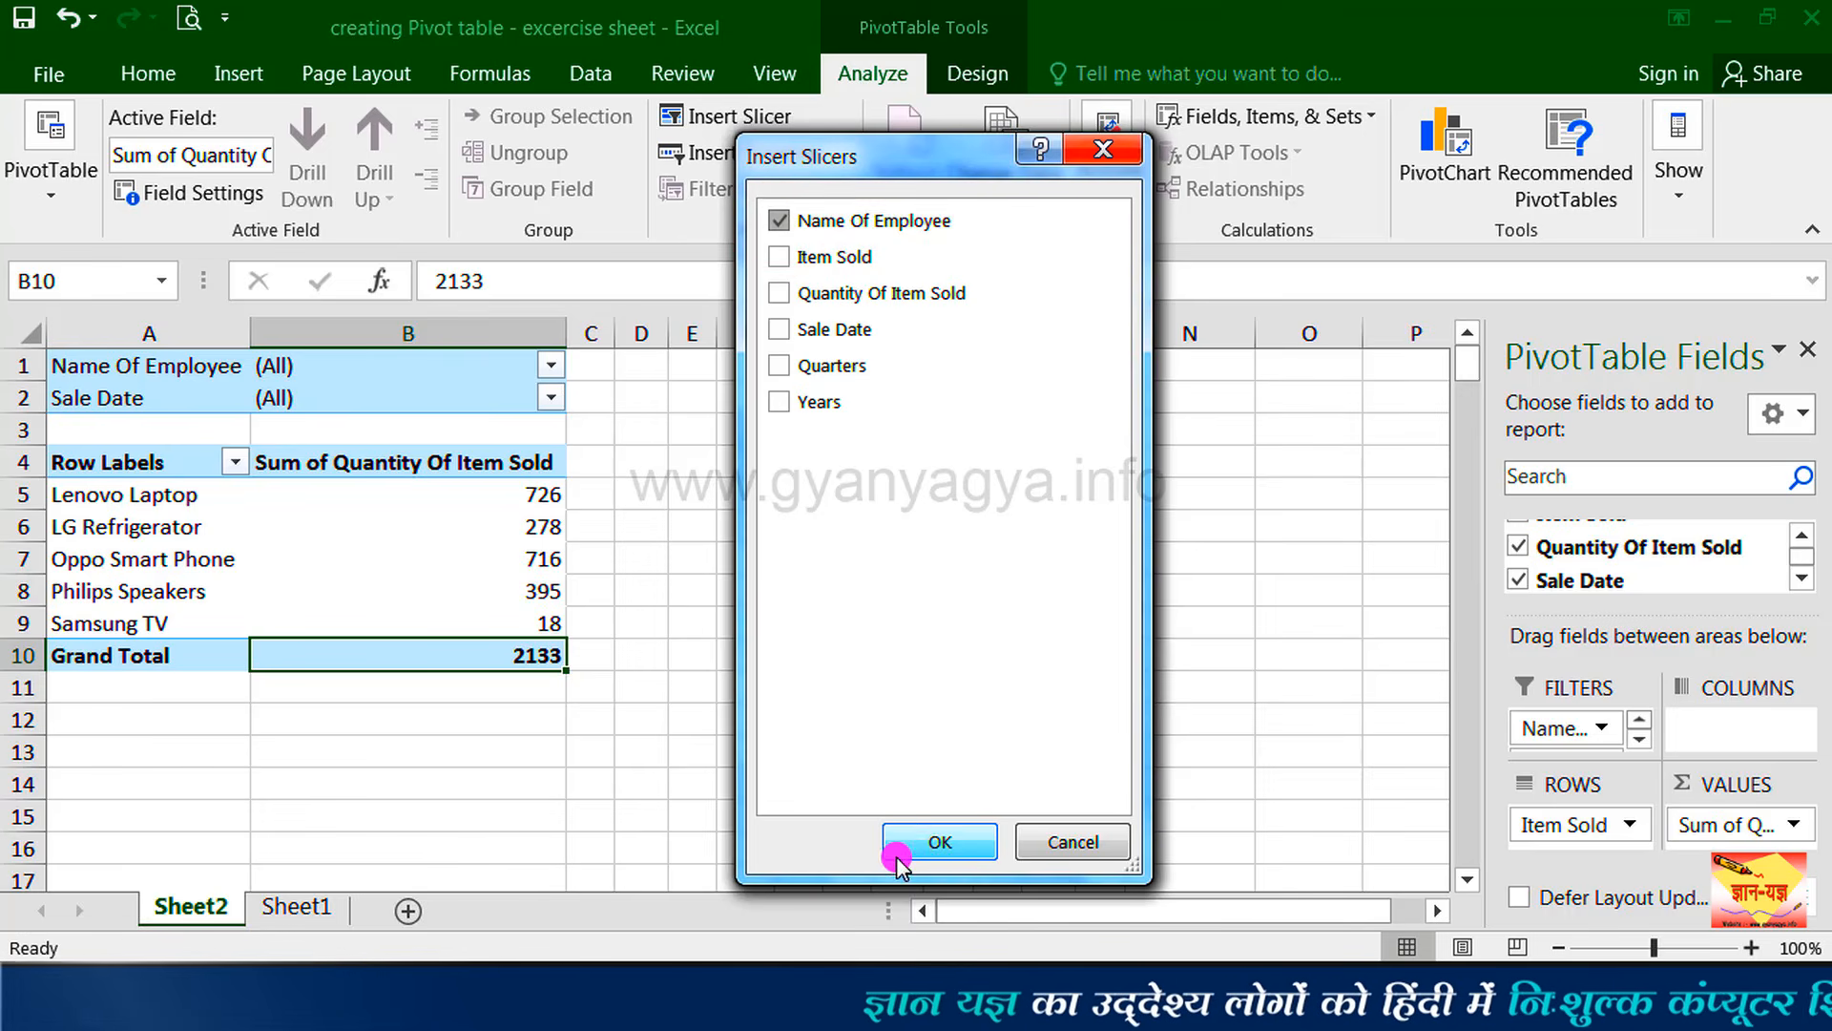
left_click(921, 840)
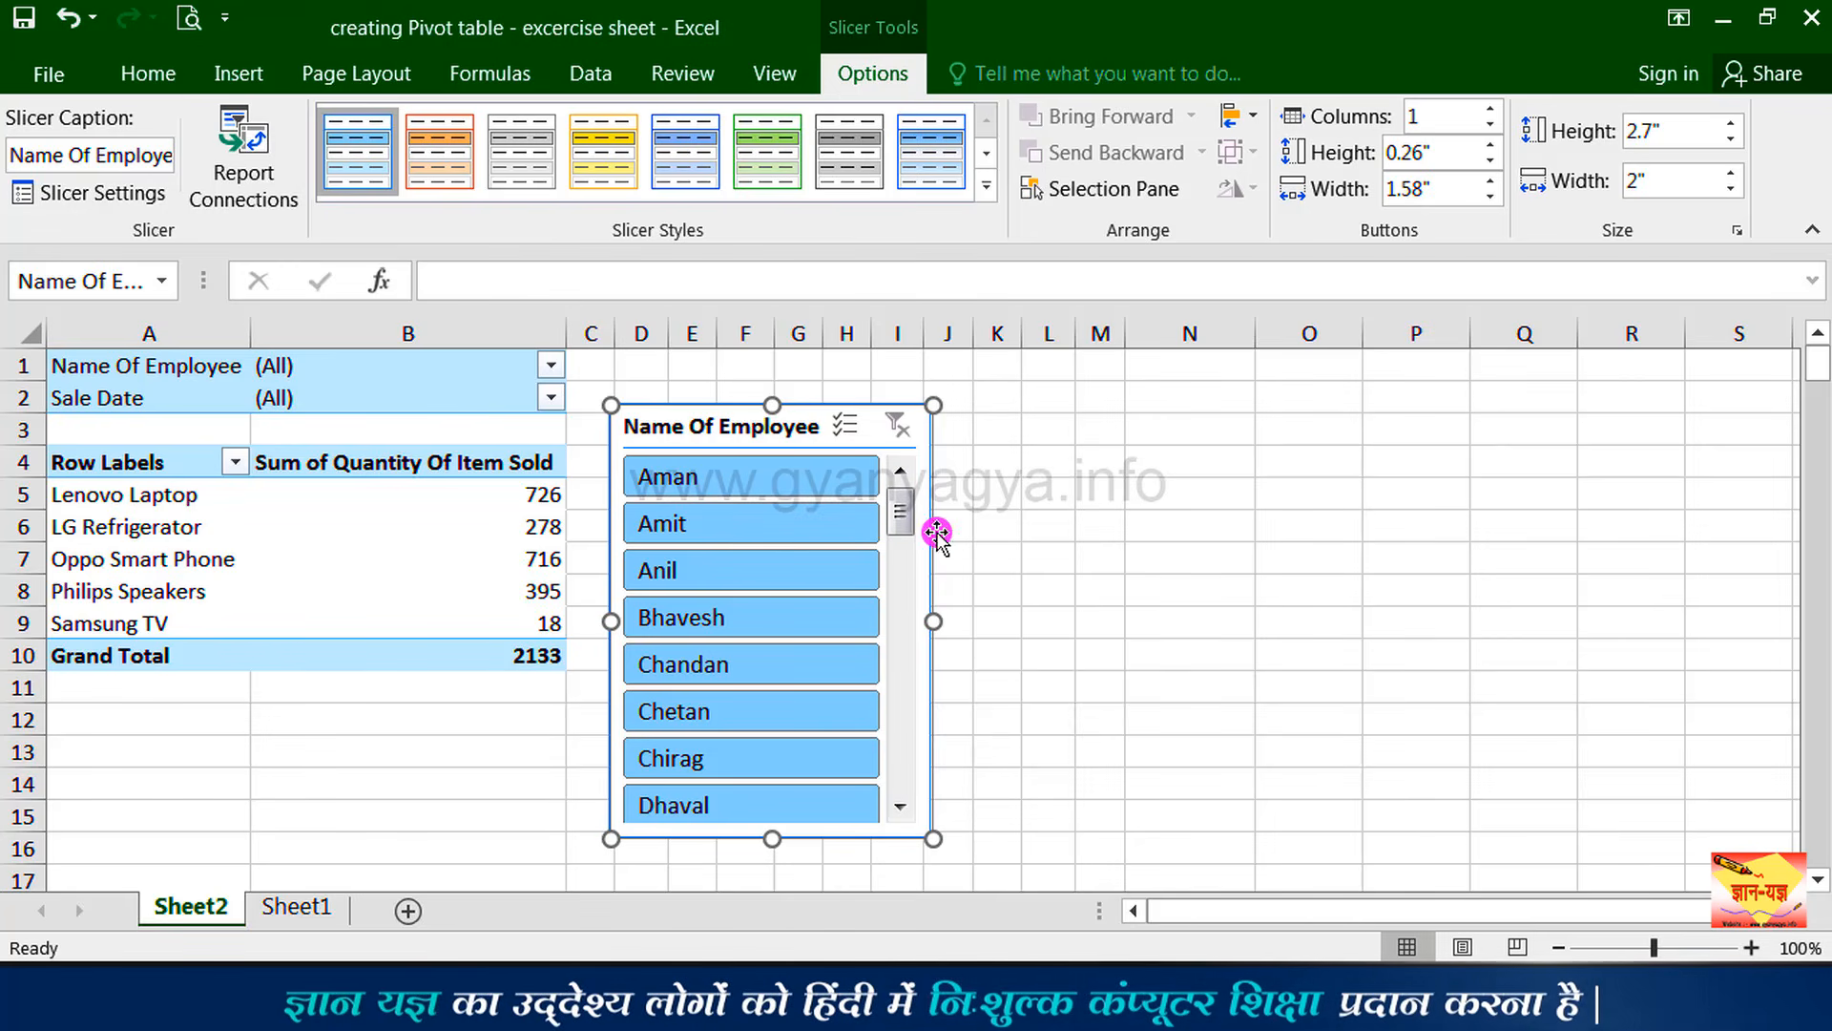
Look through the employees in the Name Of Employee slicer and filter the PivotTable to the second one listed.
left_click(898, 592)
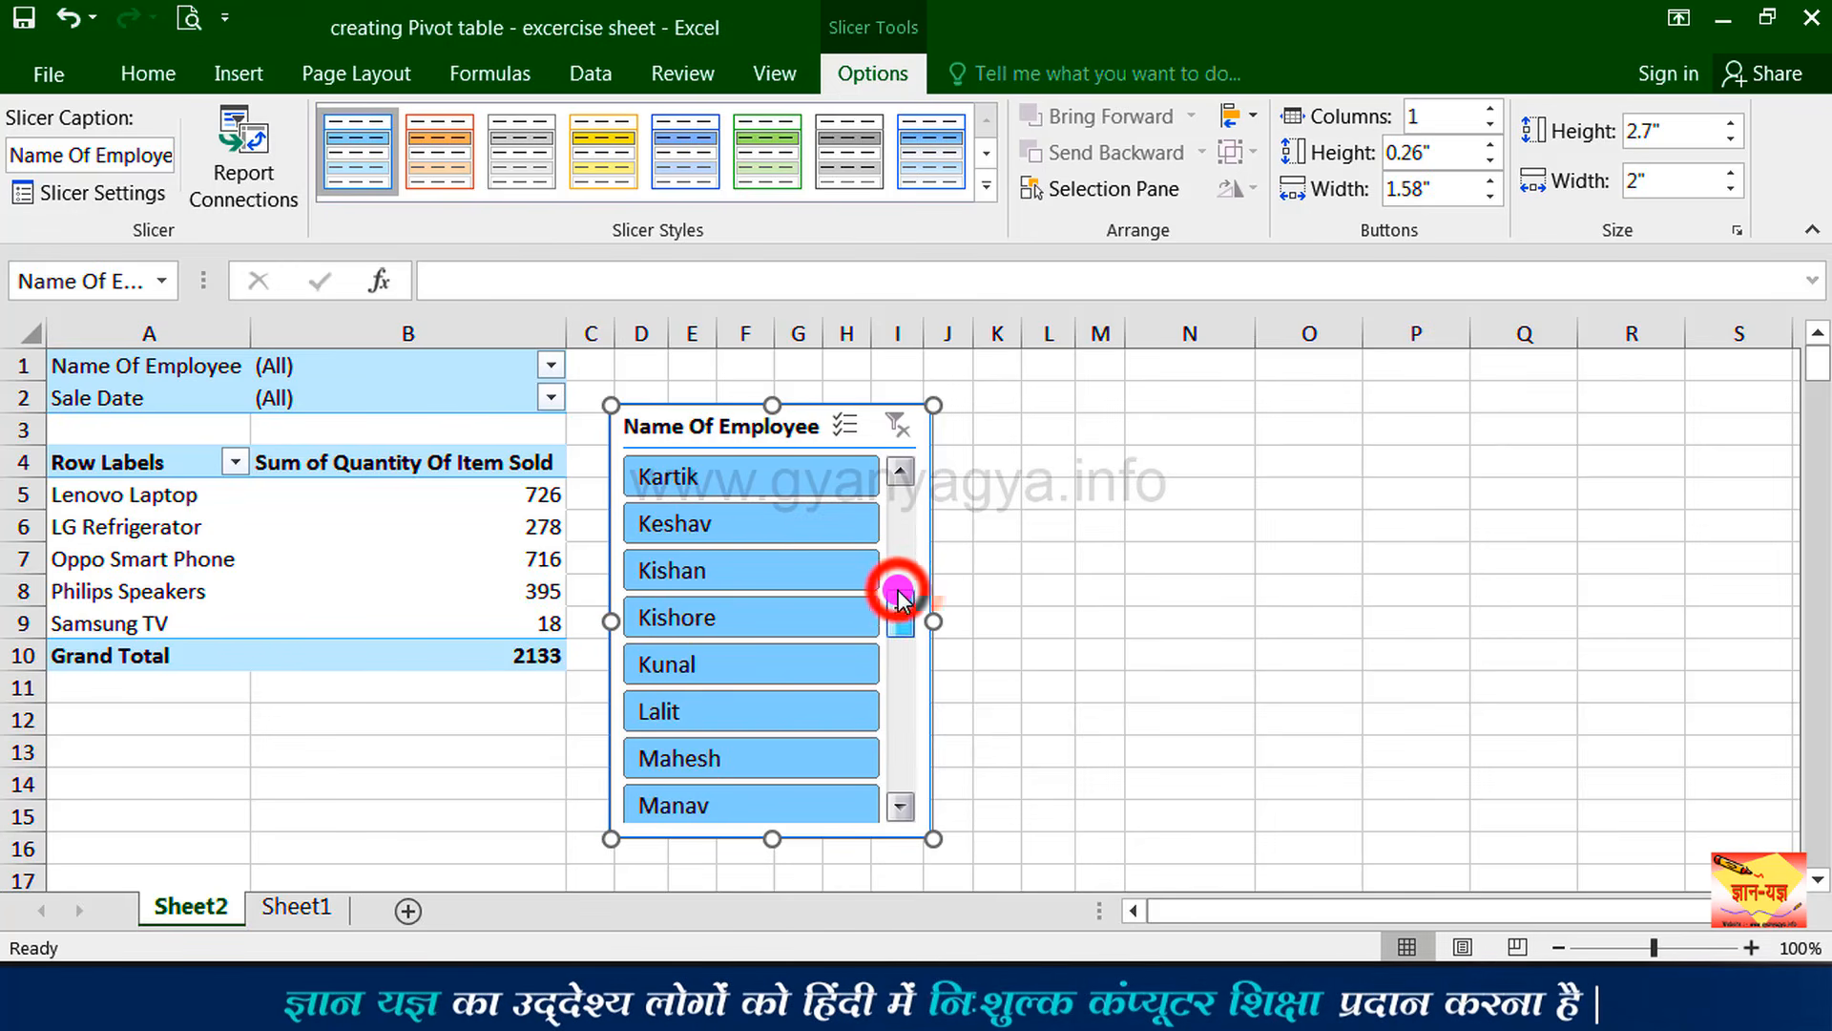
left_click(902, 672)
left_click(904, 771)
left_click(905, 768)
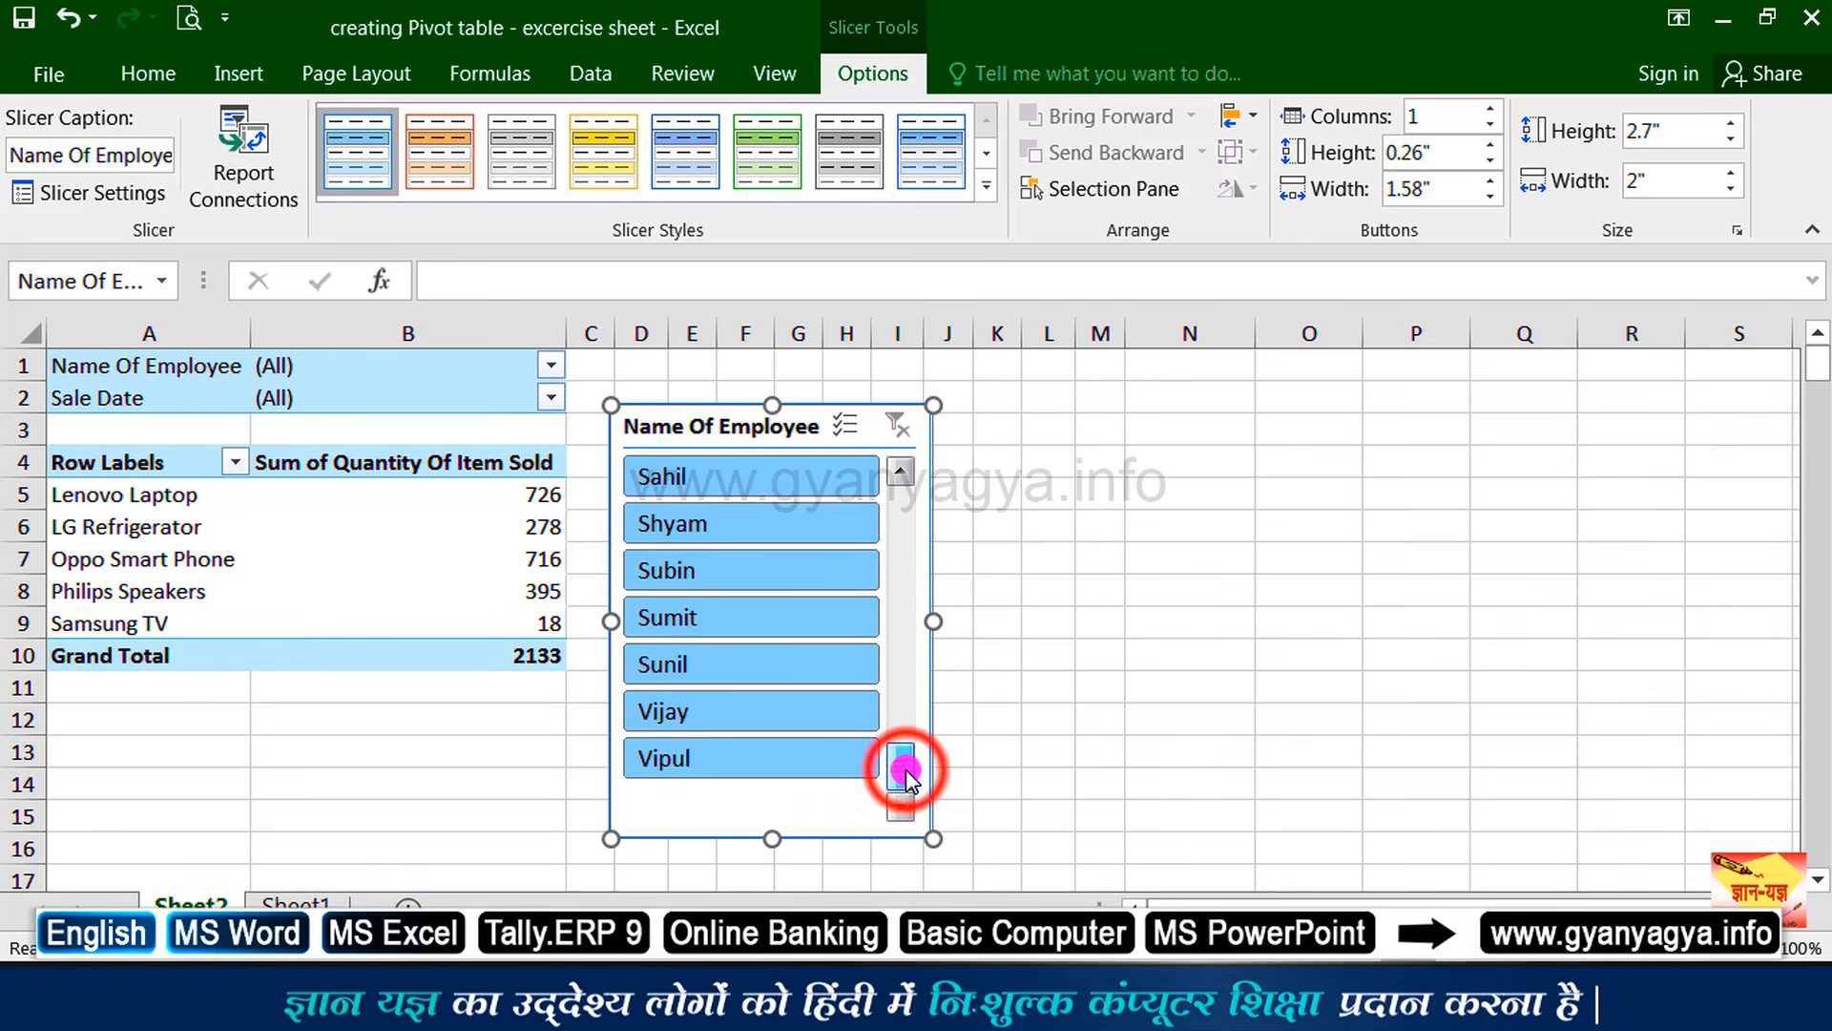
left_click(904, 580)
left_click(905, 584)
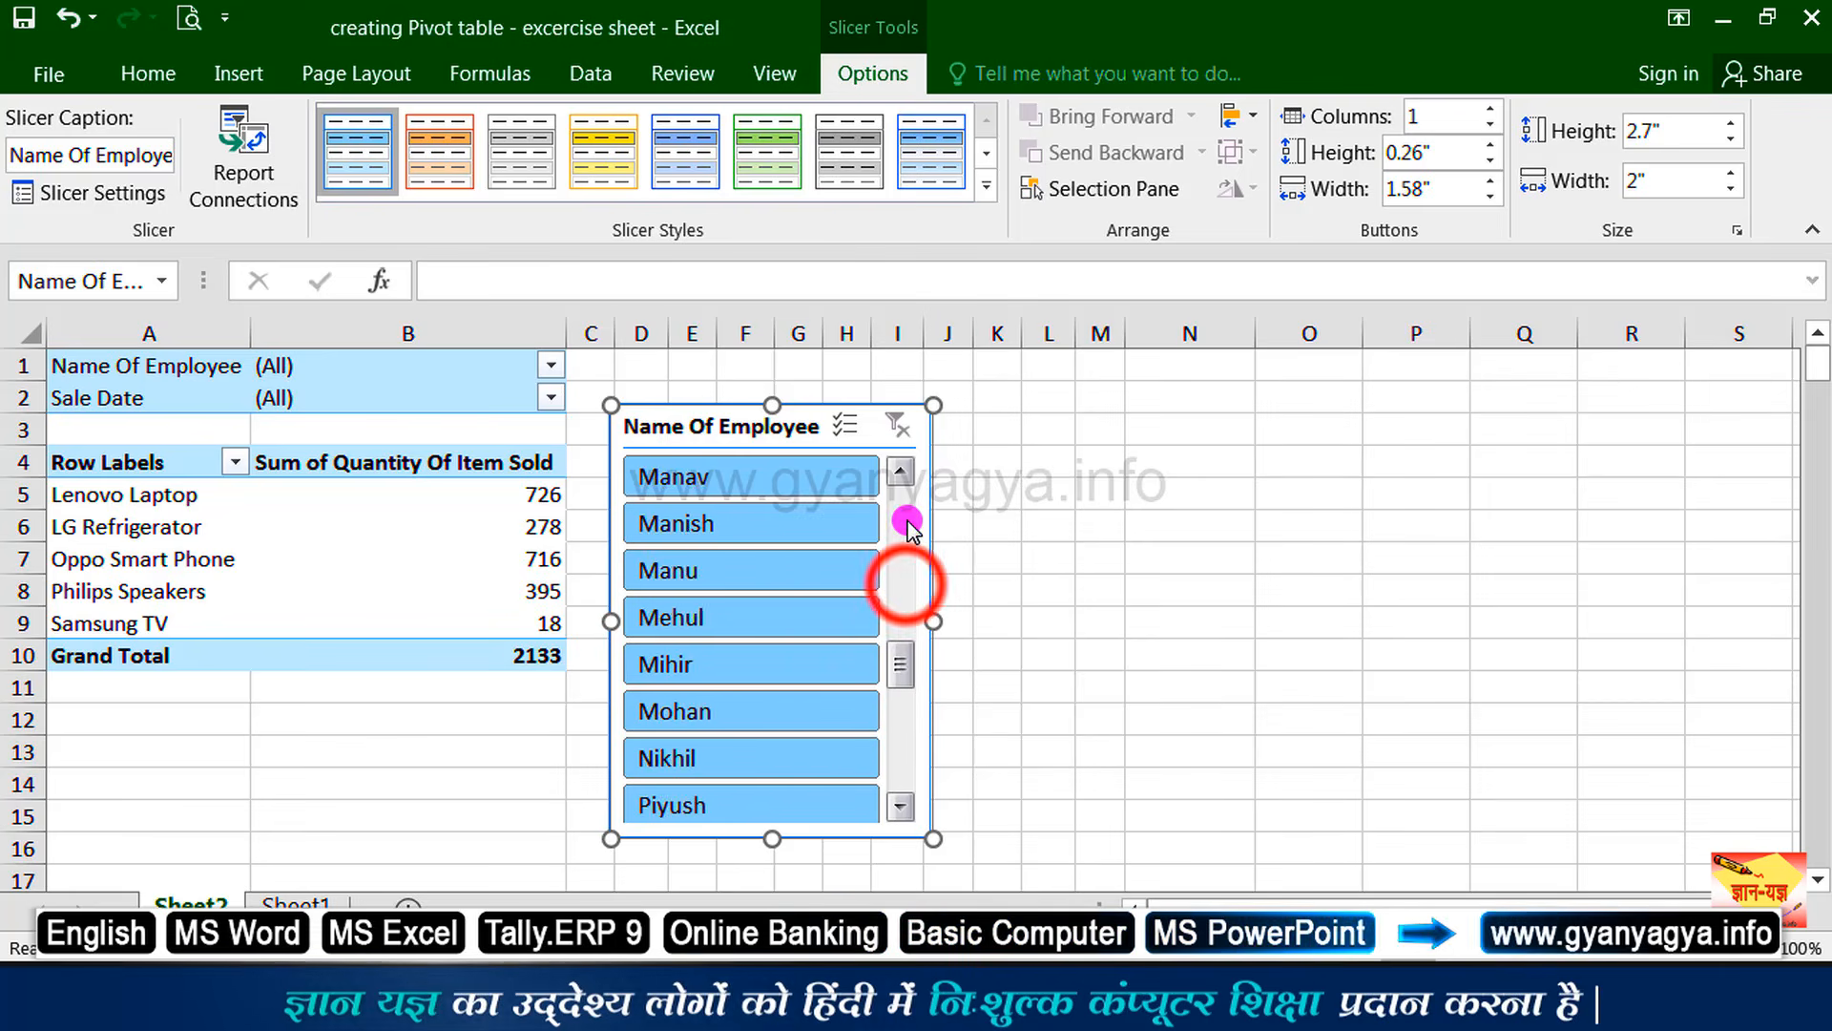
left_click(907, 523)
left_click(907, 520)
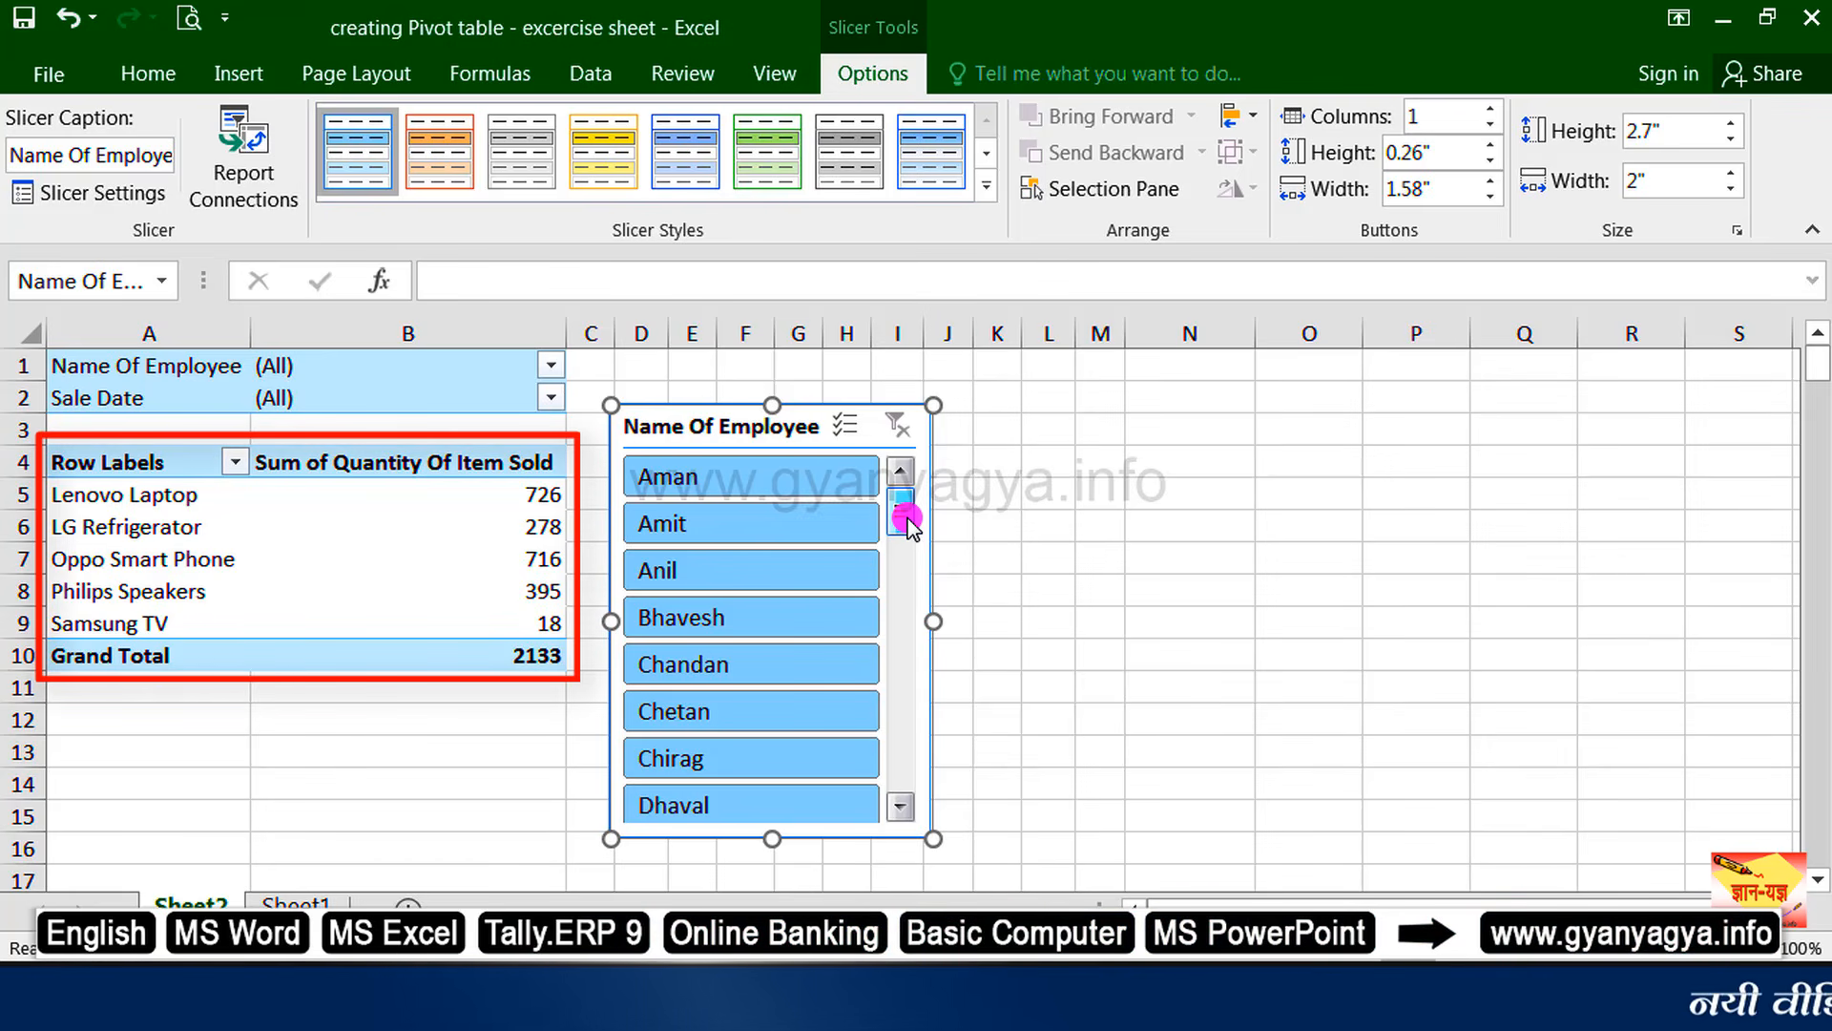
left_click(742, 525)
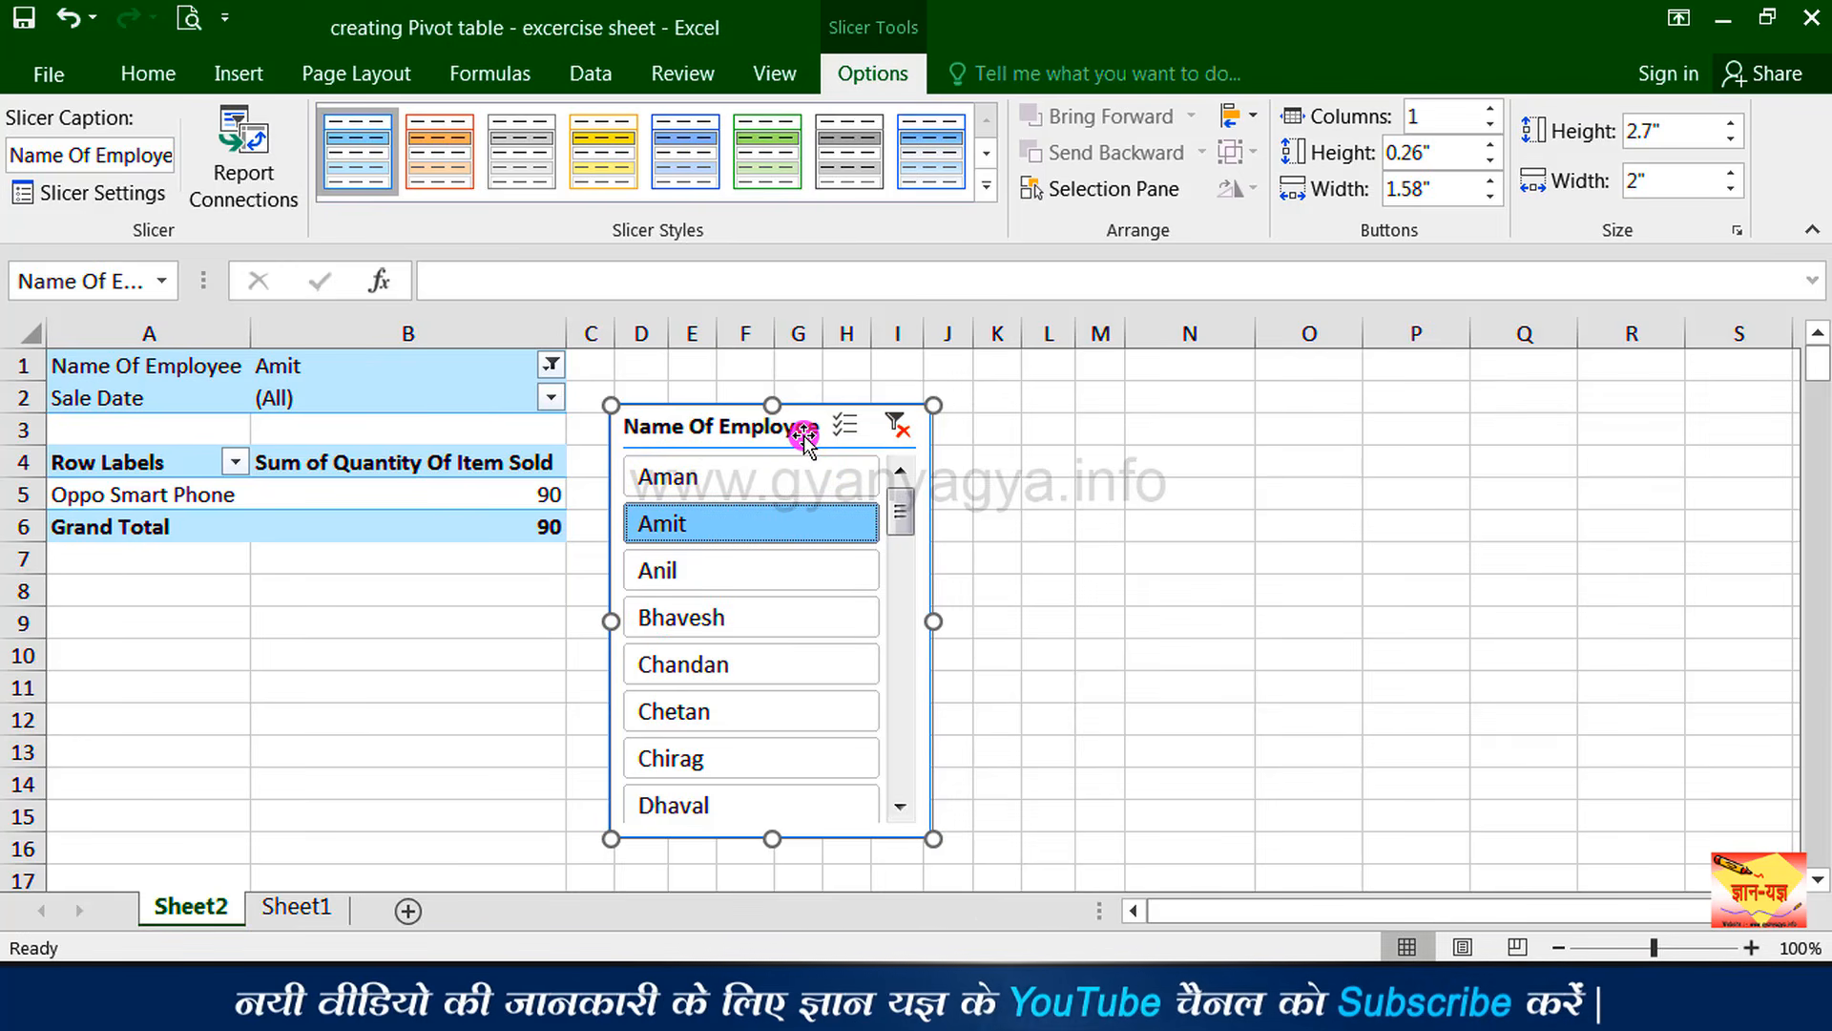
Turn on multi-select in the employee slicer, exclude the first, fourth, sixth and eighth employees, and clear the filter.
left_click(861, 431)
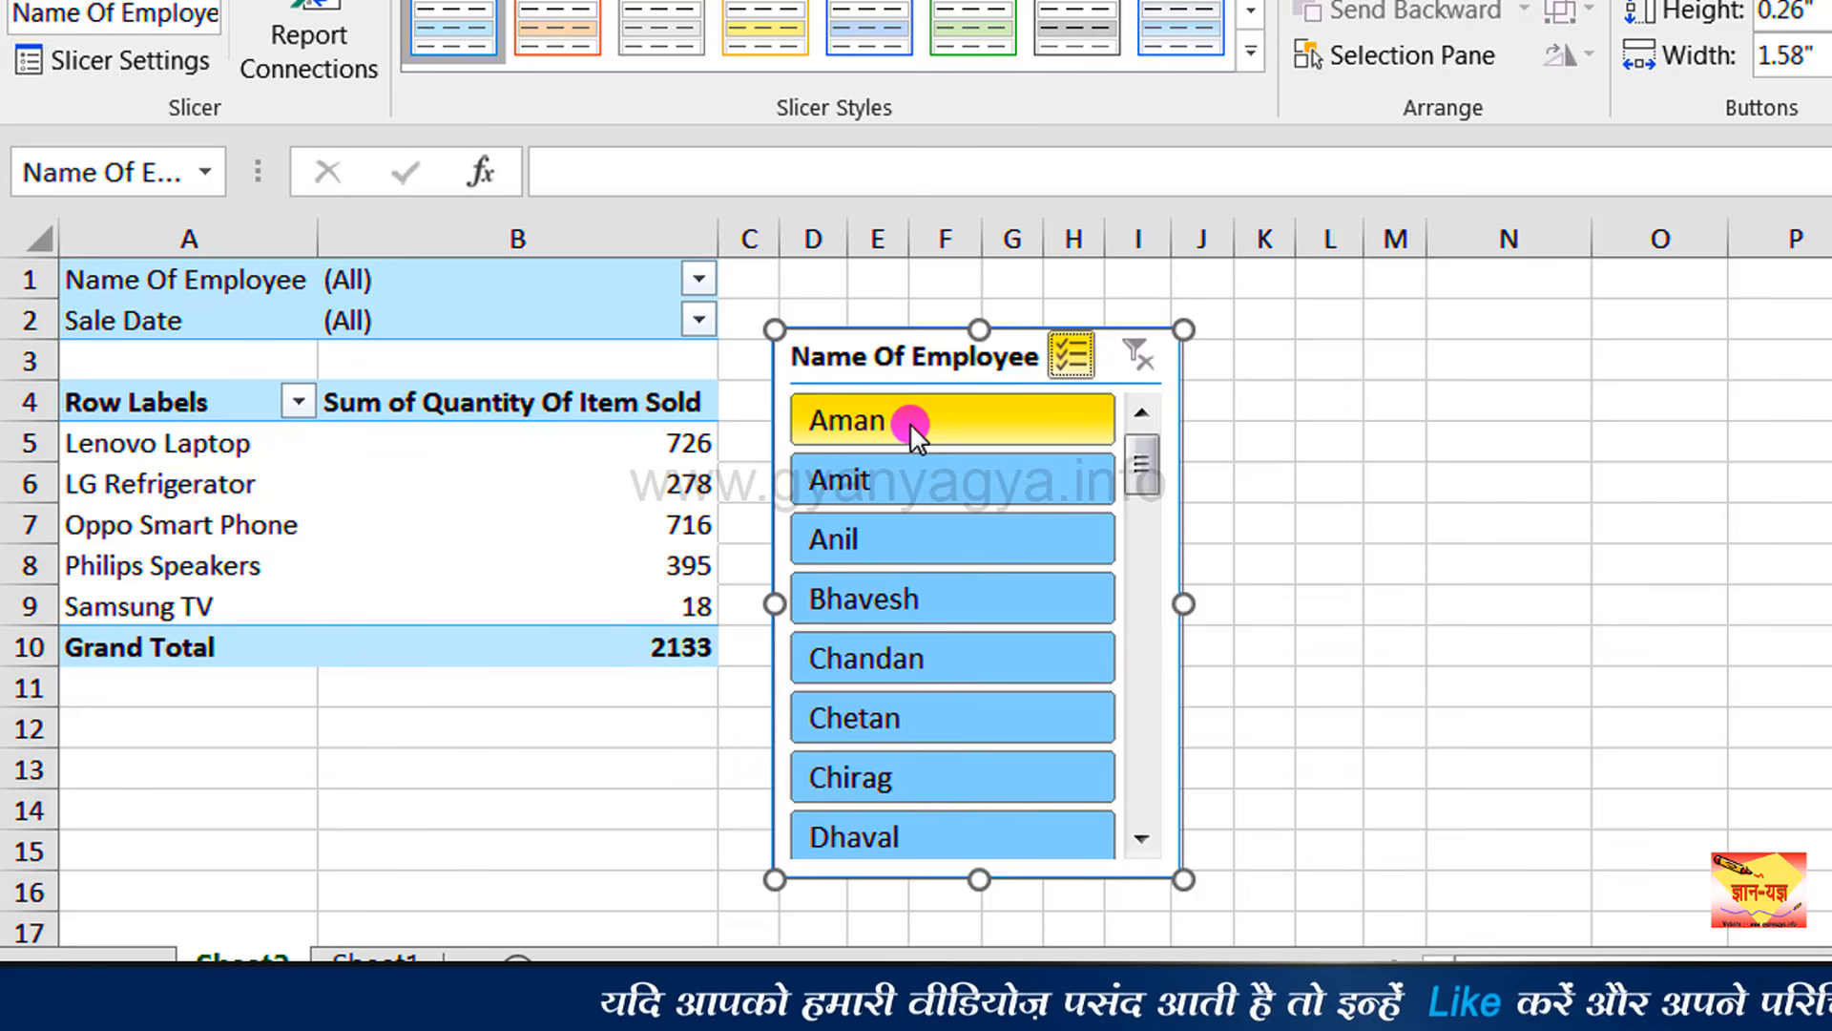
left_click(908, 421)
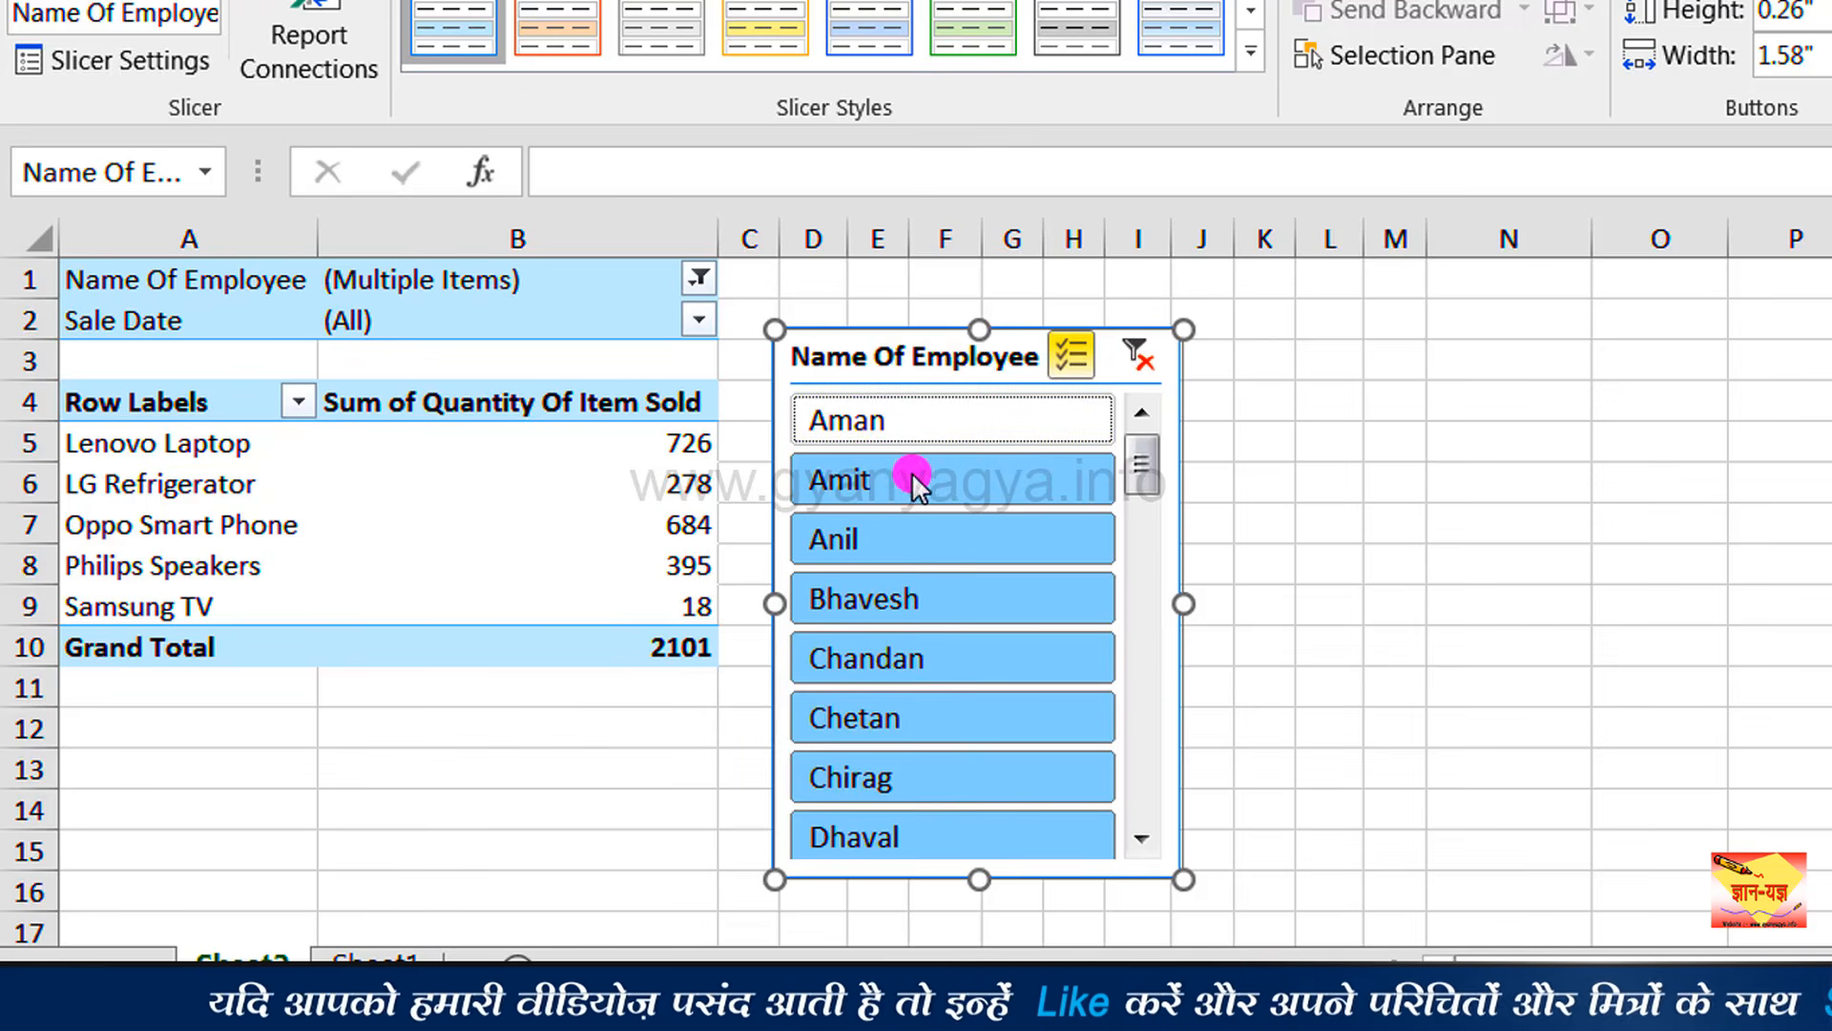
left_click(897, 590)
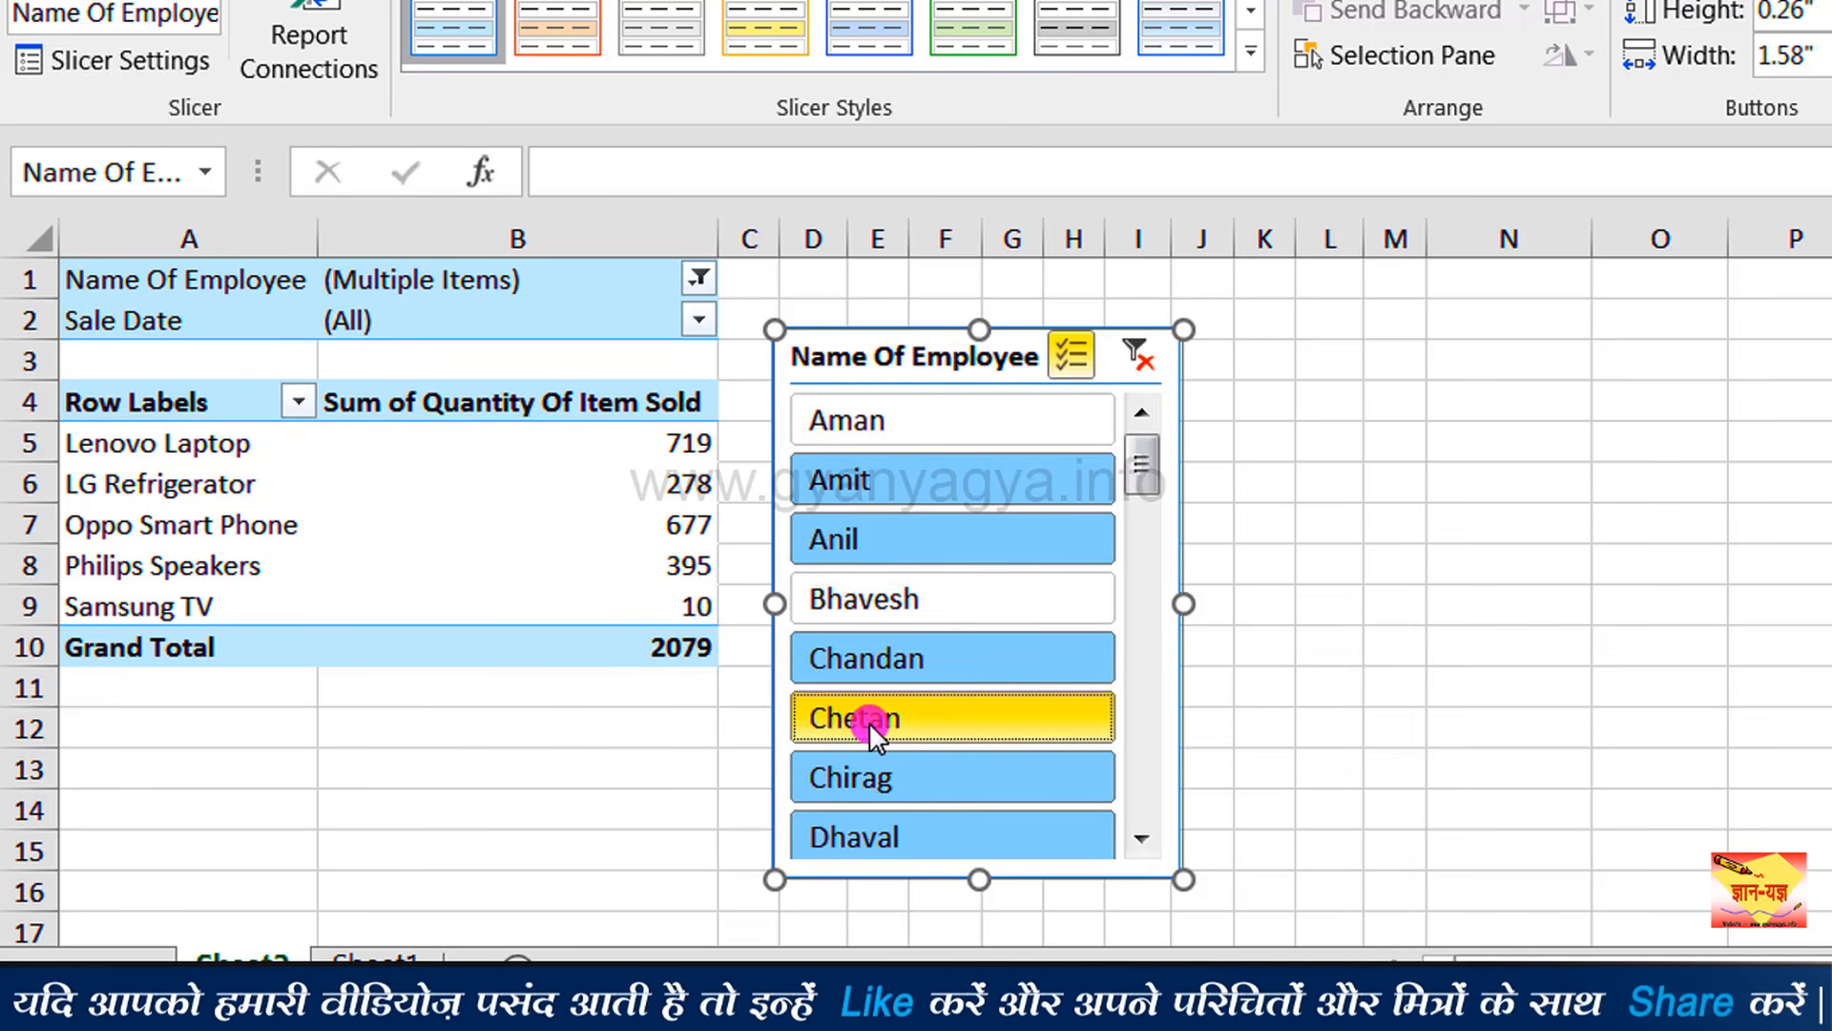
left_click(869, 721)
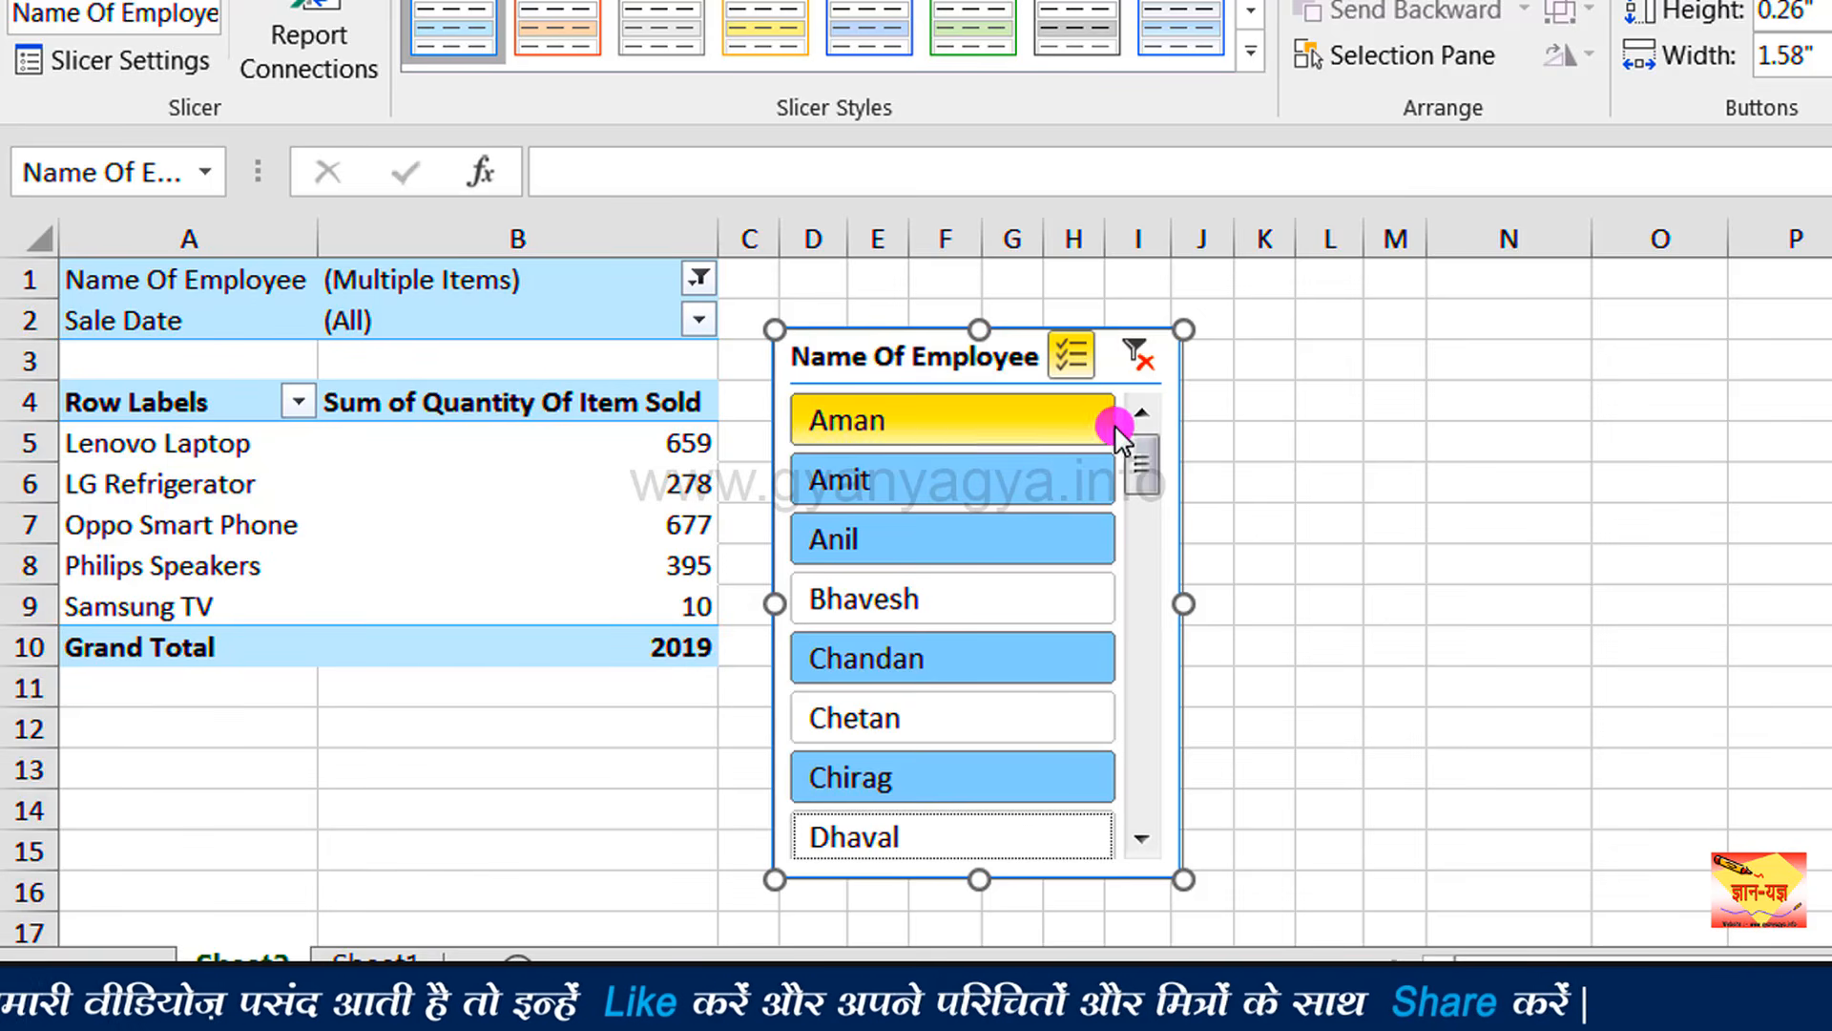
left_click(1142, 352)
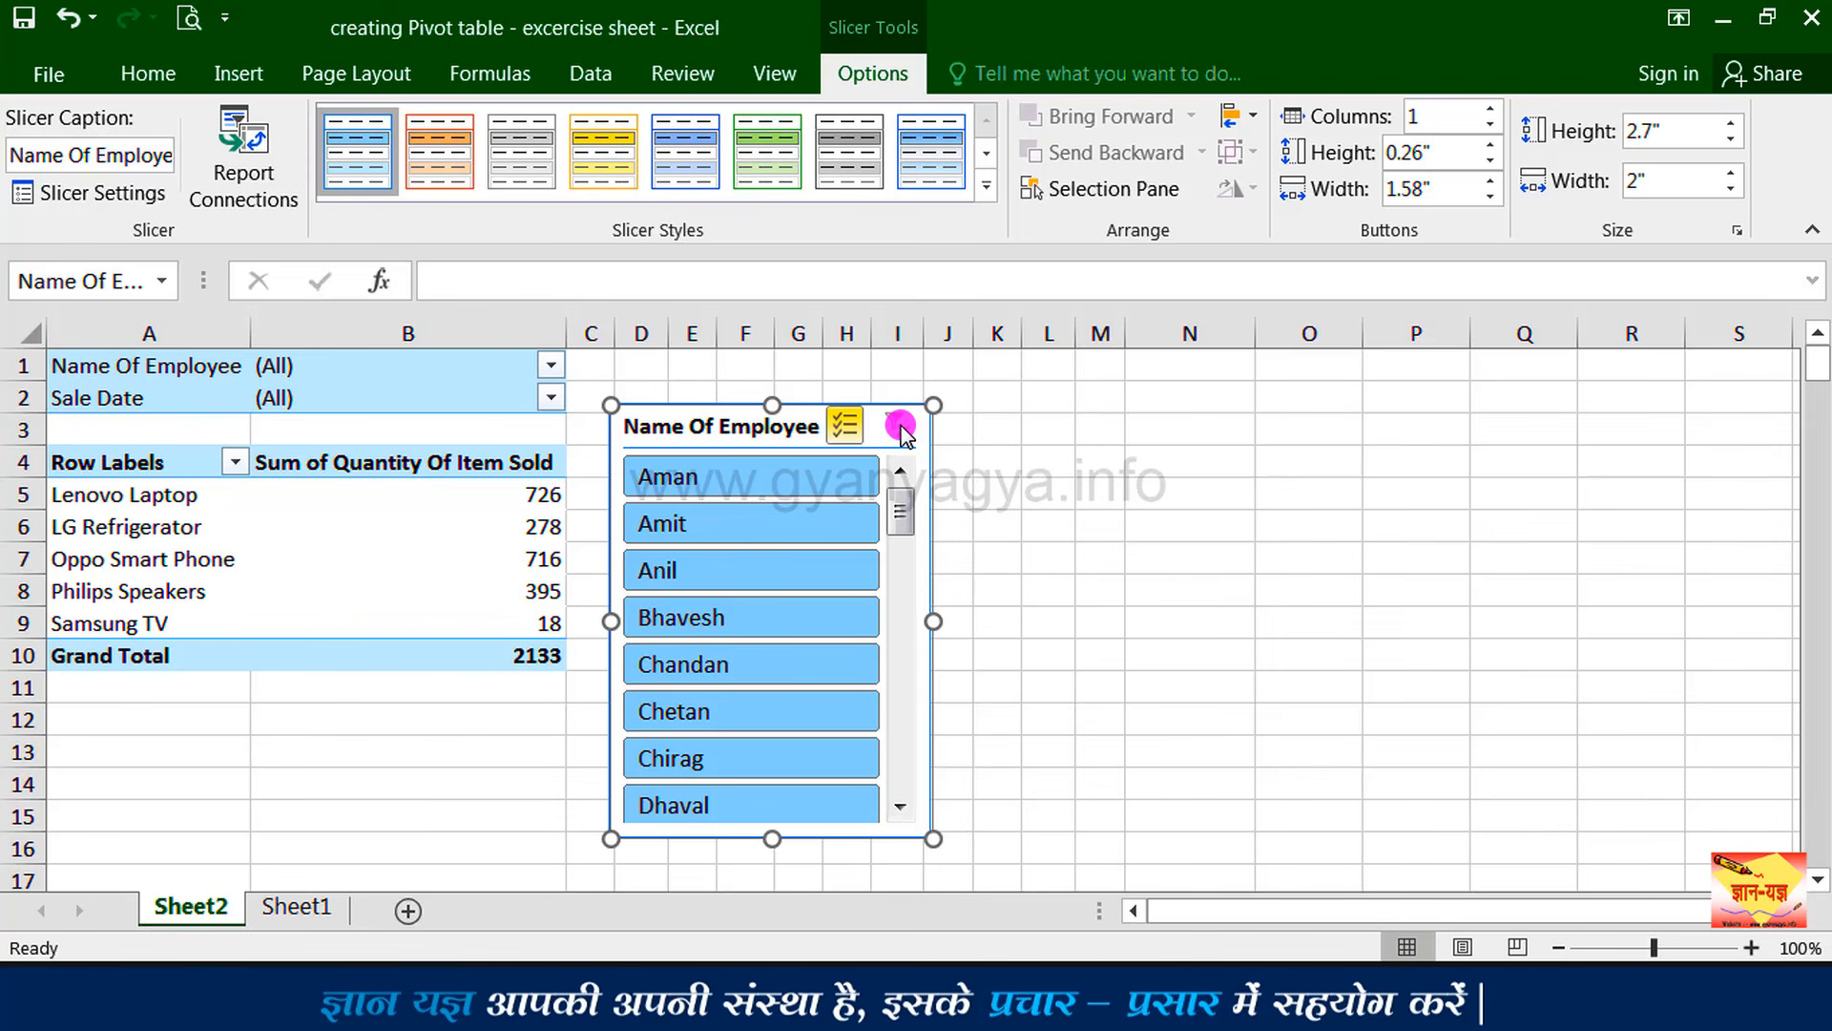
Insert a slicer for the Sale Date field and place it beside the Name Of Employee slicer.
left_click(455, 399)
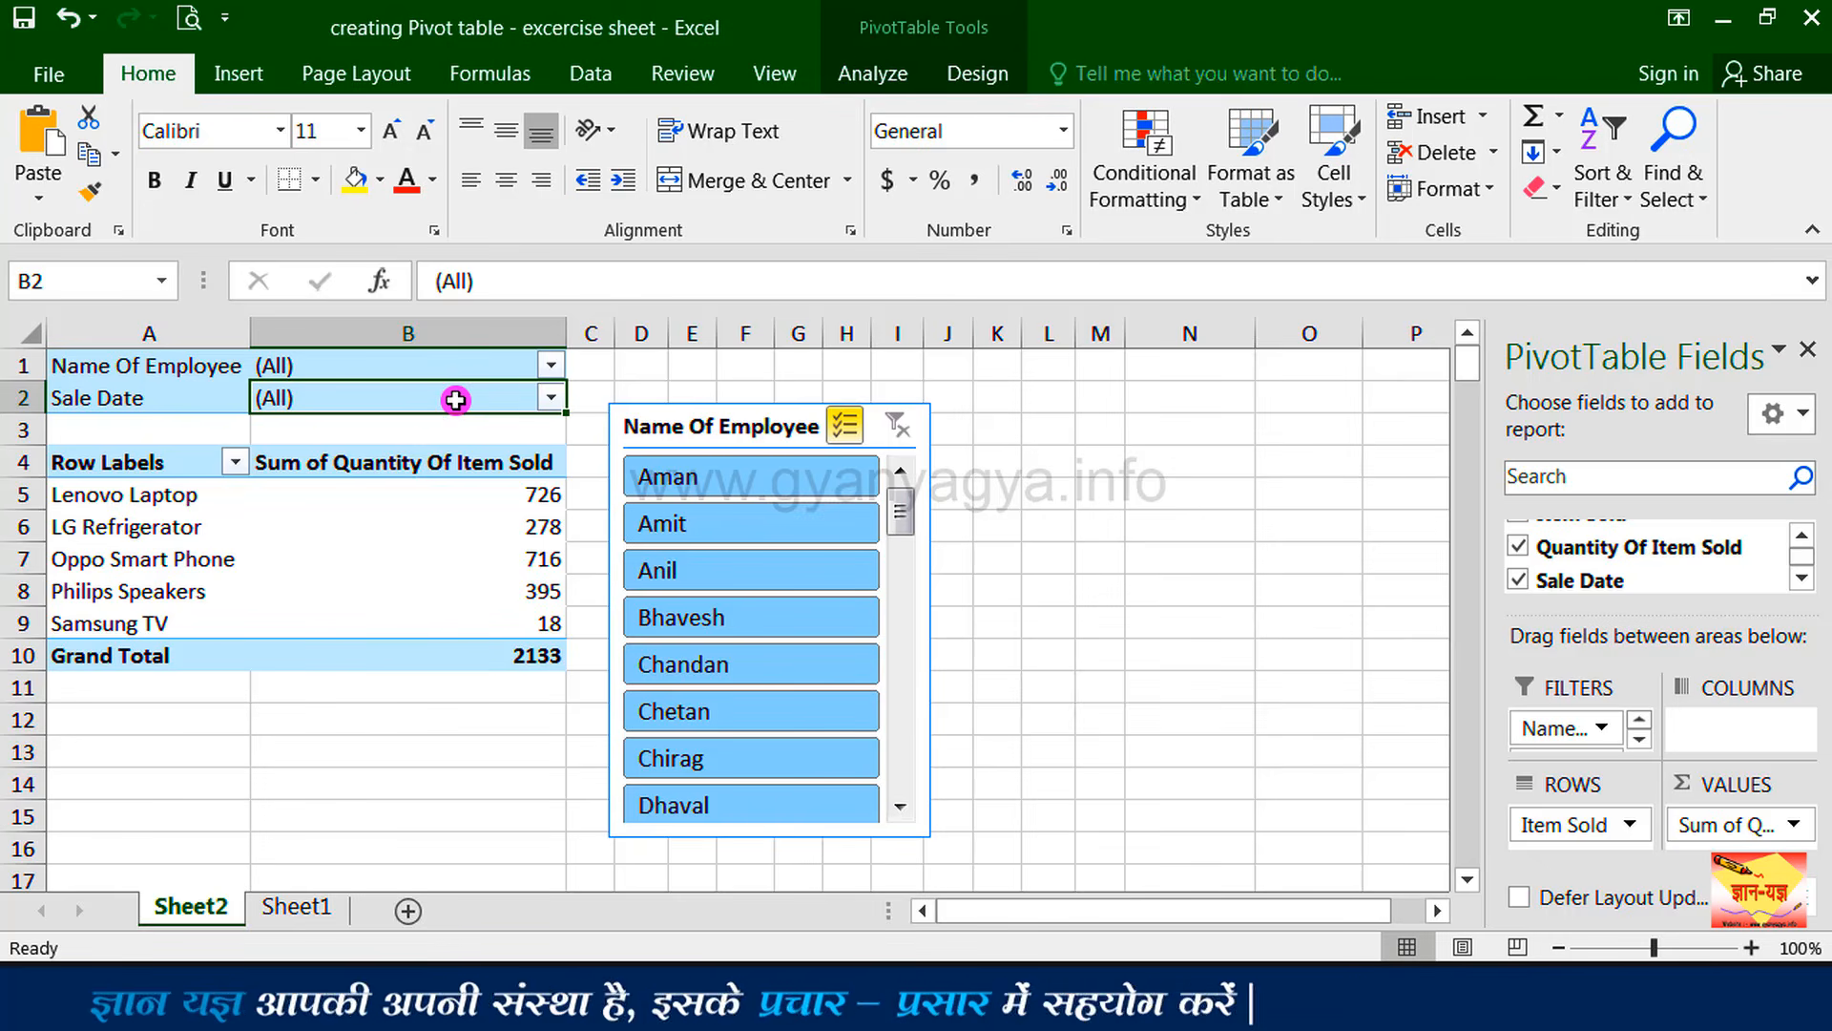
left_click(913, 69)
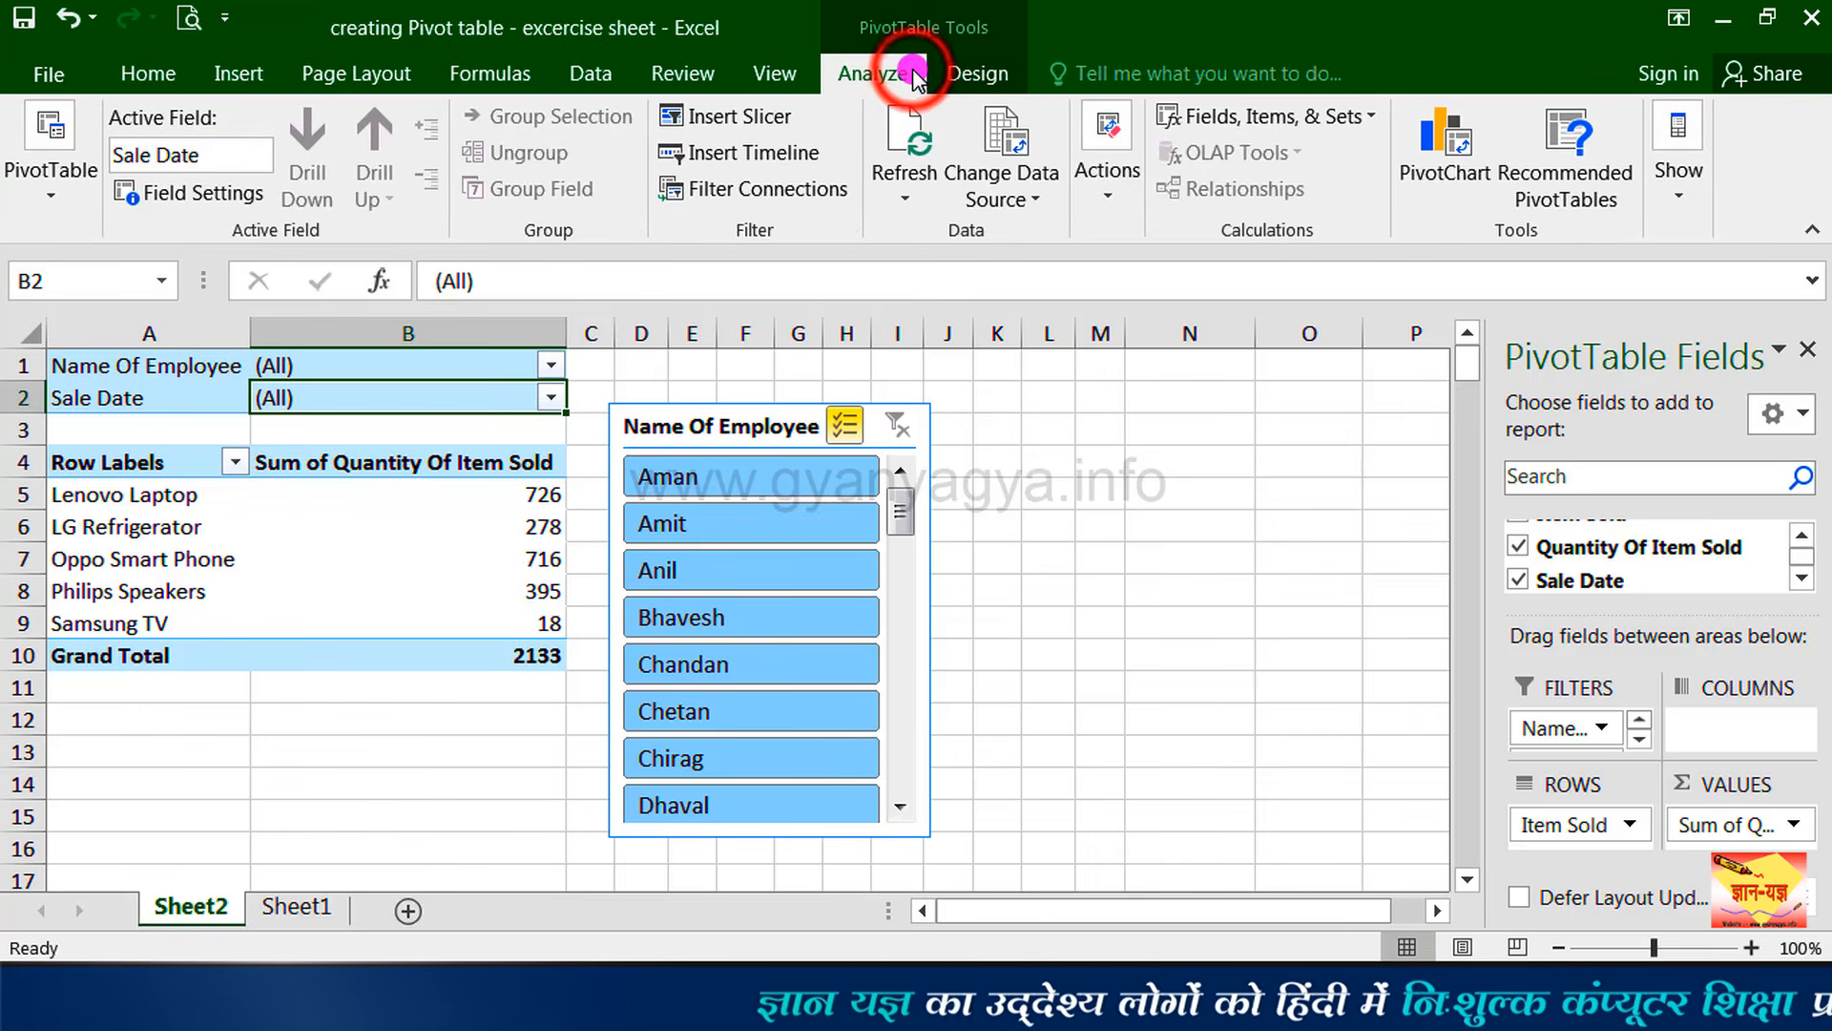
left_click(775, 118)
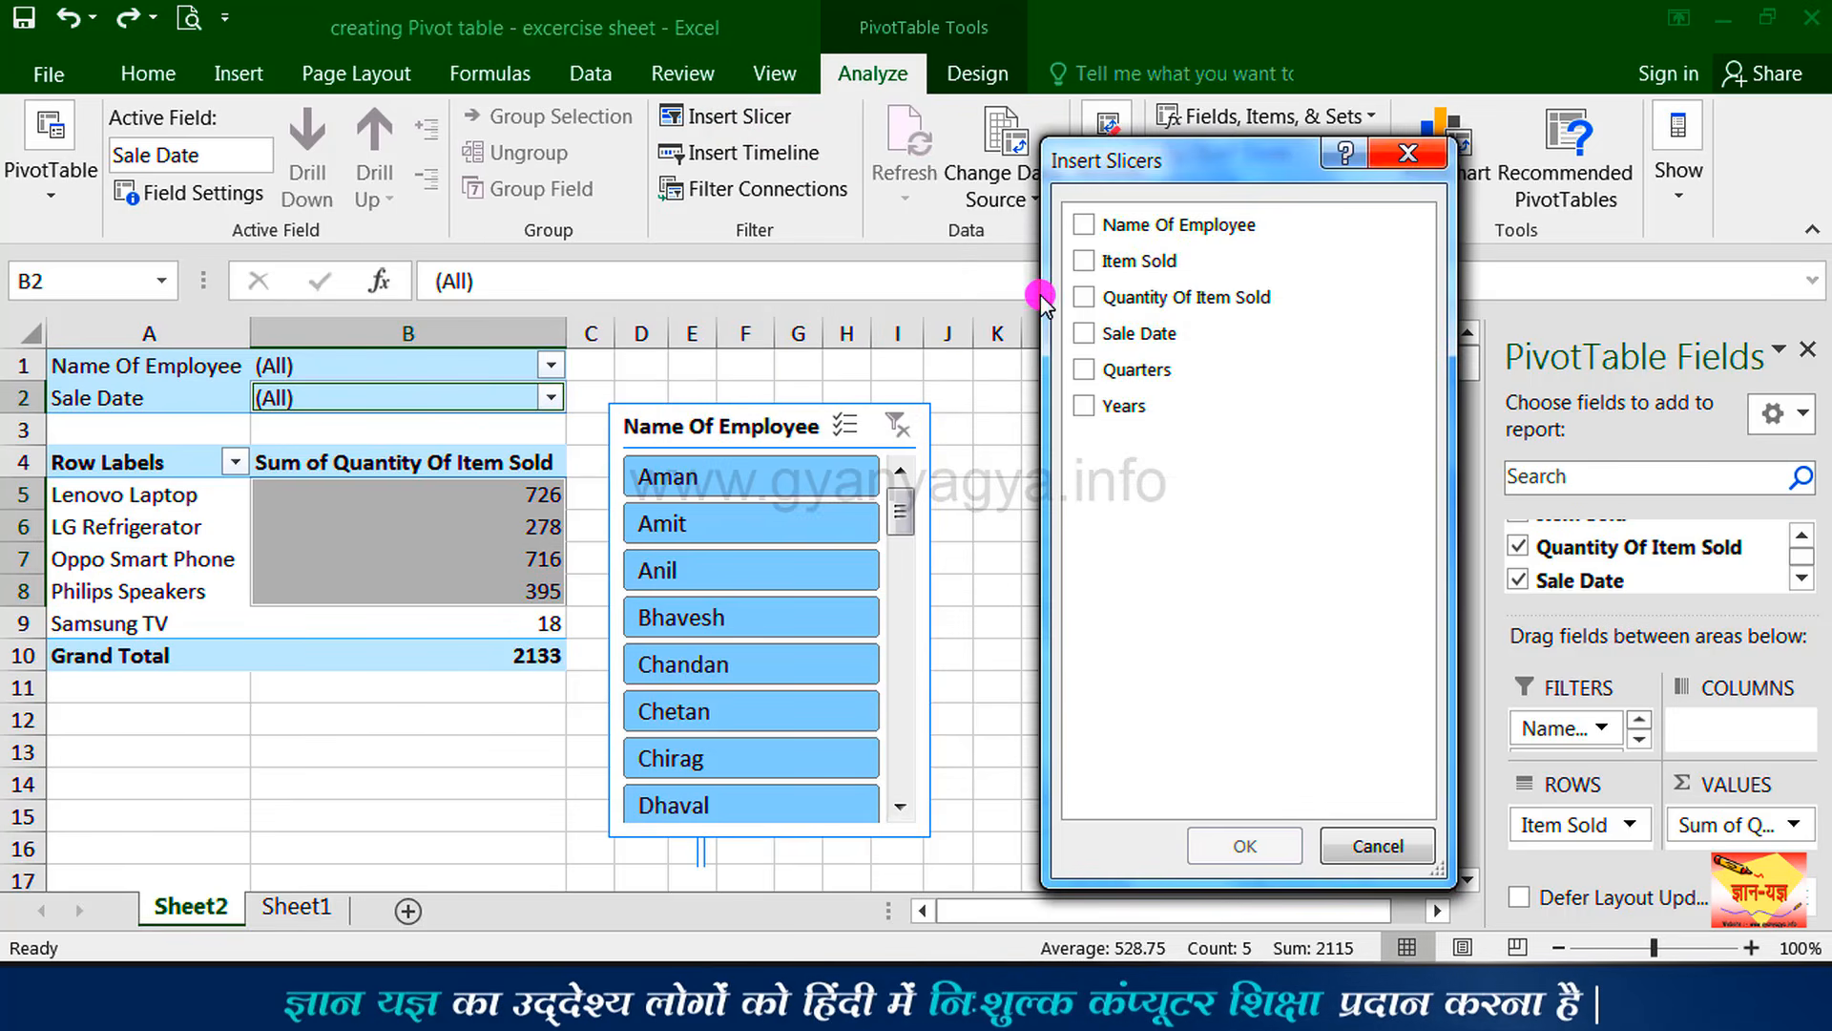
left_click(1097, 334)
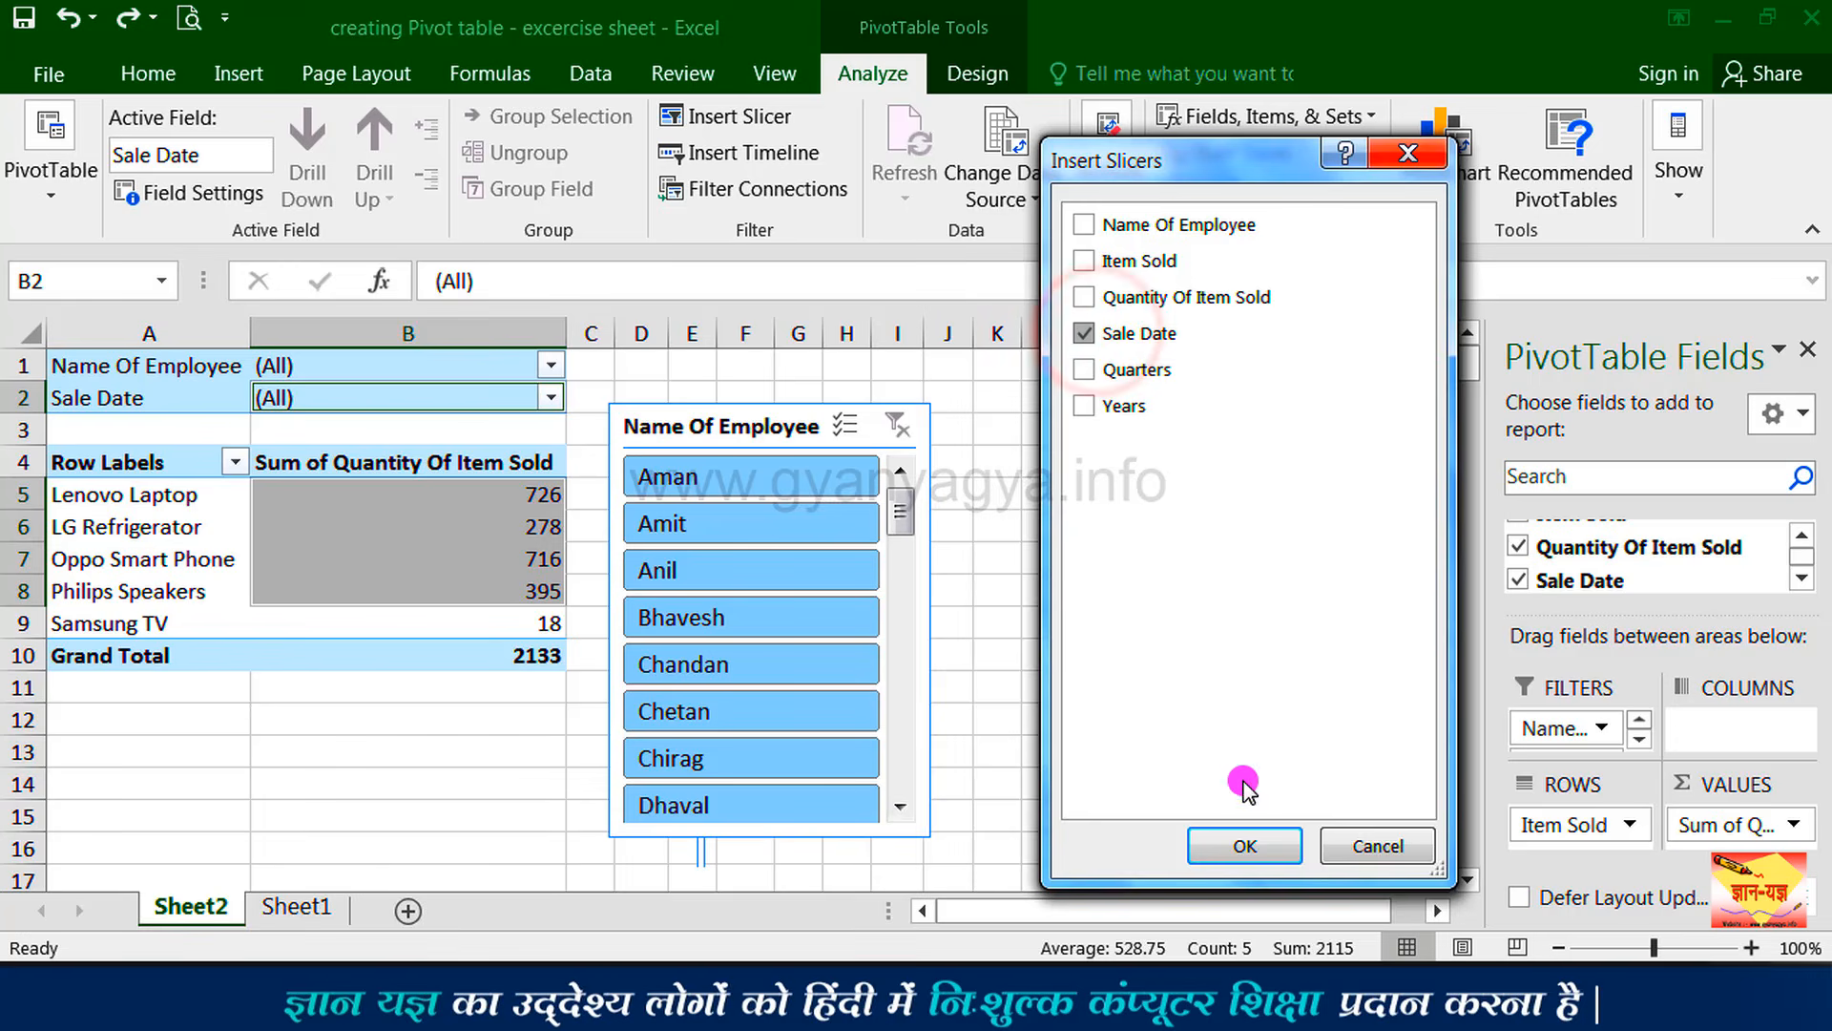
left_click(1231, 845)
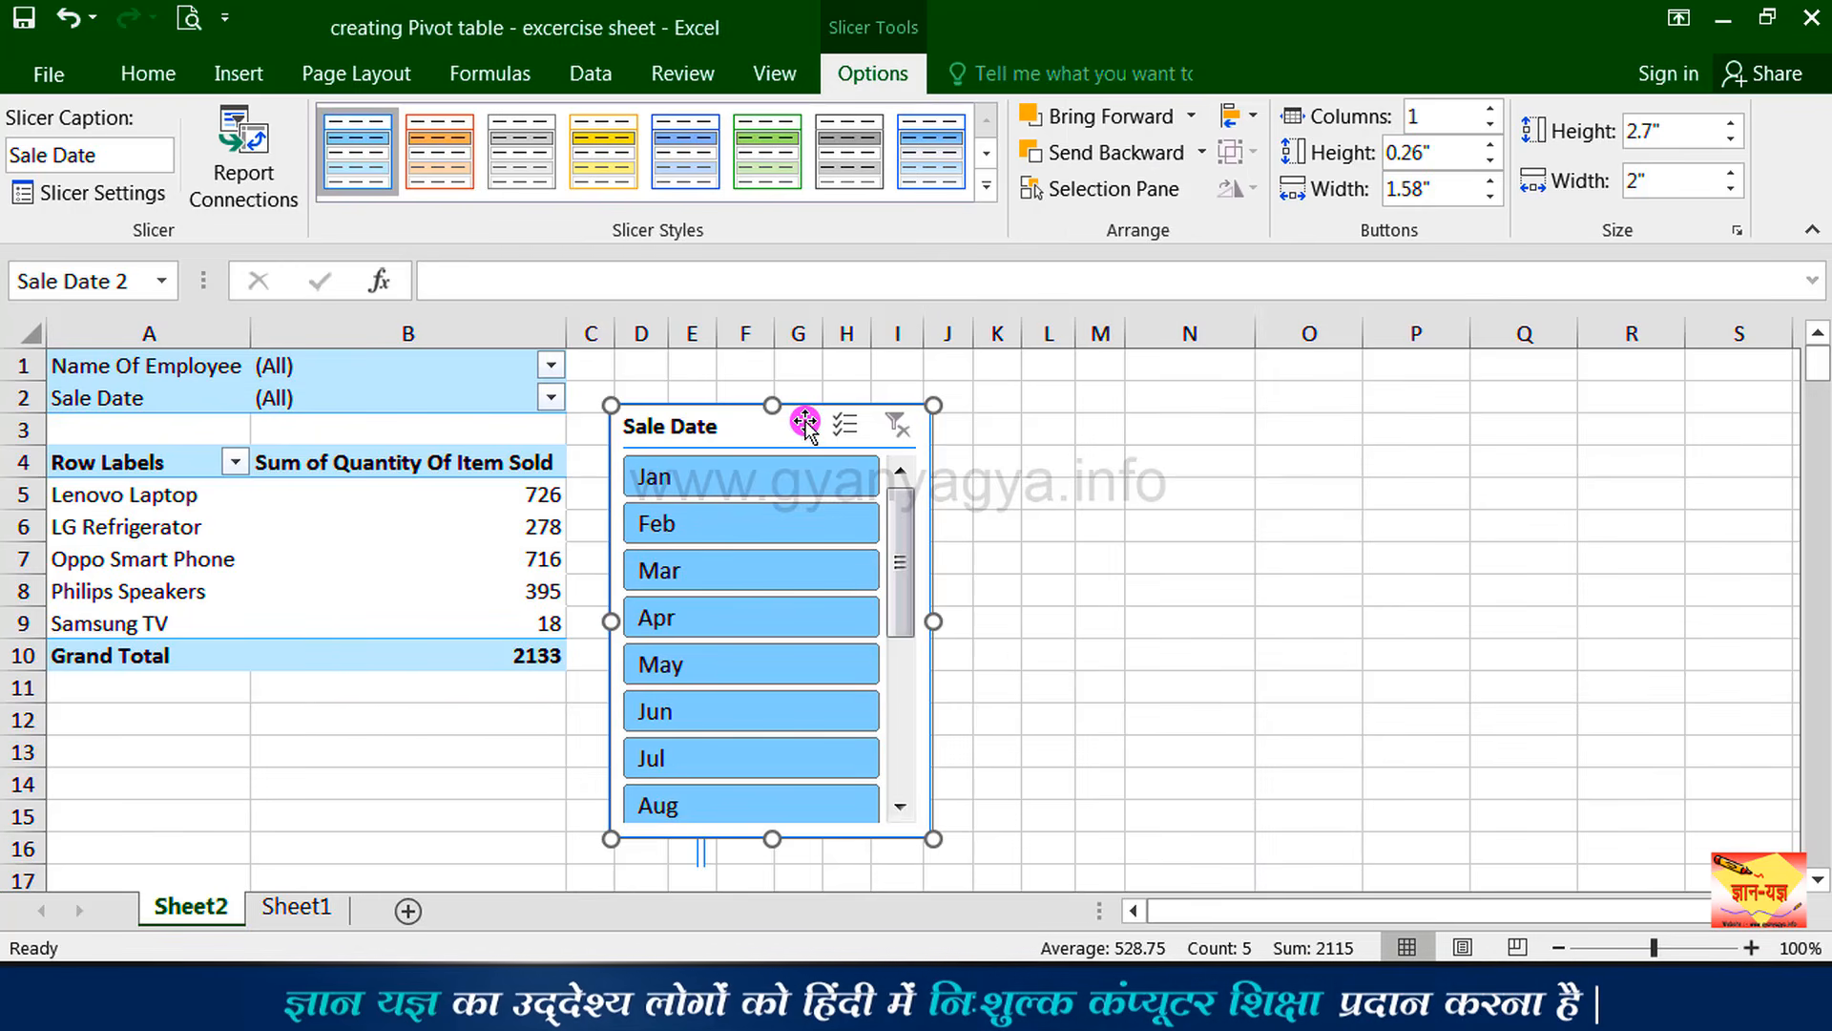
left_click_drag(804, 422, 1165, 421)
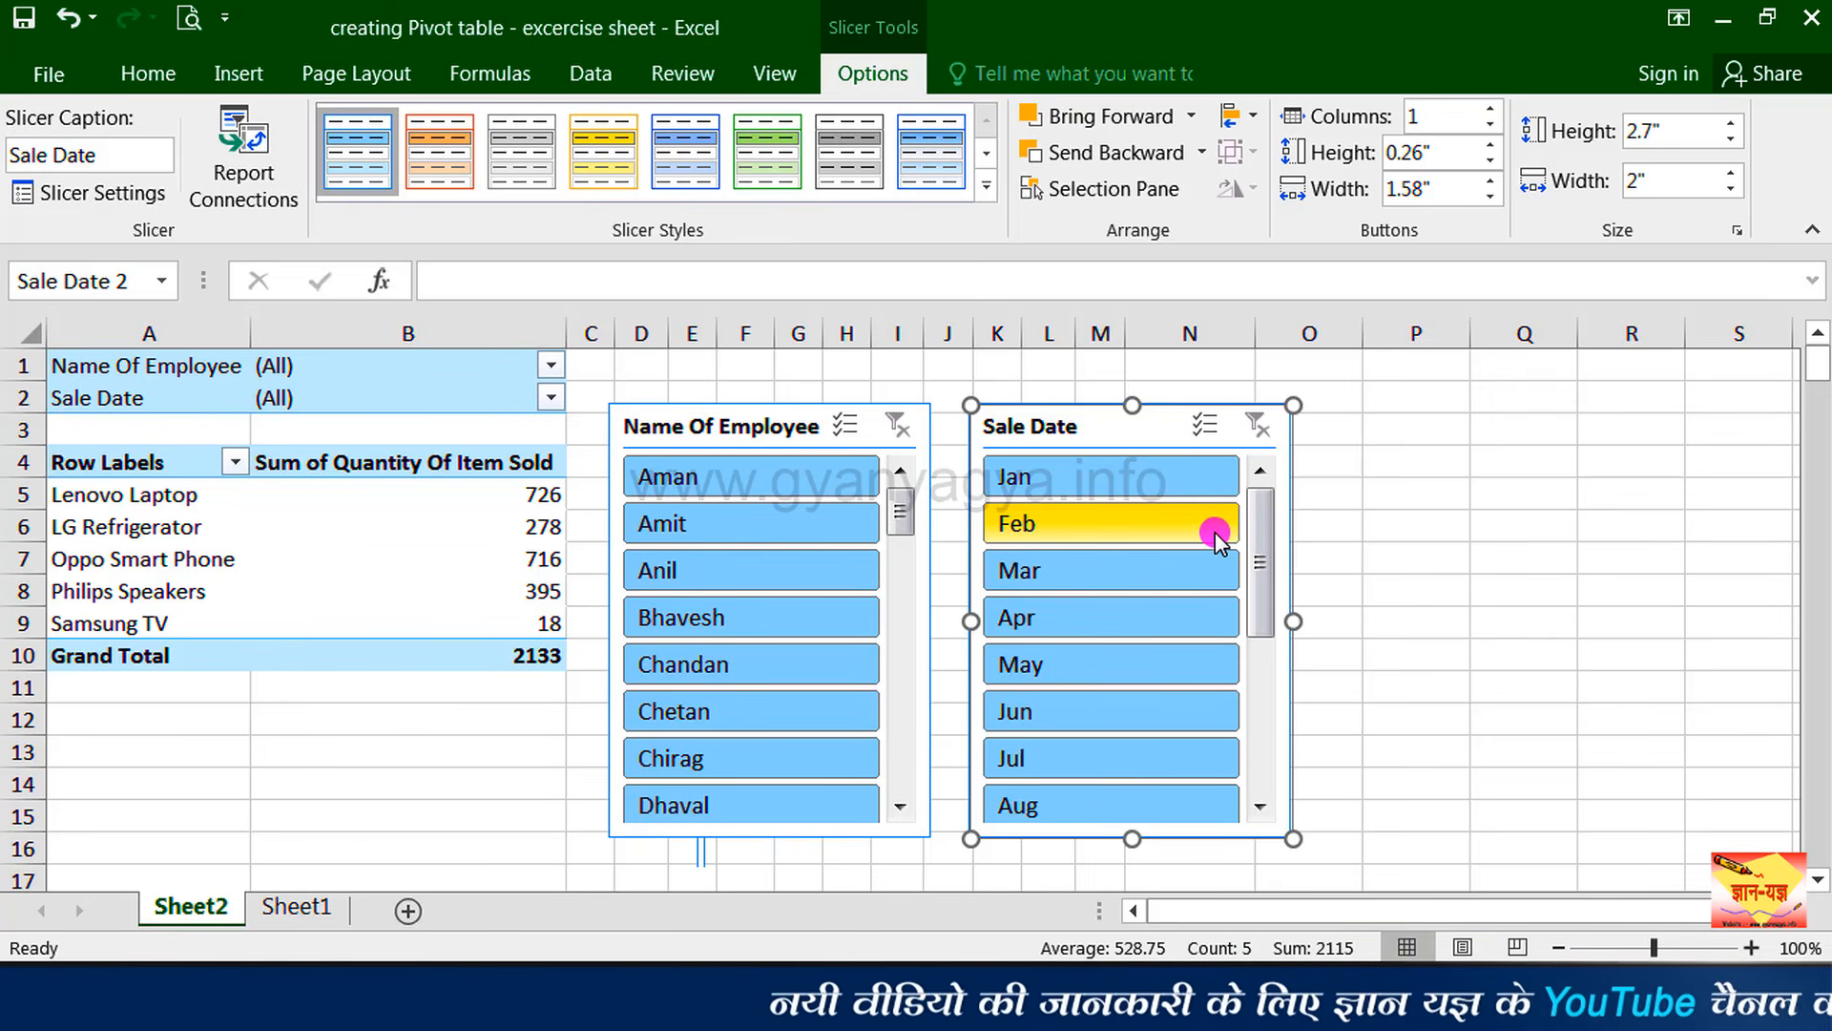
Filter the PivotTable to the first employee listed in the Name Of Employee slicer.
left_click(805, 473)
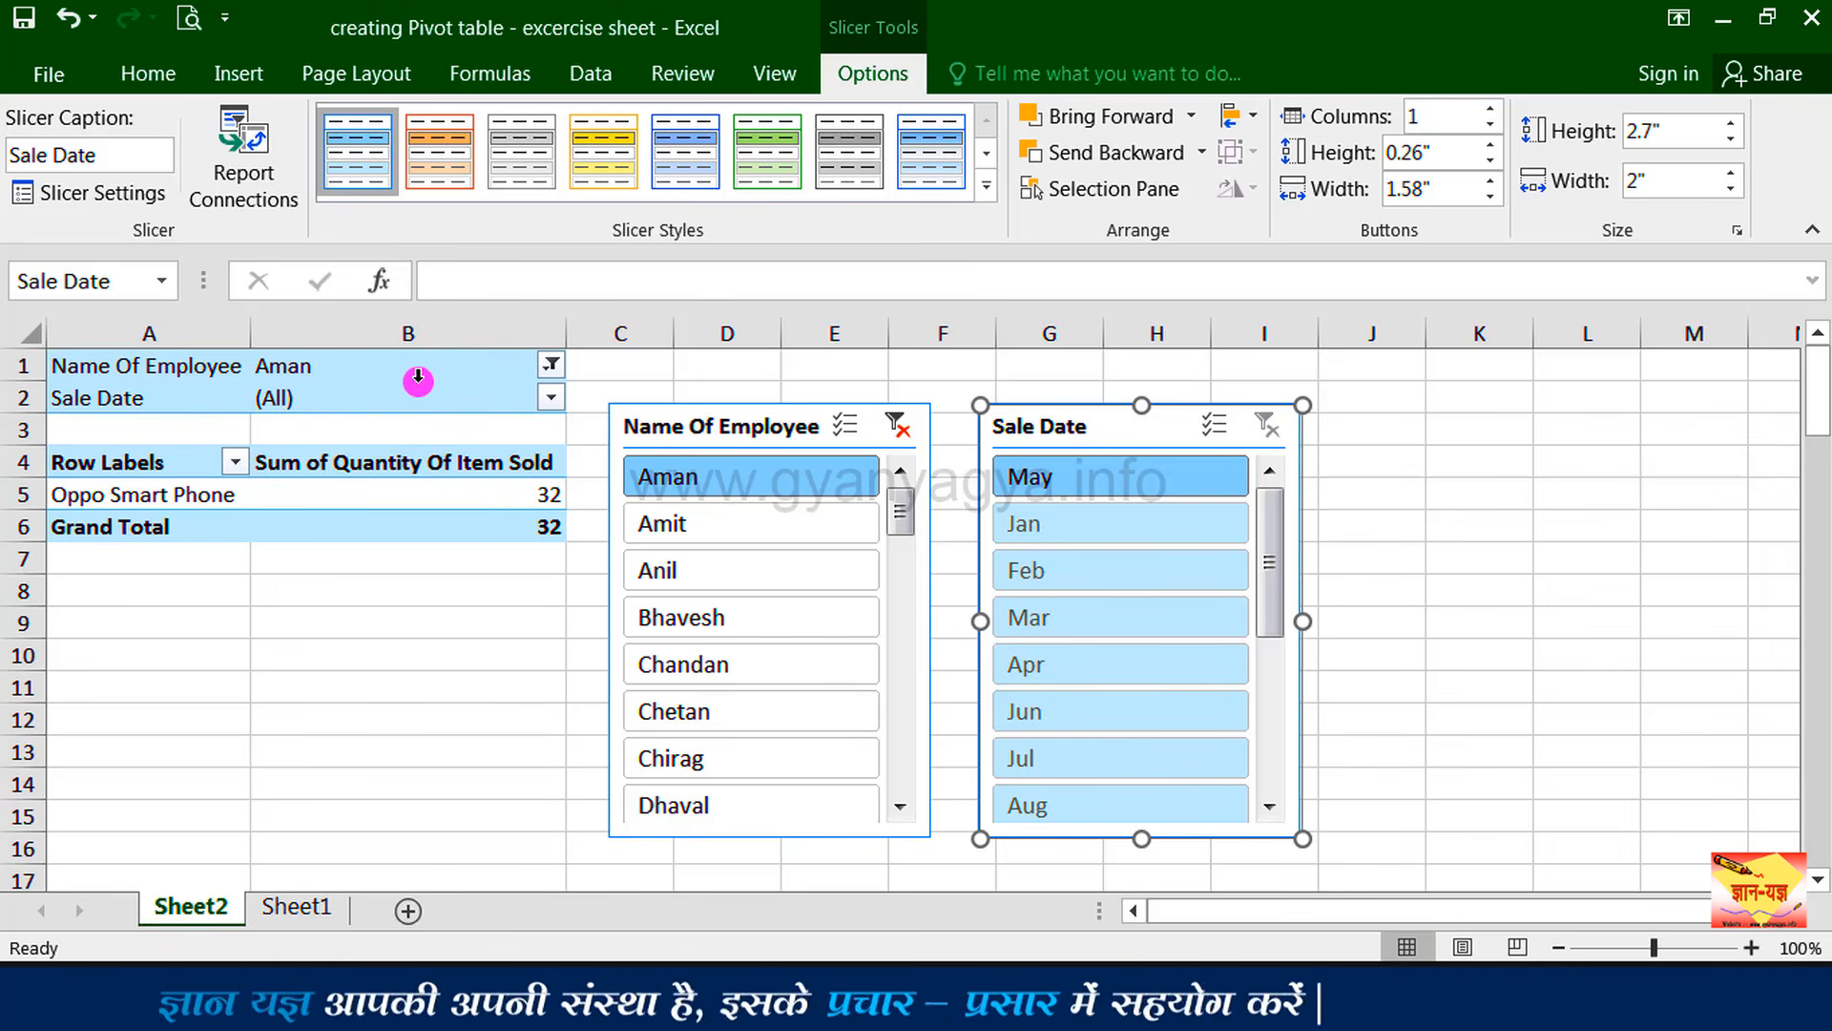
Connect both the Name Of Employee and Sale Date slicers to the PivotTable through Filter Connections.
left_click(393, 477)
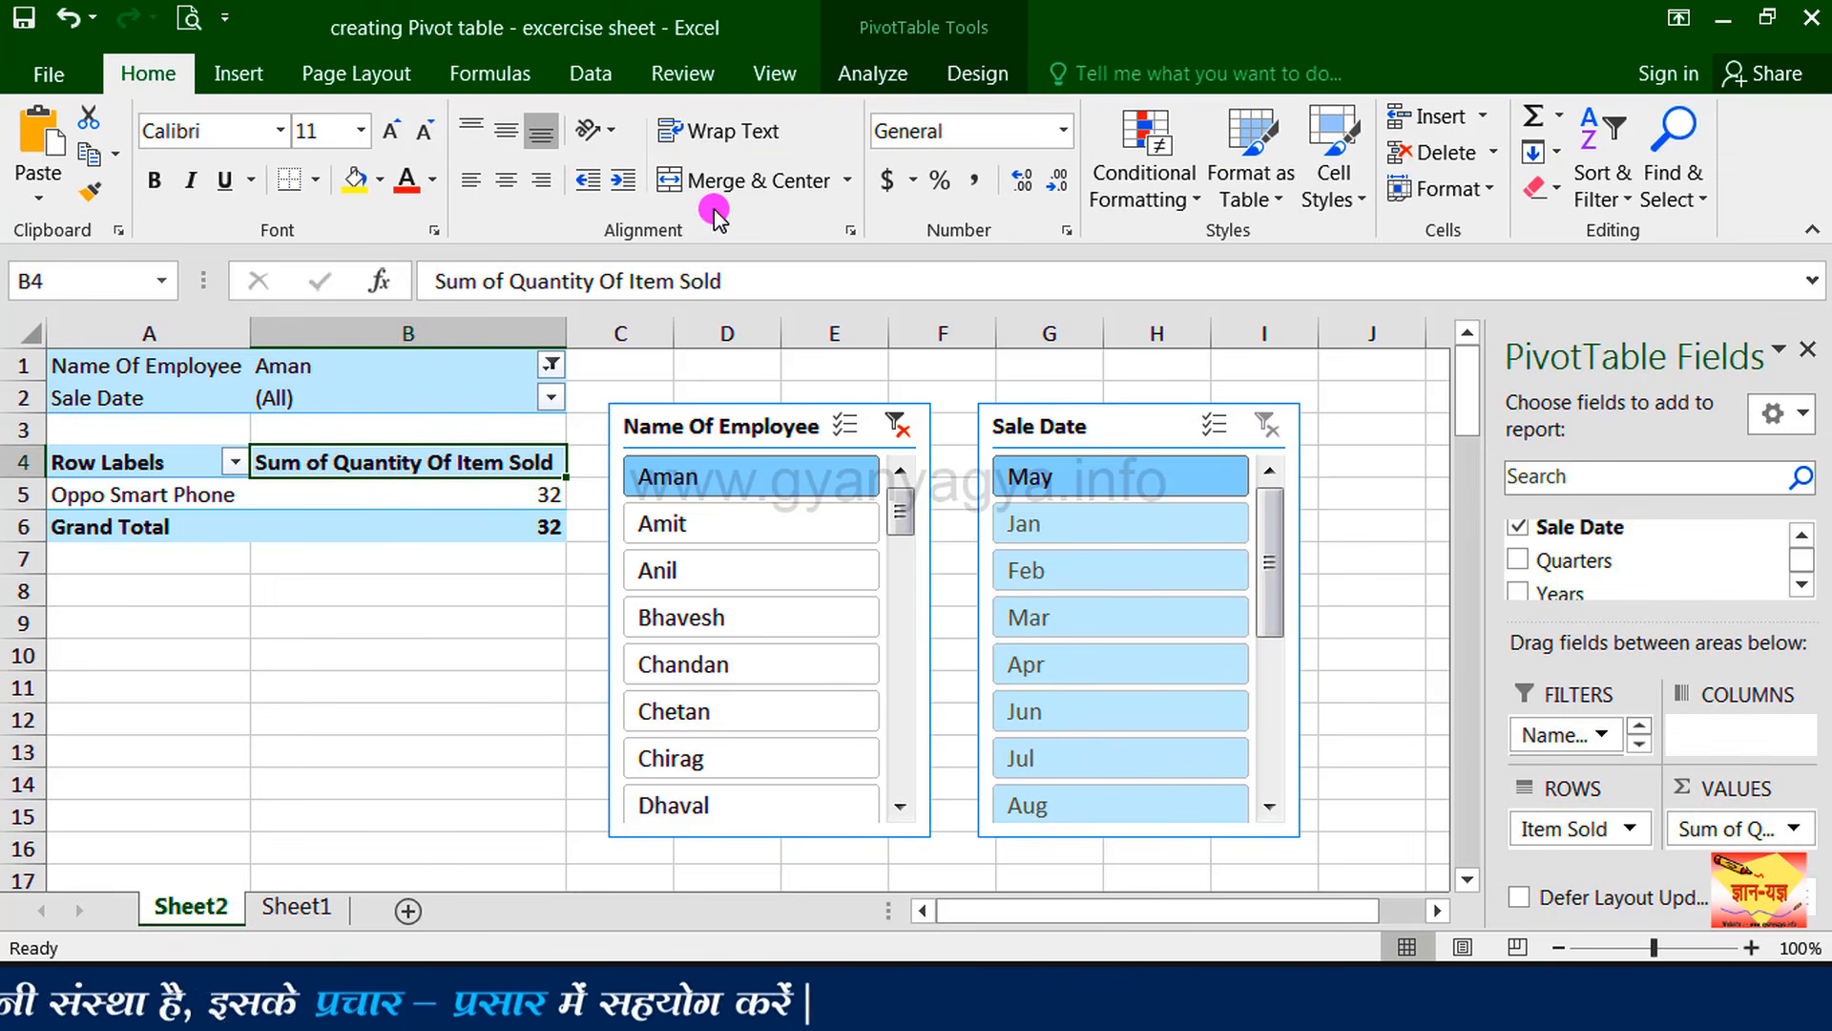
left_click(872, 74)
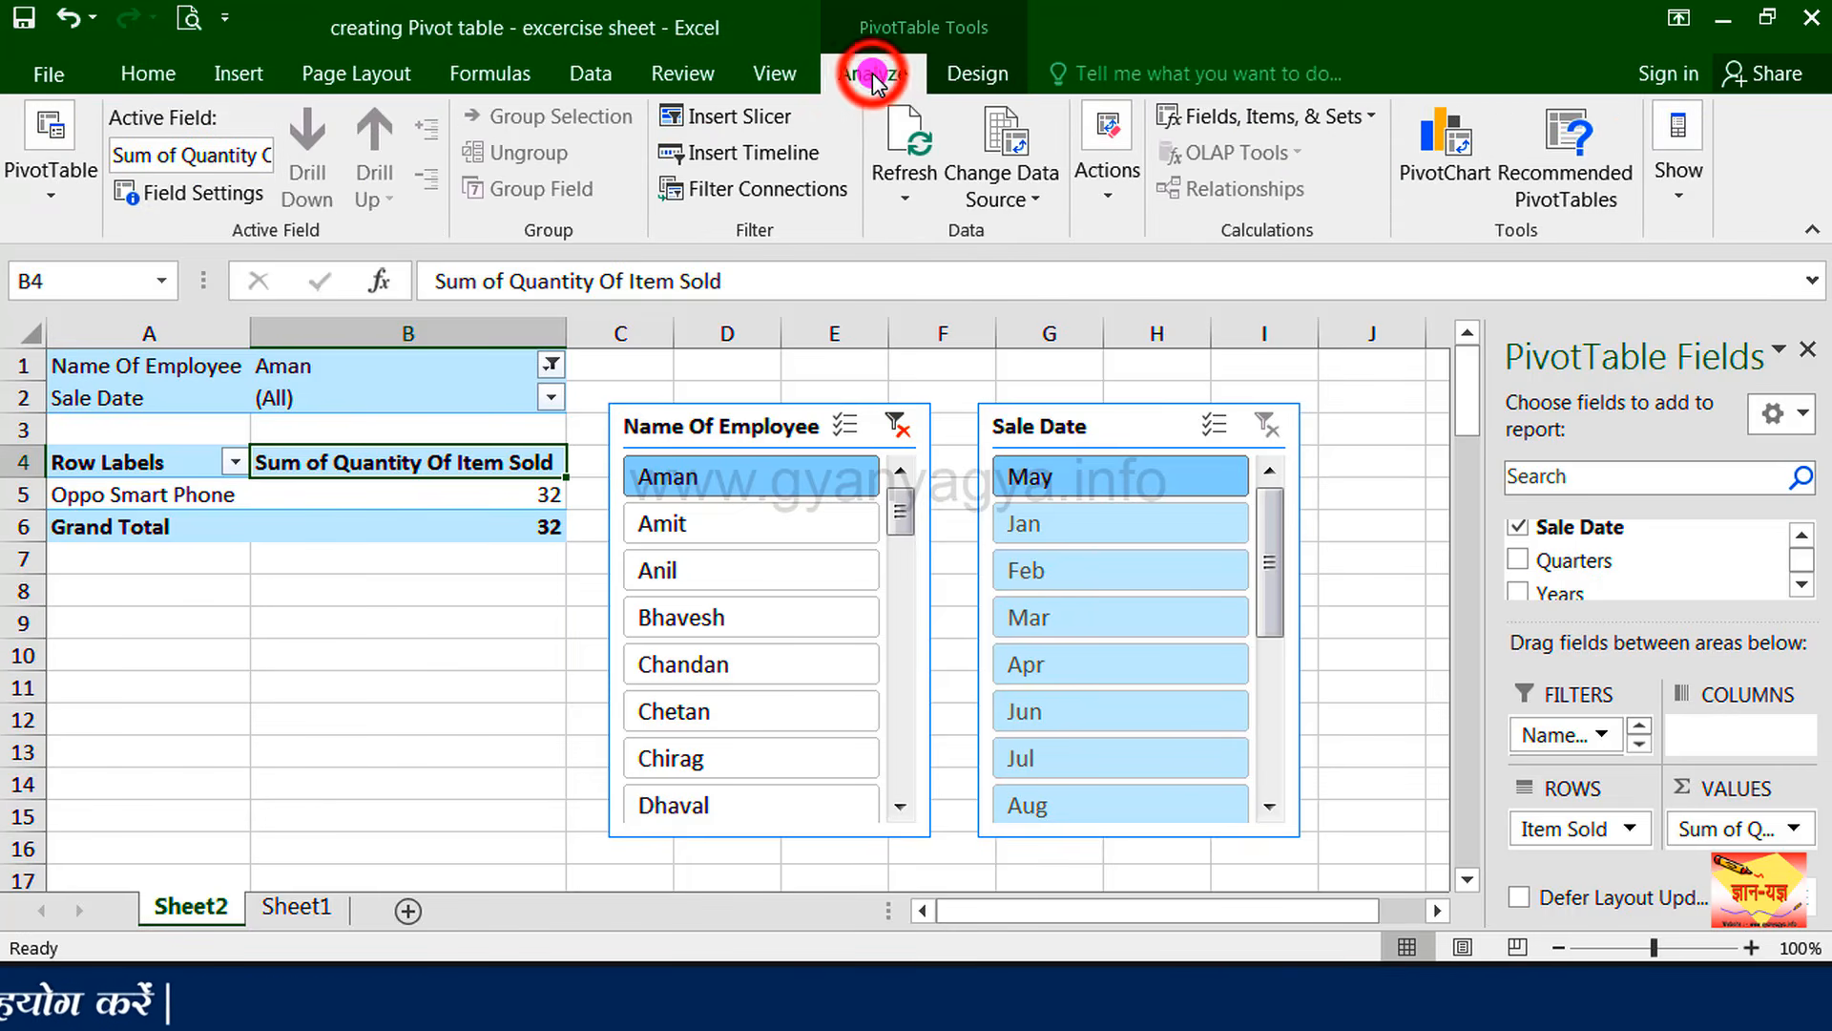
left_click(804, 191)
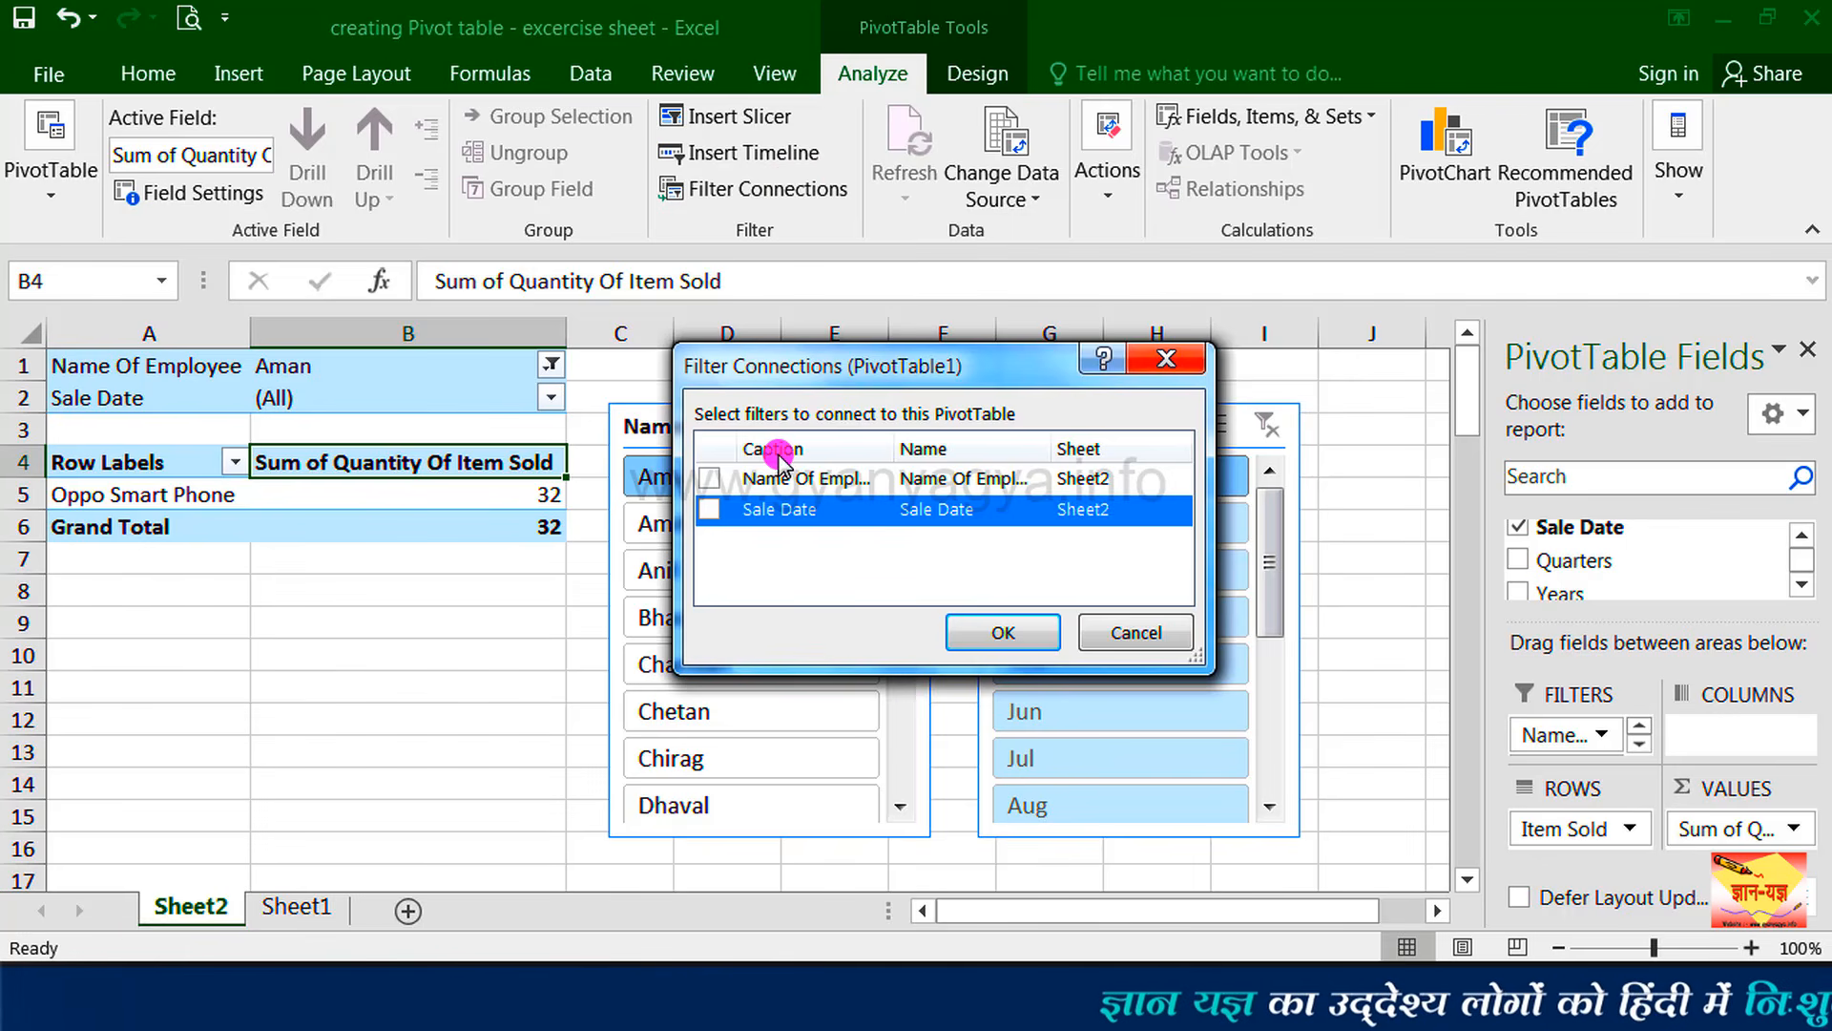
left_click(850, 479)
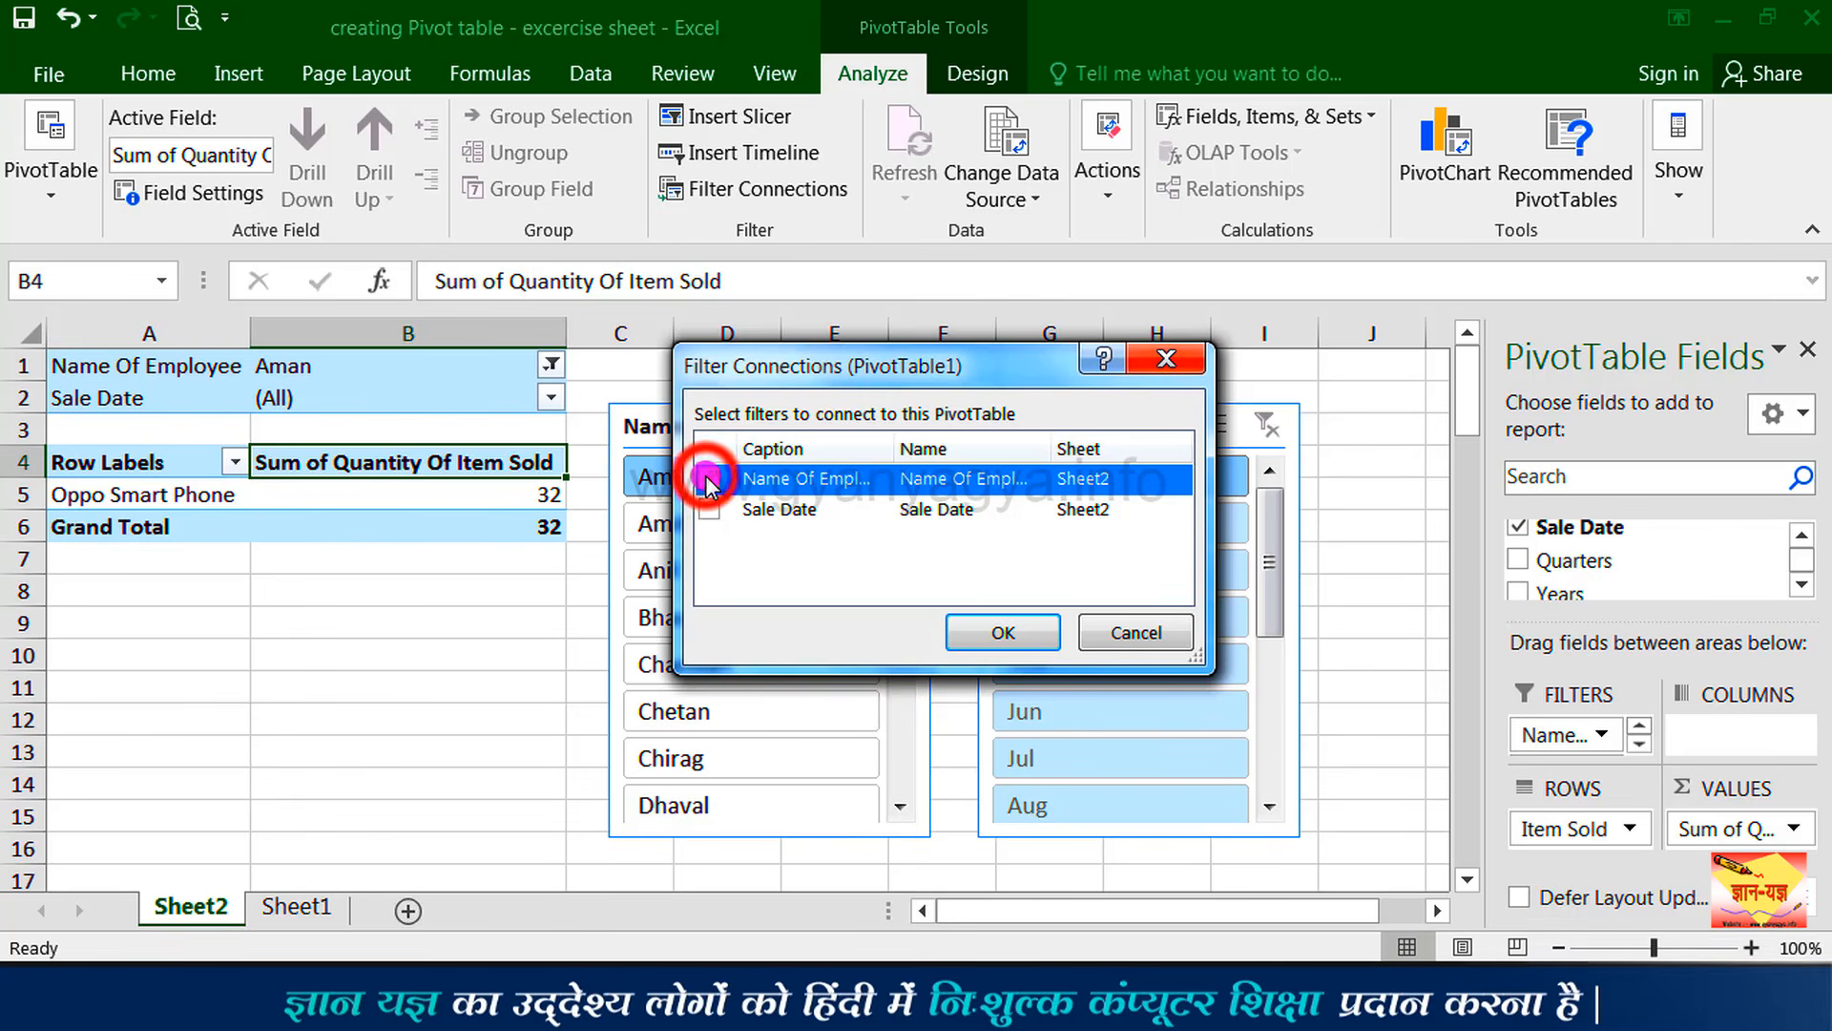
left_click(708, 510)
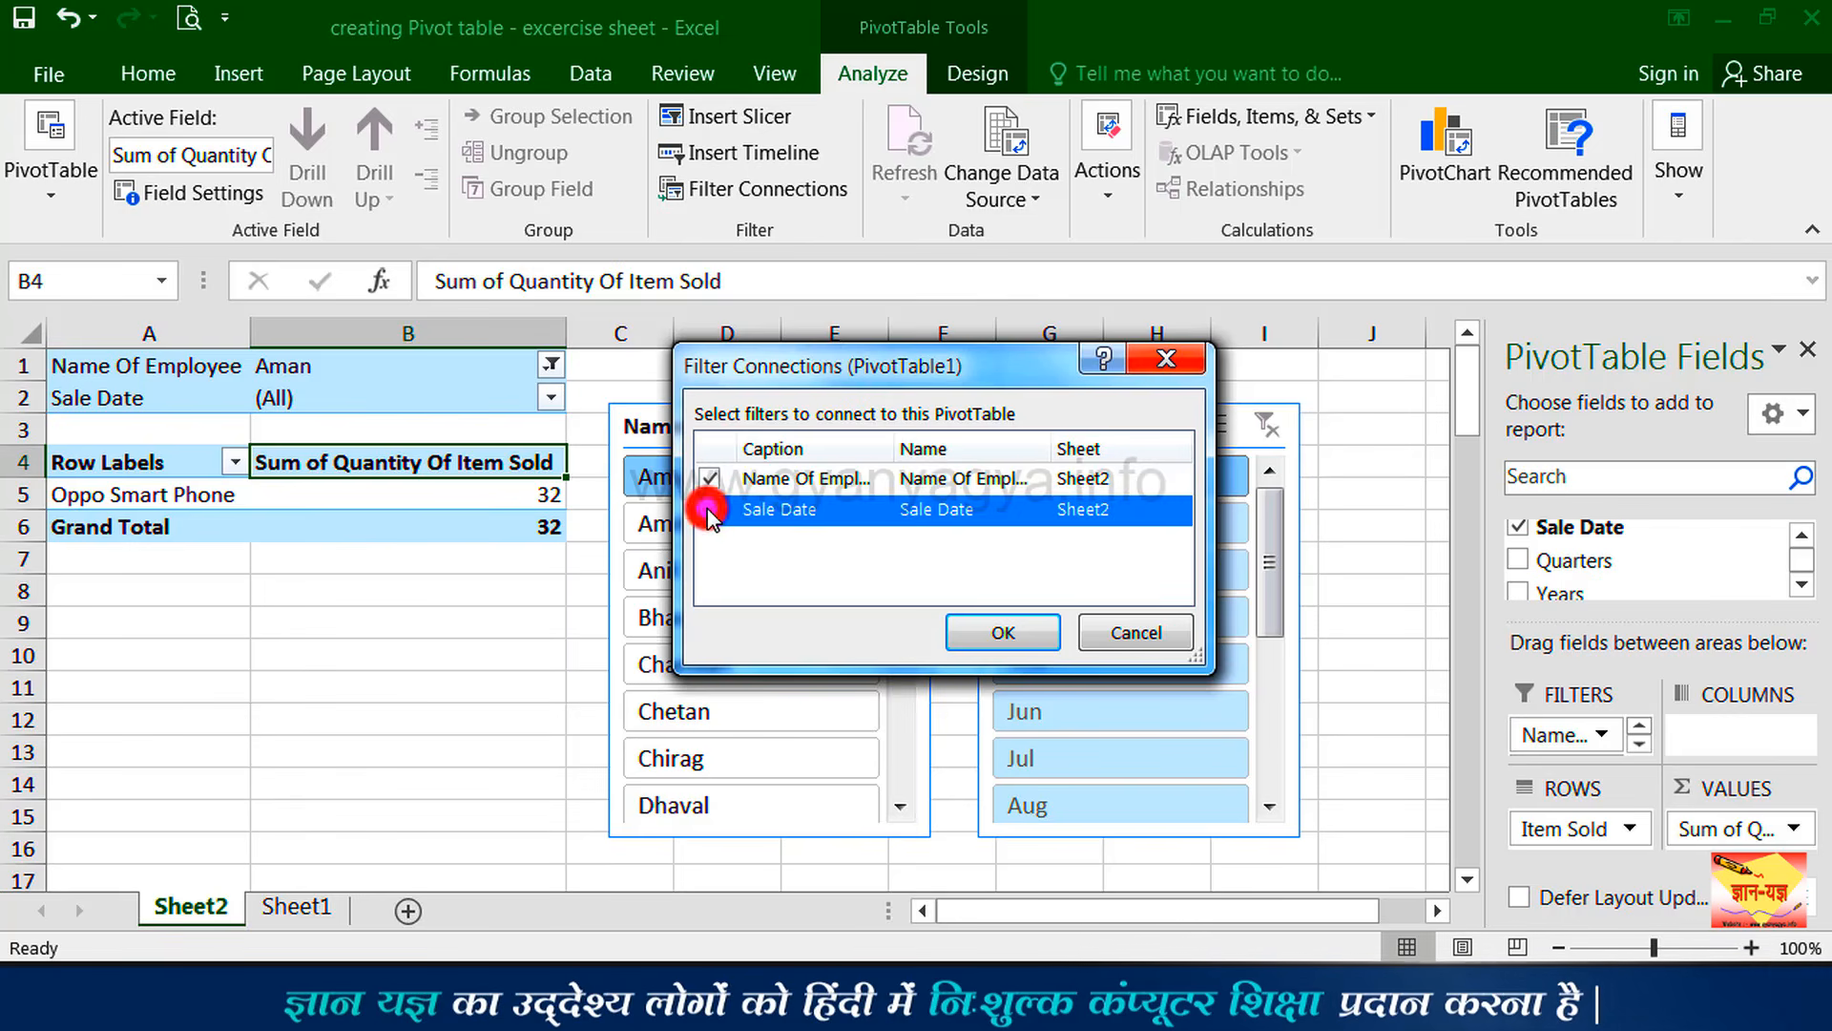
left_click(991, 639)
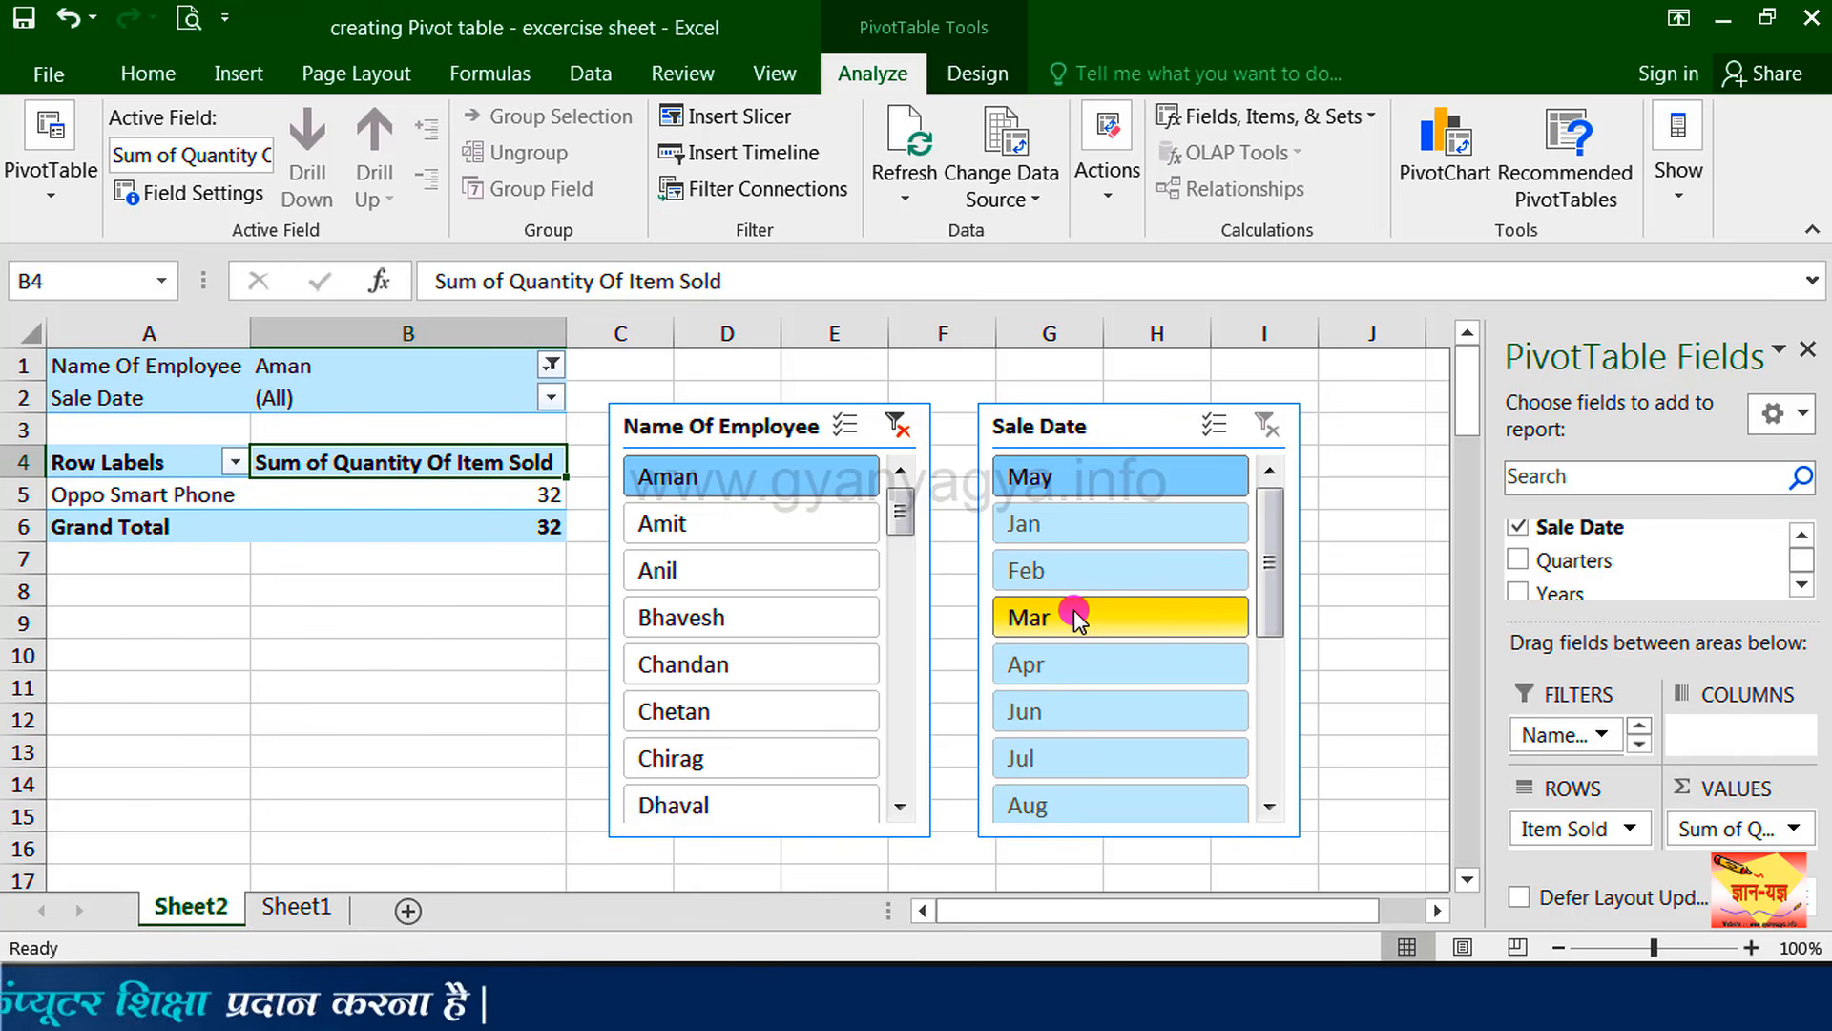
Switch the employee slicer's selection to the fifth employee listed.
left_click(800, 474)
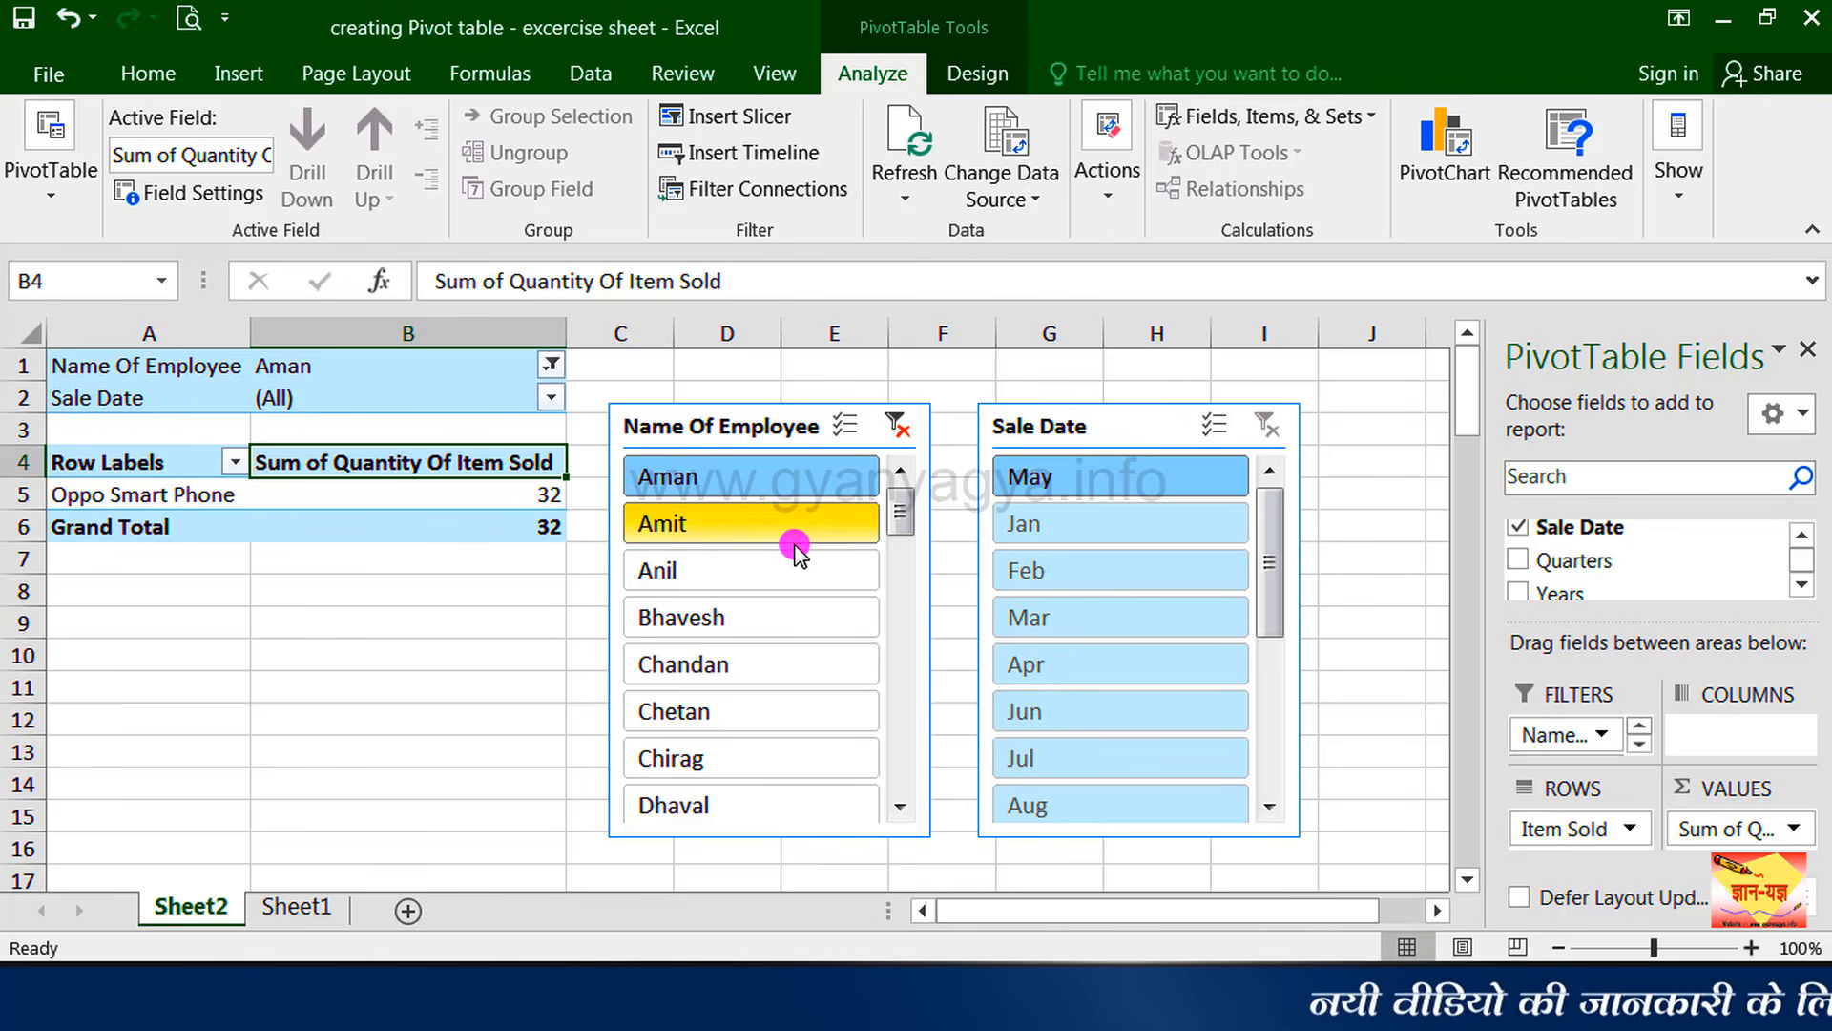
left_click(784, 658)
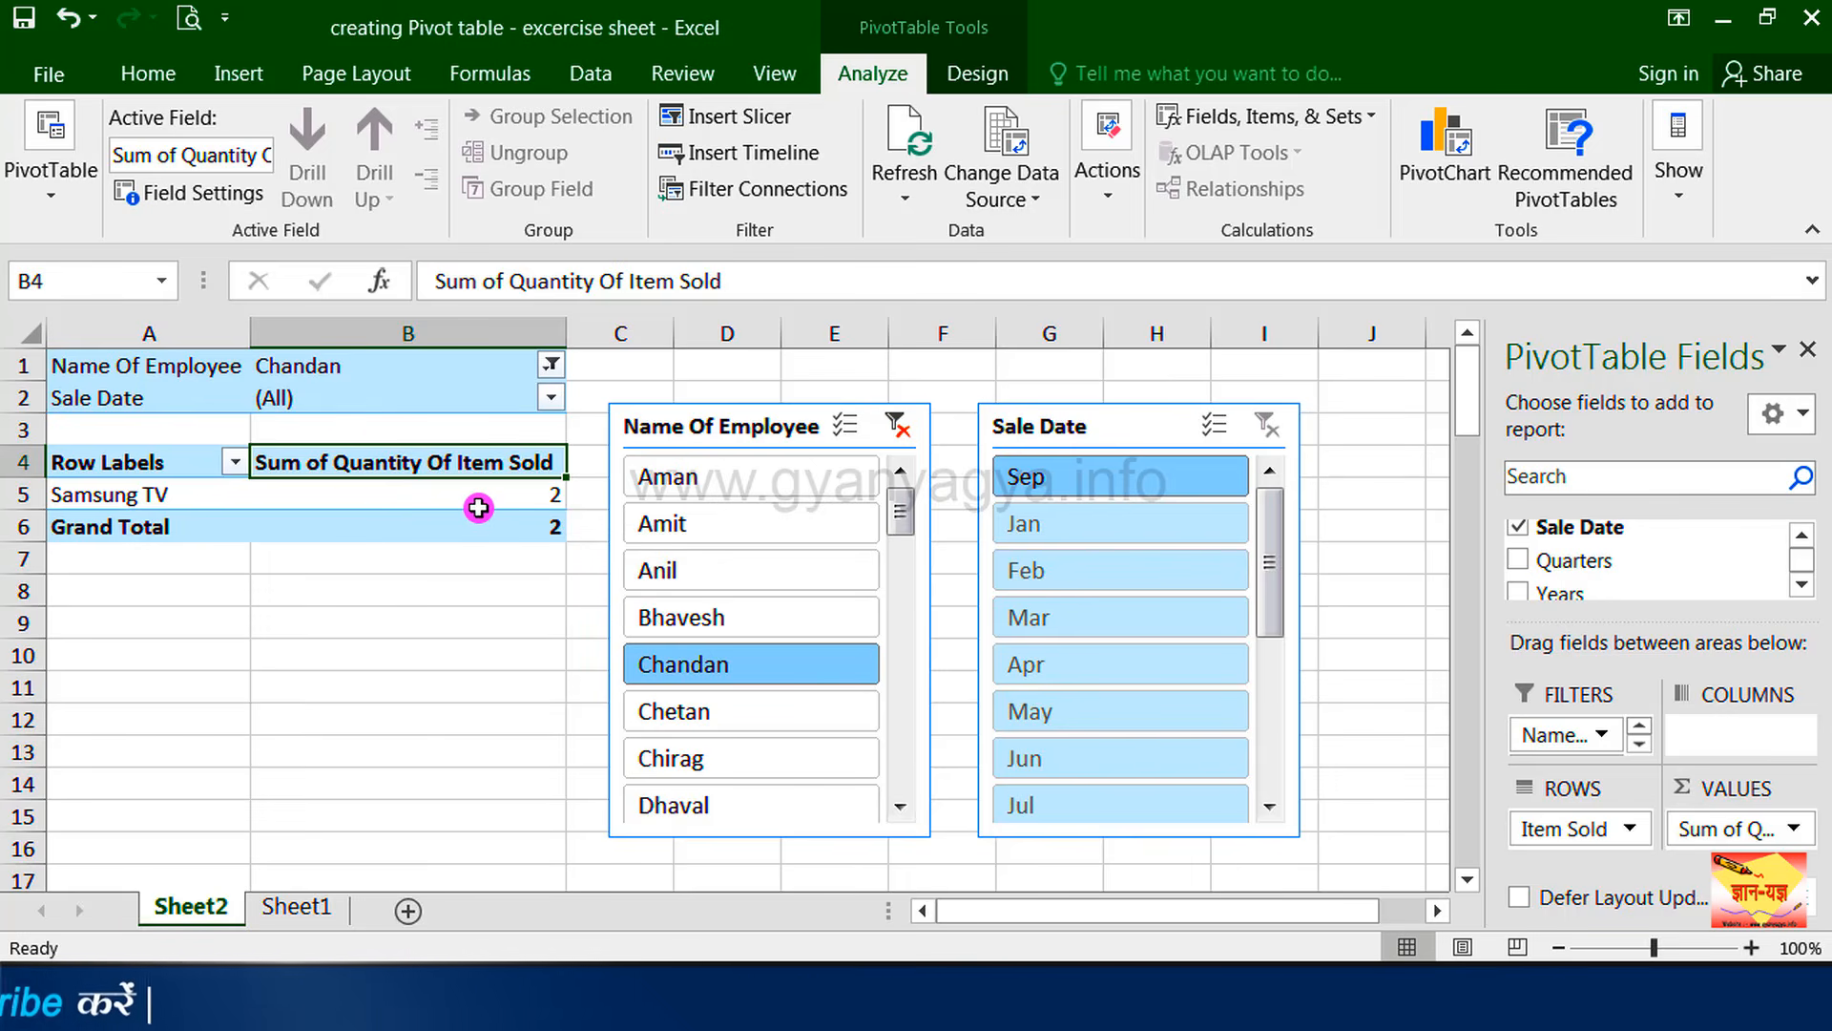
Clear the employee filter and filter the PivotTable to Feb with the Sale Date slicer.
mouse_move(478, 508)
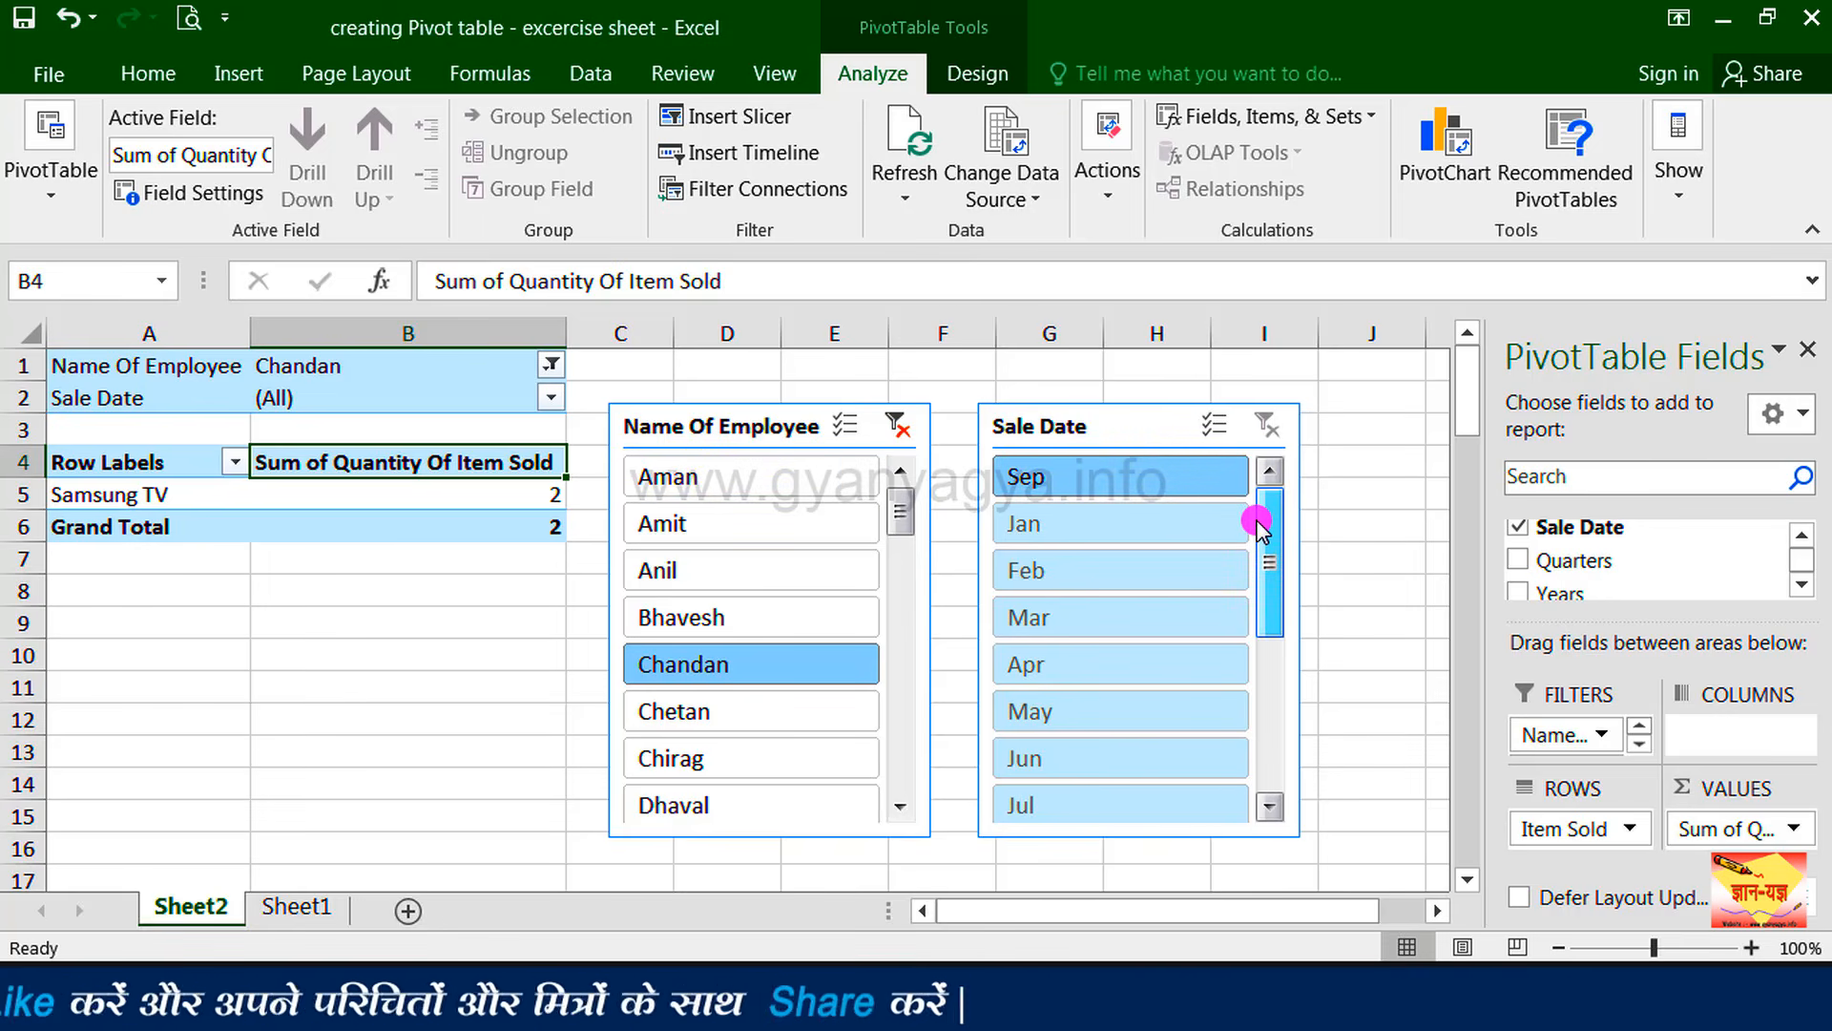
left_click(1075, 574)
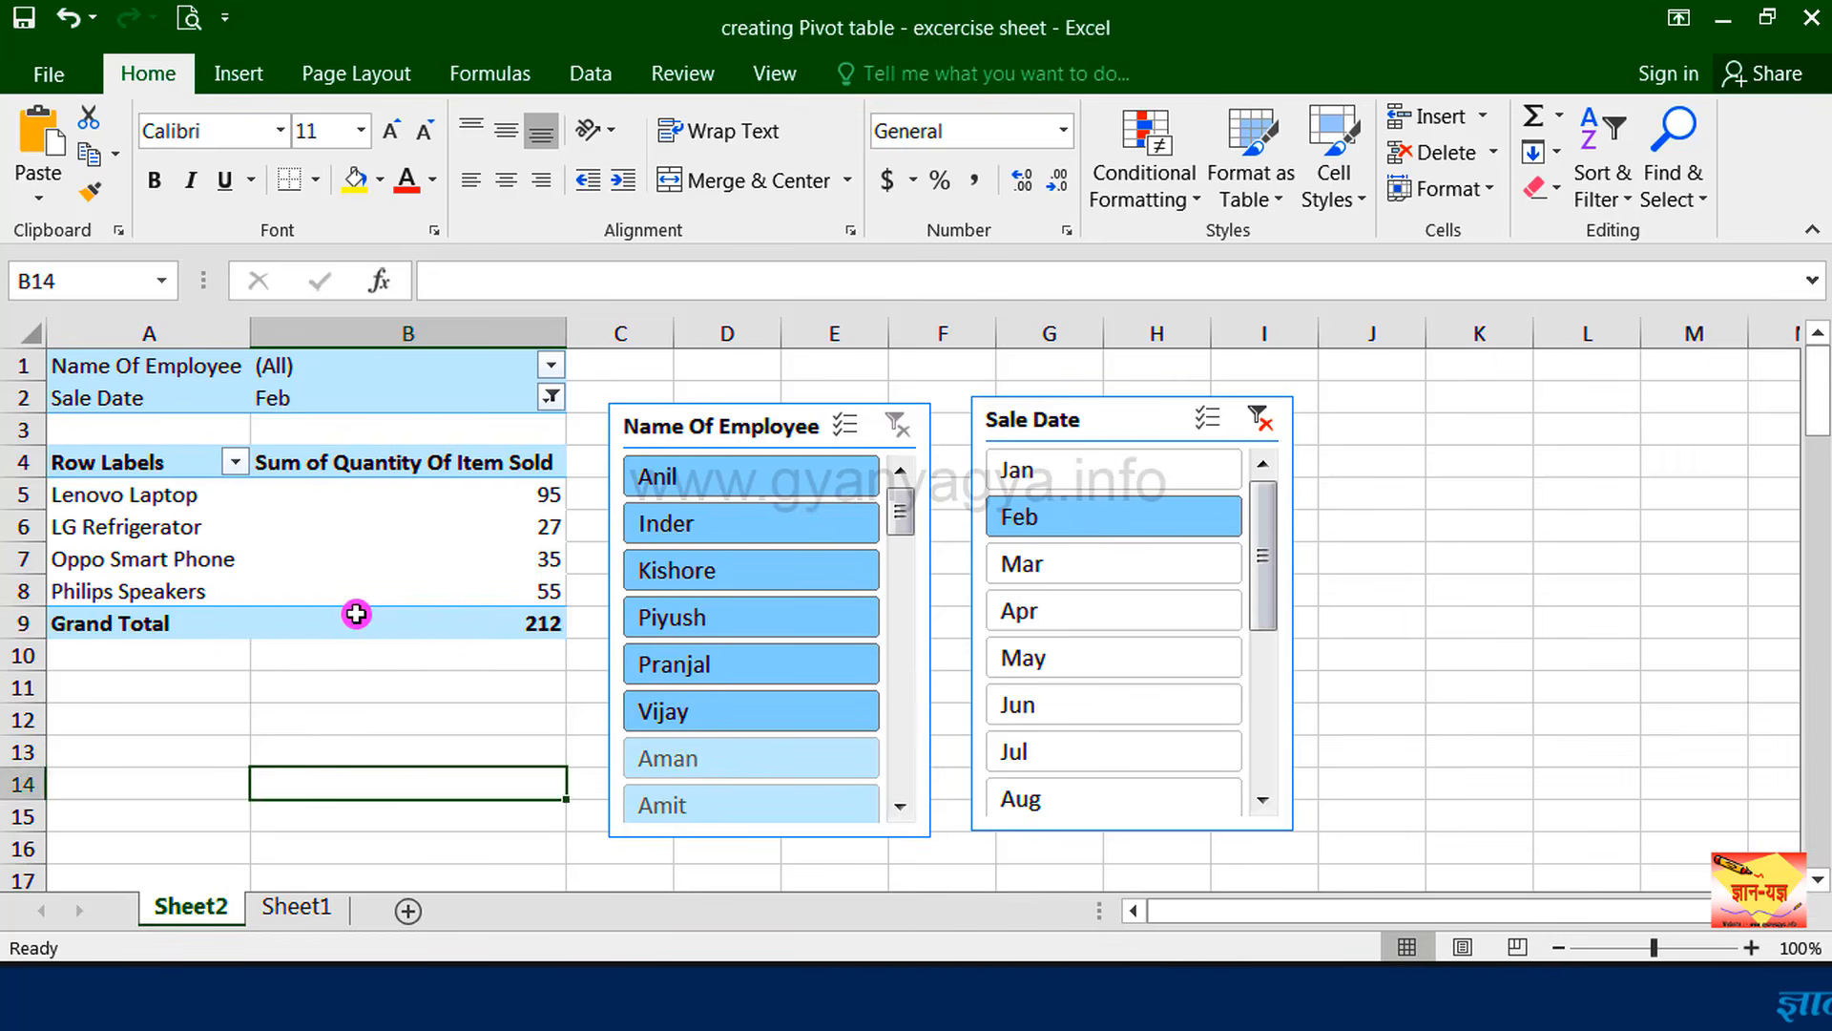
Delete the Name Of Employee and Sale Date slicers from the PivotTable sheet.
left_click(356, 616)
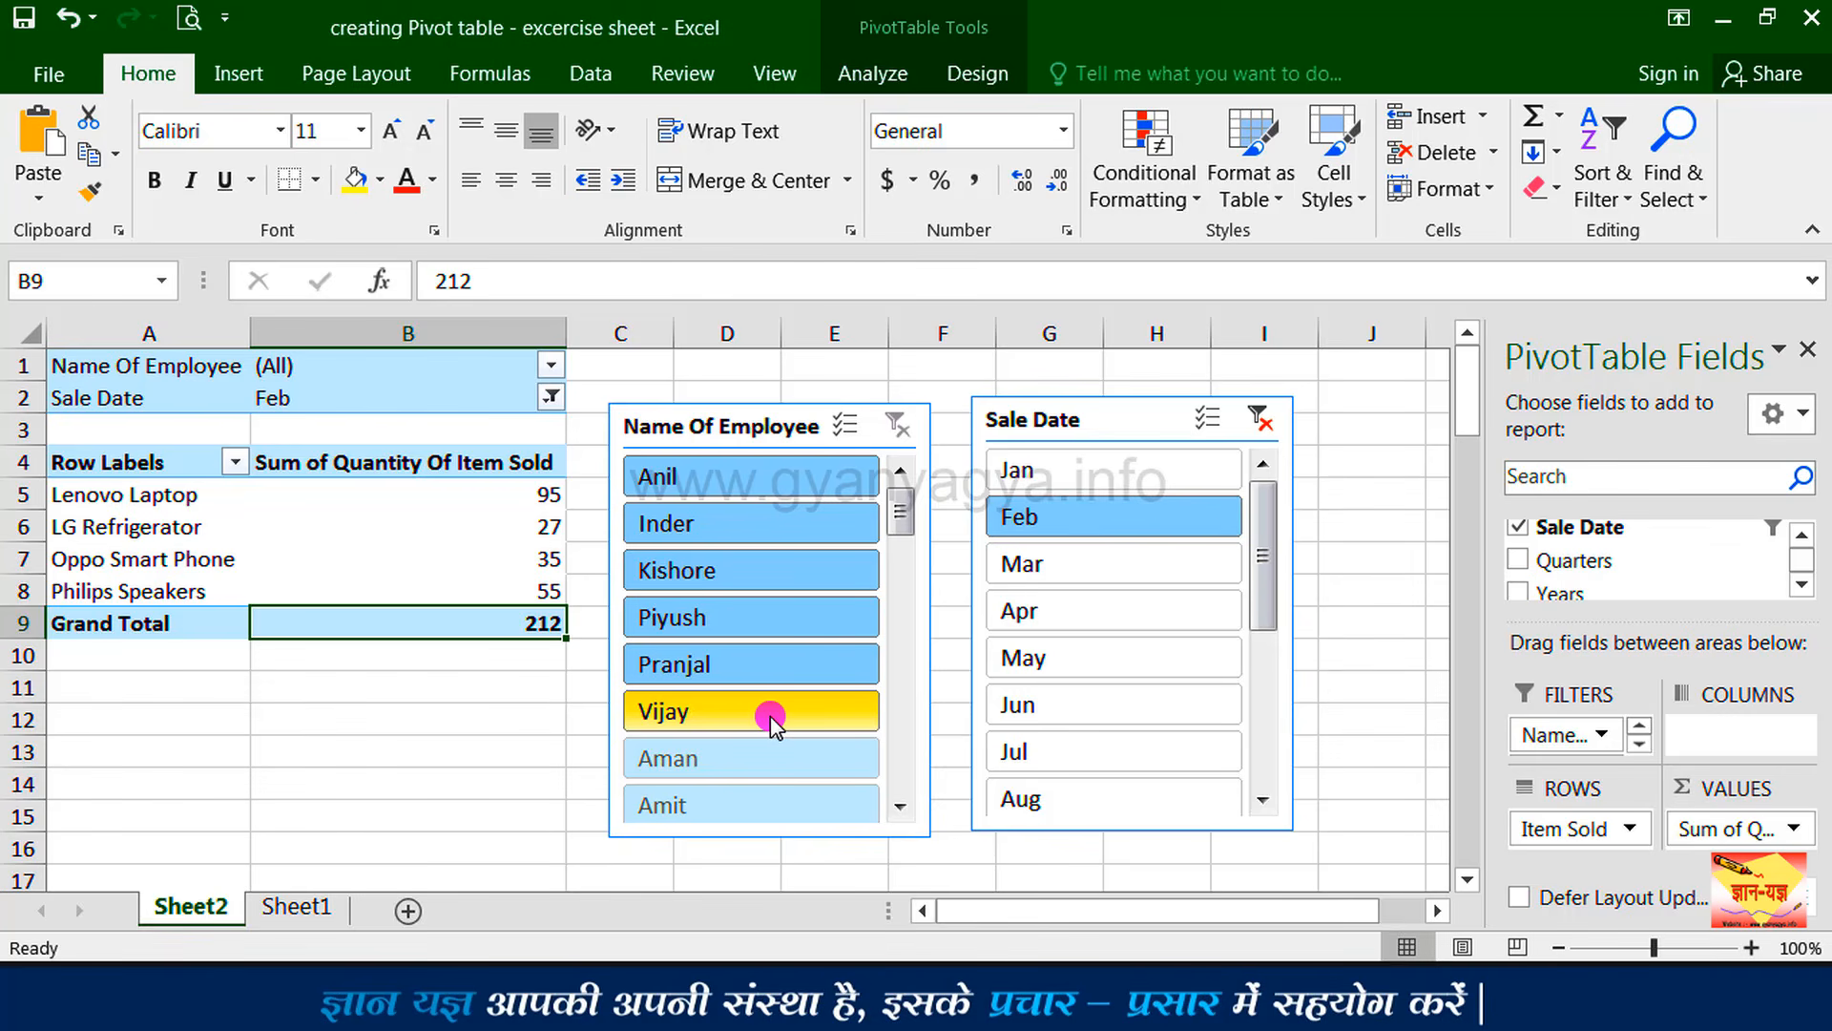
left_click(923, 651)
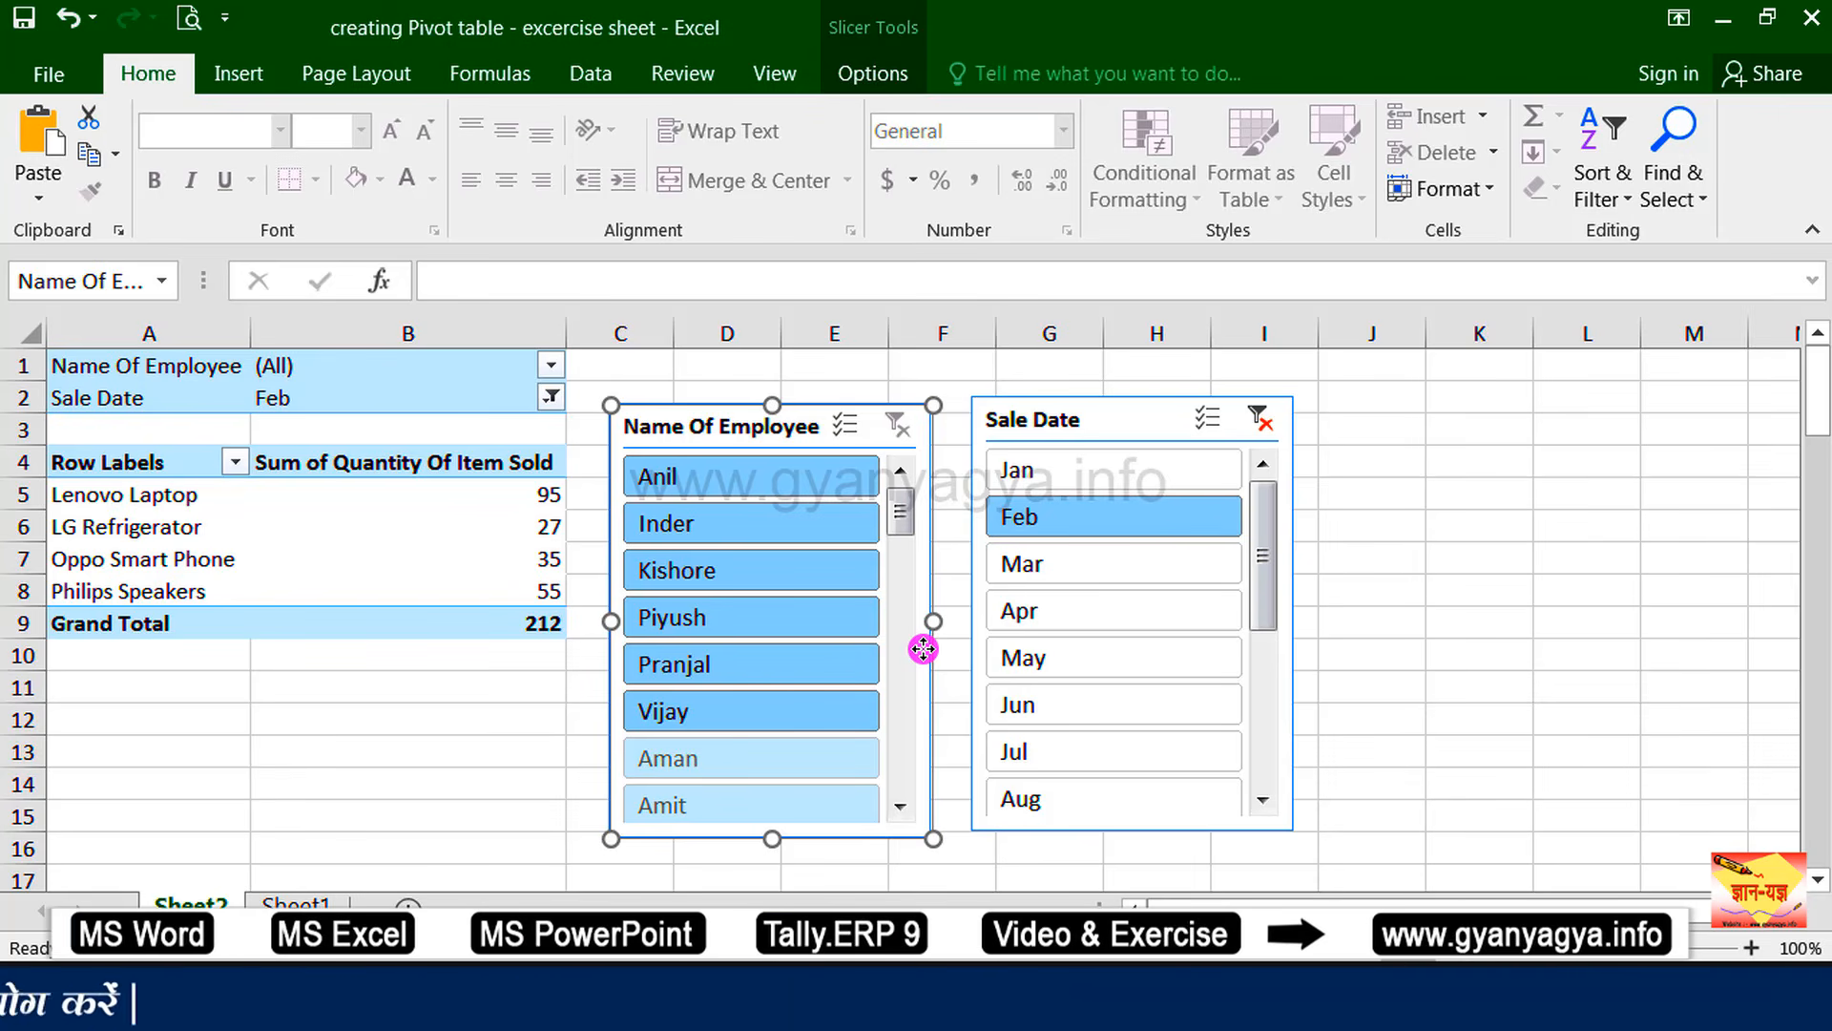
key("Delete")
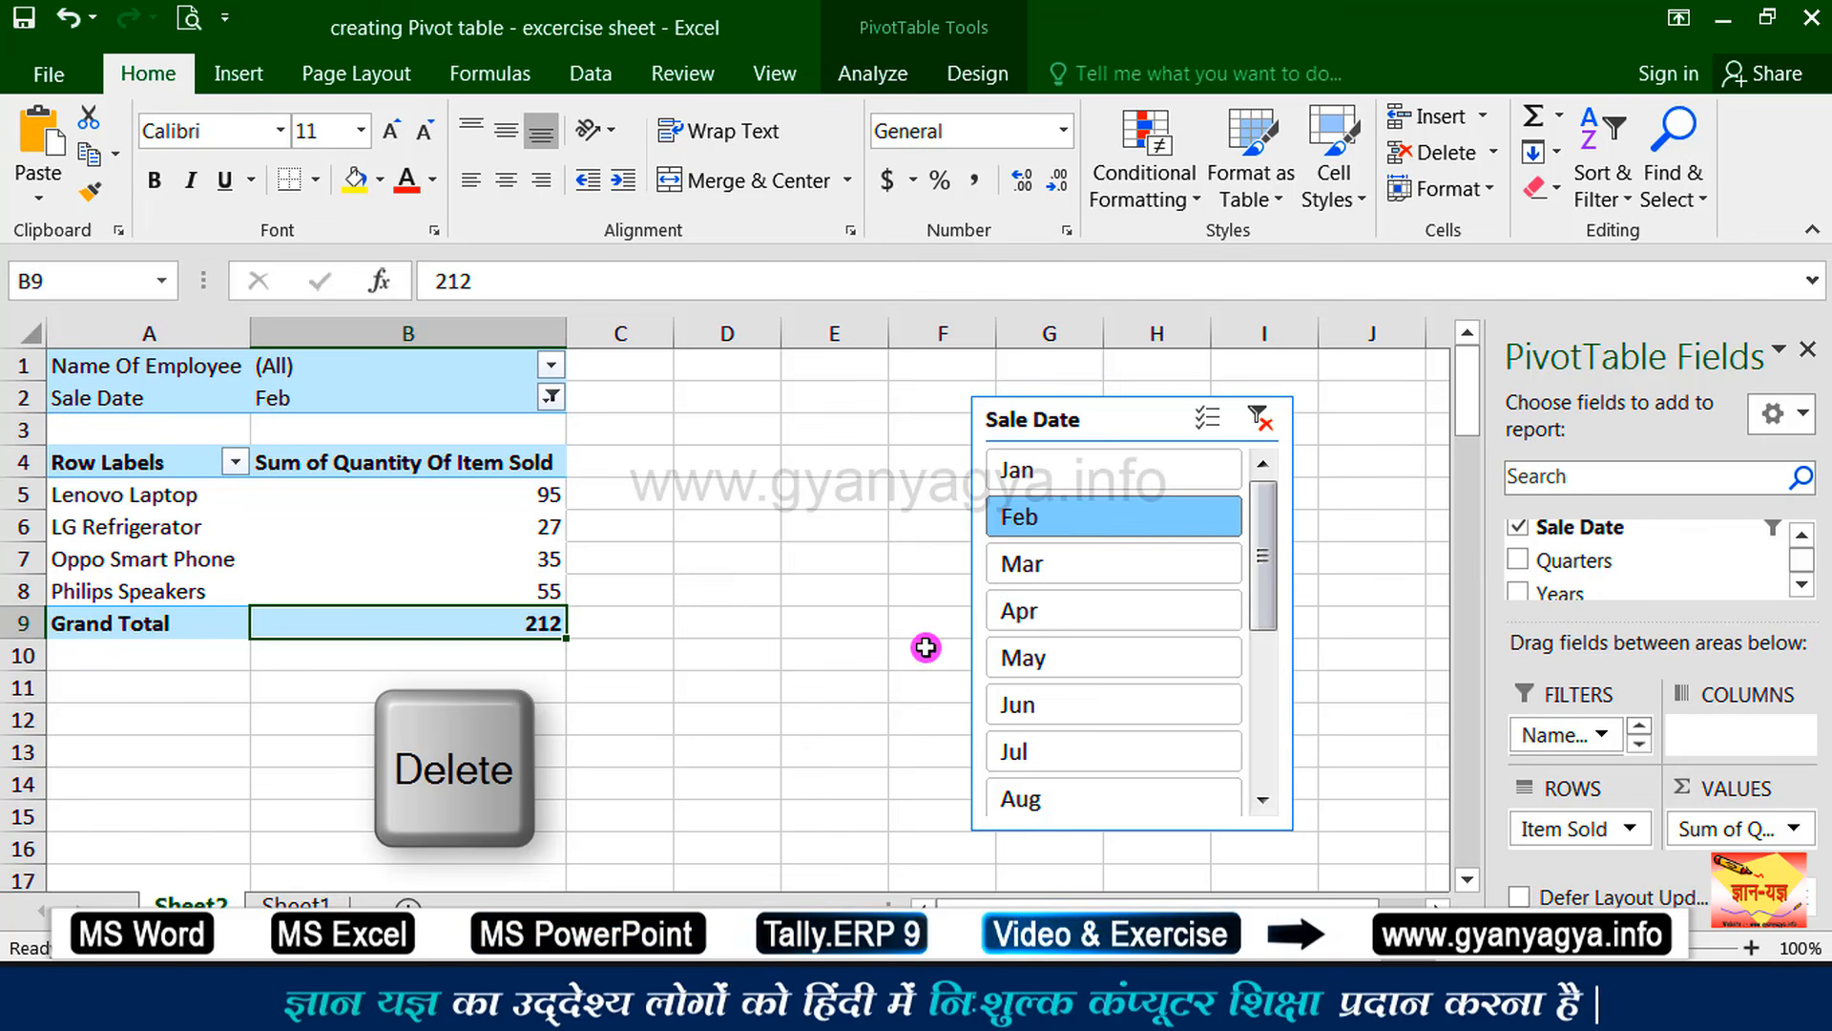
left_click(1232, 420)
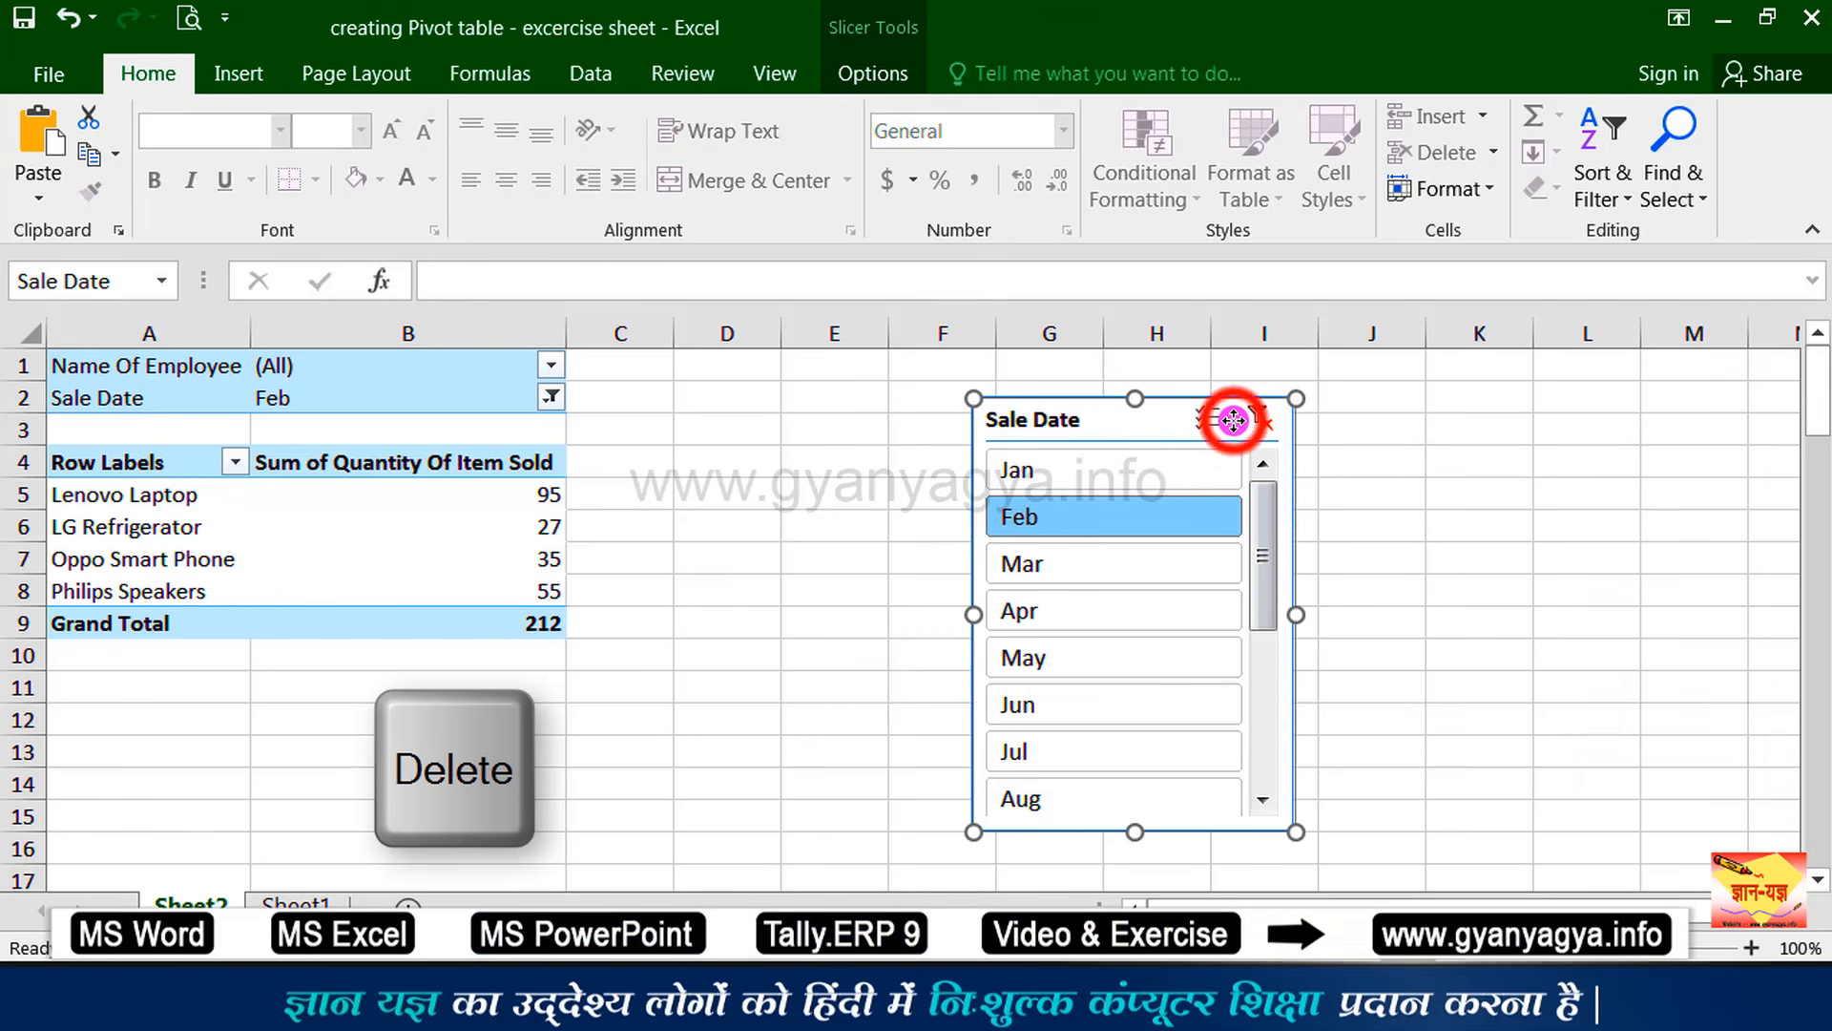
key("Delete")
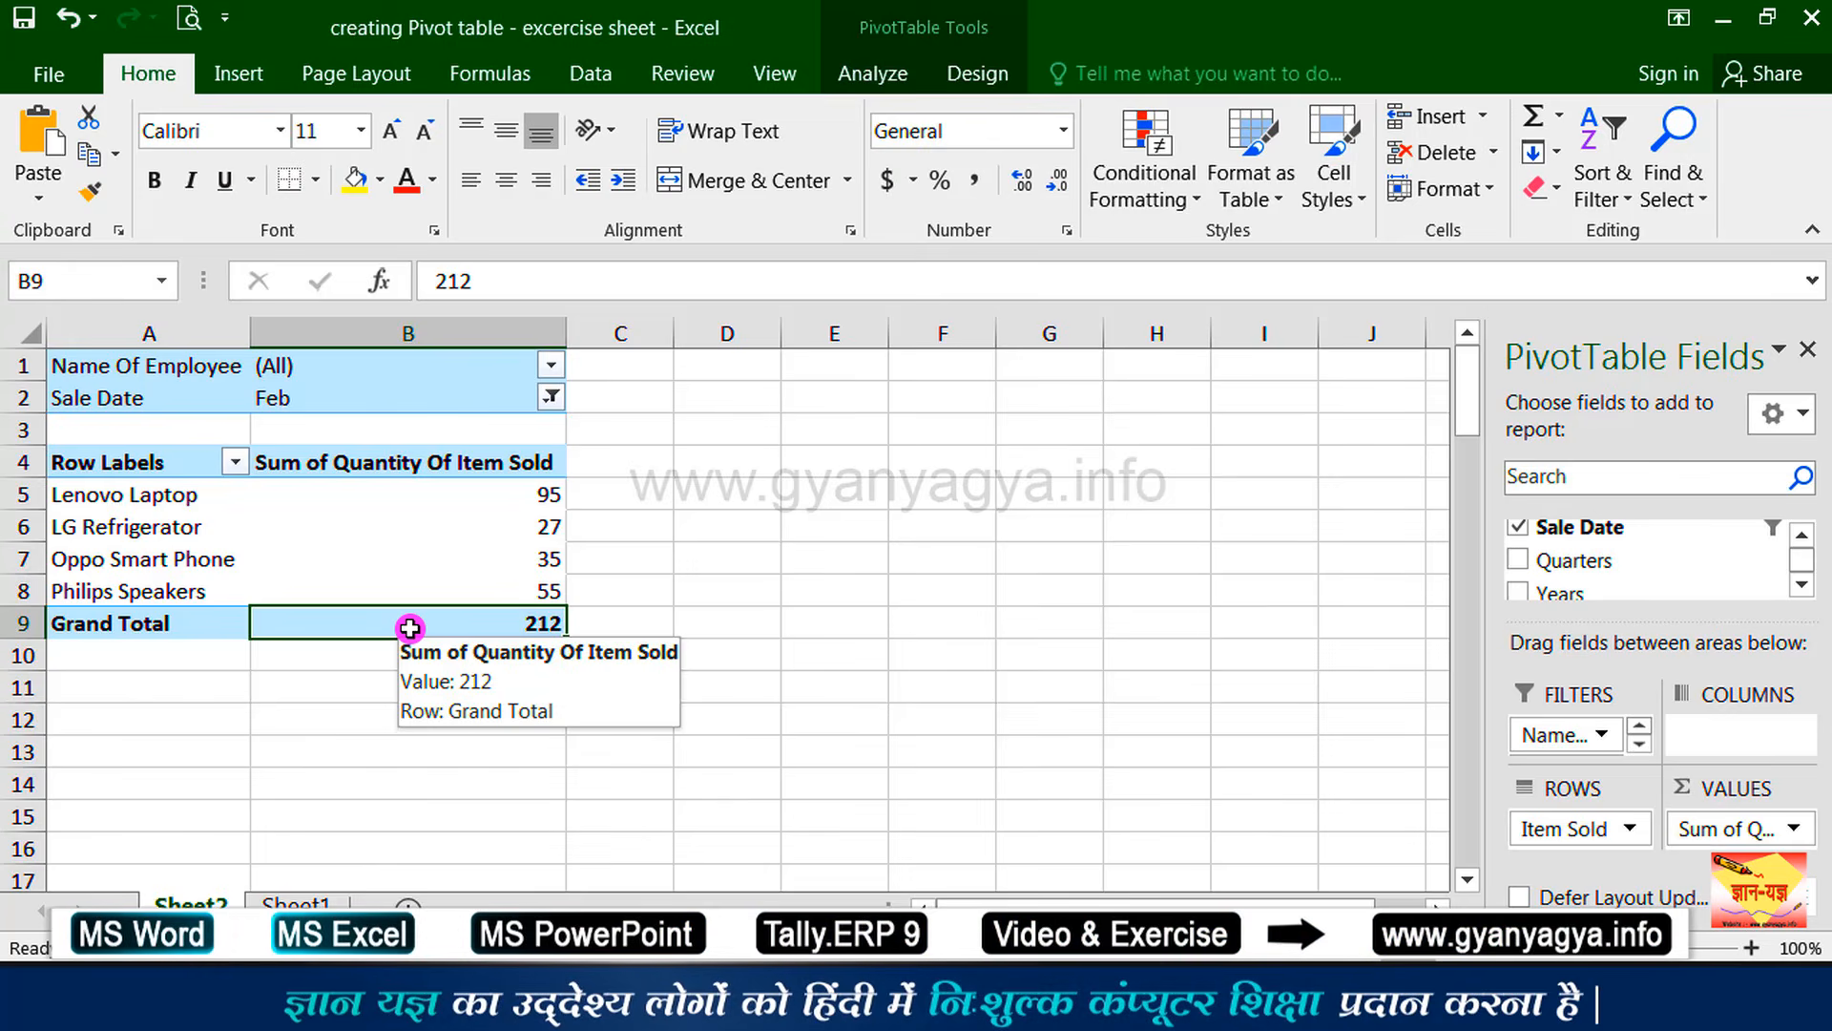
Insert a timeline for the Sale Date field of the PivotTable.
mouse_move(317, 631)
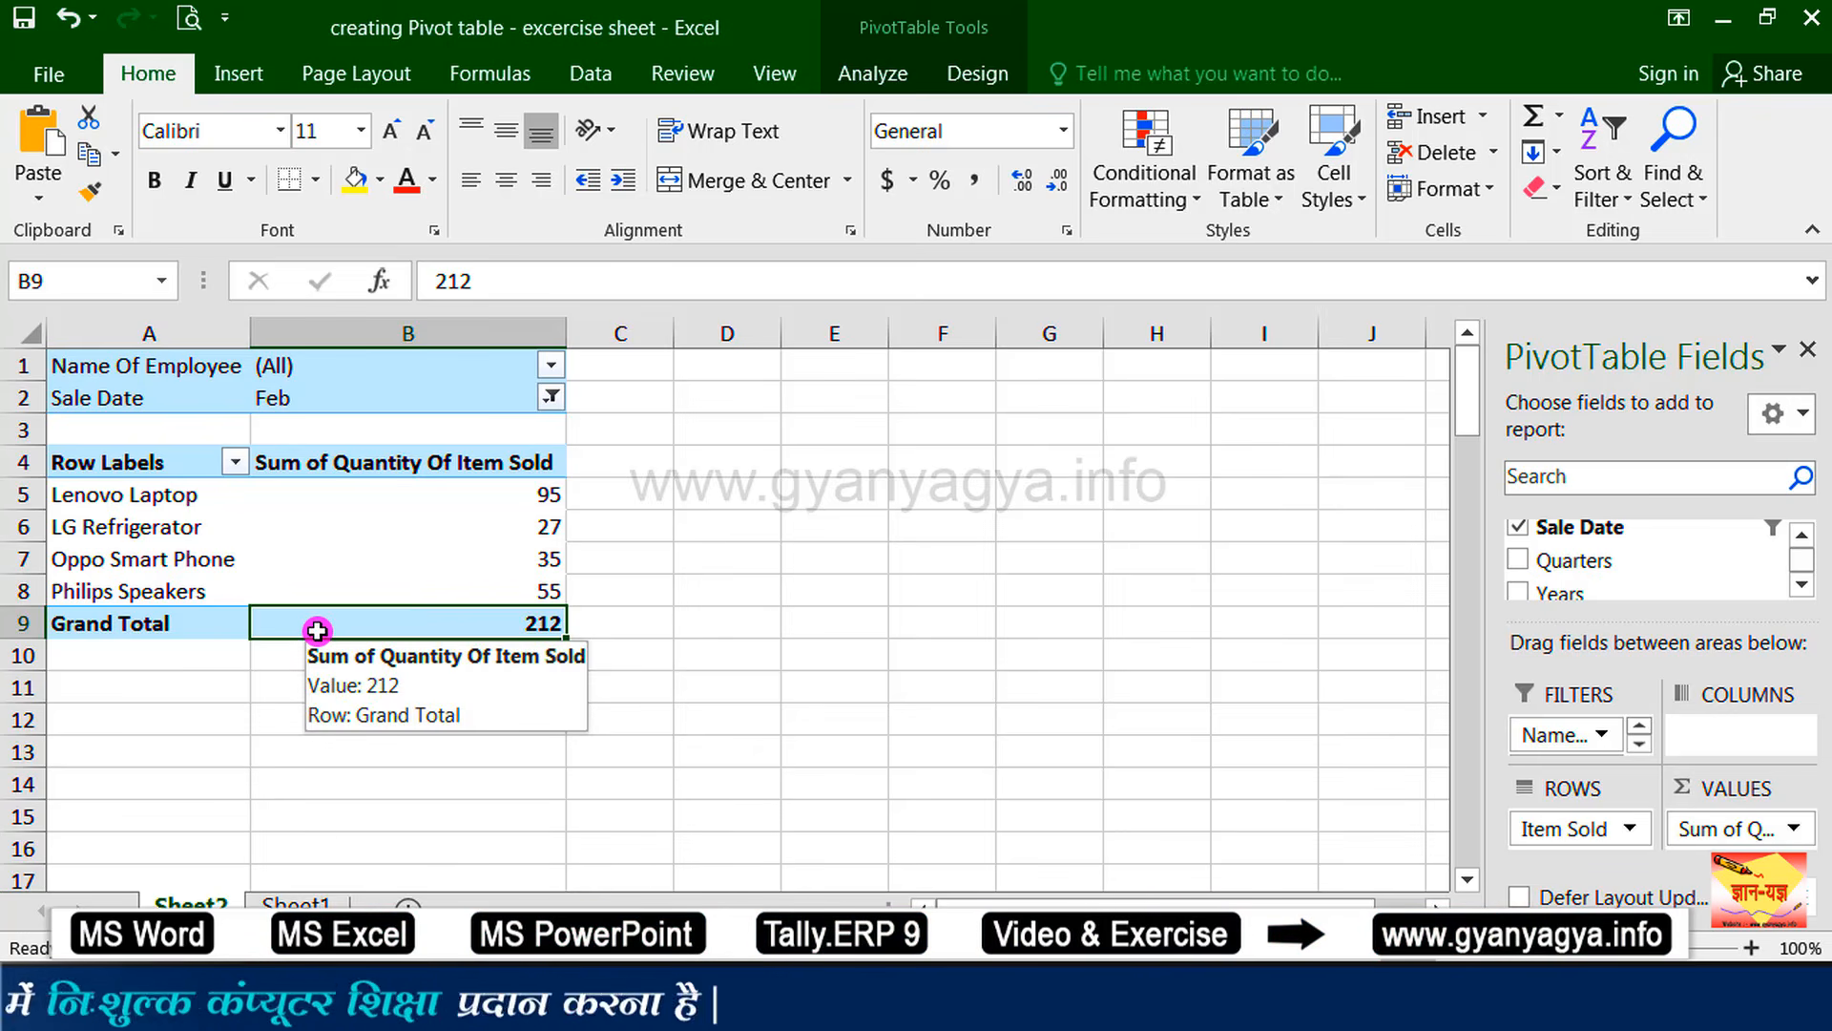
left_click(872, 82)
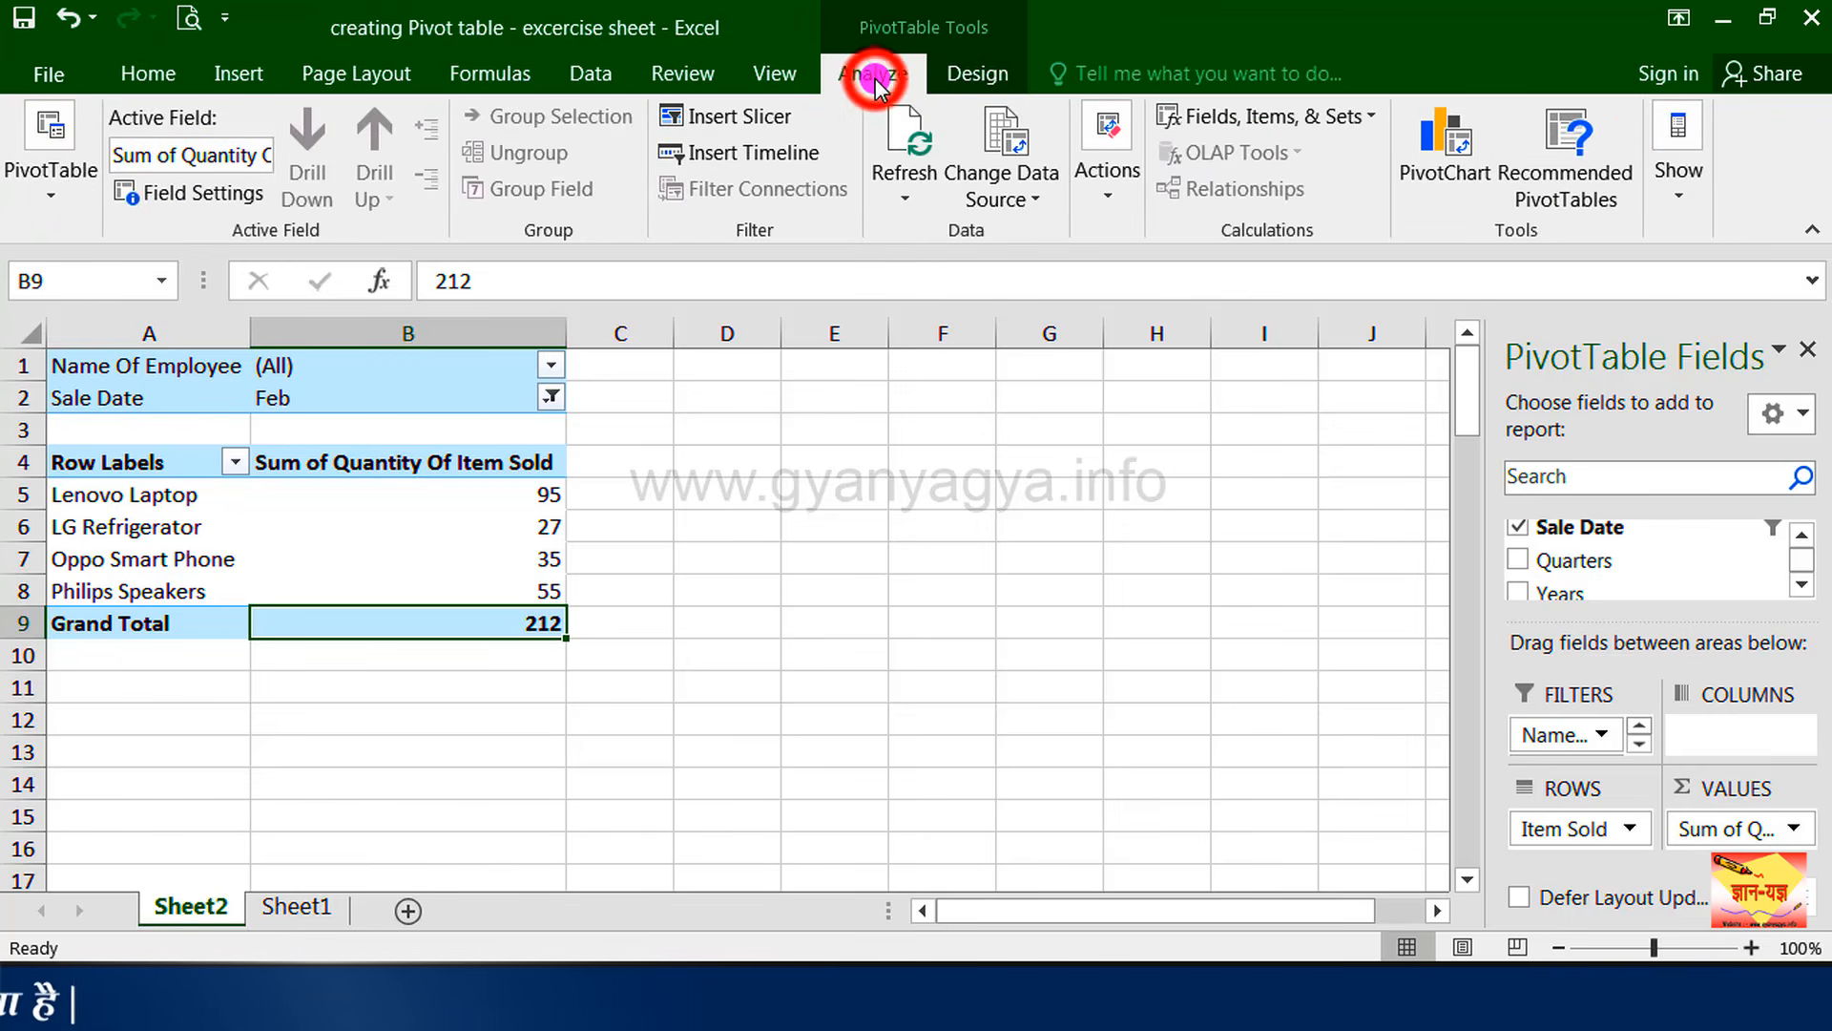
left_click(763, 157)
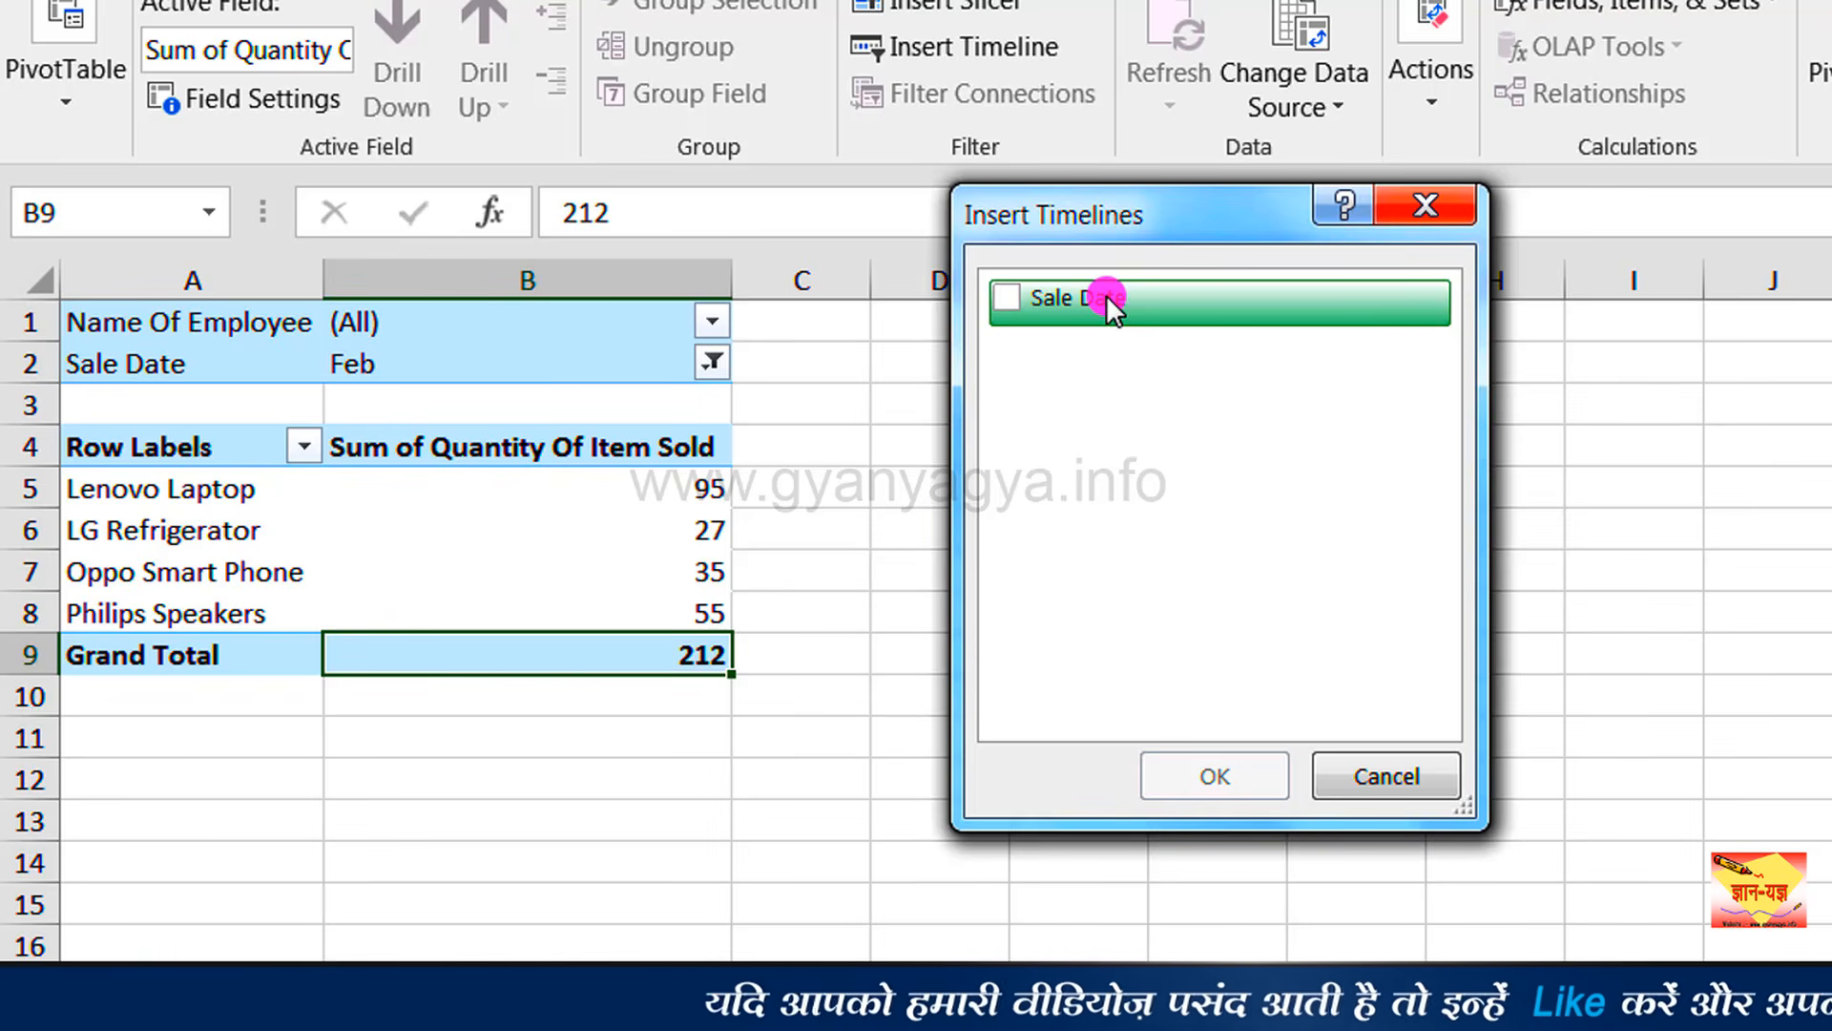
left_click(1010, 290)
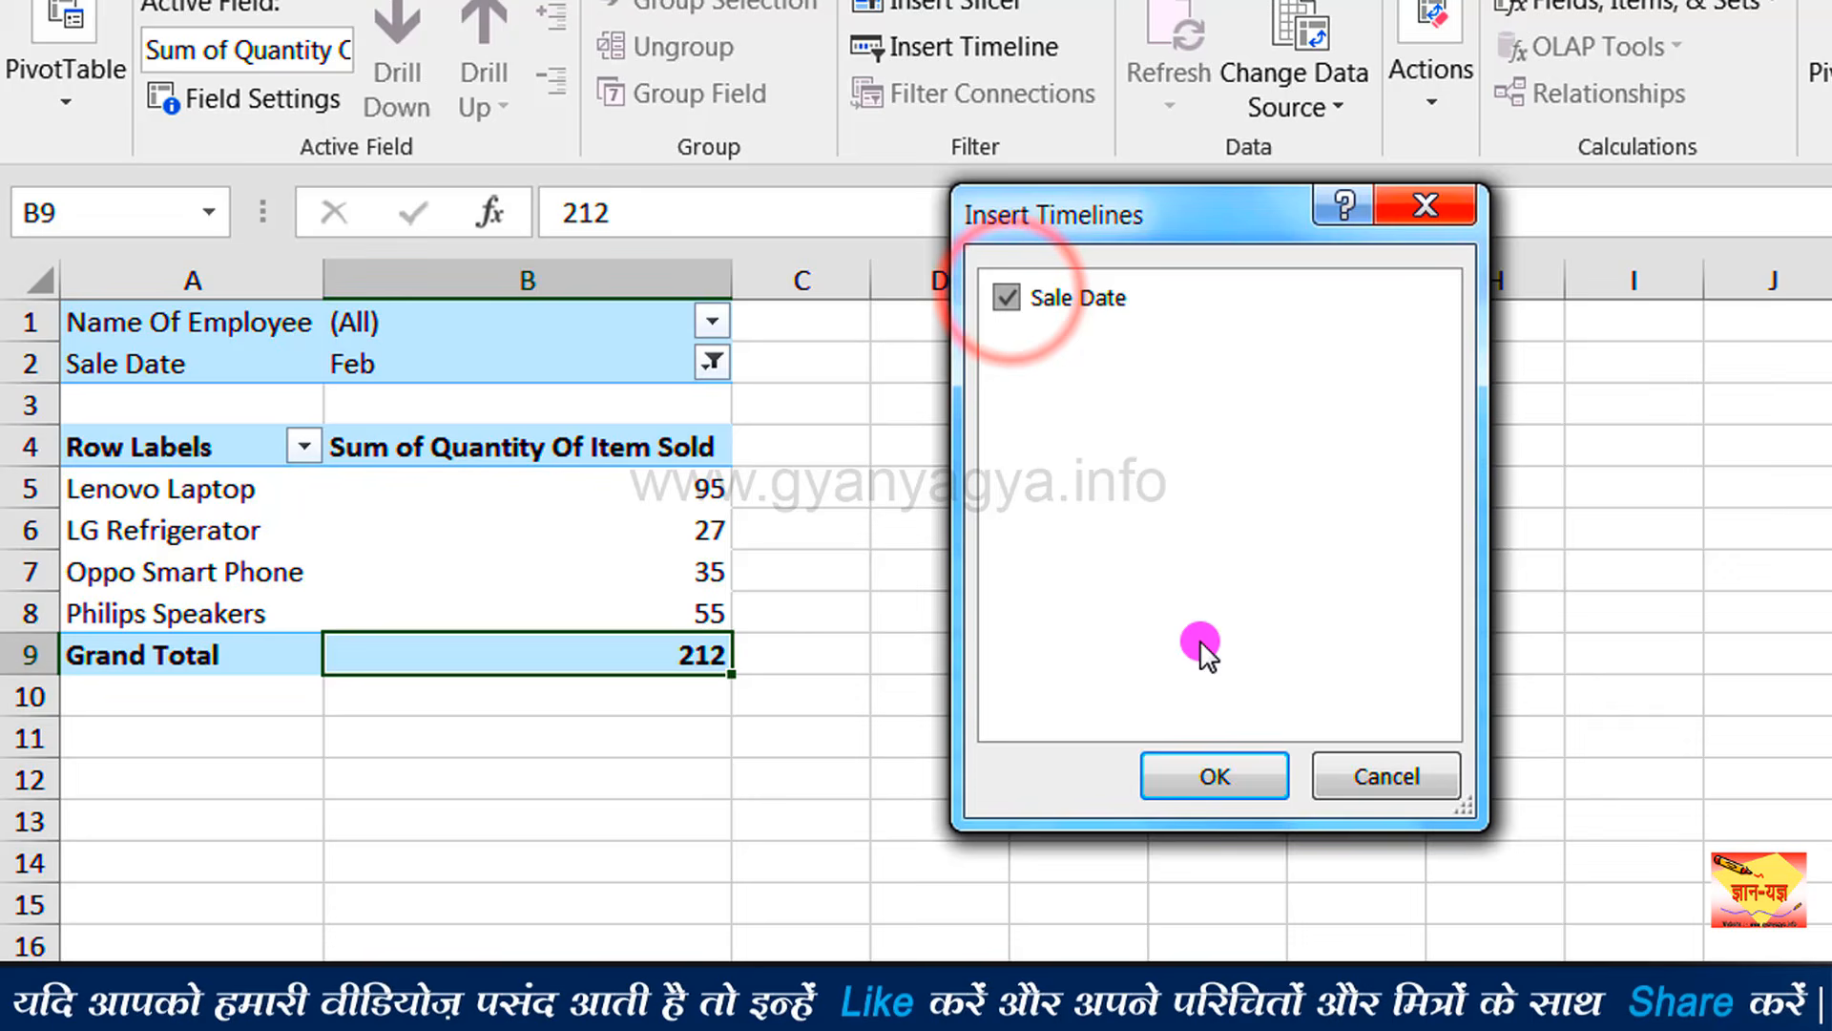
left_click(1208, 771)
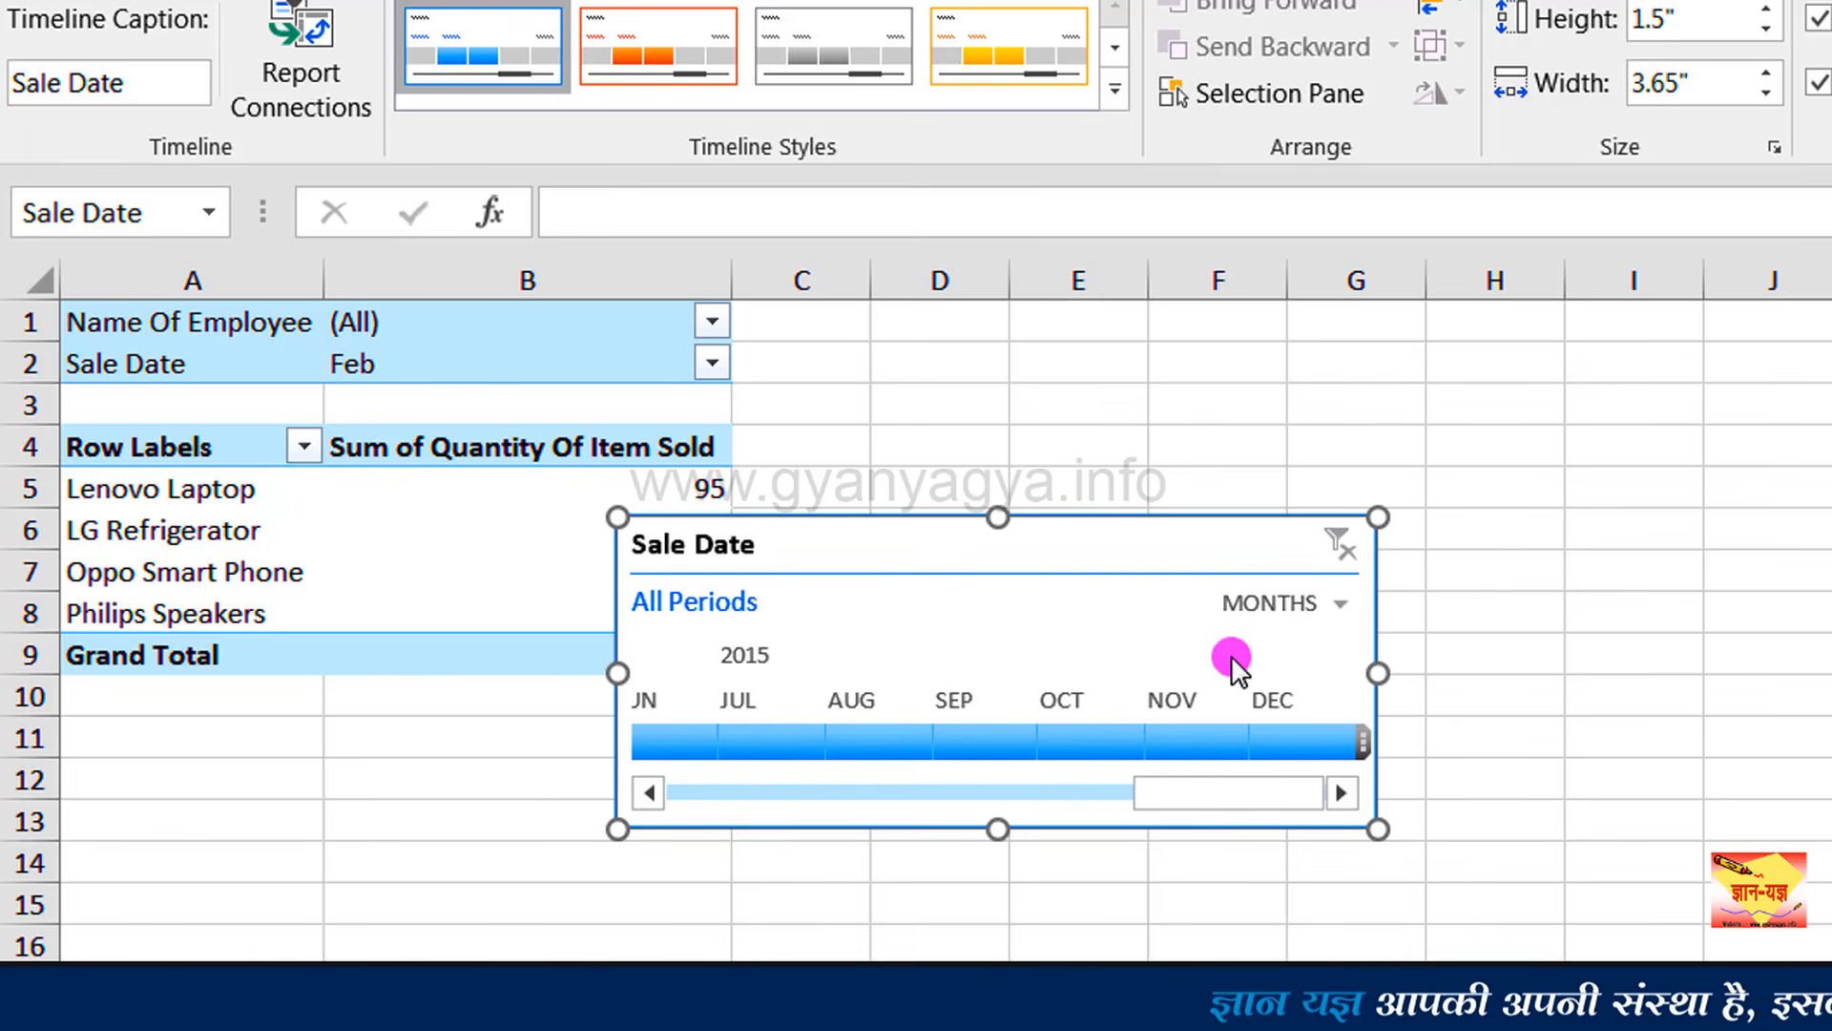
Switch the Sale Date timeline to days and filter the PivotTable to Sep 10 - 12 2015.
left_click(1337, 603)
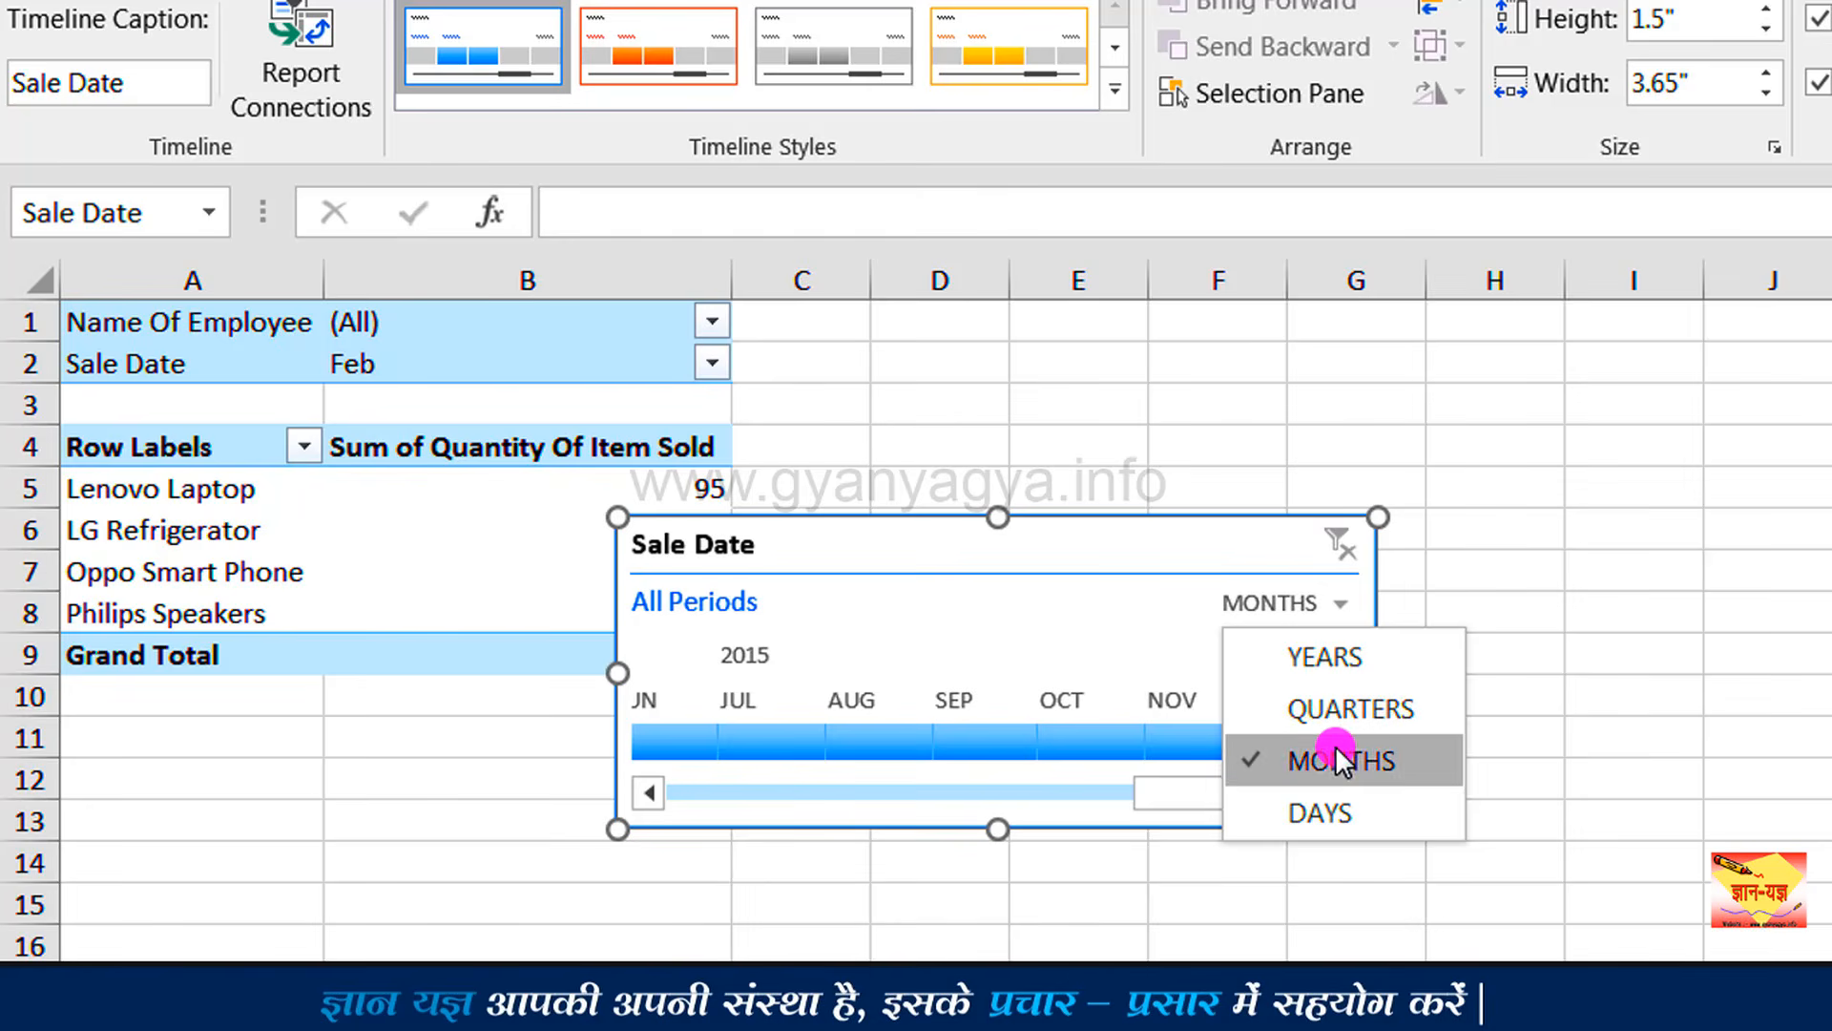
left_click(1336, 816)
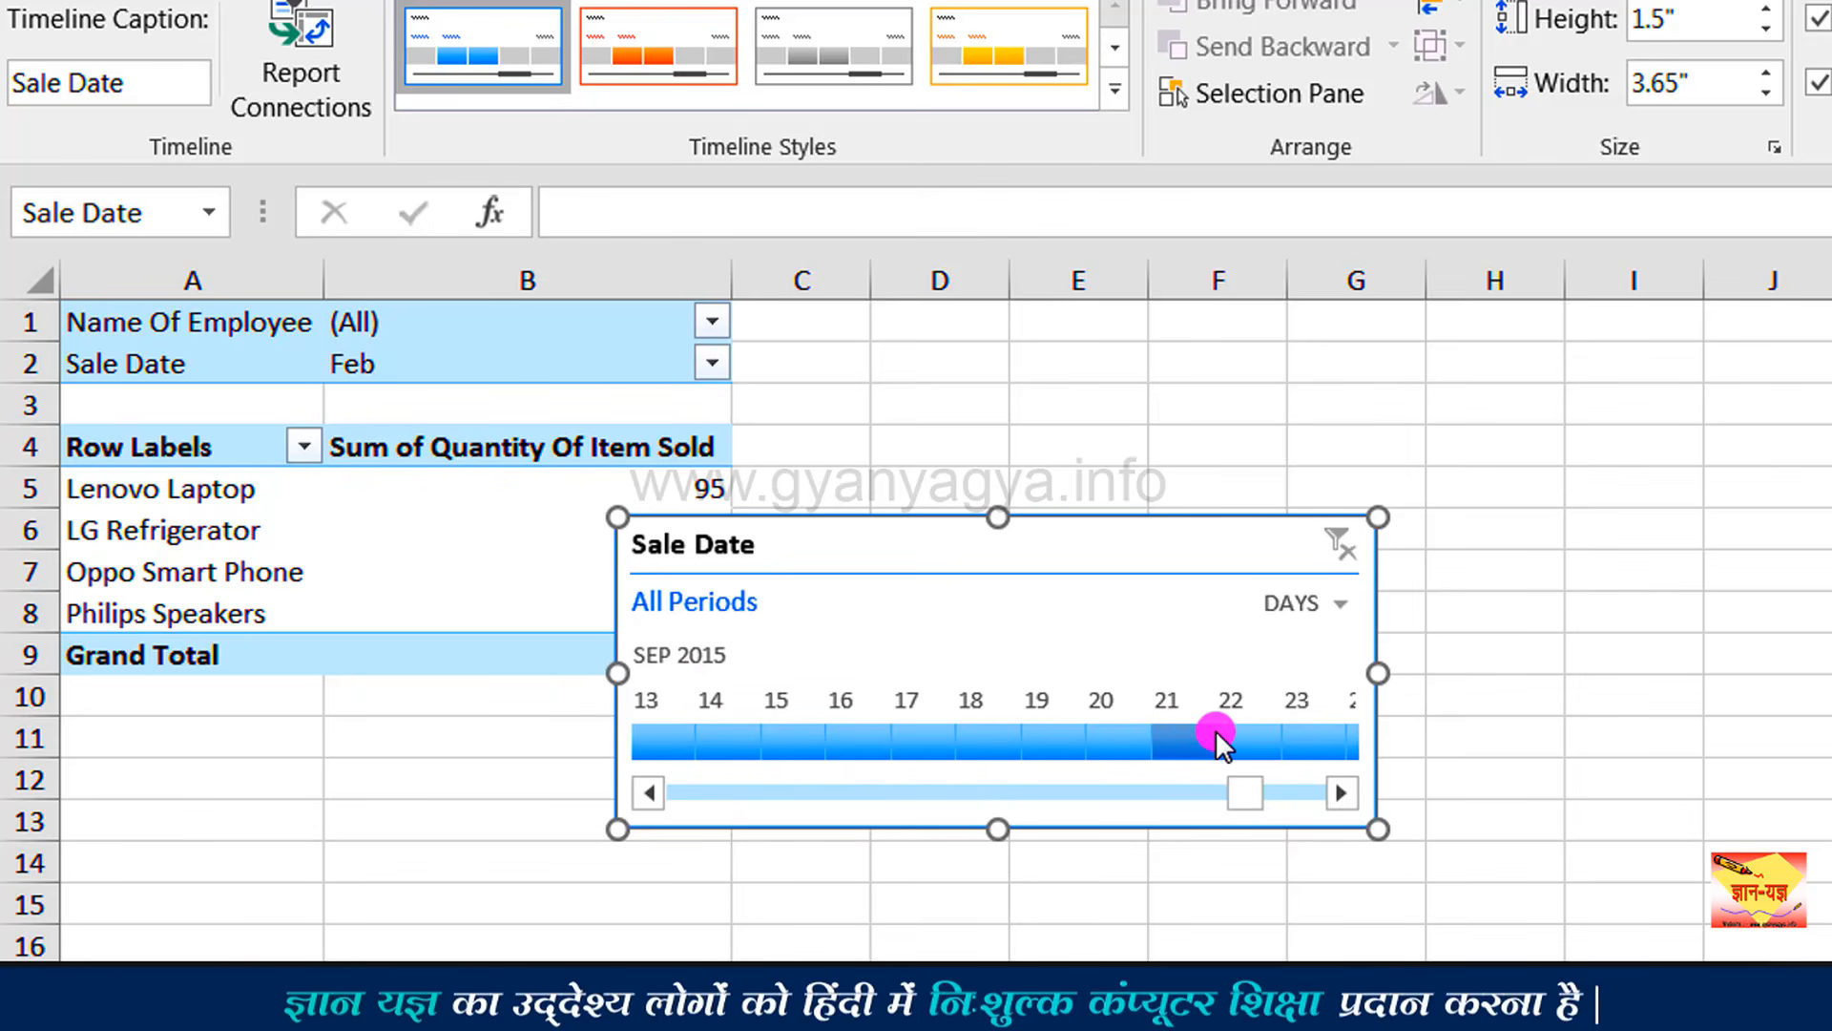
left_click(647, 791)
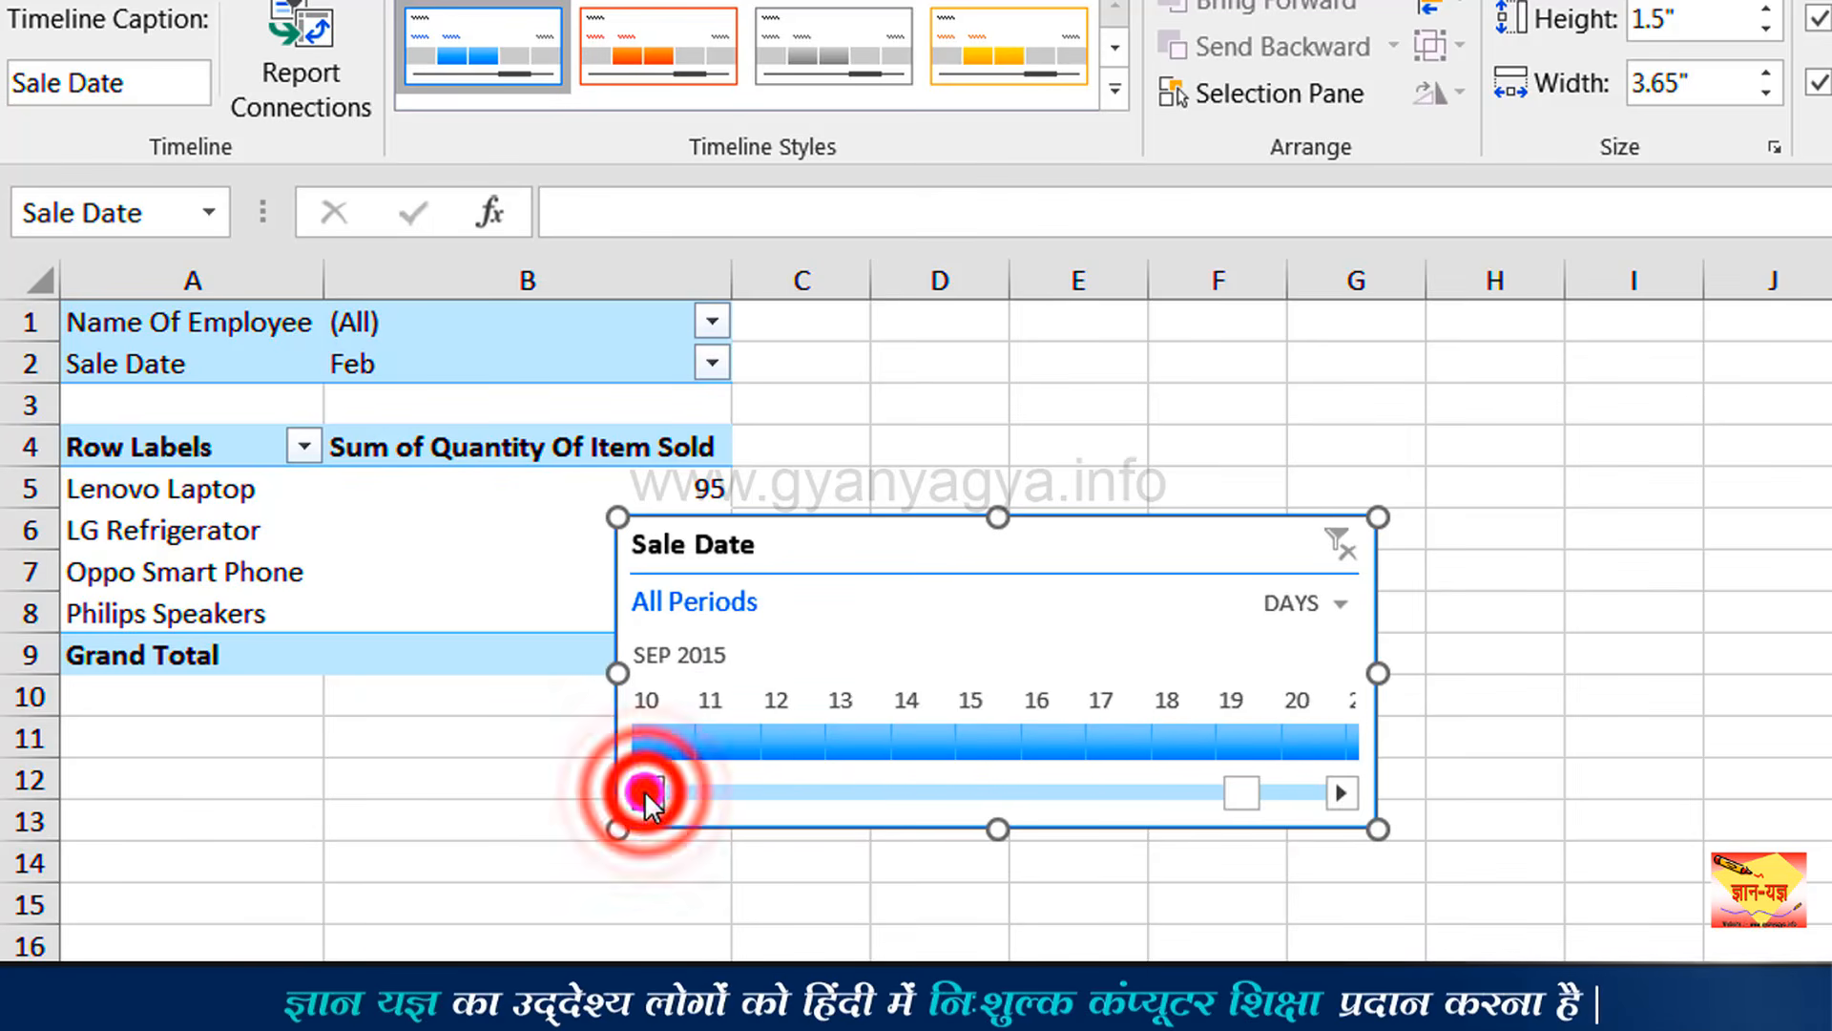
left_click(644, 790)
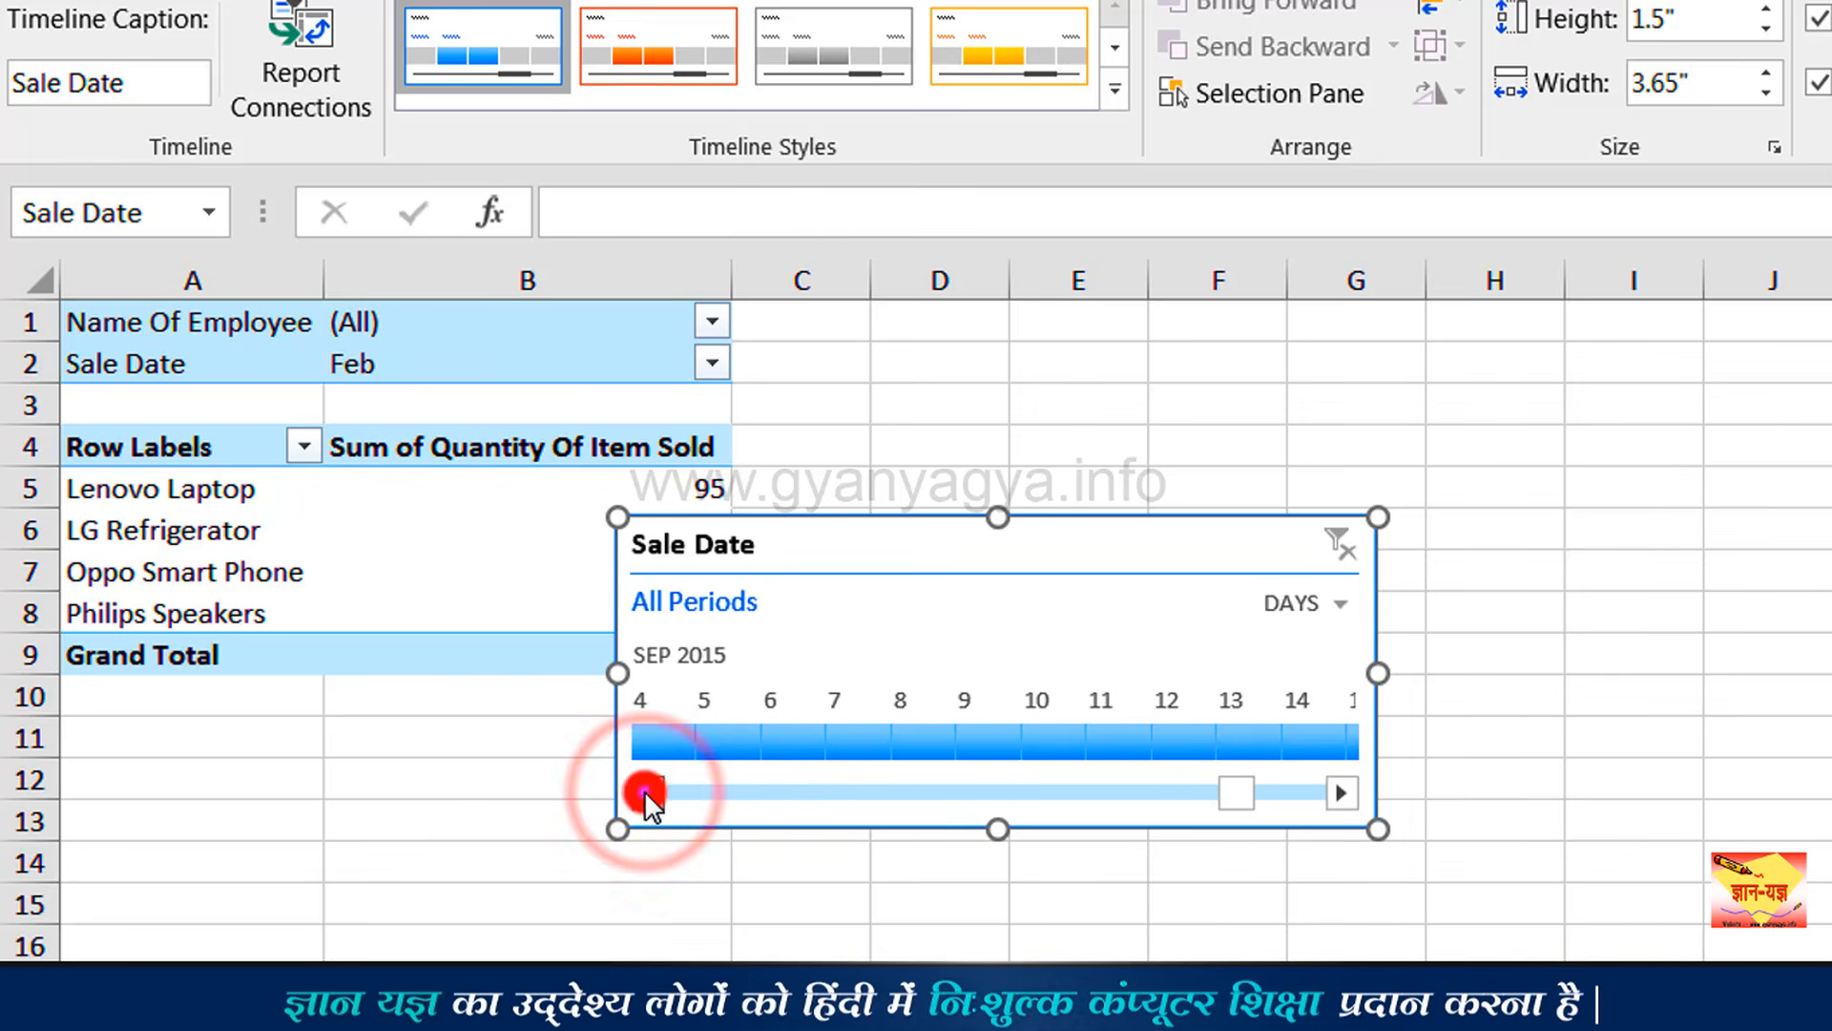
left_click(644, 789)
left_click(644, 789)
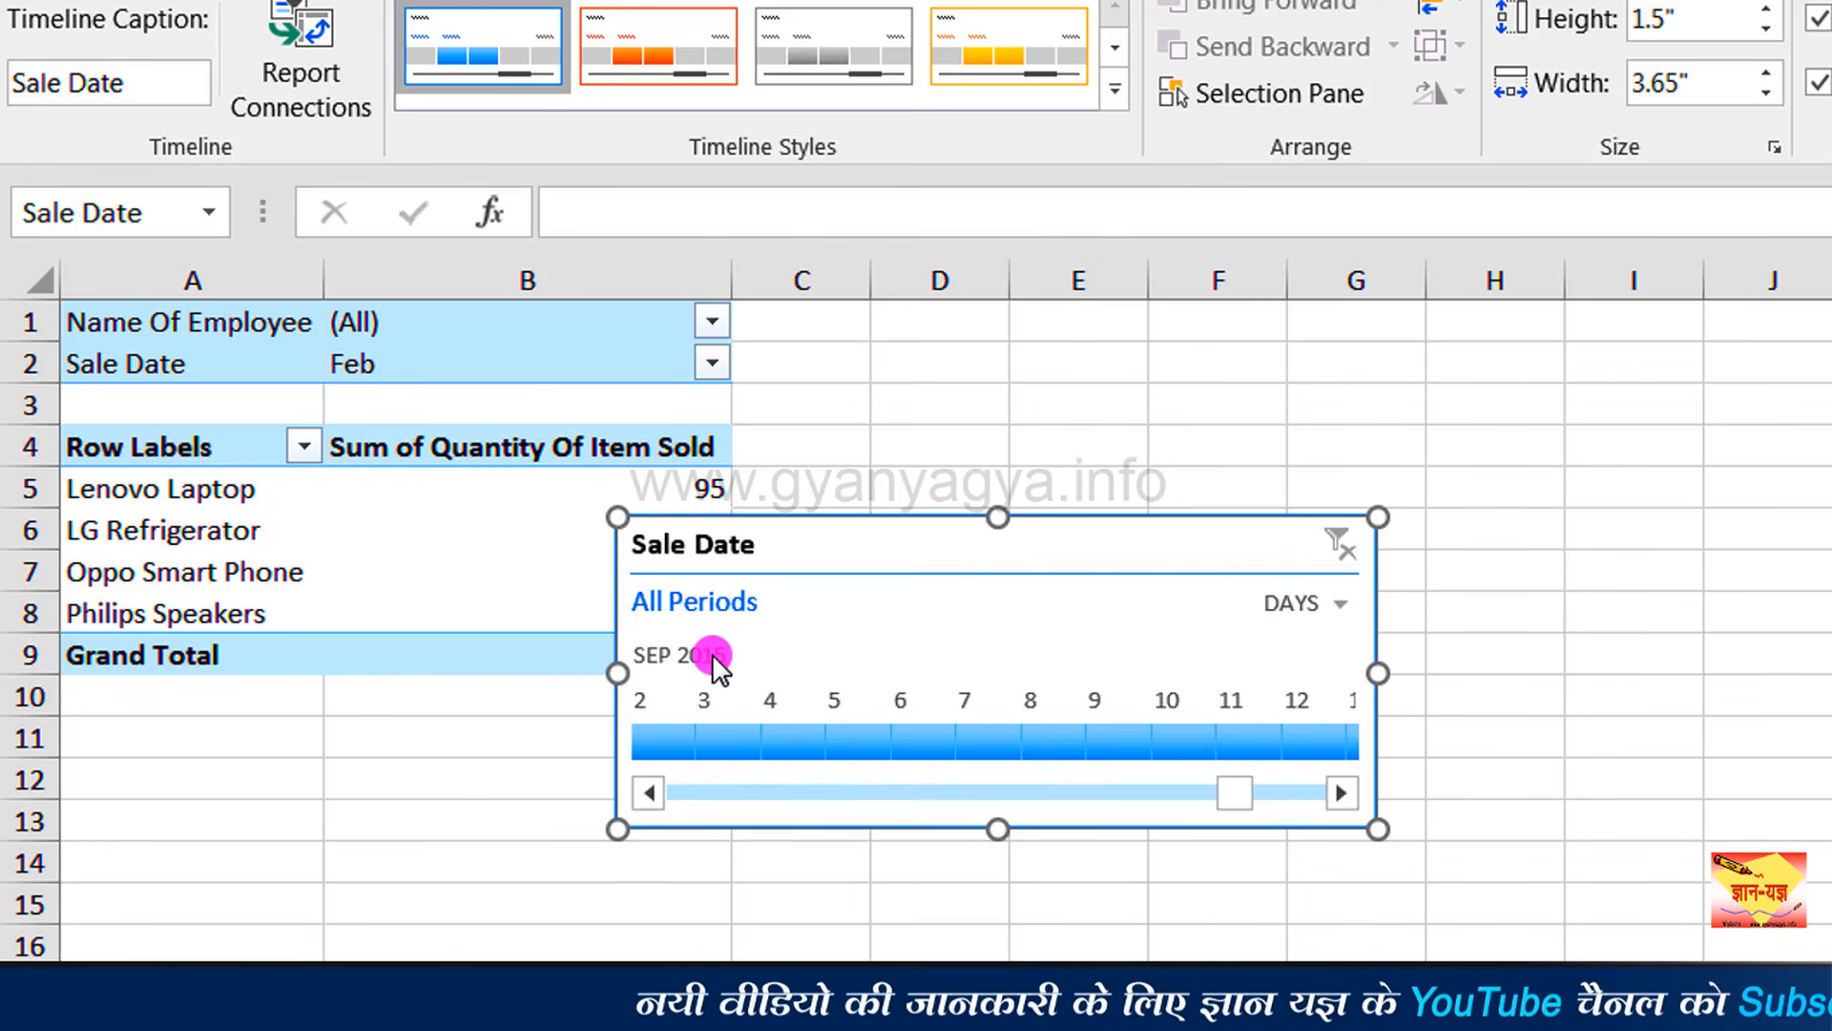
left_click(1179, 737)
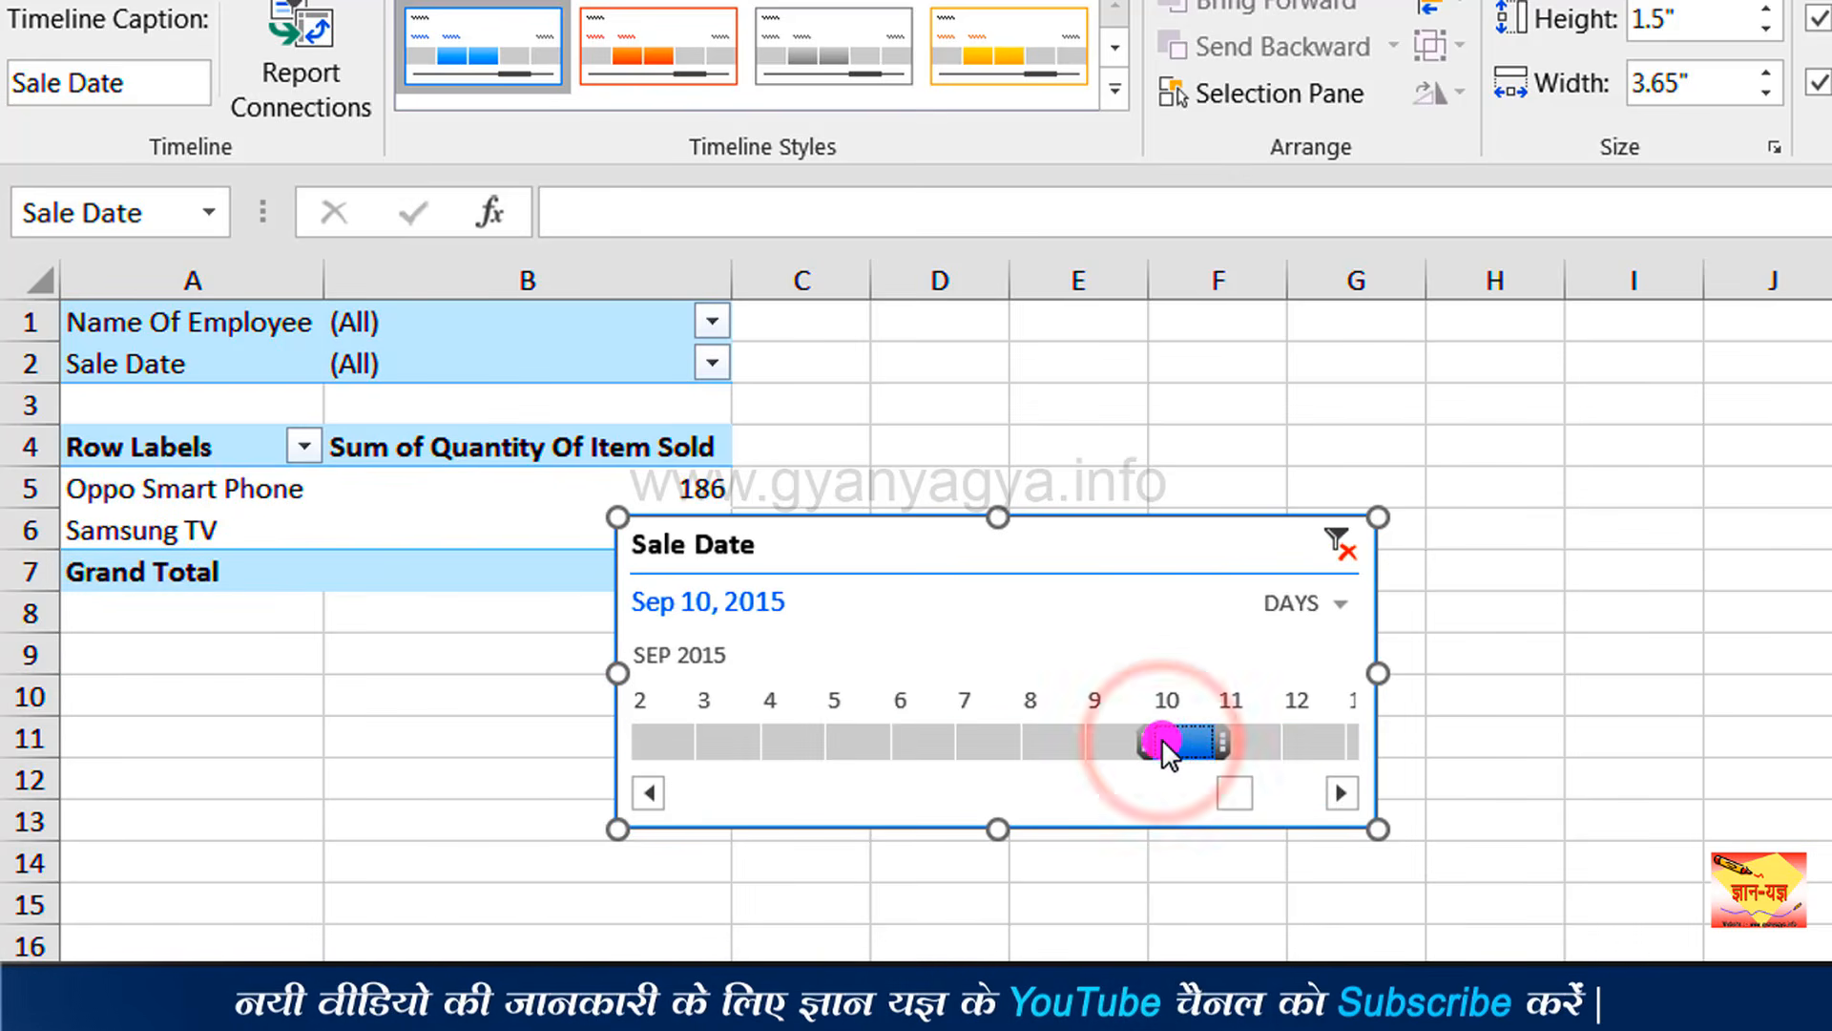
left_click_drag(1222, 737, 1293, 735)
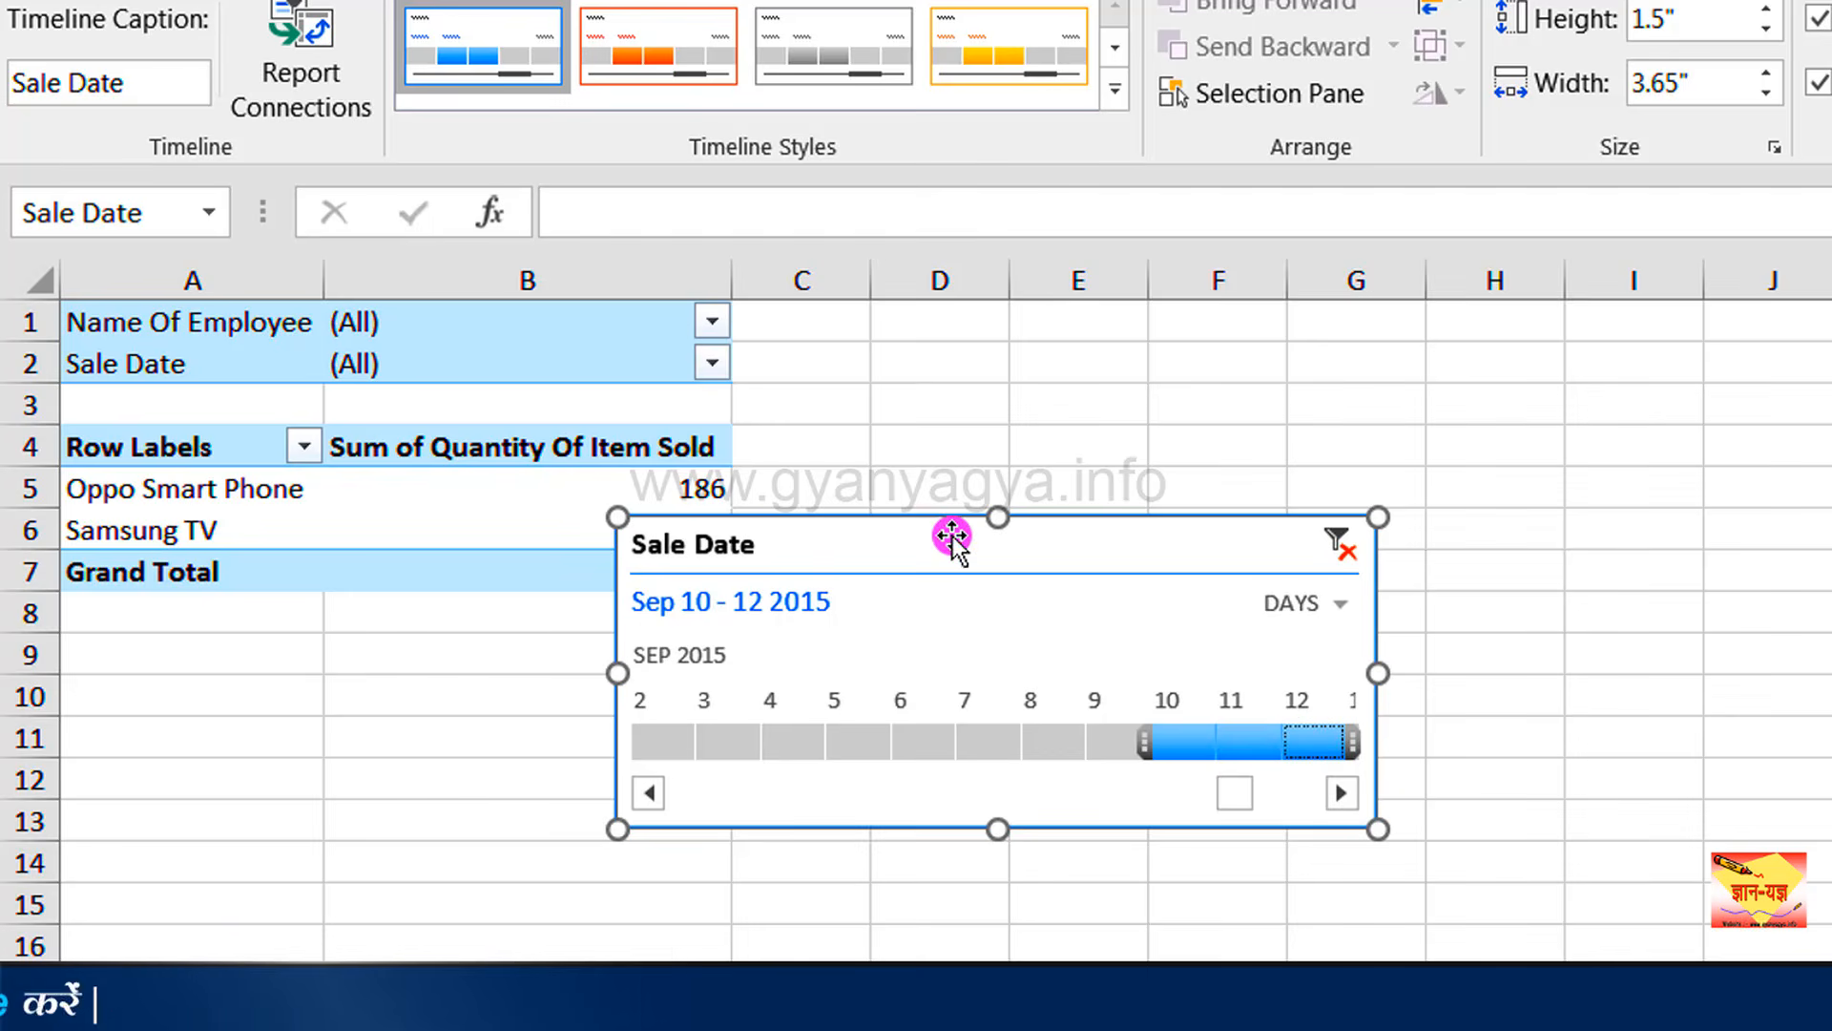
Move the Sale Date timeline clear of the PivotTable and delete it.
left_click_drag(952, 538, 1212, 561)
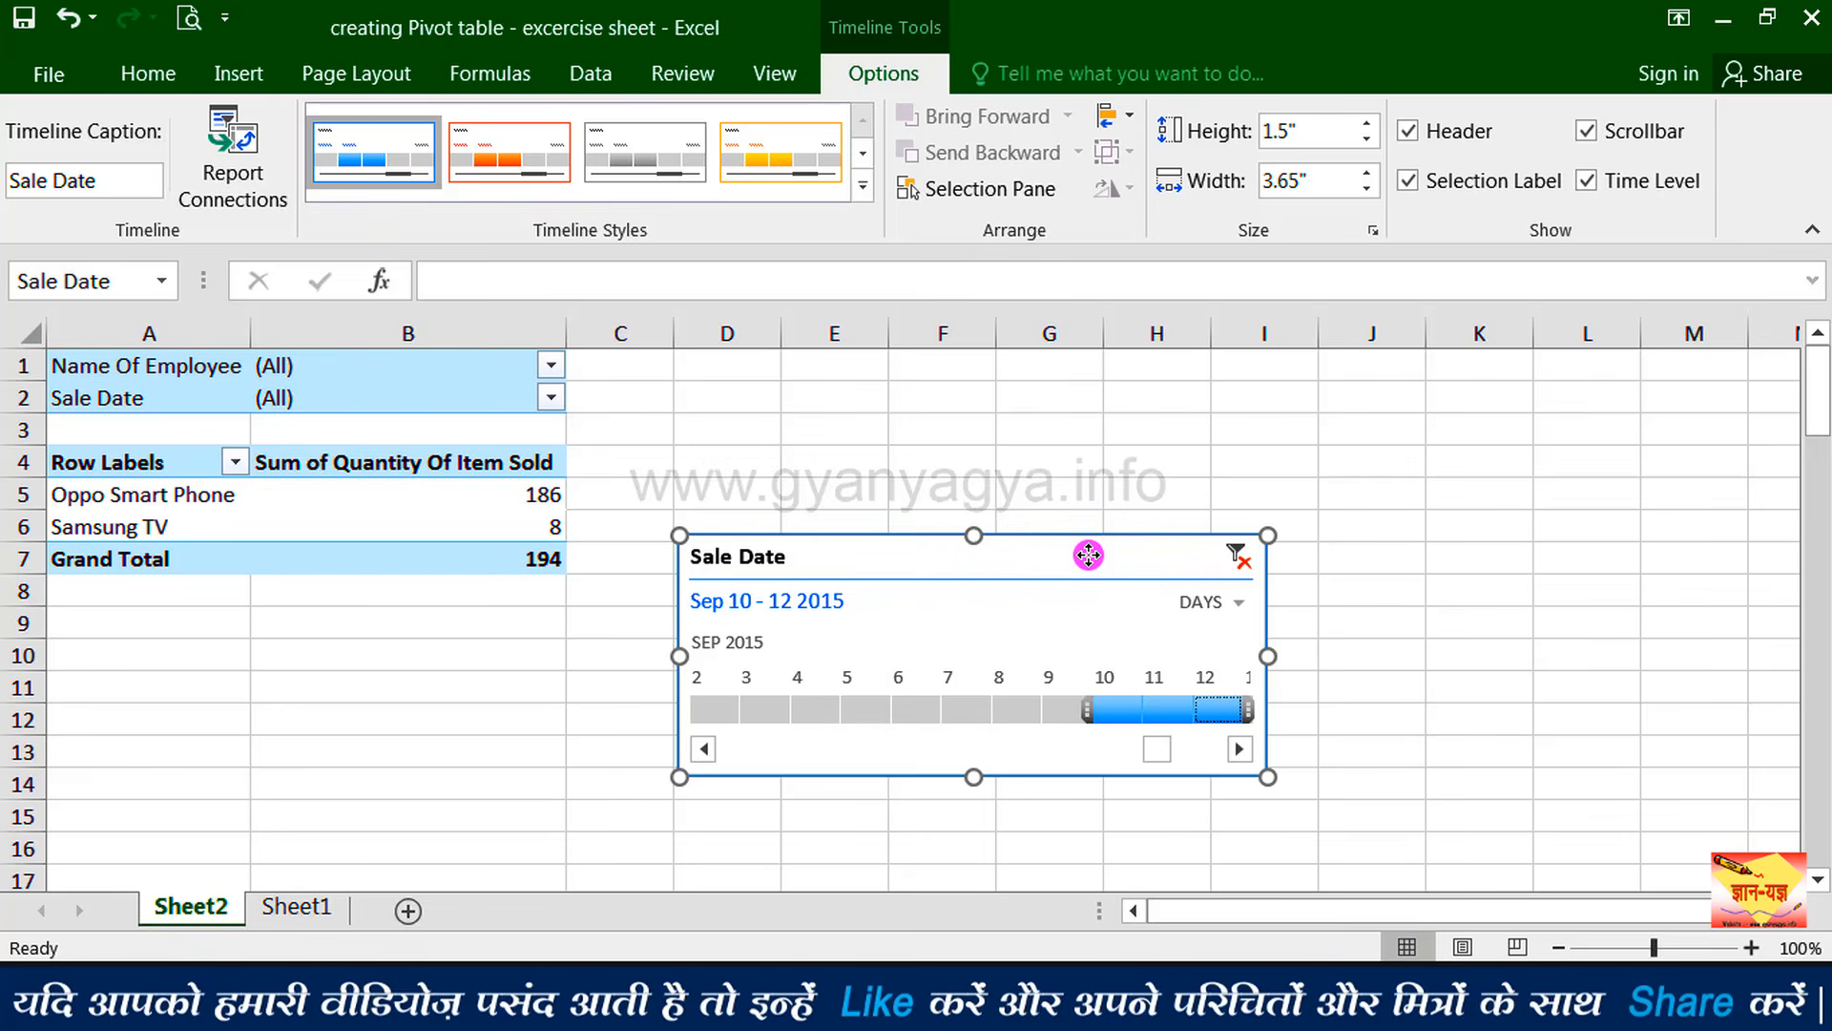
key("Delete")
left_click(1088, 555)
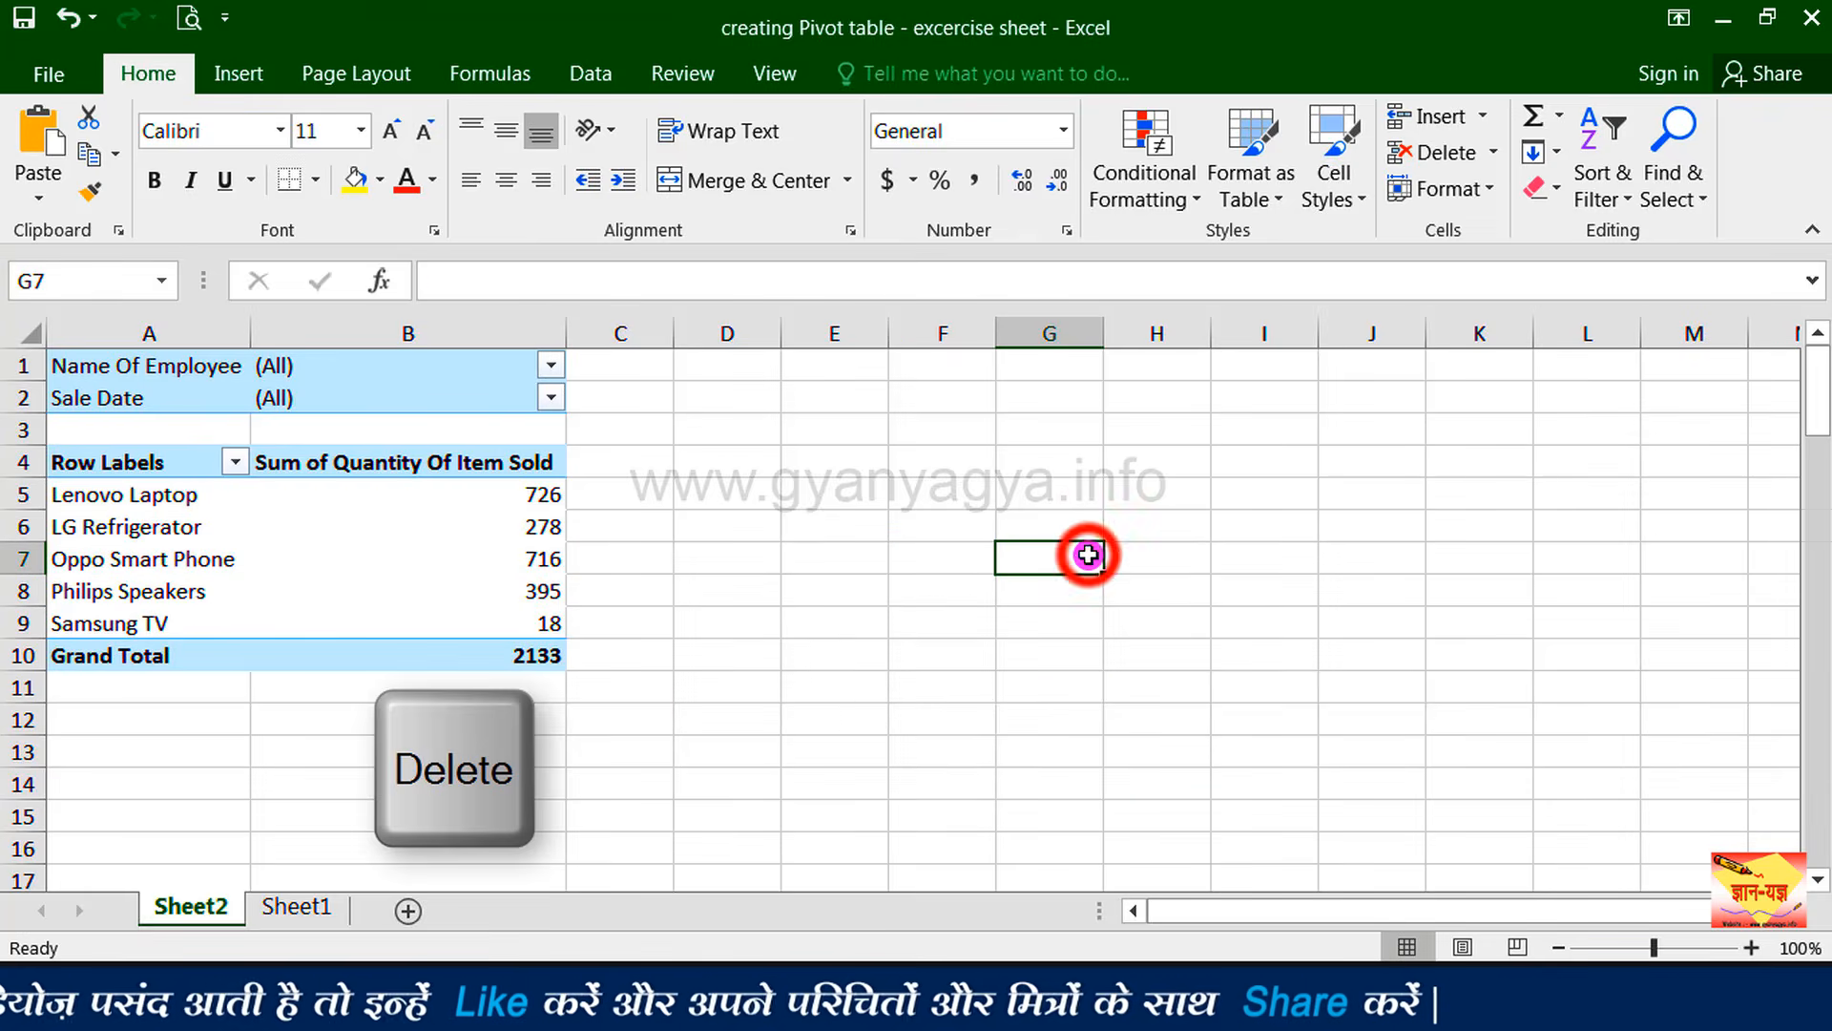
Set the quantity of item sold in cell C6 of Sheet1 to 15 and return to the PivotTable on Sheet2.
left_click(323, 464)
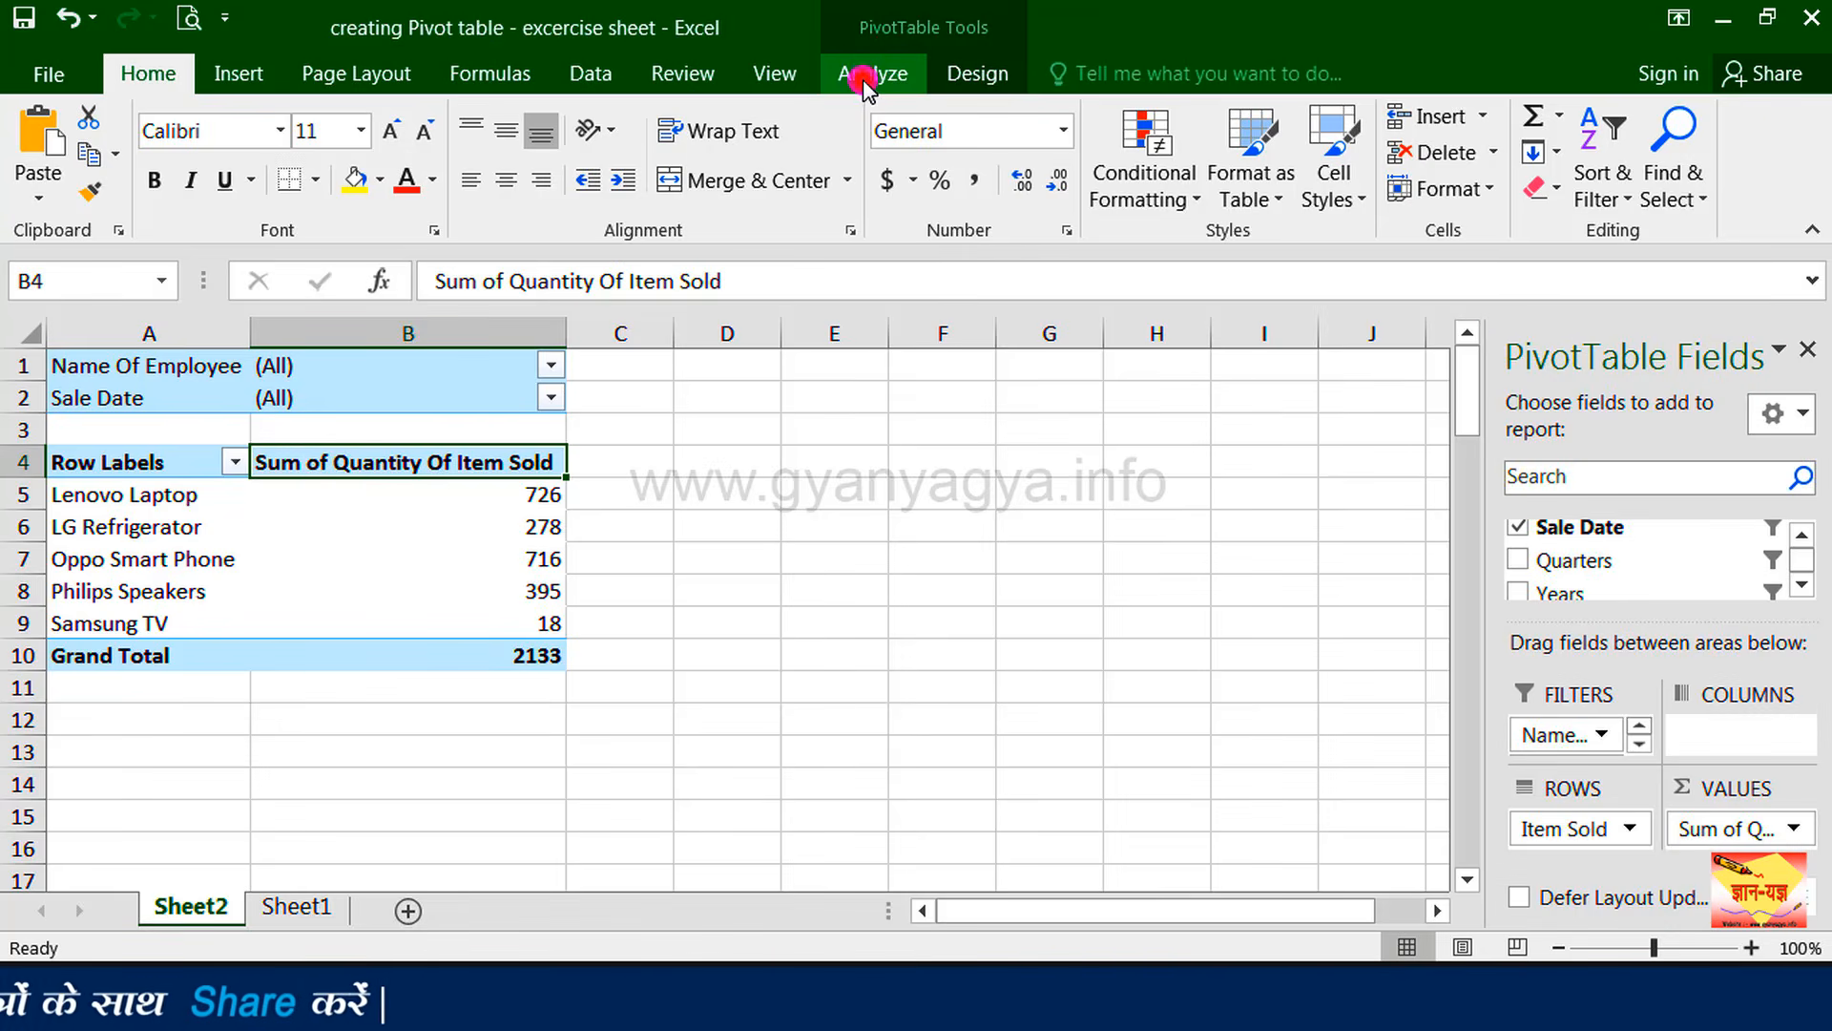
left_click(865, 76)
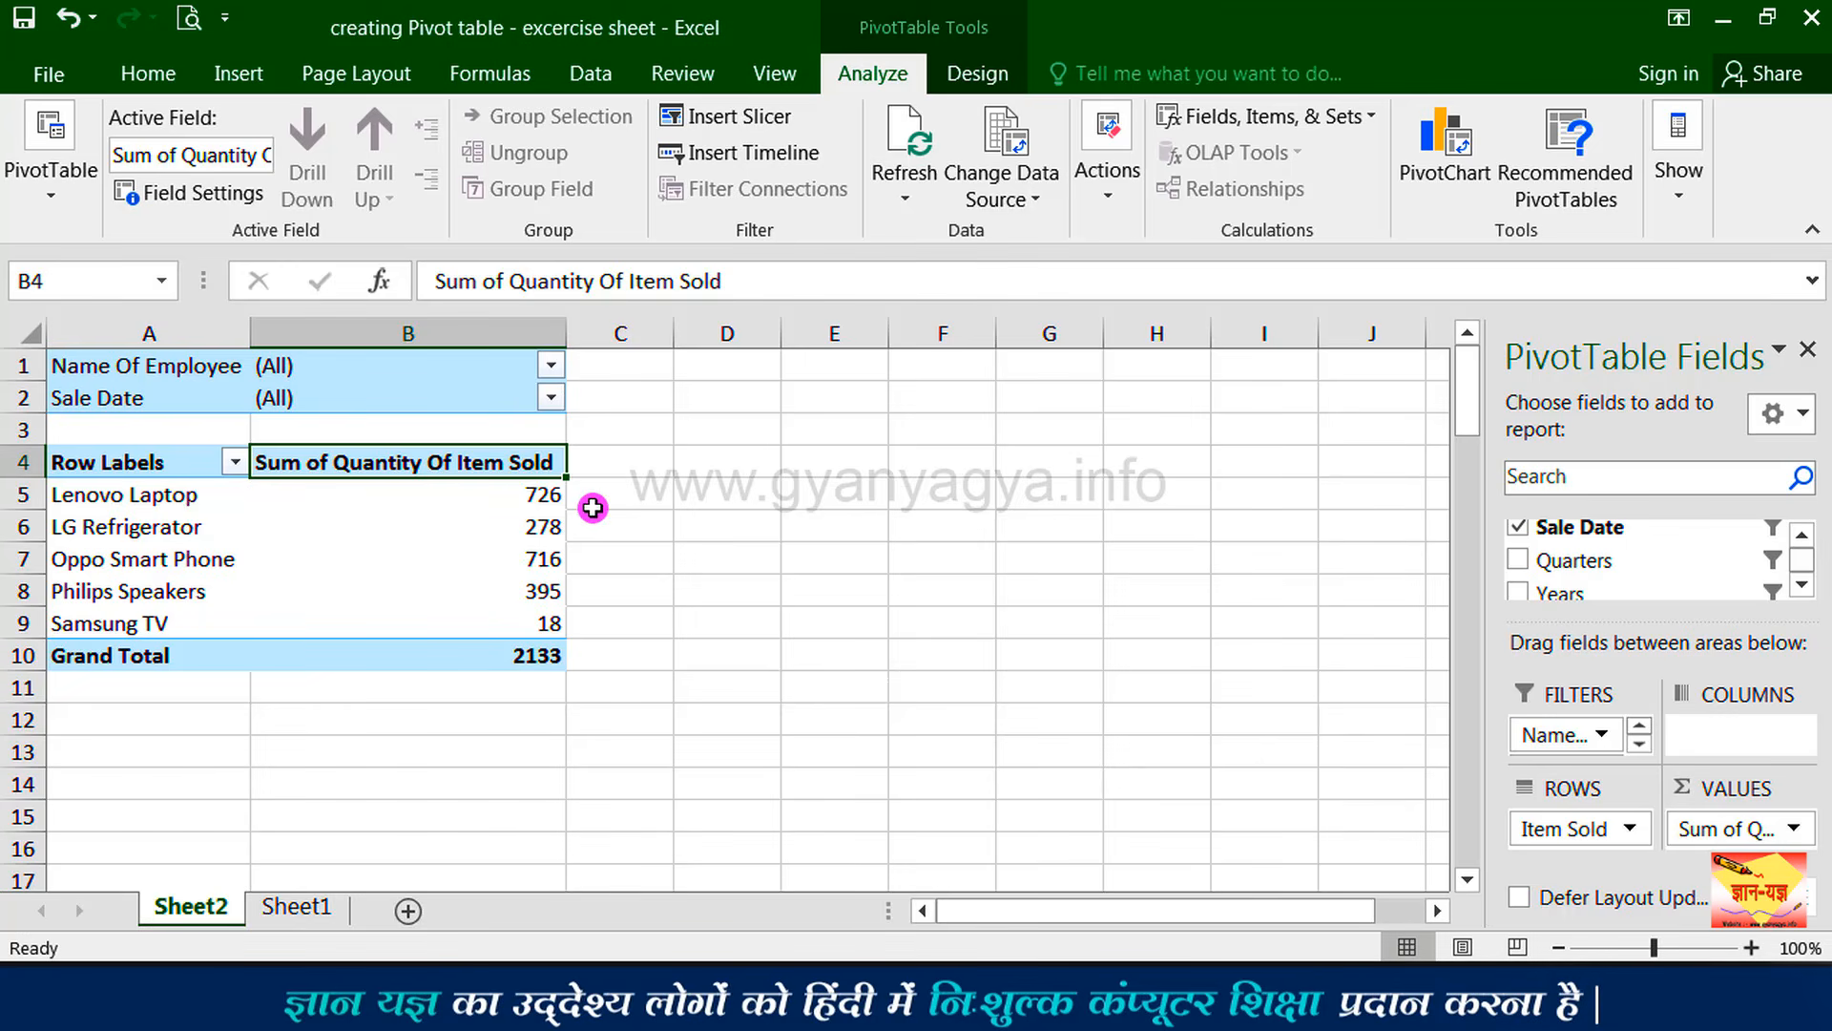
mouse_move(559, 507)
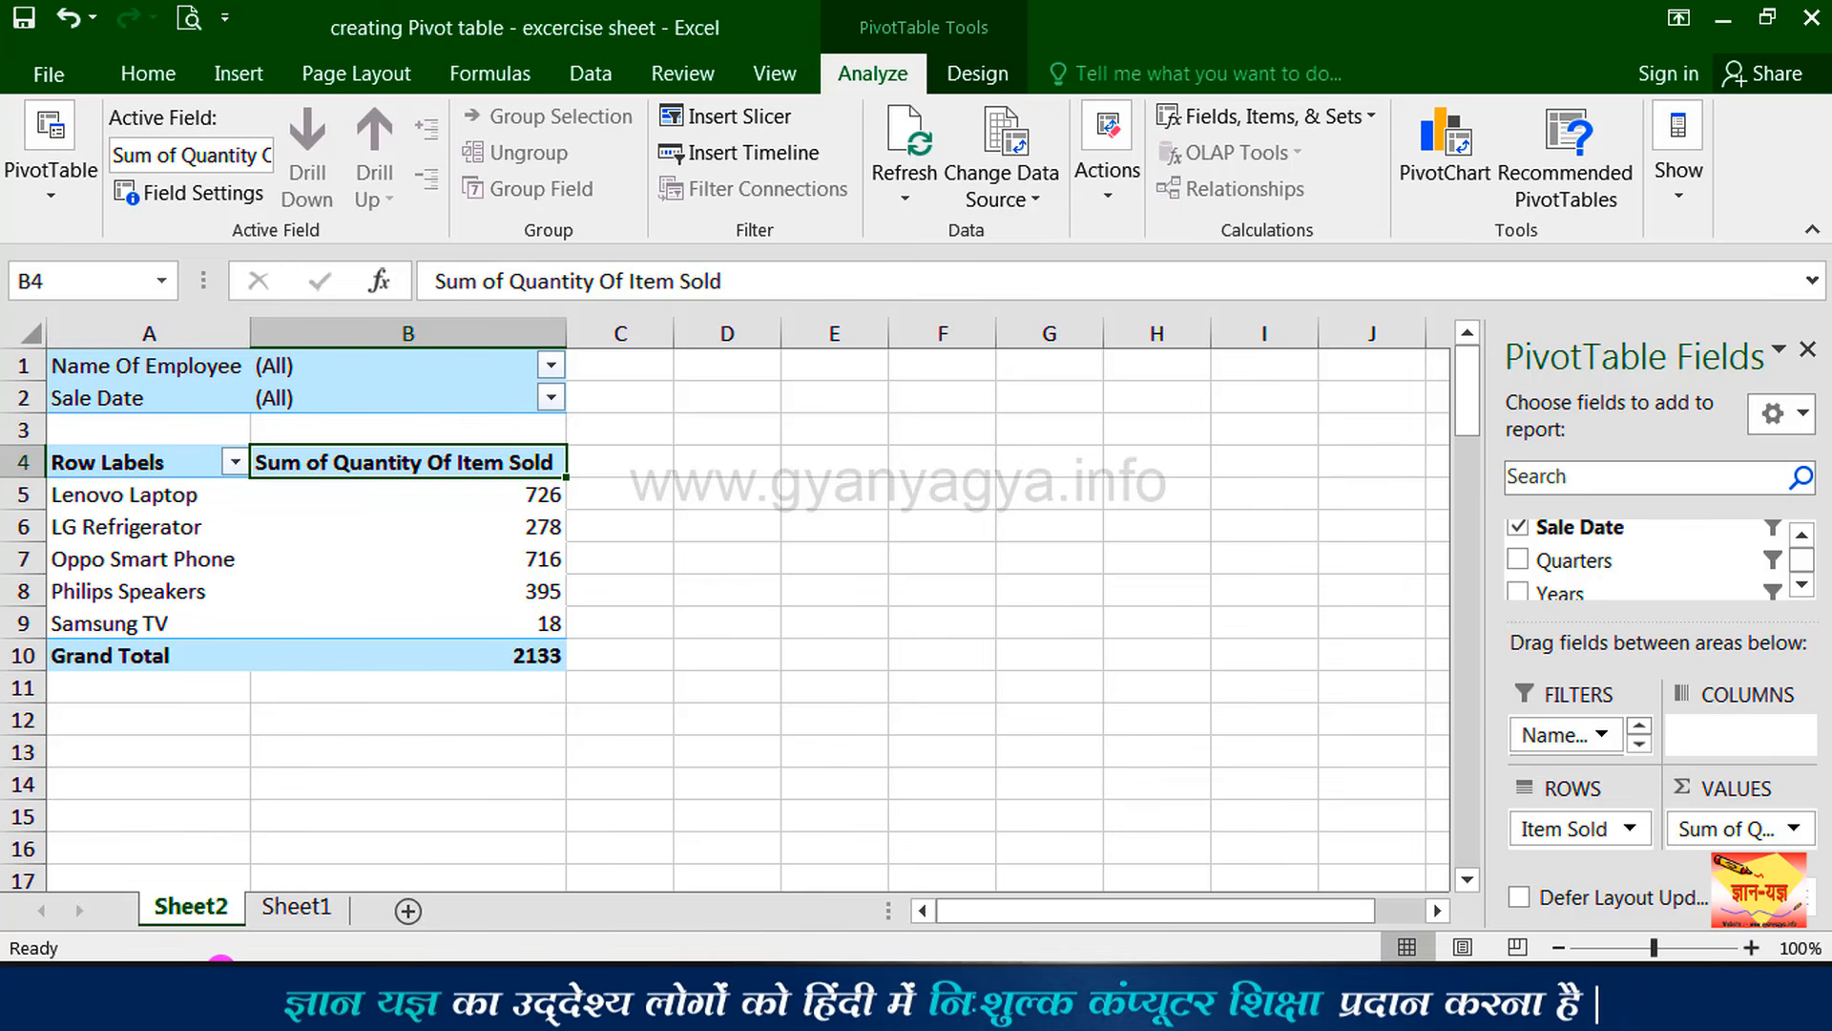
left_click(282, 909)
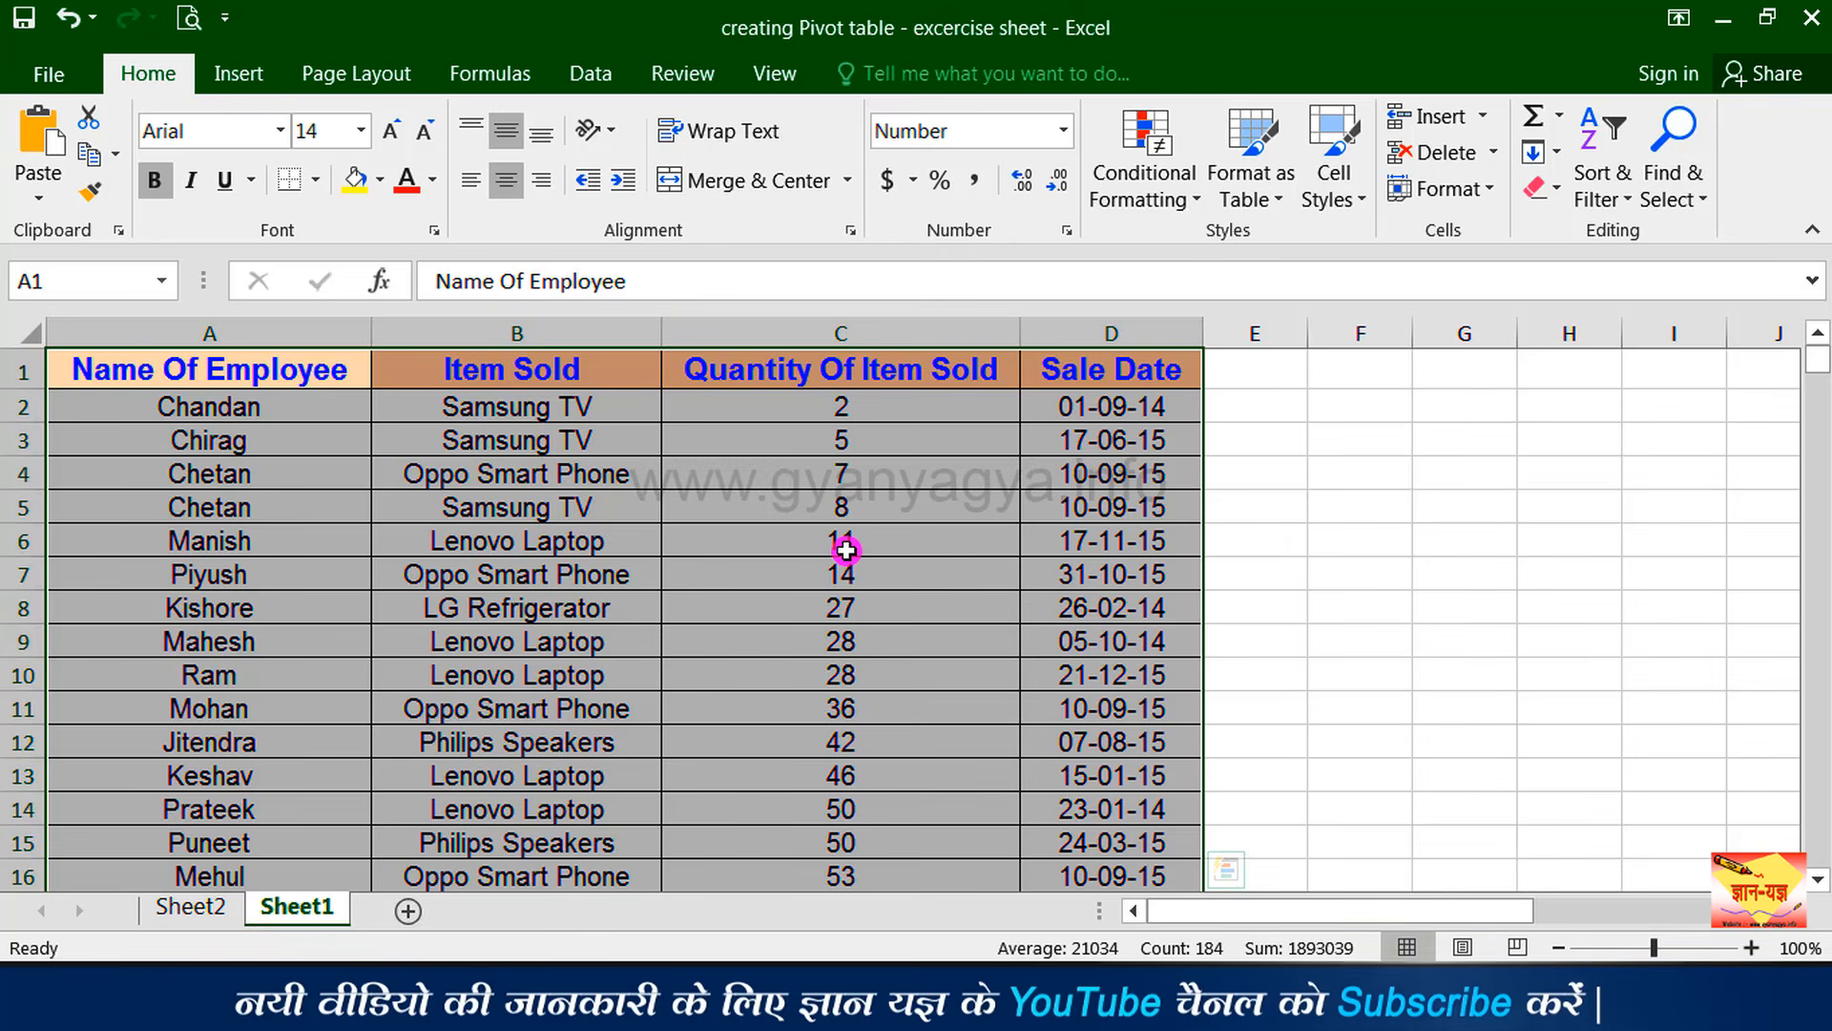
left_click(846, 549)
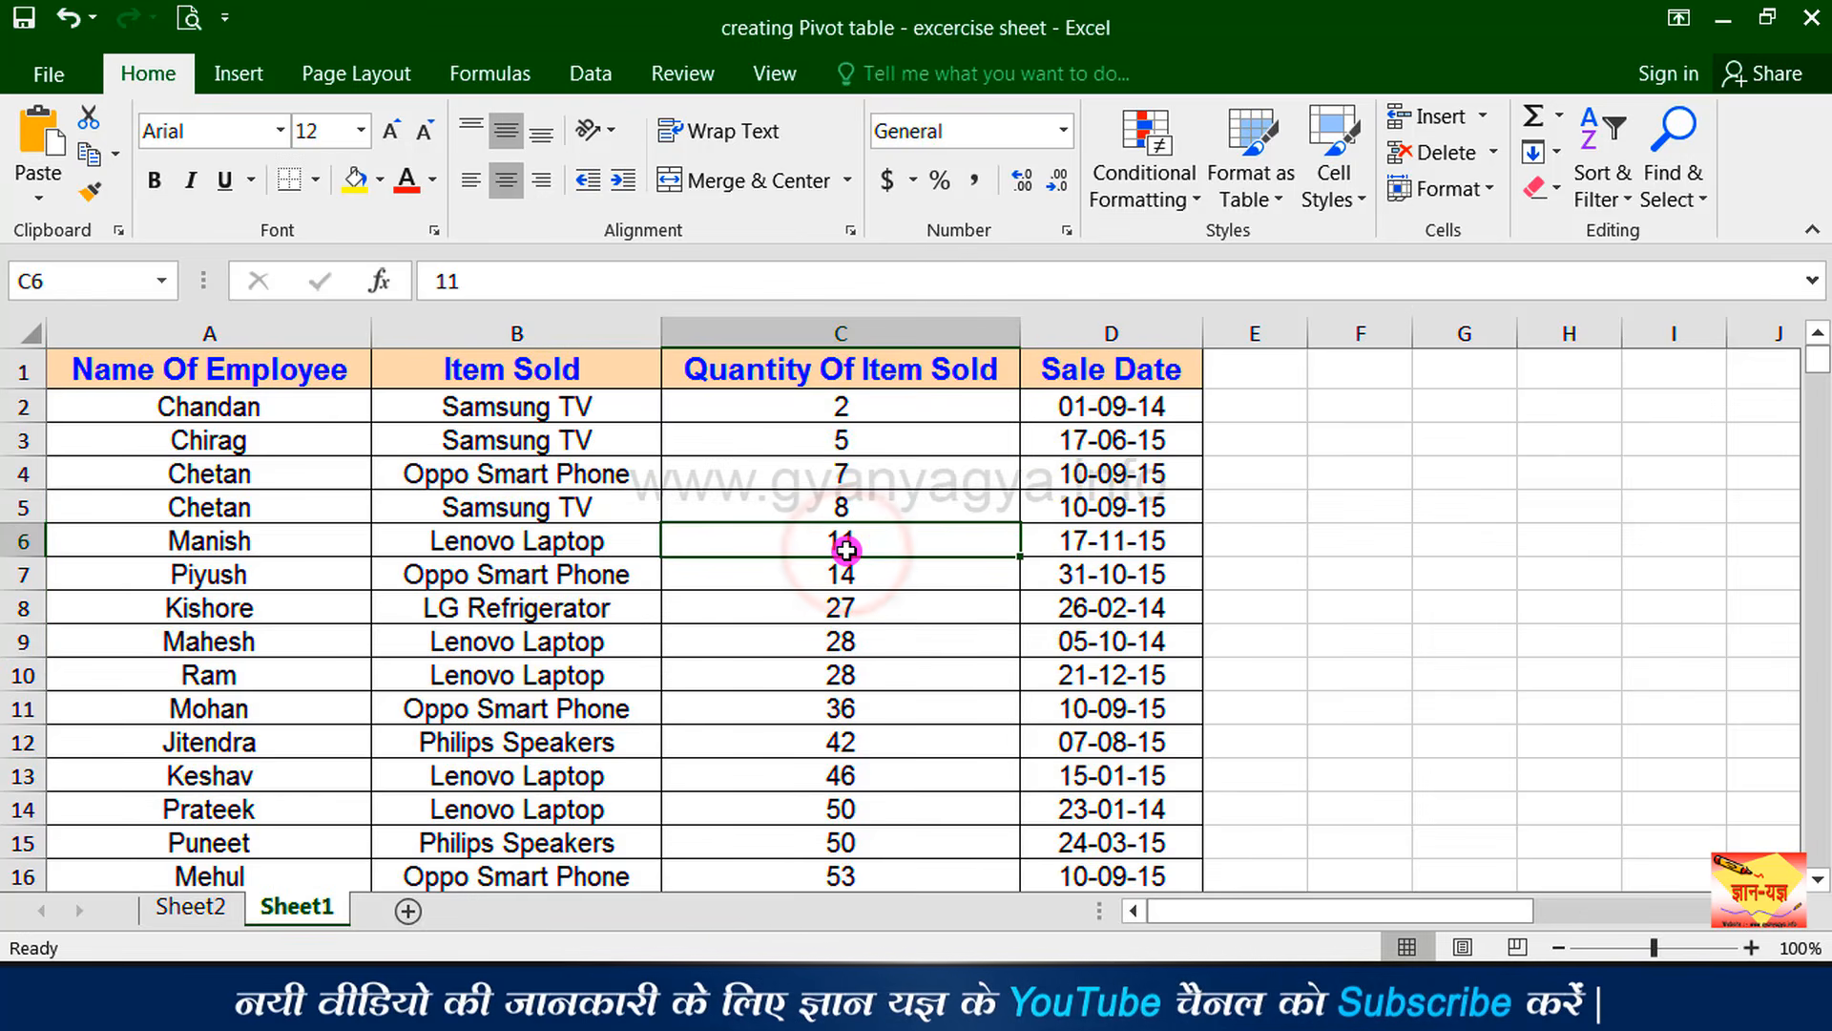
type("1")
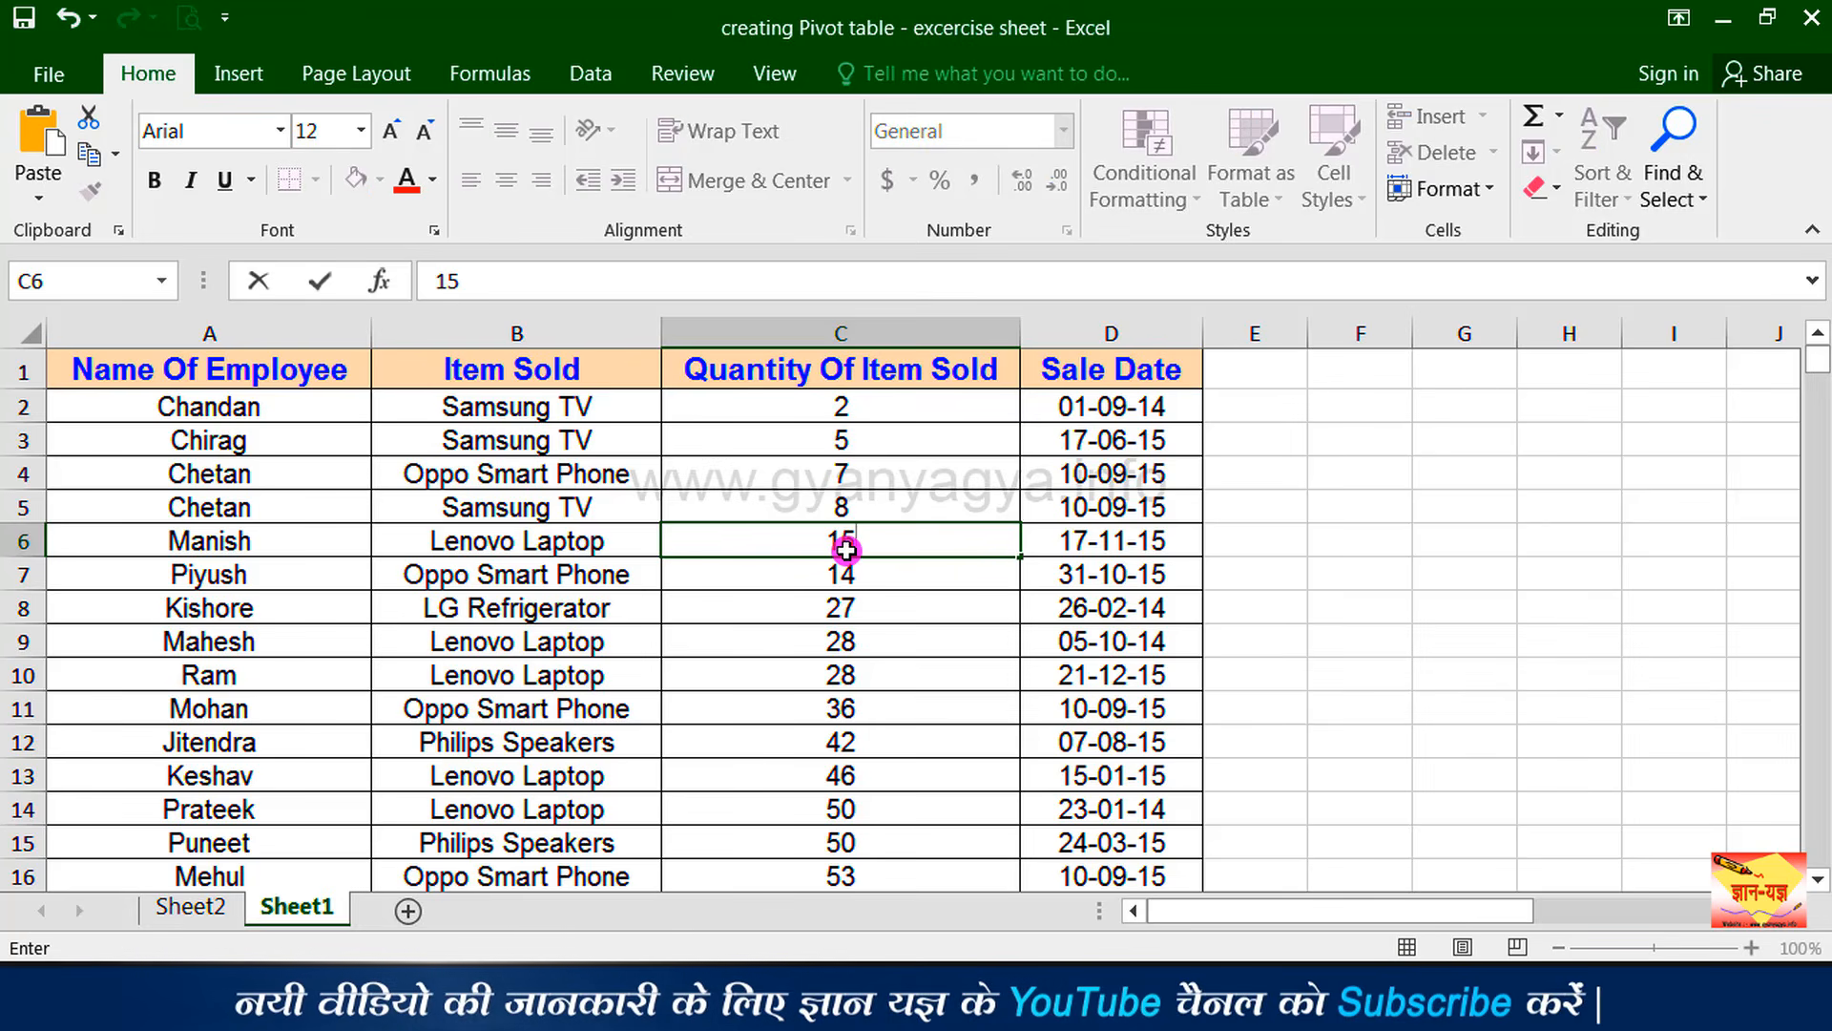
left_click(210, 907)
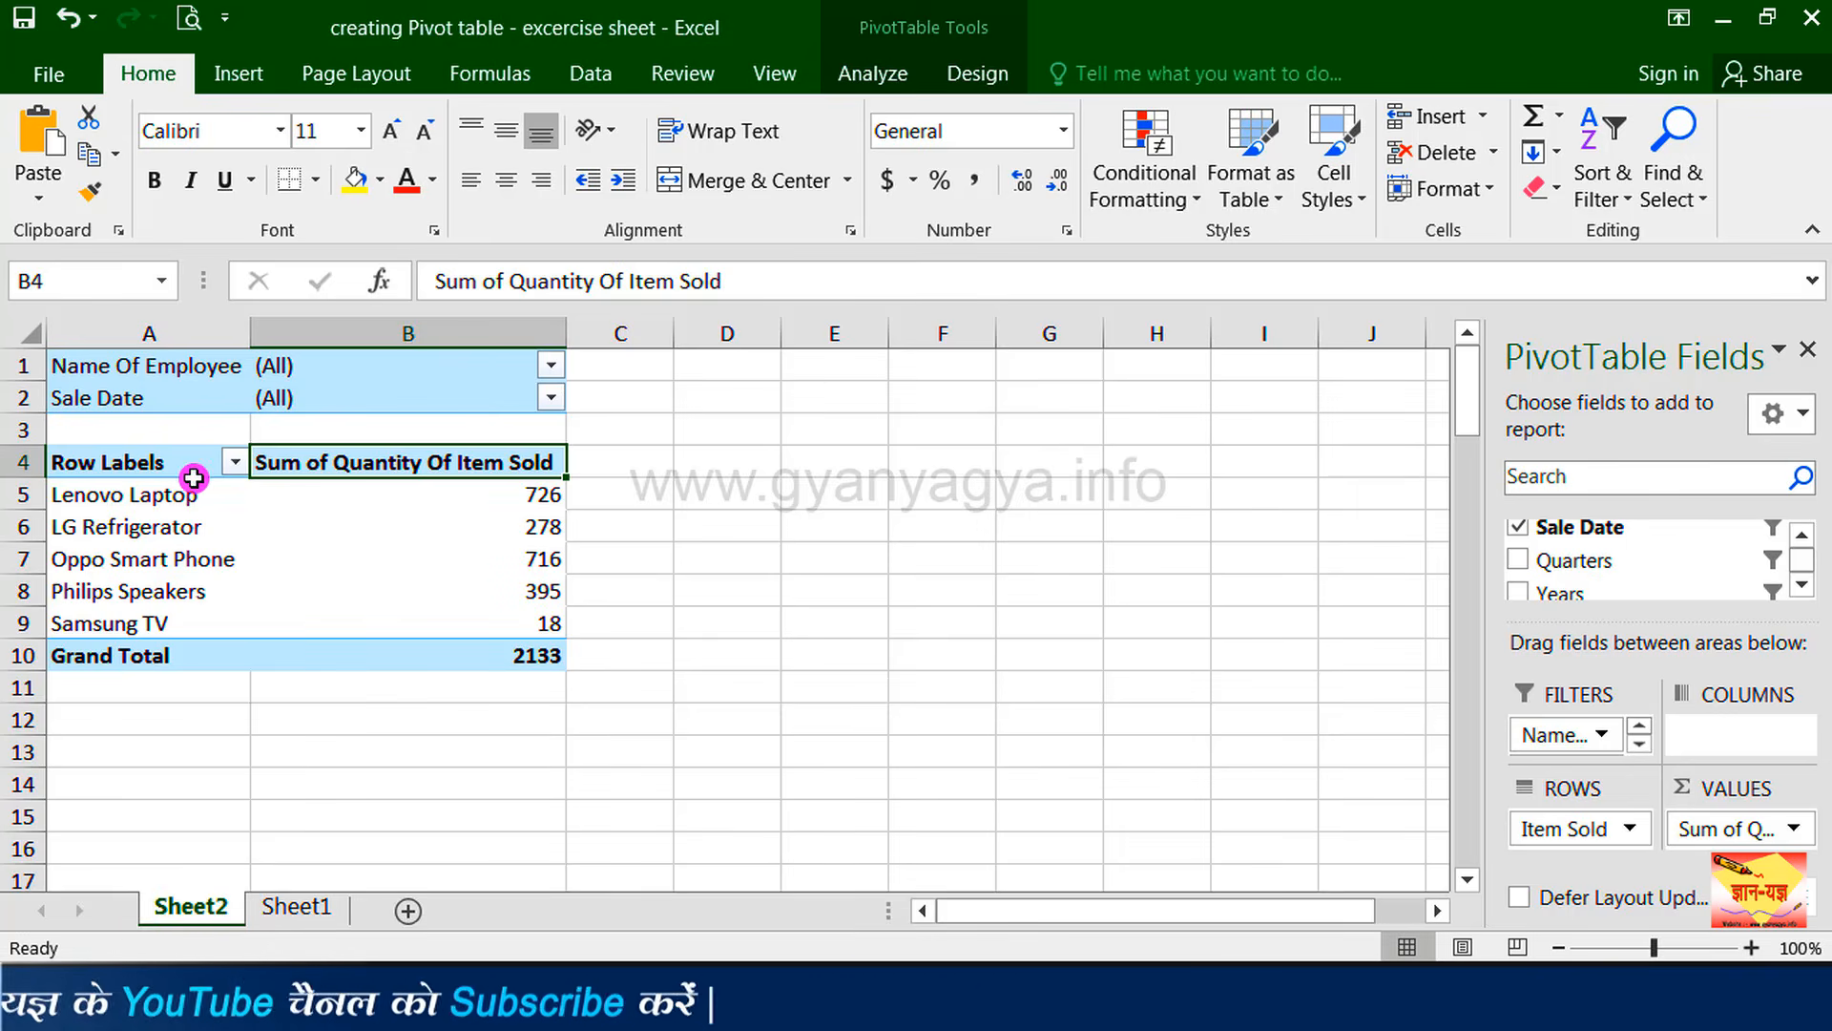
Refresh the PivotTable from its source data and check the Lenovo Laptop total in cell B5.
mouse_move(546, 503)
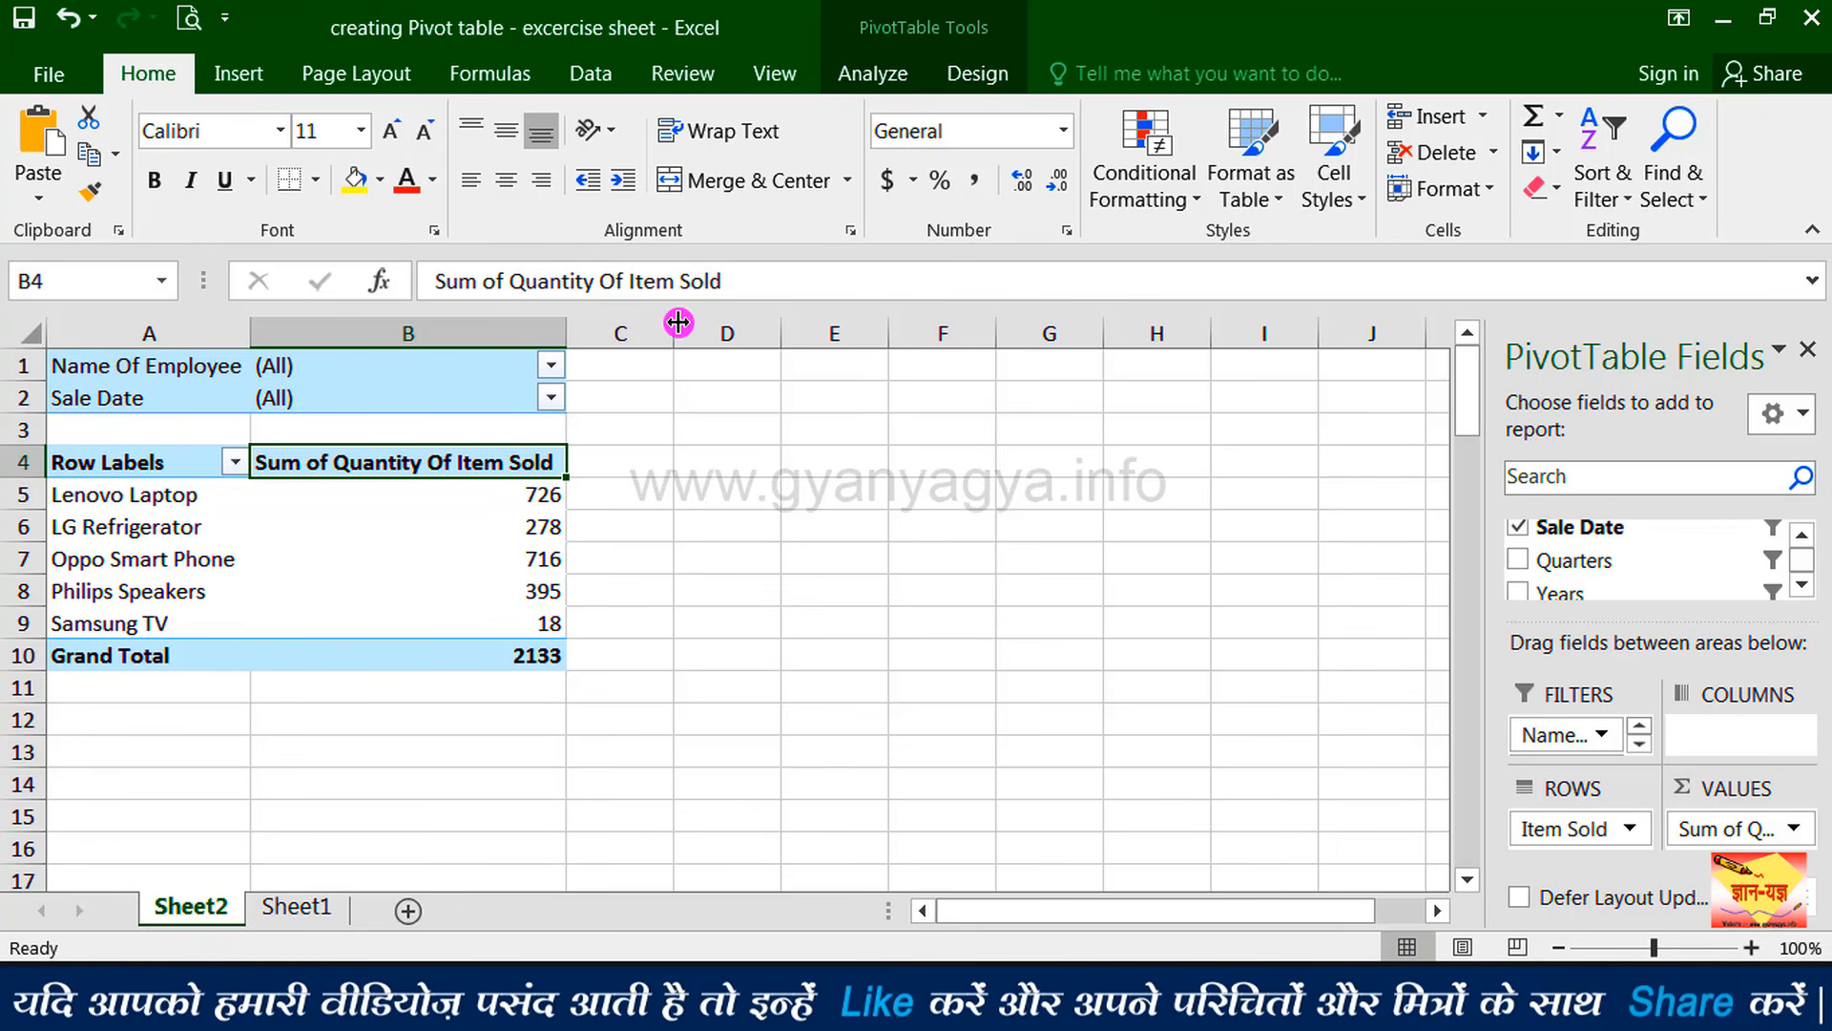
left_click(871, 76)
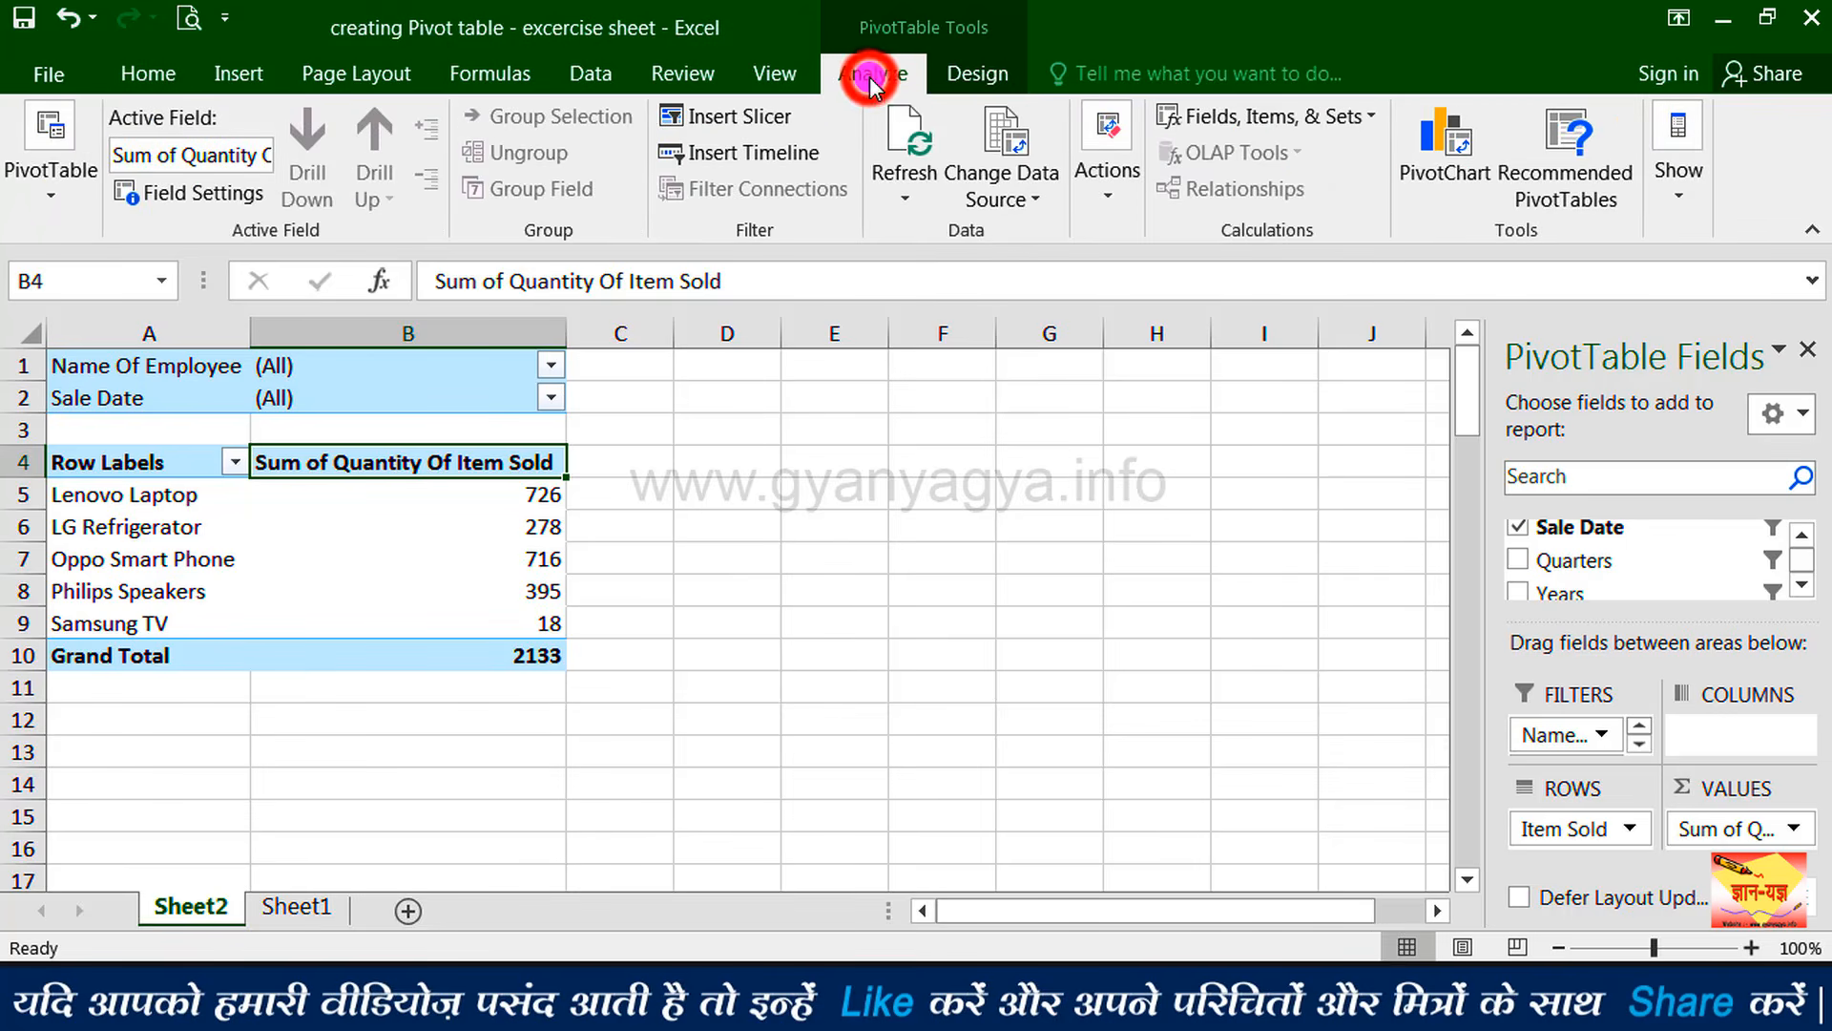
left_click(903, 143)
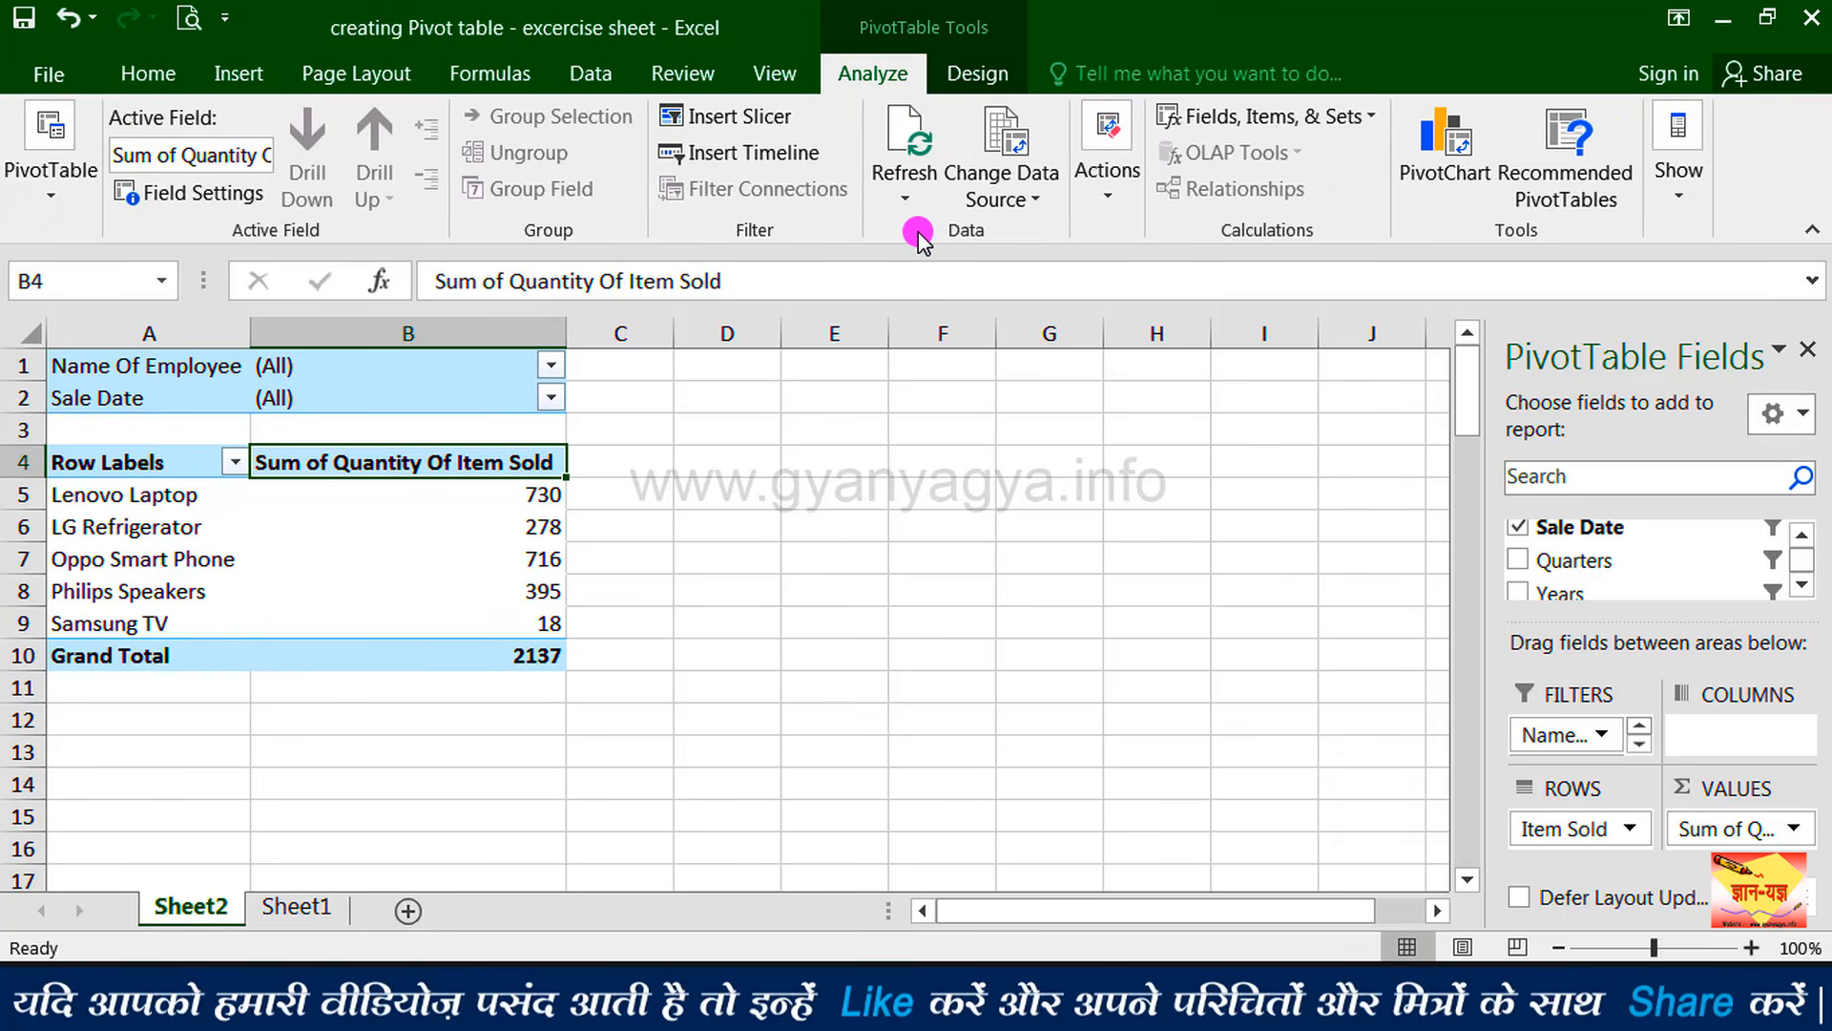
left_click(520, 500)
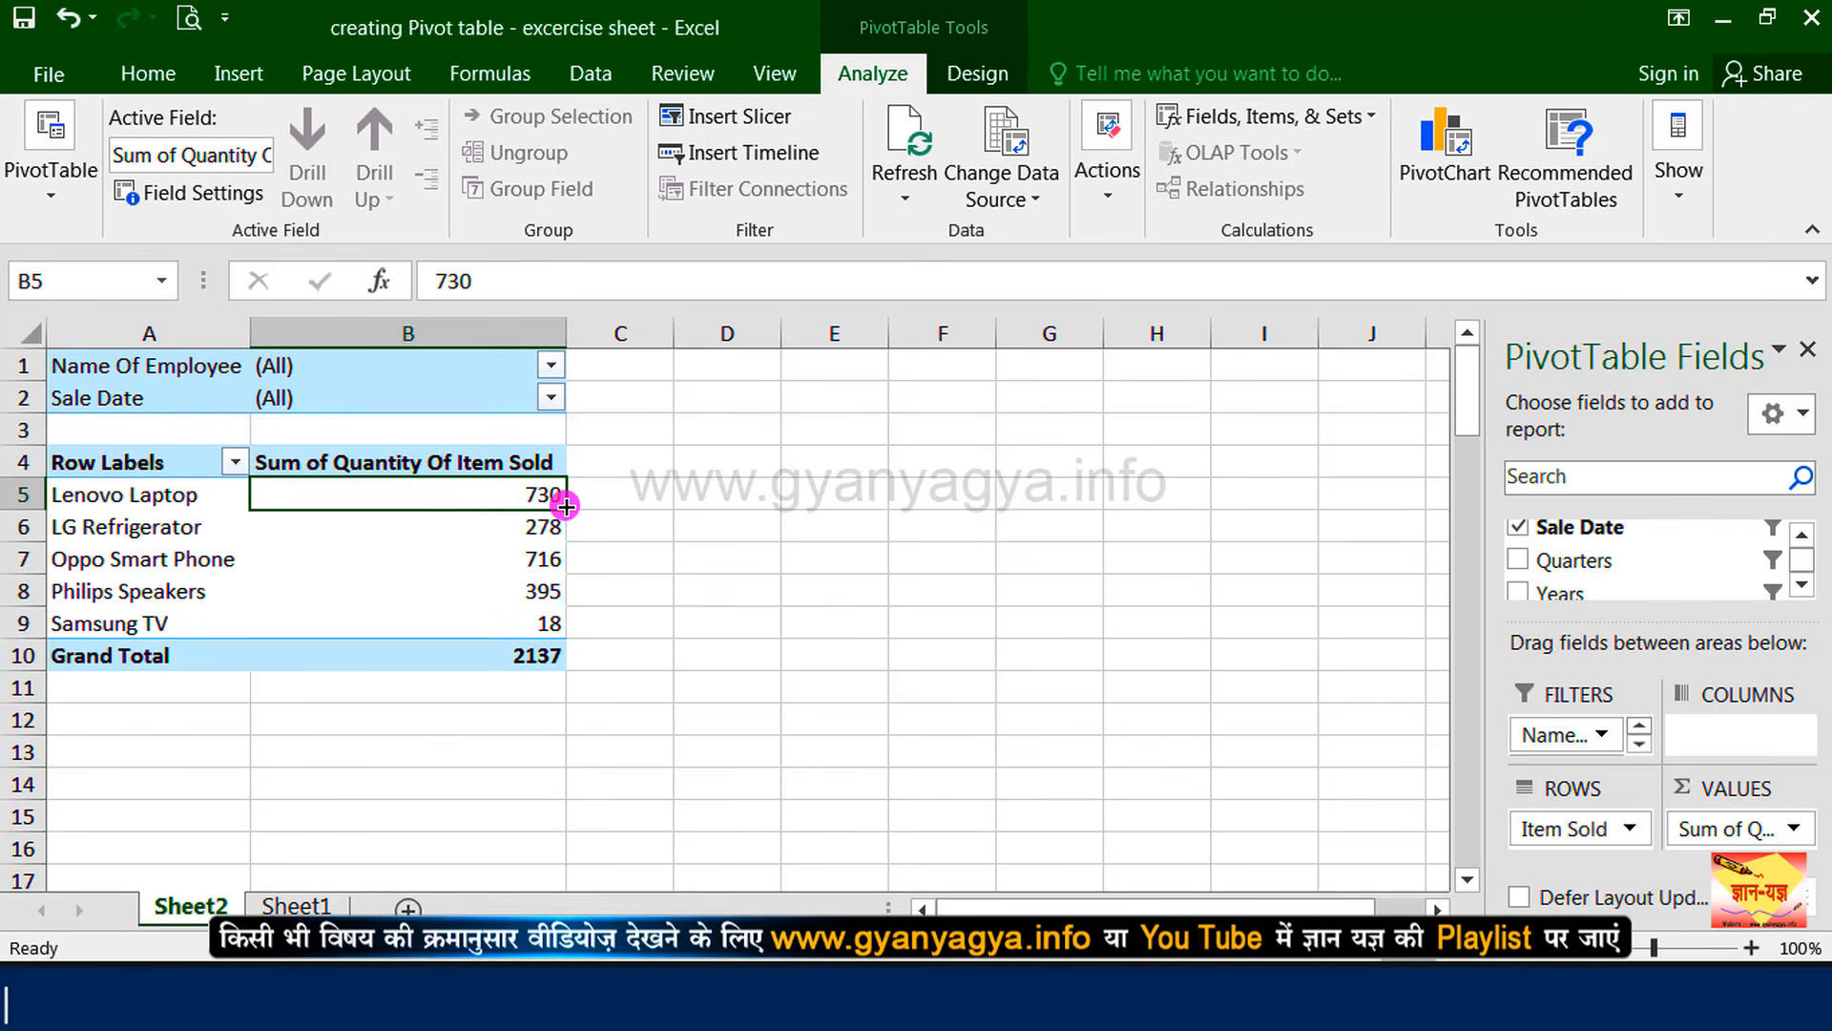
mouse_move(527, 500)
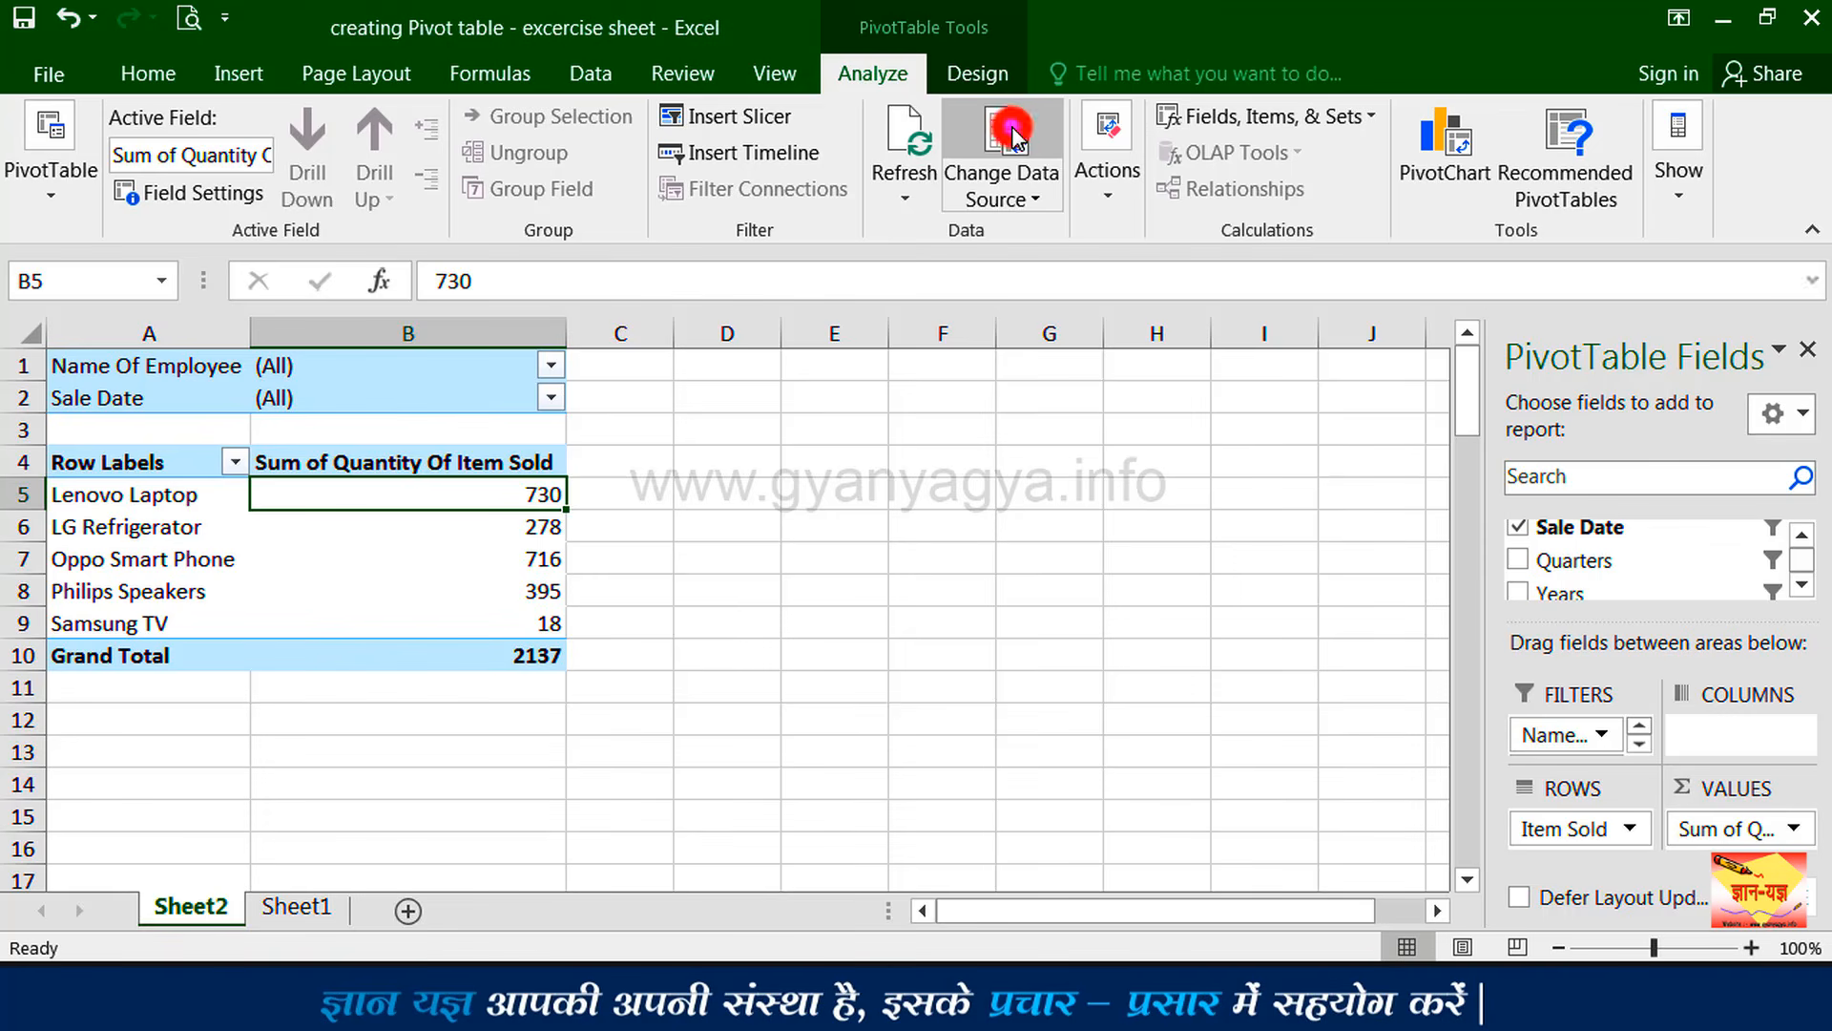
Review the PivotTable's source range in the Change PivotTable Data Source dialog and close it without changes.
left_click(1013, 139)
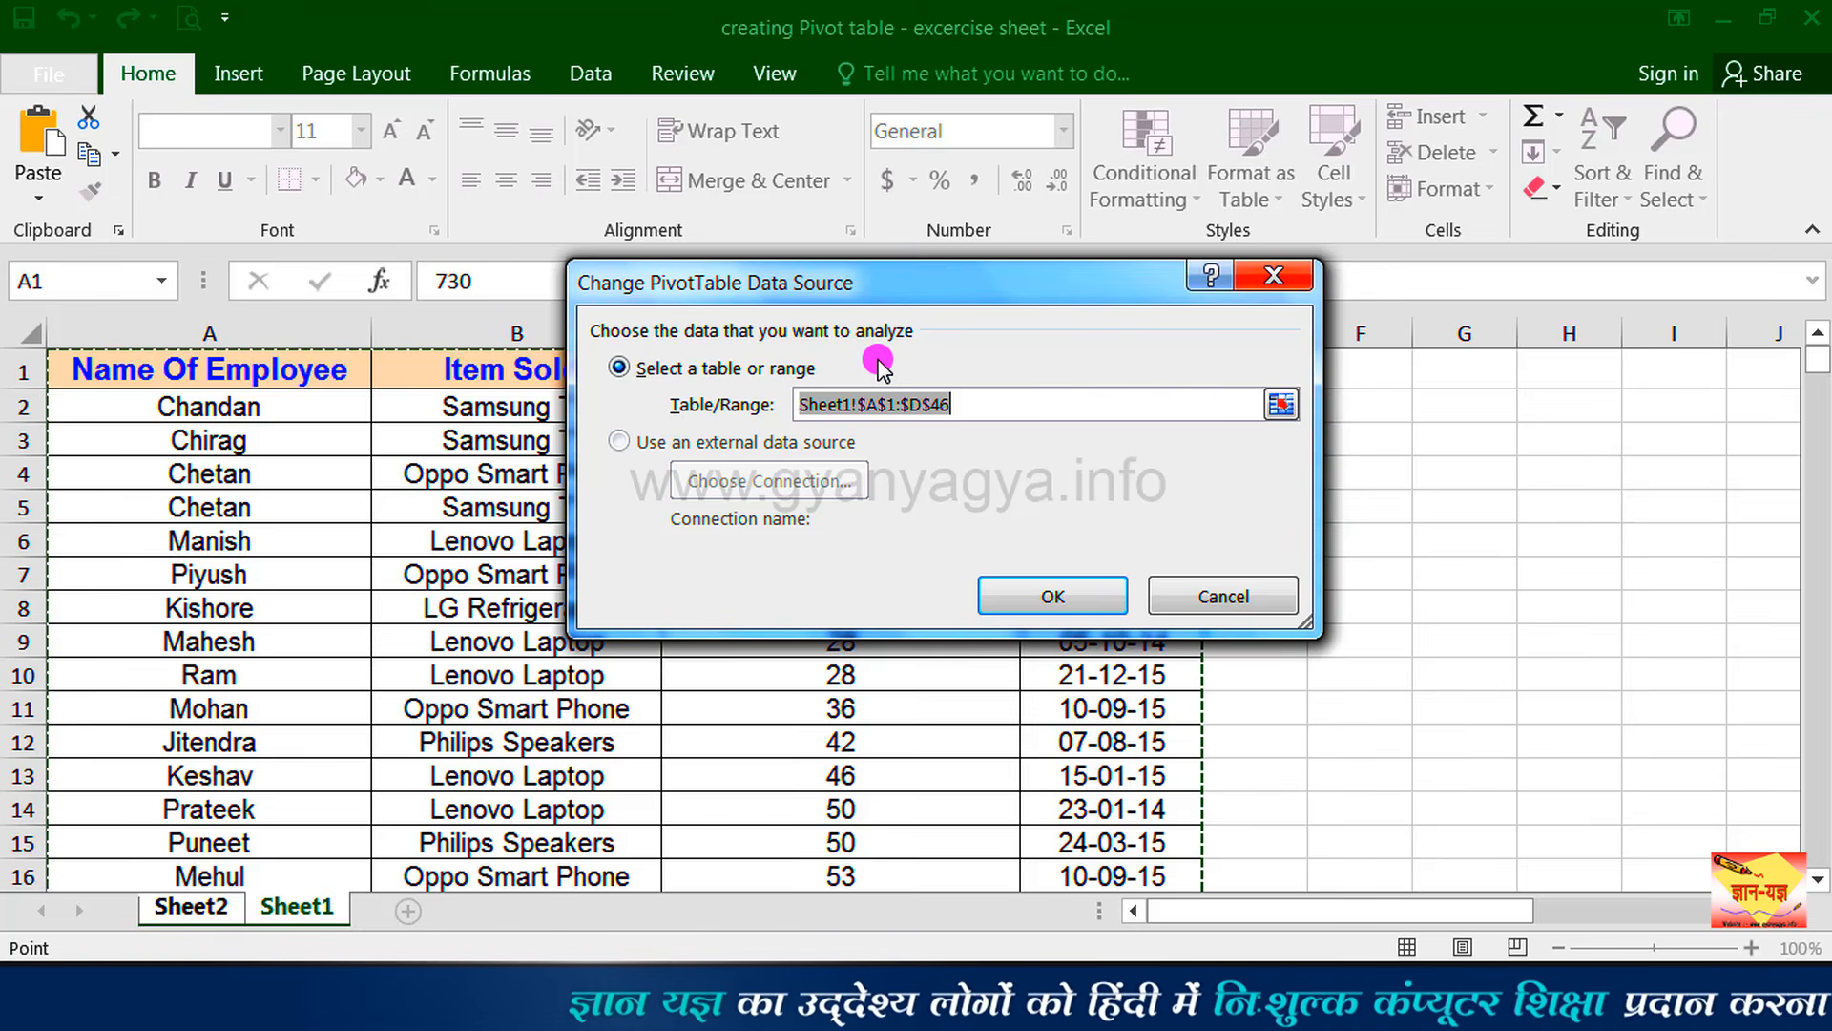
left_click(1205, 594)
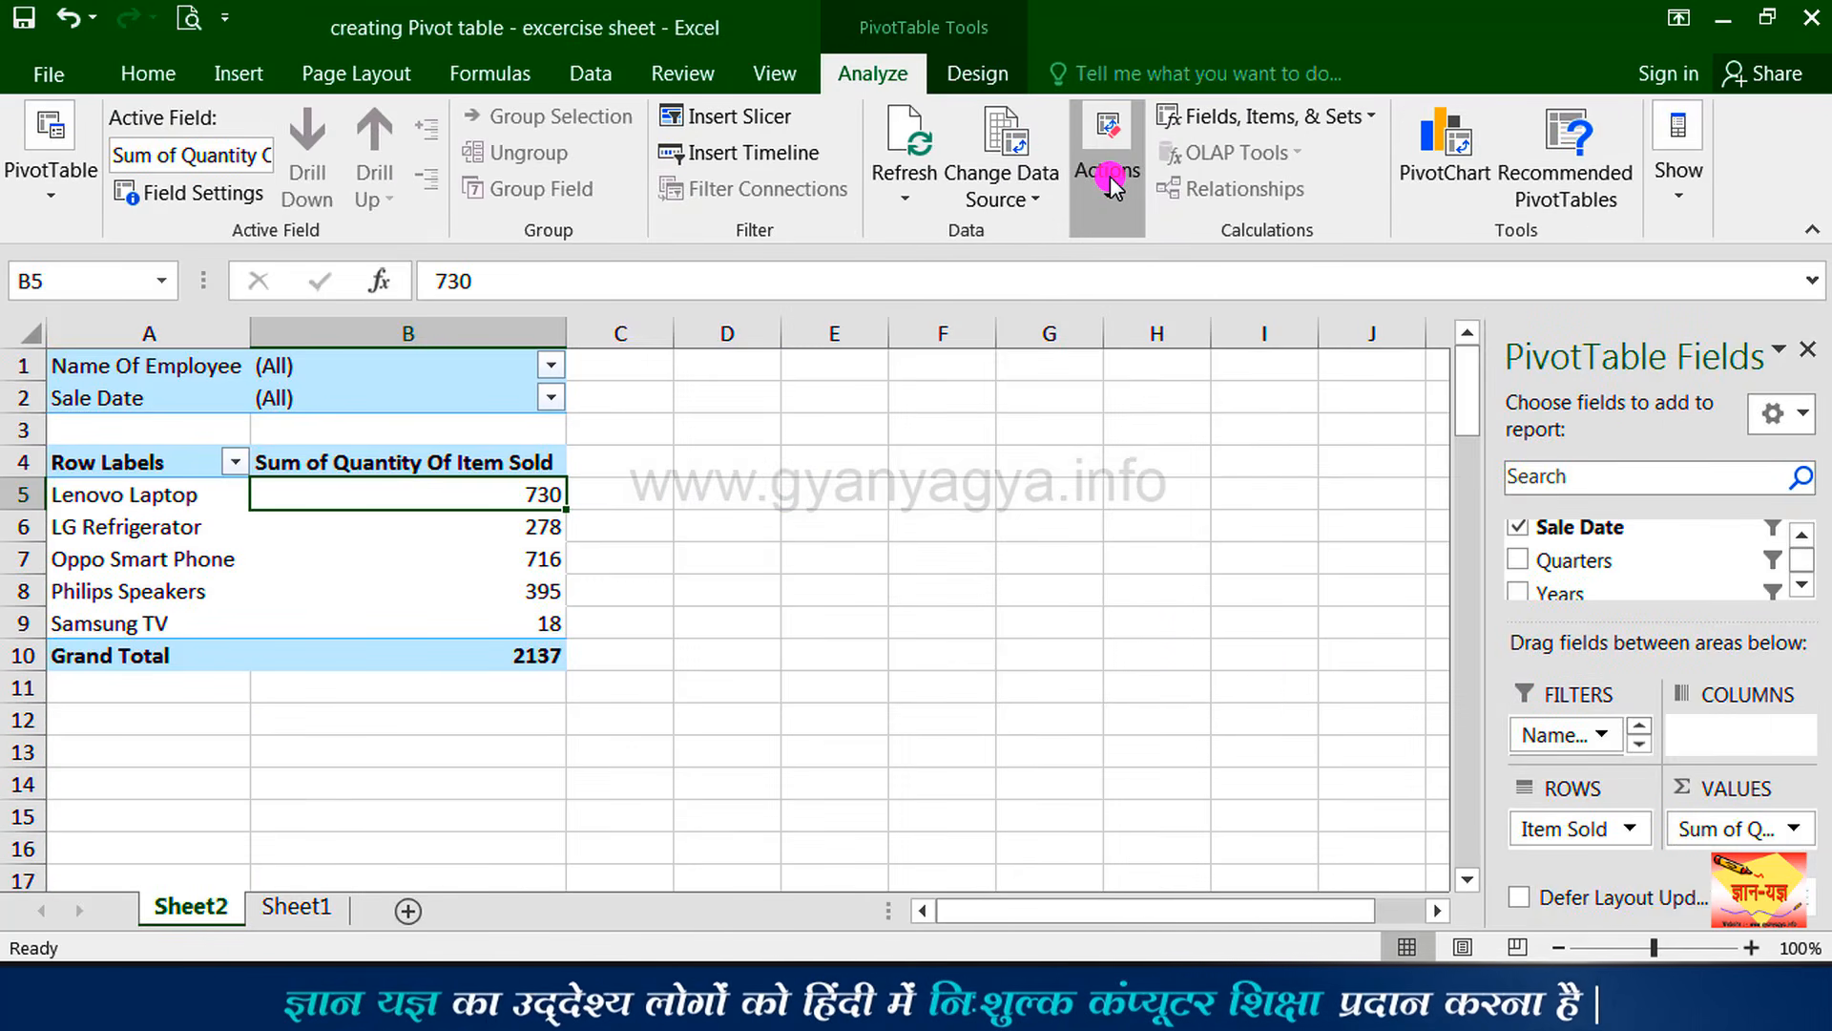
Review the PivotTable's Clear actions, Clear All and Clear Filters.
left_click(1109, 197)
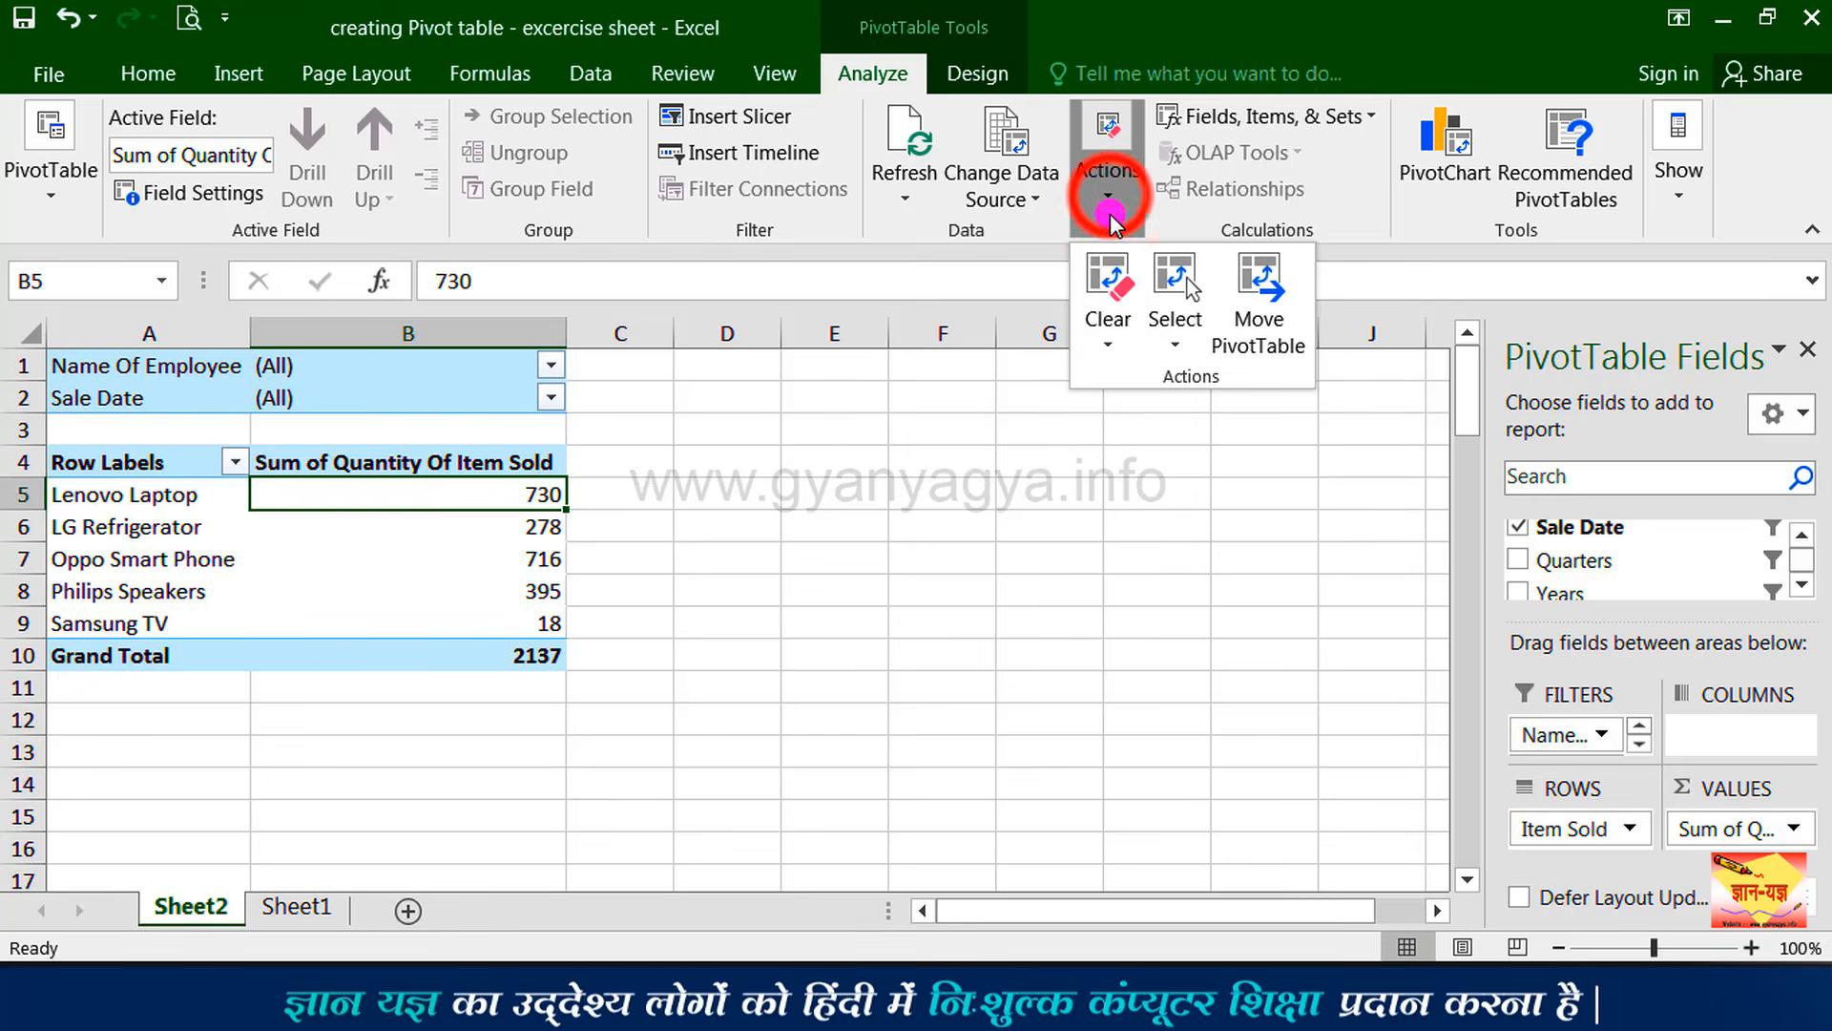
left_click(1109, 324)
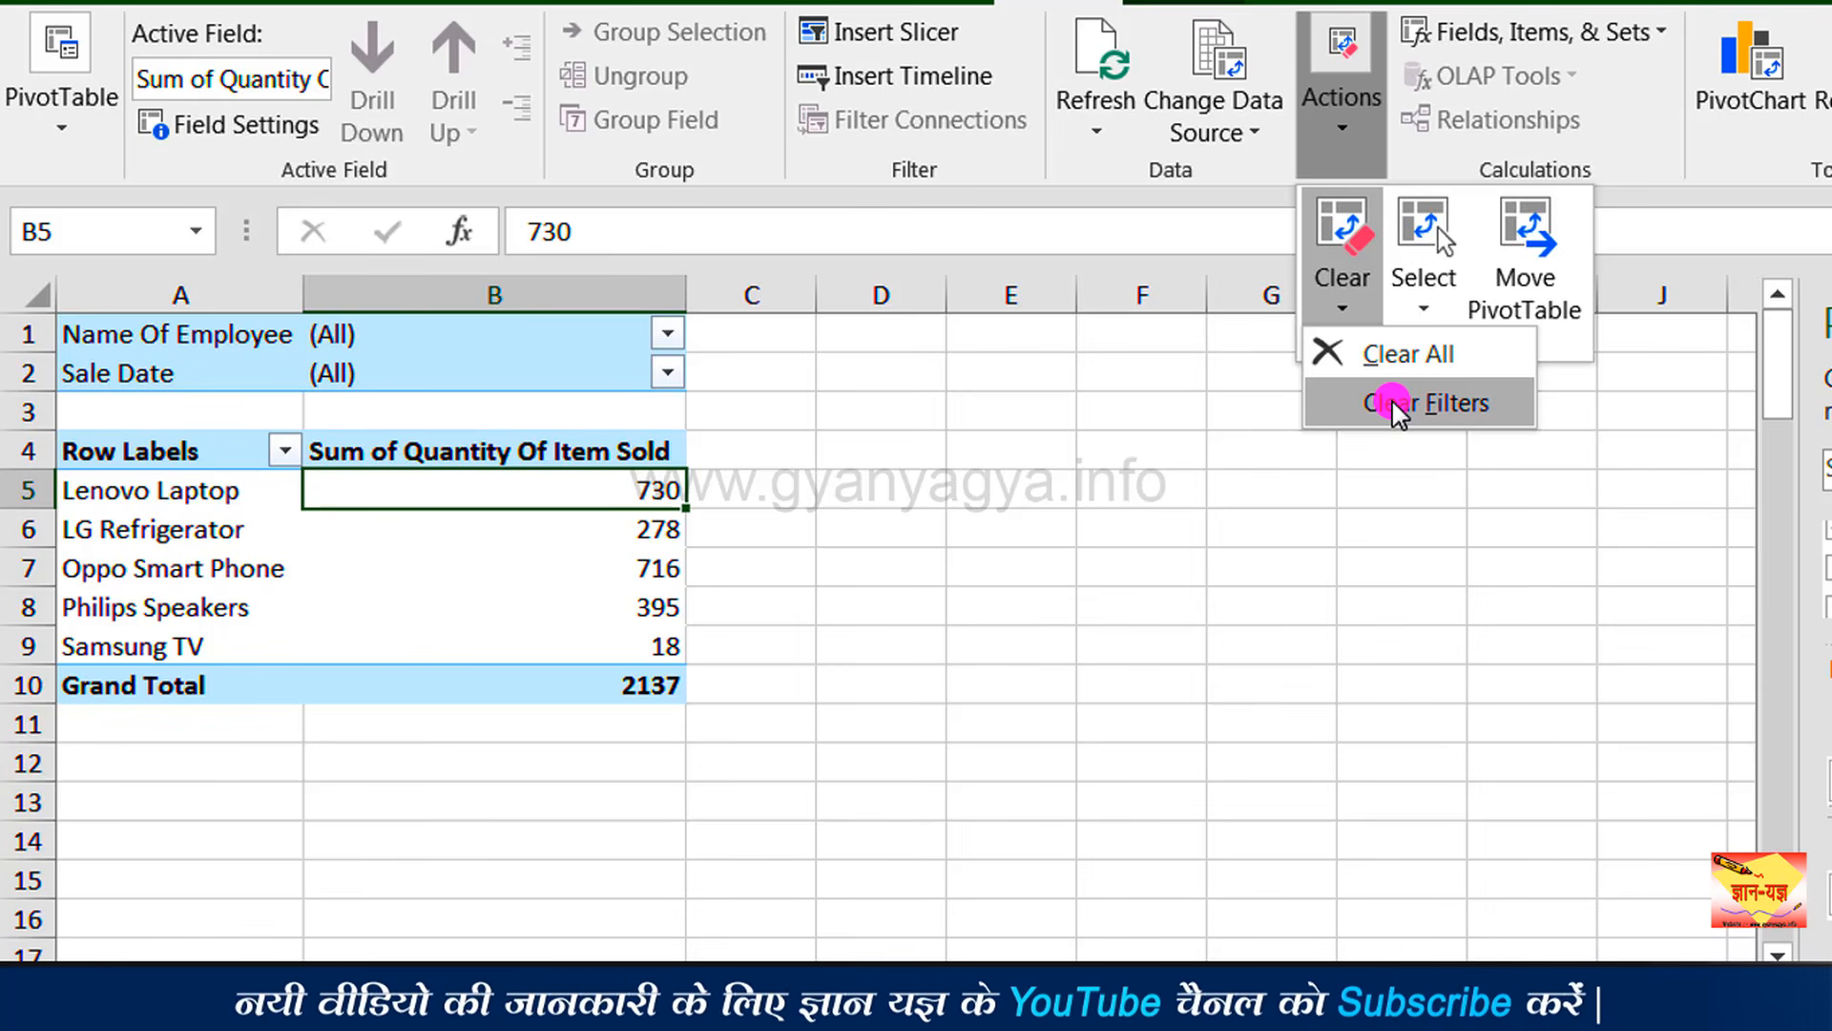
left_click(1394, 403)
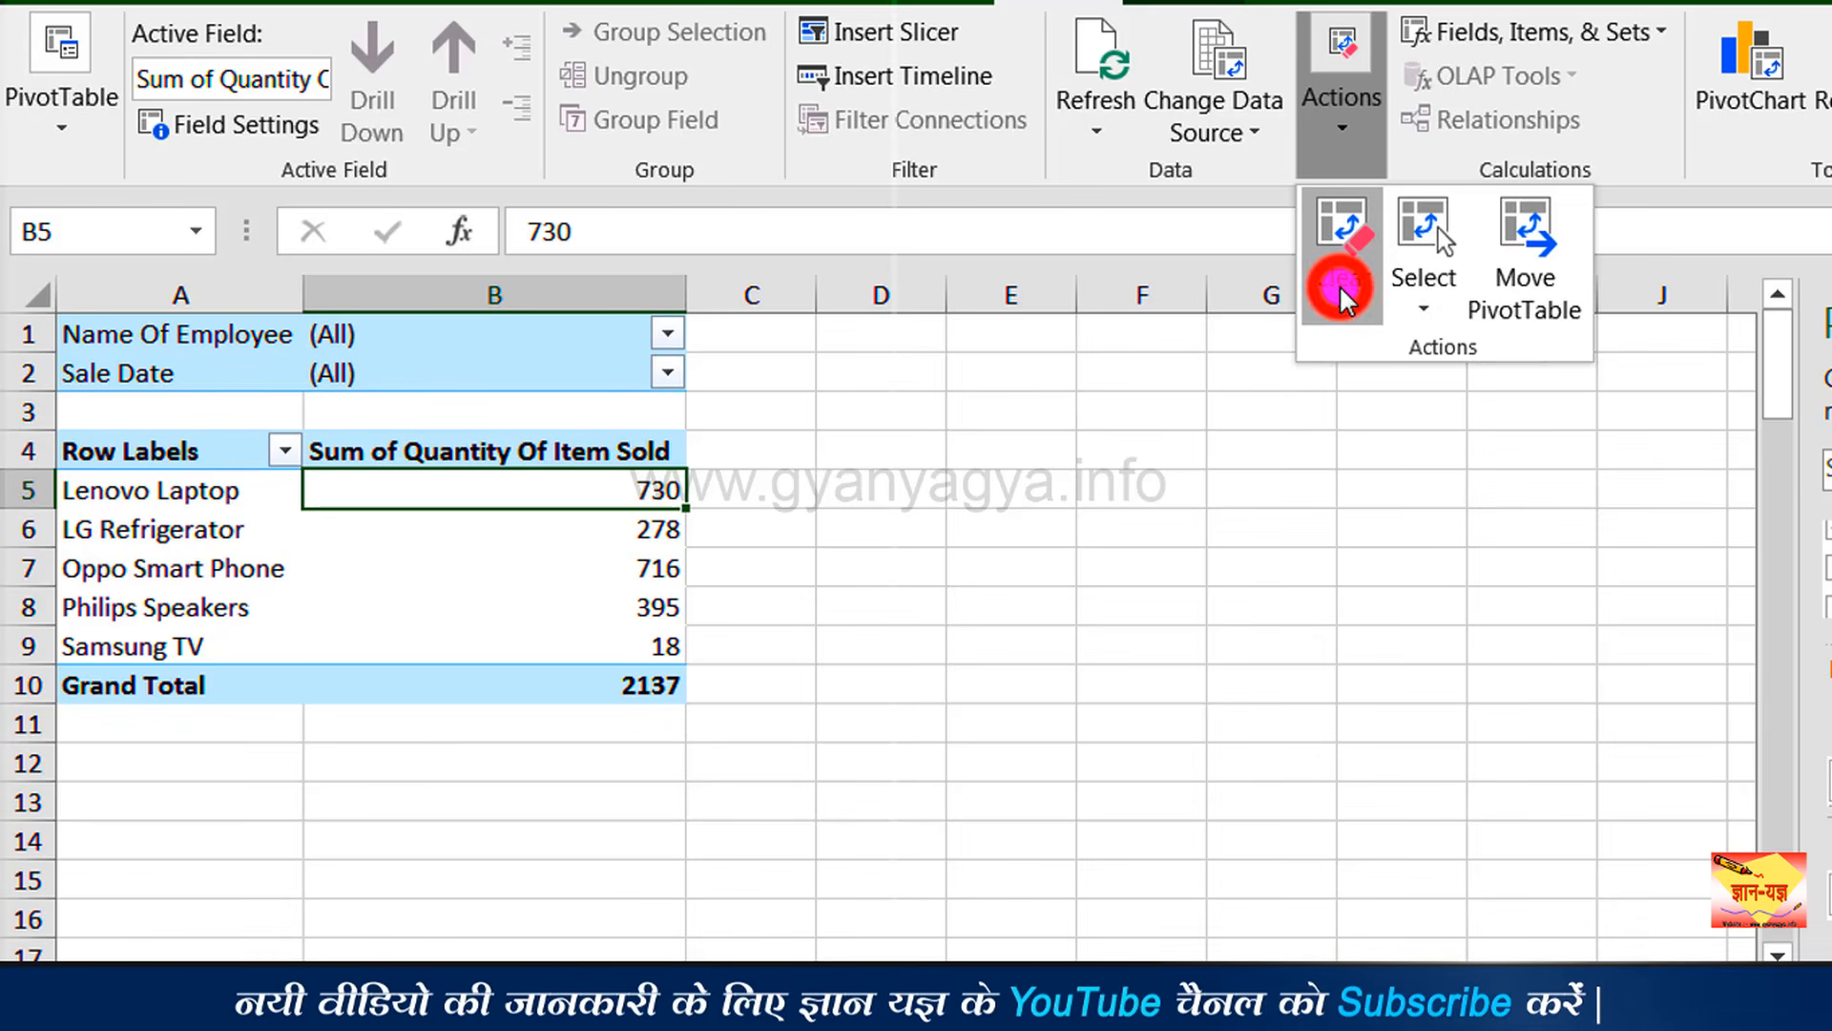
Select the entire PivotTable and narrow the selection to its values only.
left_click(1422, 288)
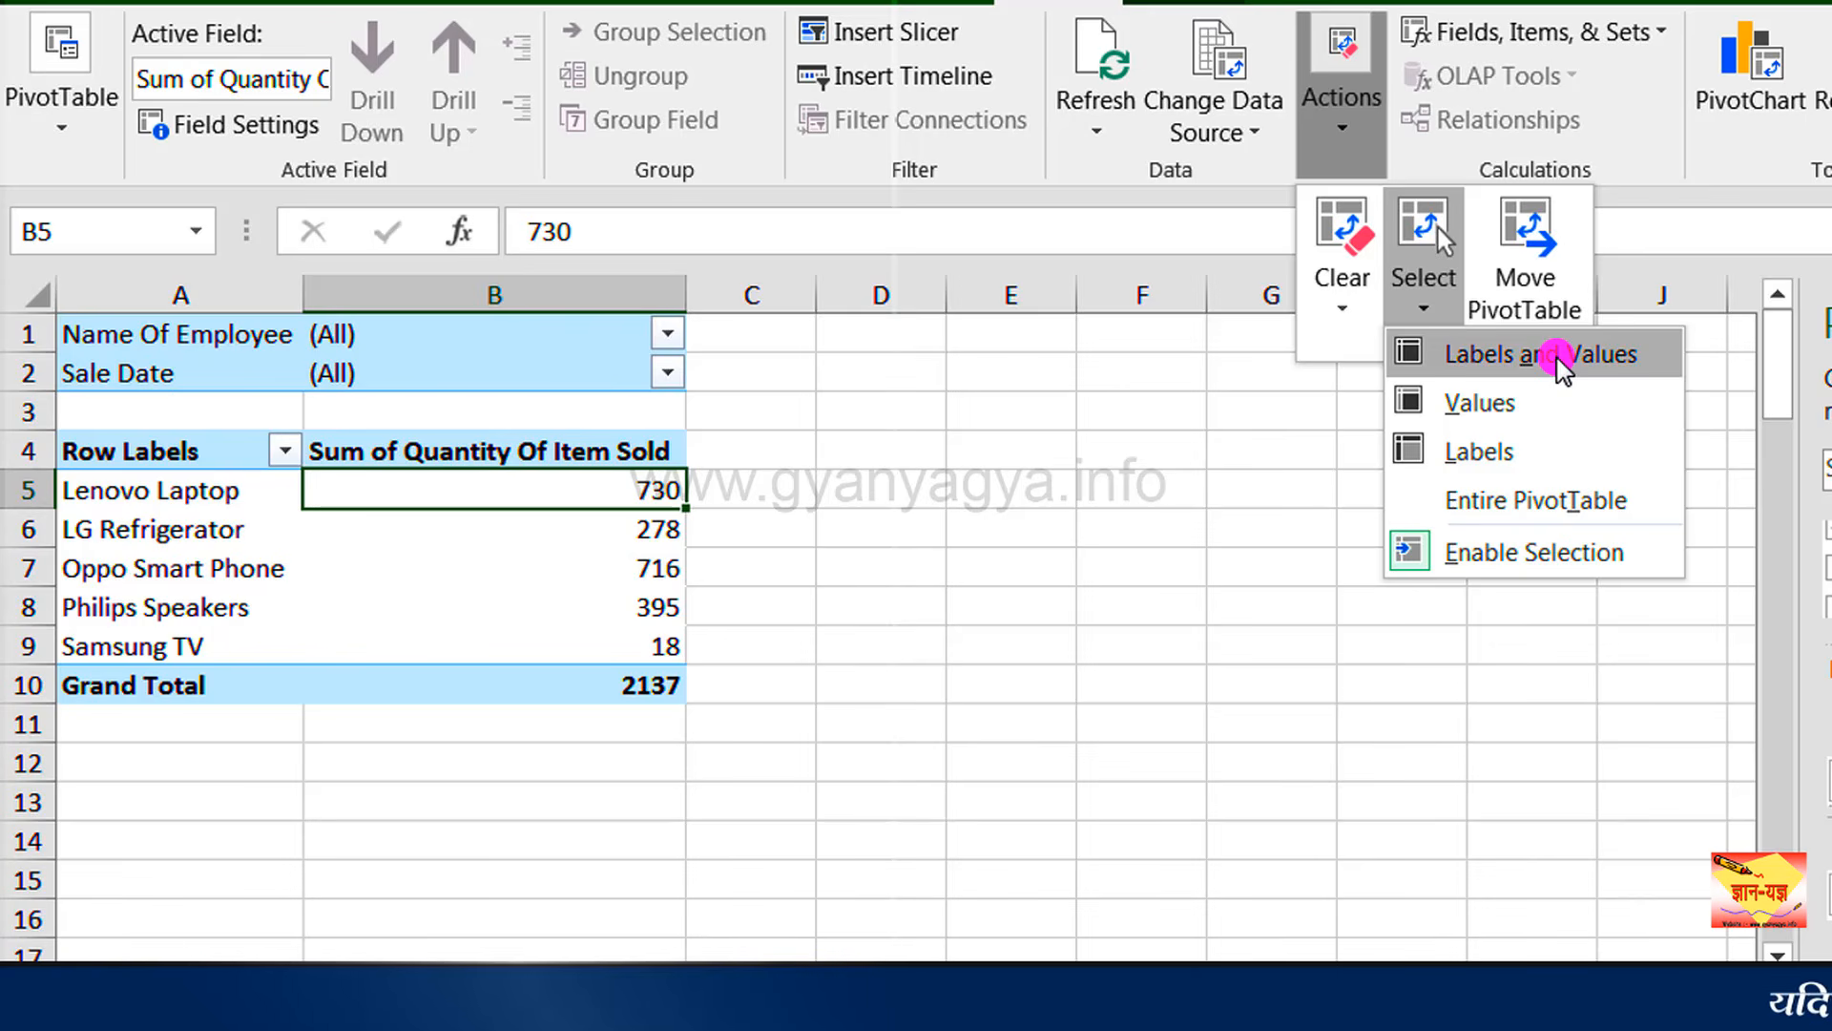
left_click(1515, 500)
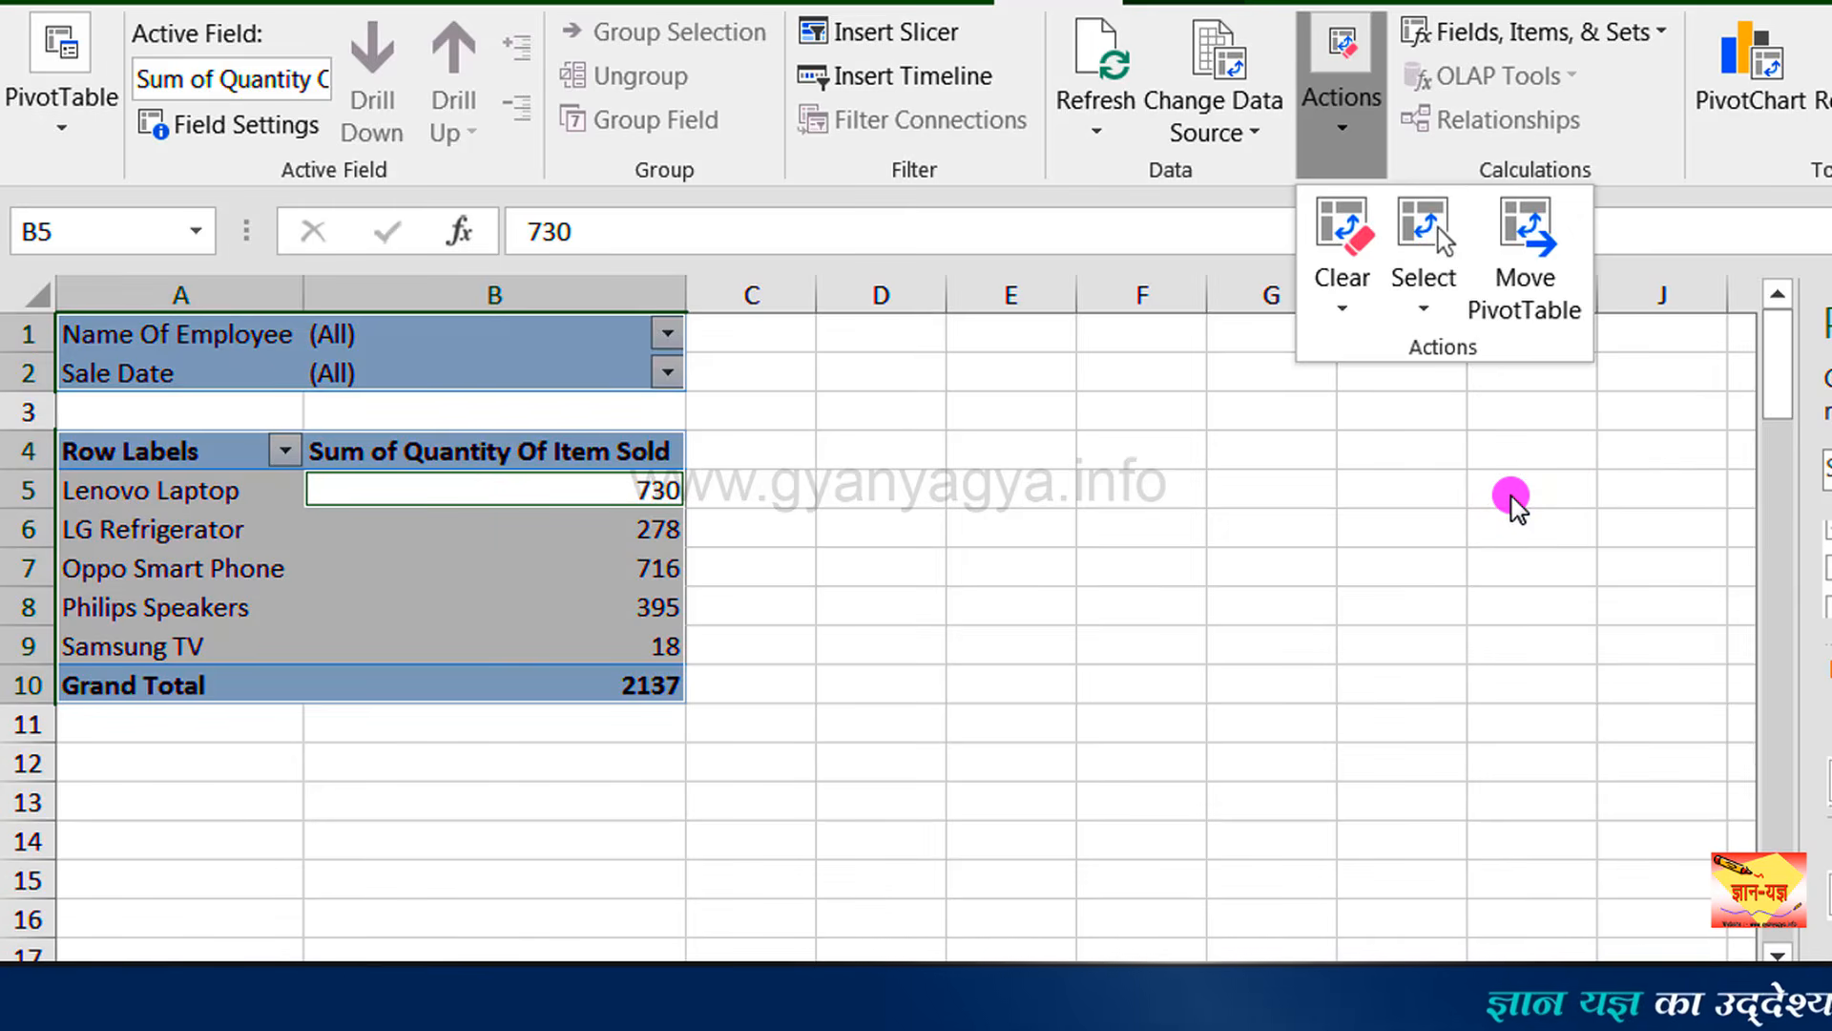
key("shift+Return")
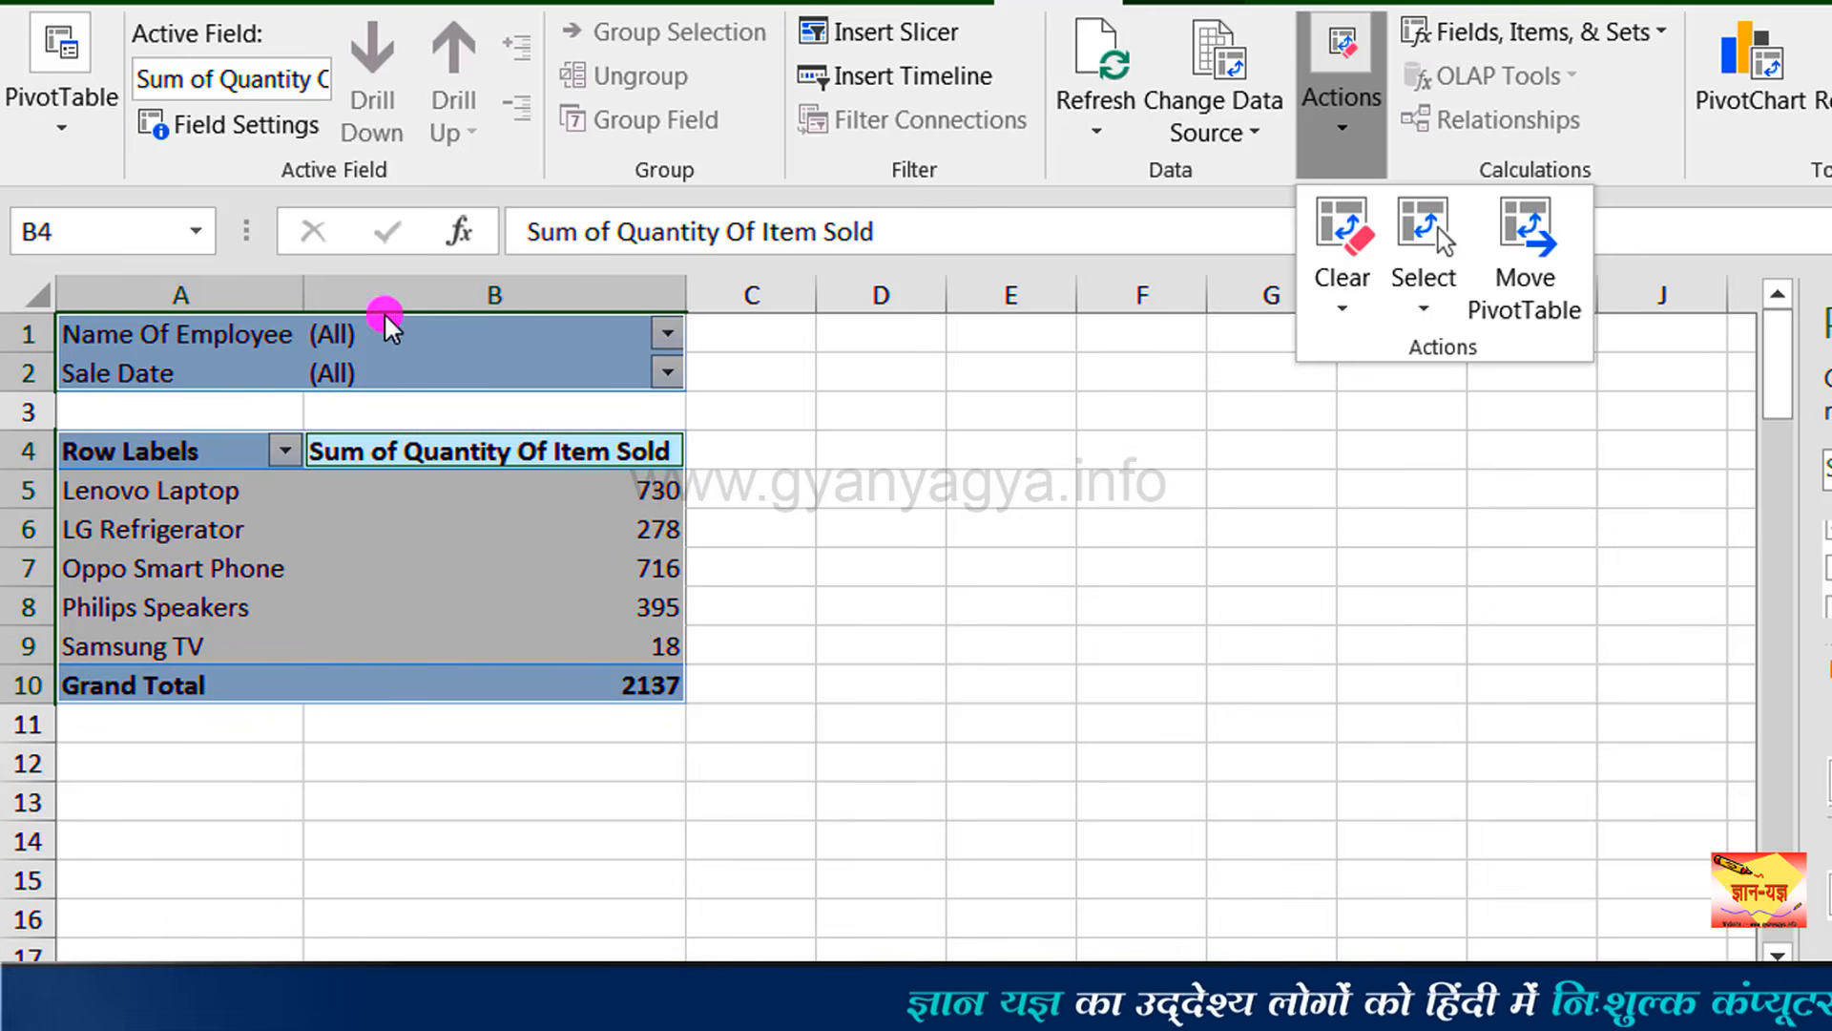
left_click(1422, 304)
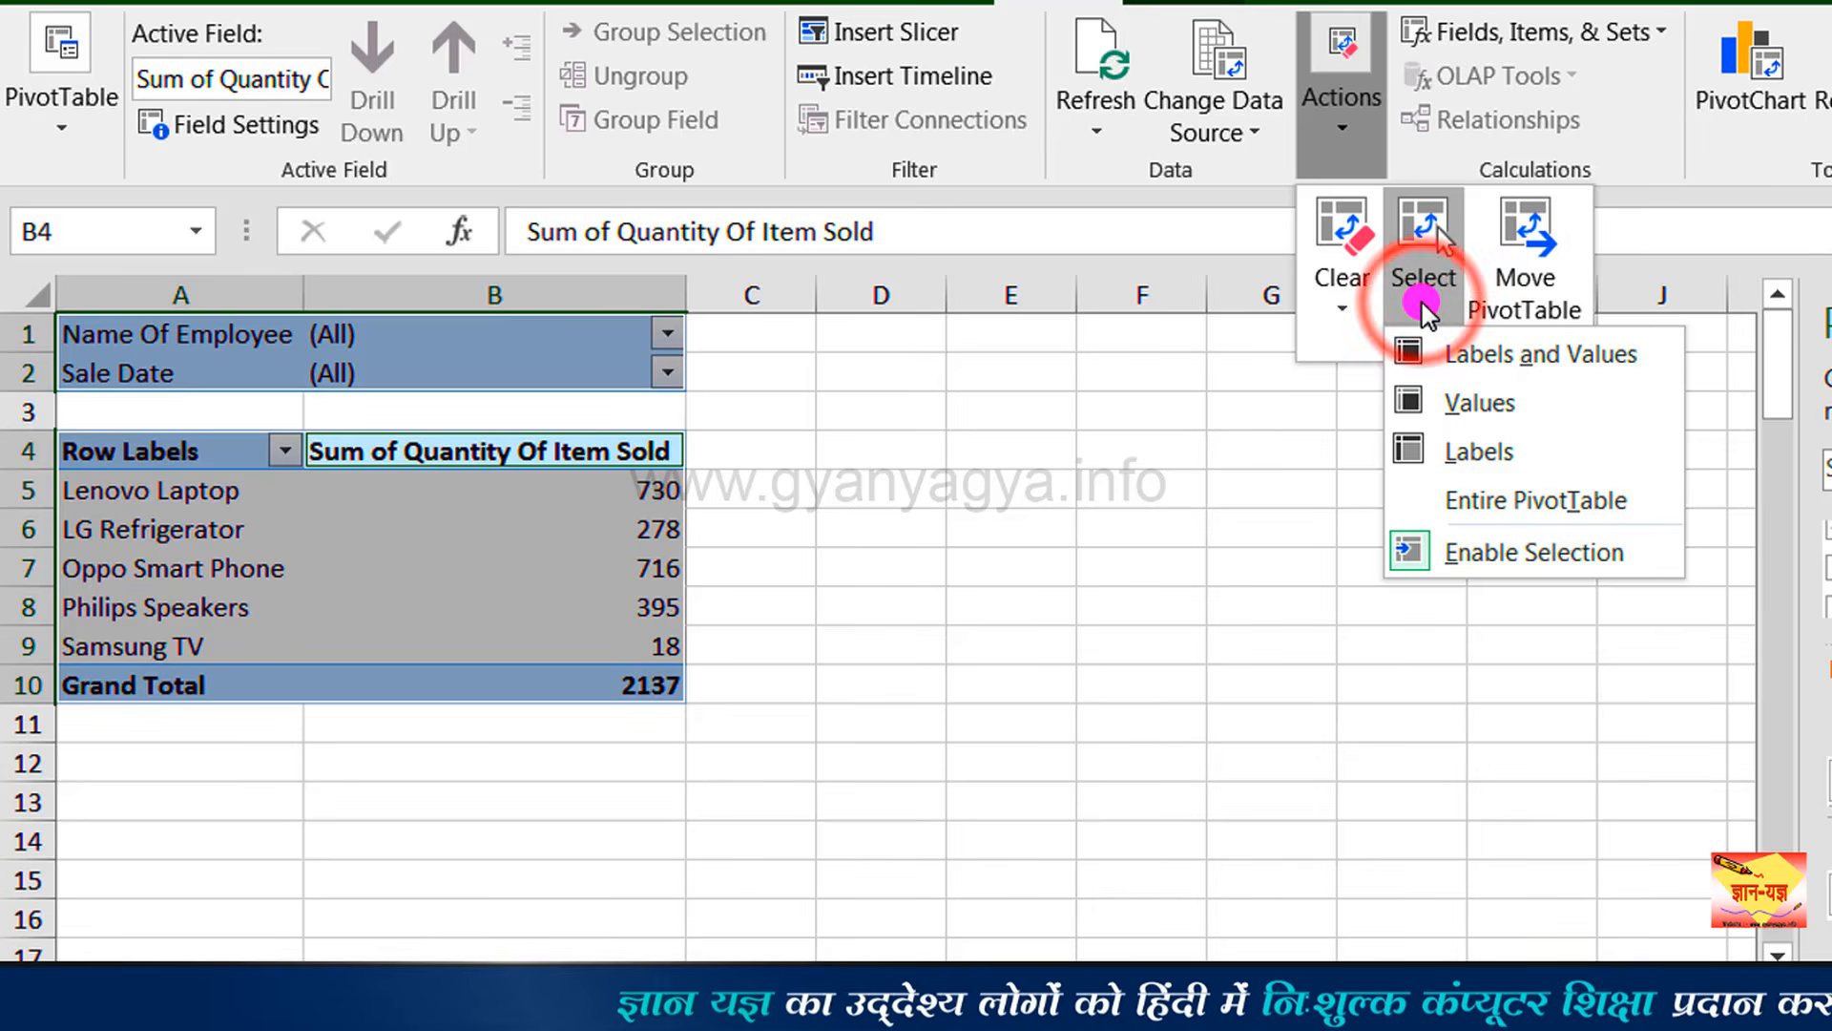
left_click(1461, 403)
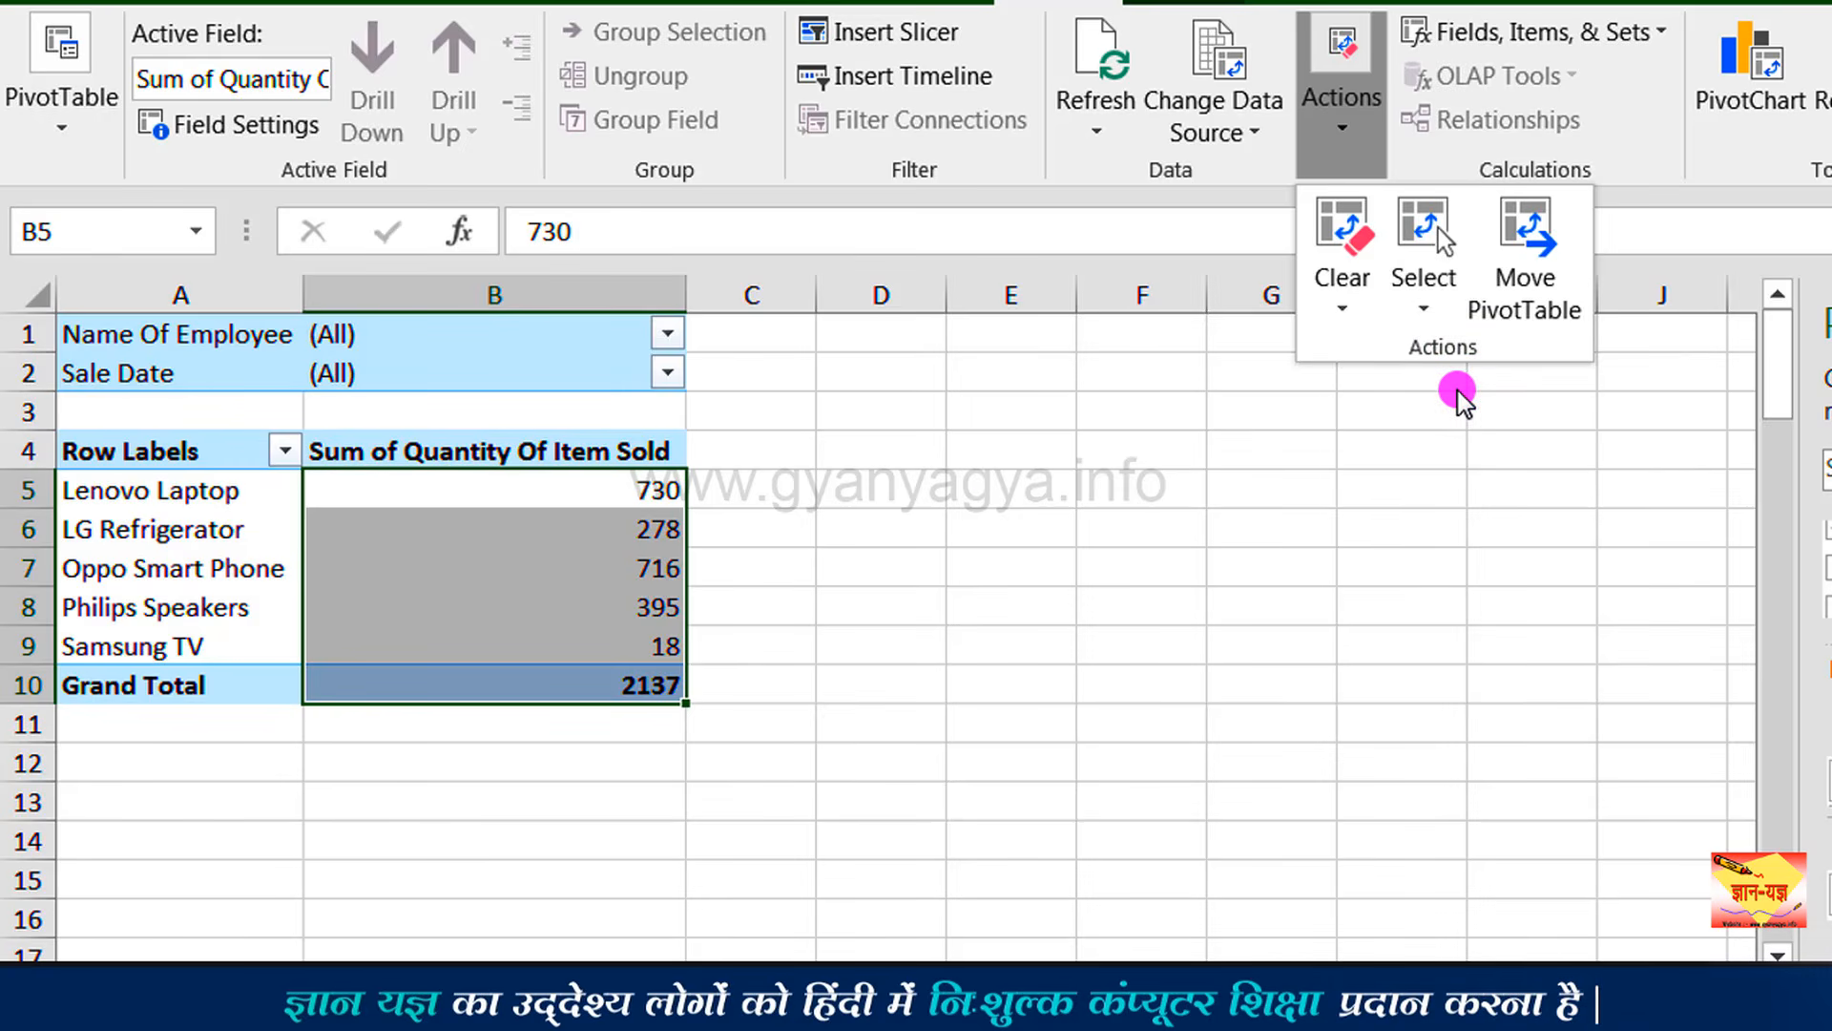
mouse_move(649, 520)
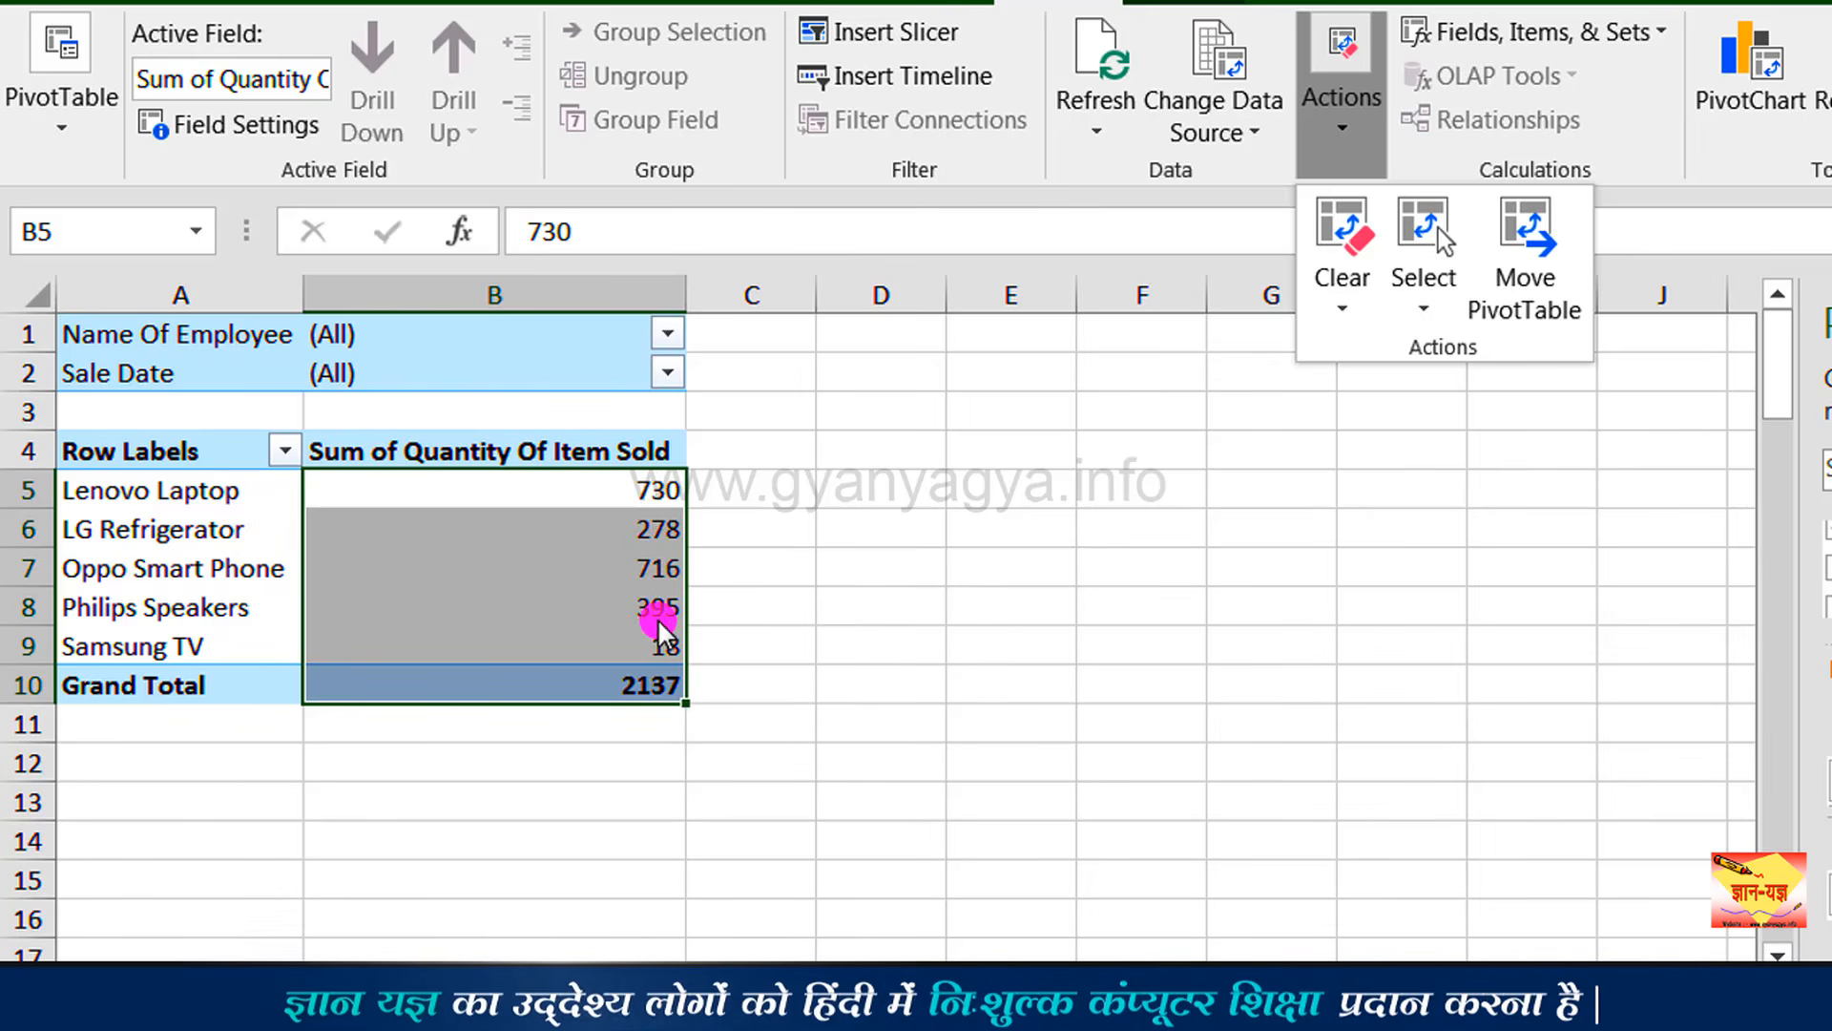
mouse_move(654, 644)
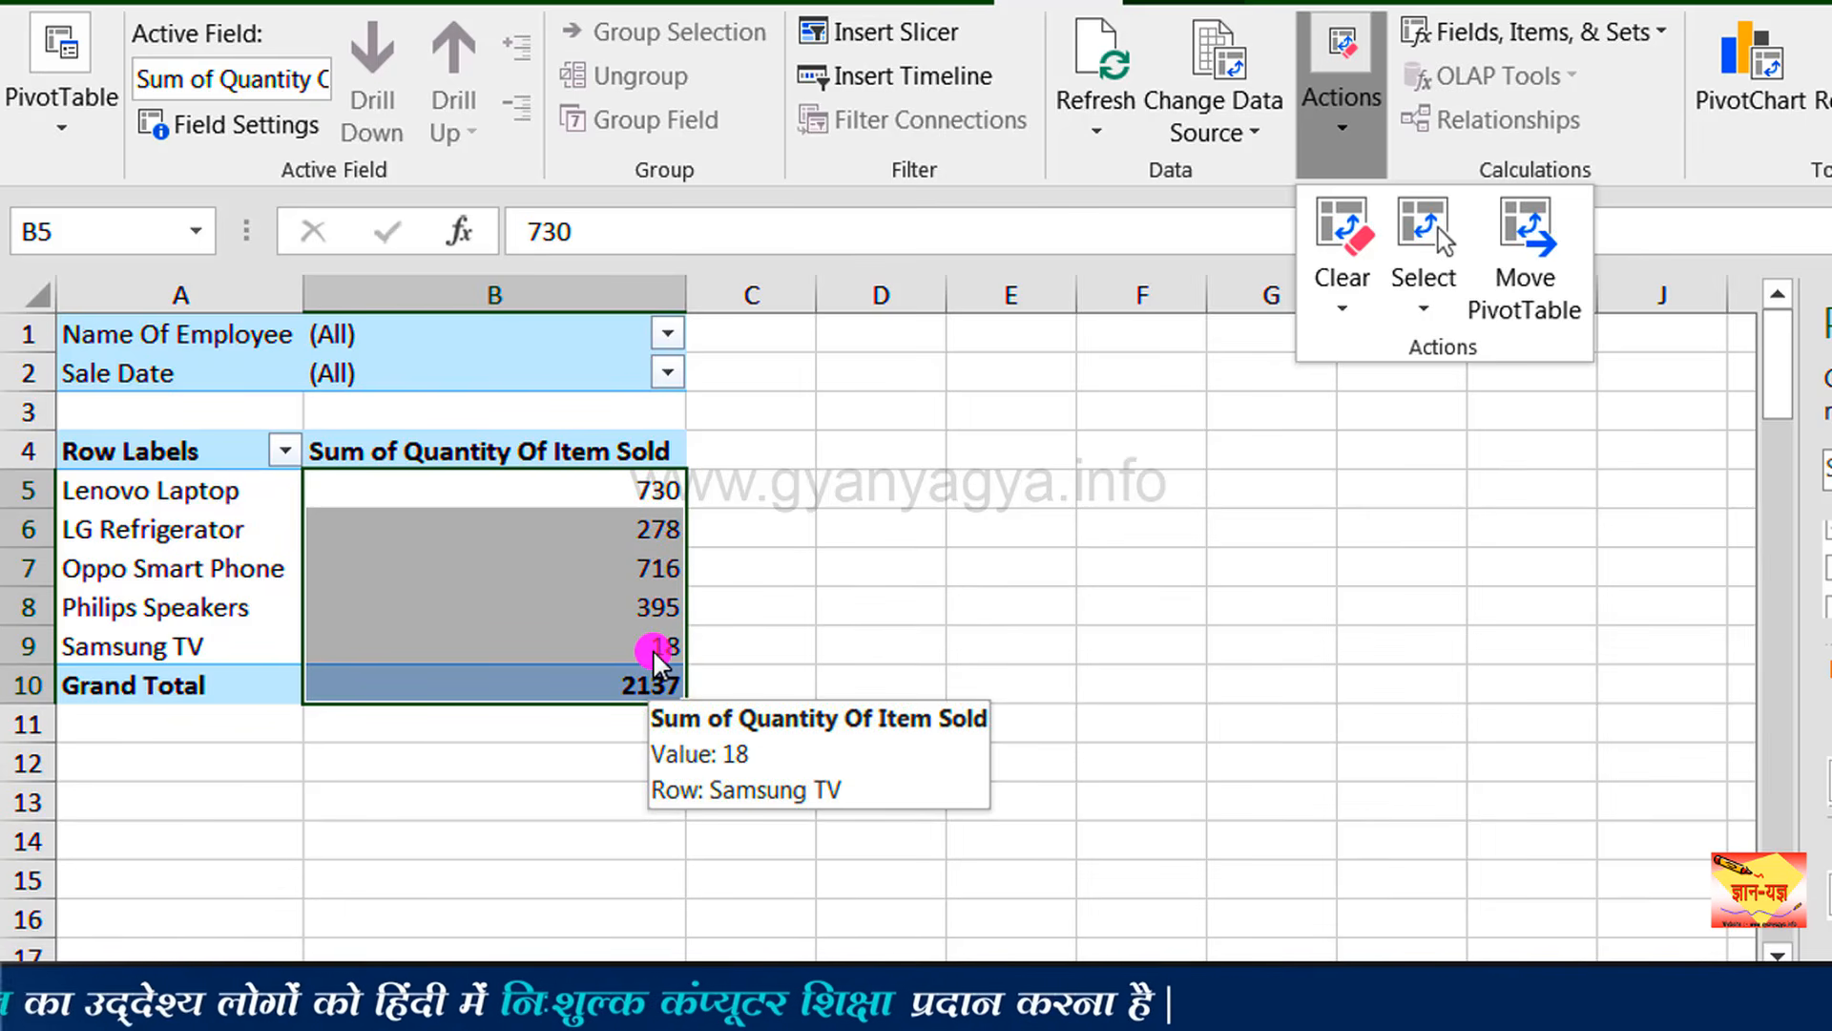
Review the placement options in the Move PivotTable dialog and cancel it without moving the report.
left_click(1525, 252)
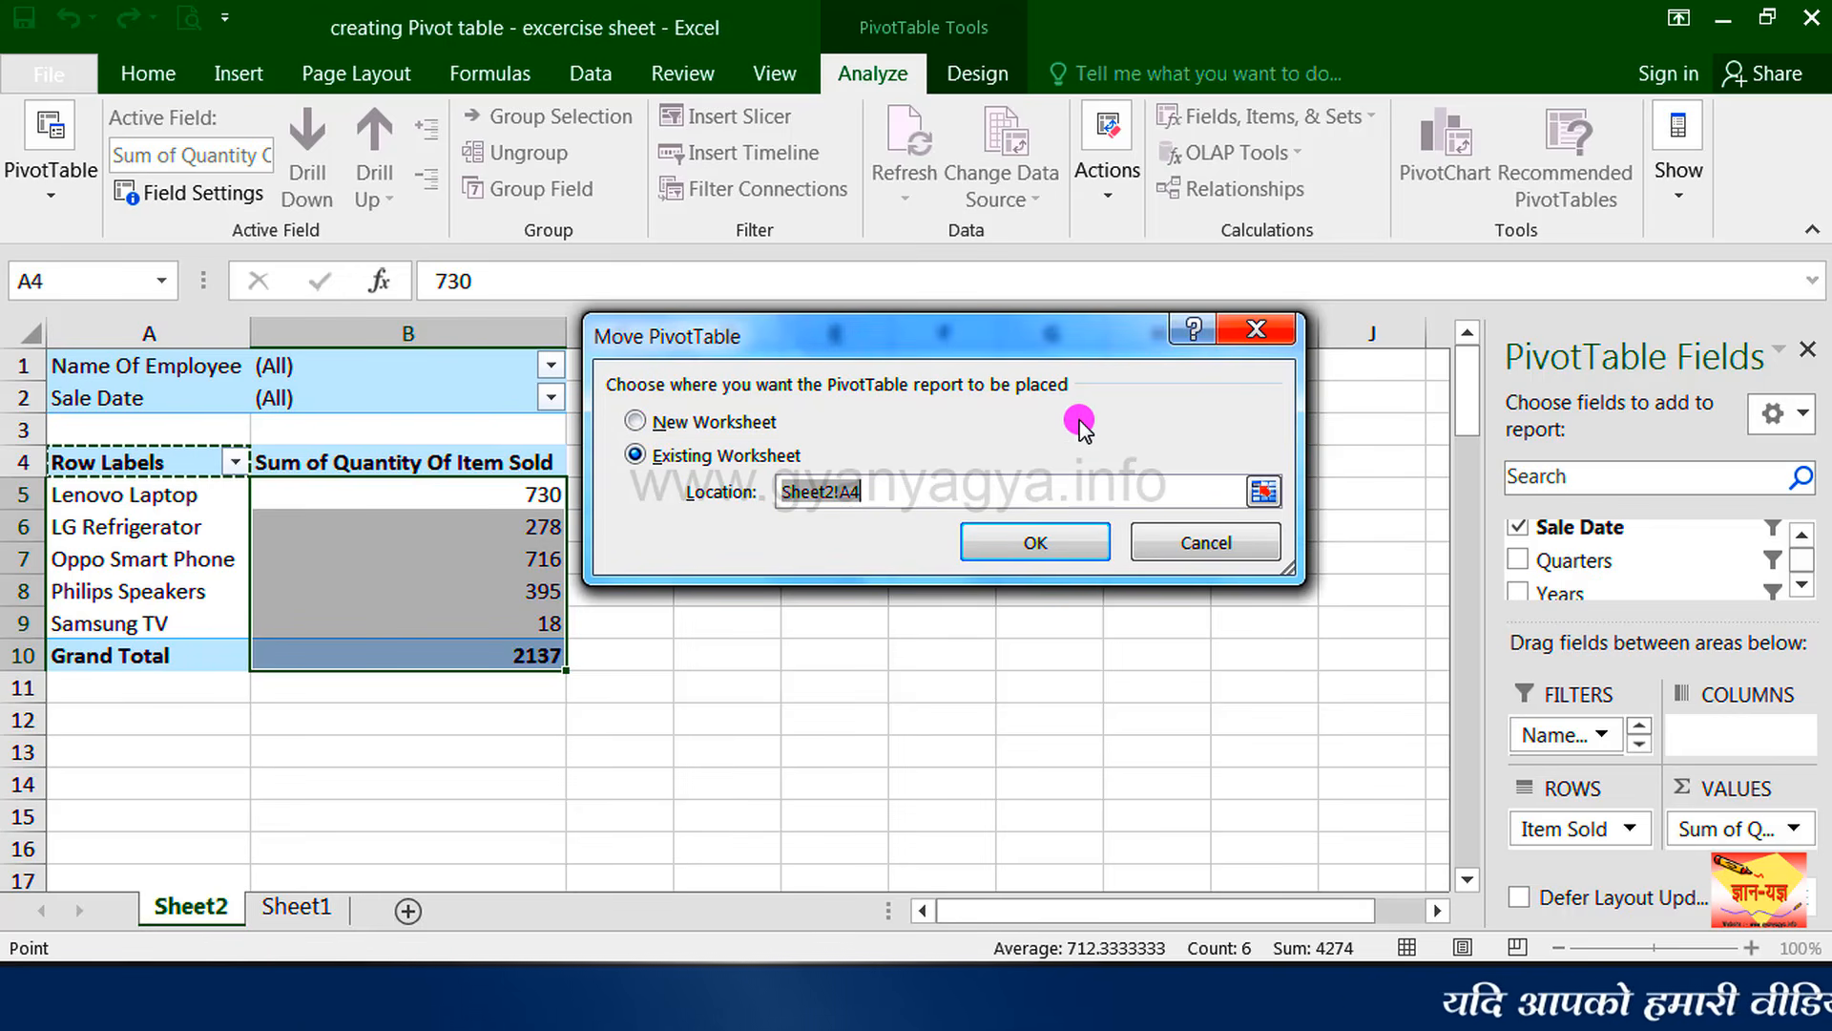
left_click(1210, 544)
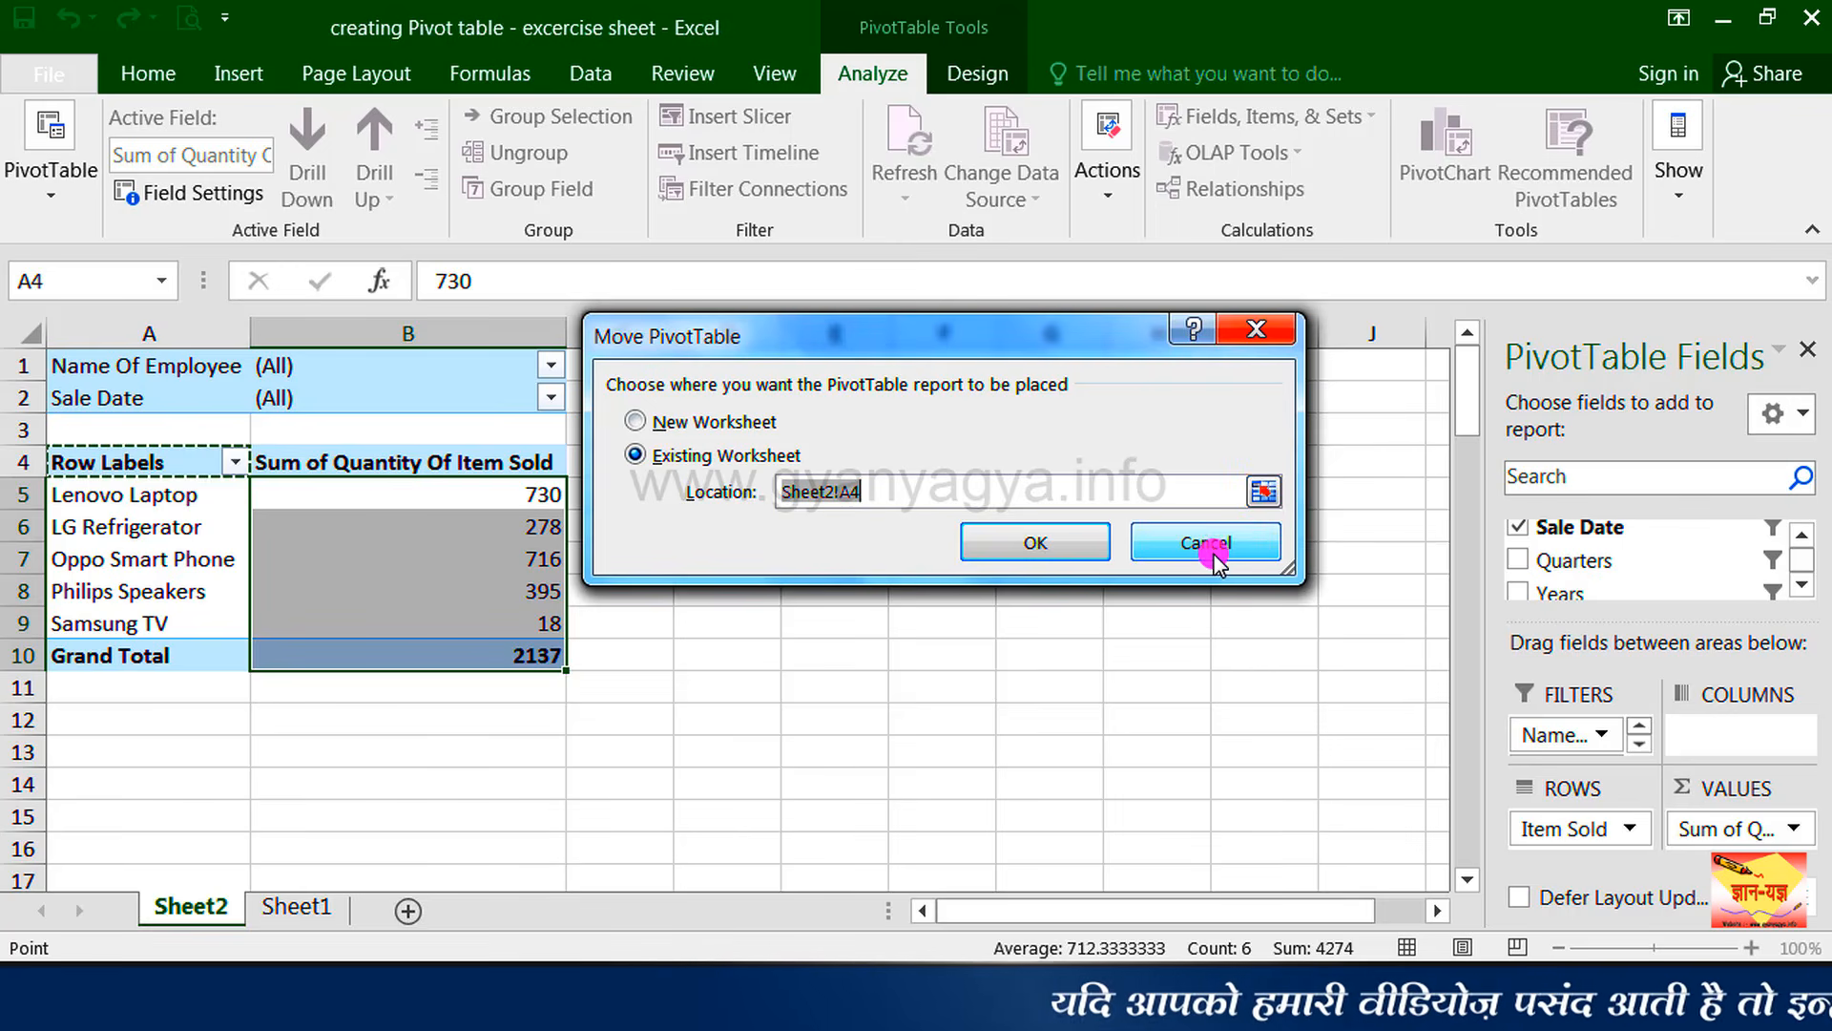